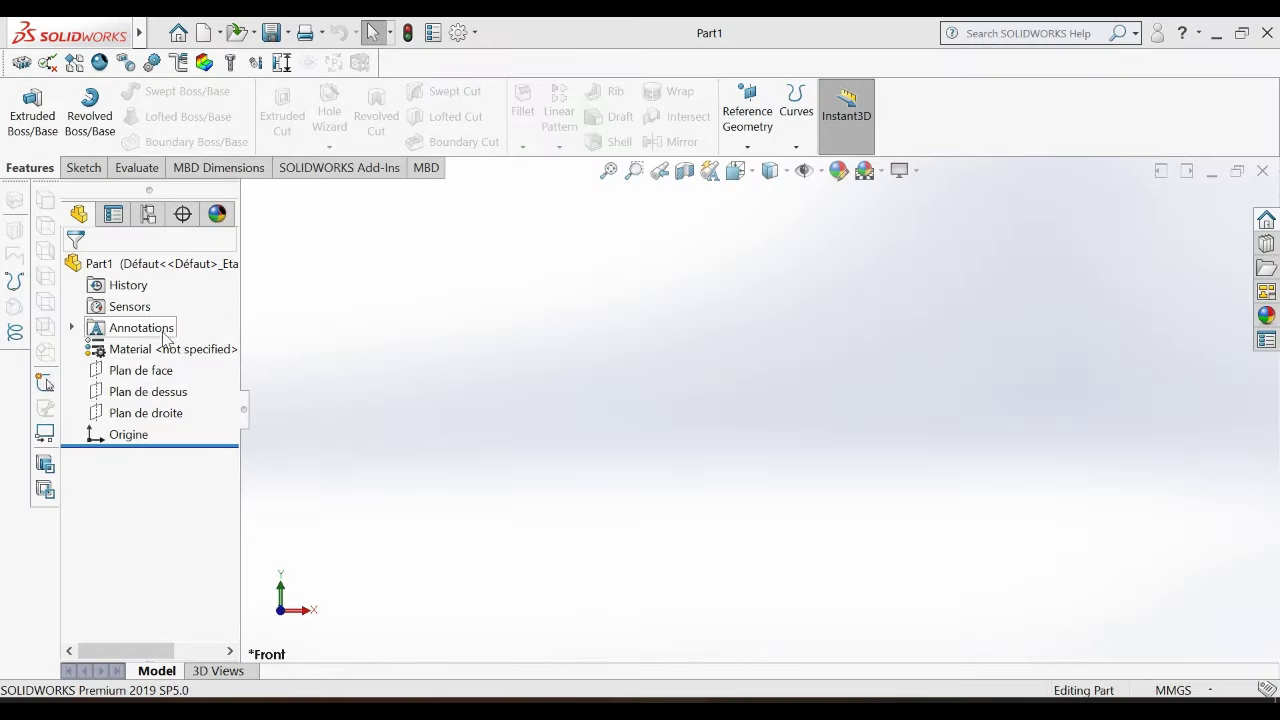
On Plan de face, draw a center rectangle anchored at the origin.
left_click(140, 372)
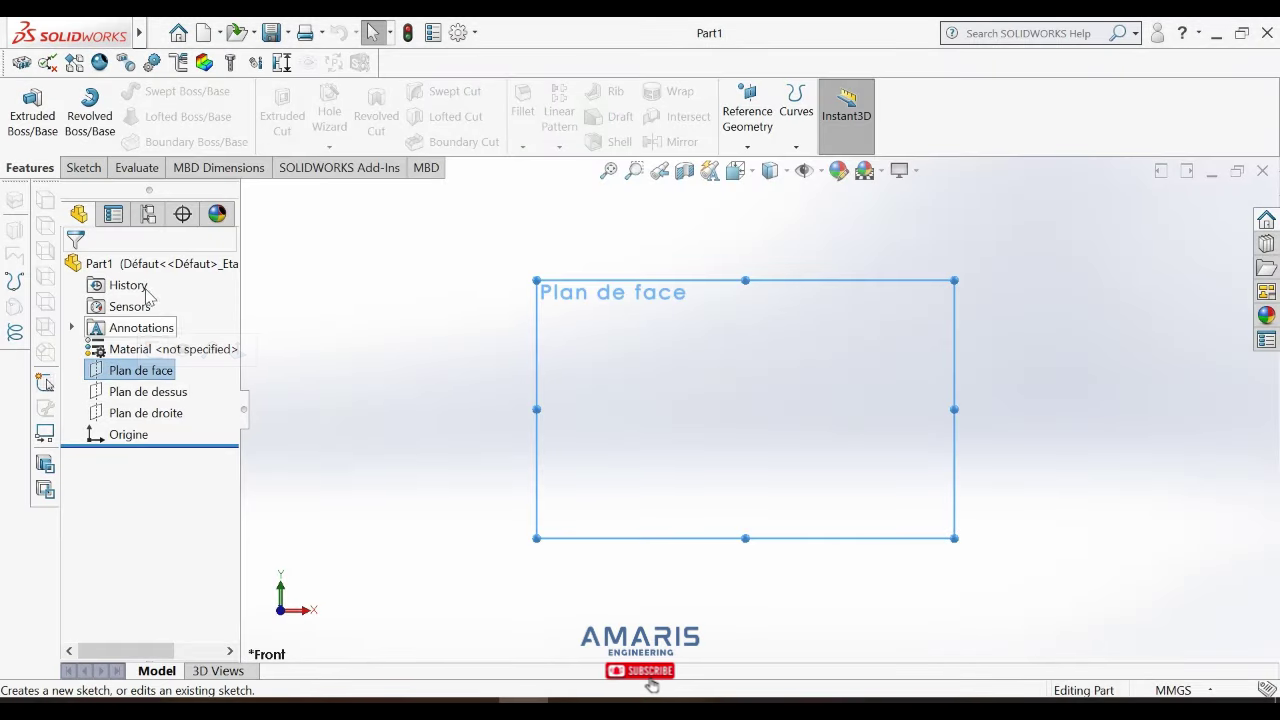
left_click(83, 167)
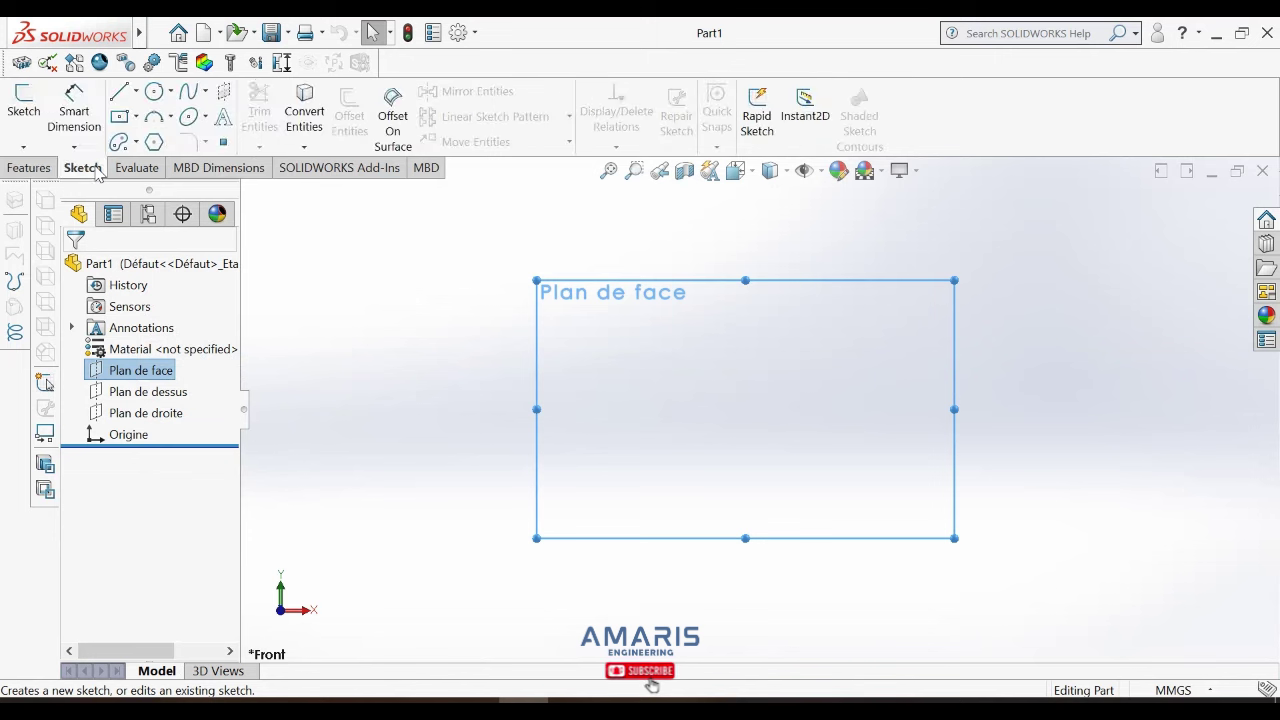
left_click(119, 116)
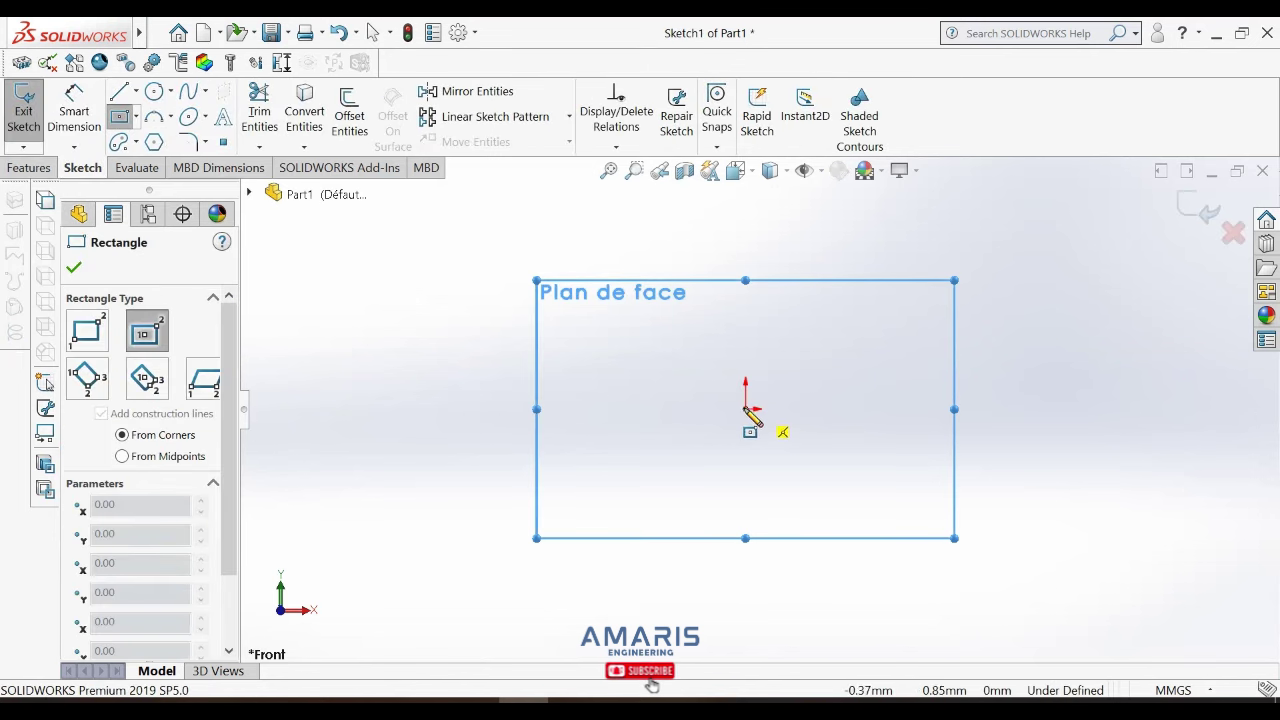
left_click(745, 409)
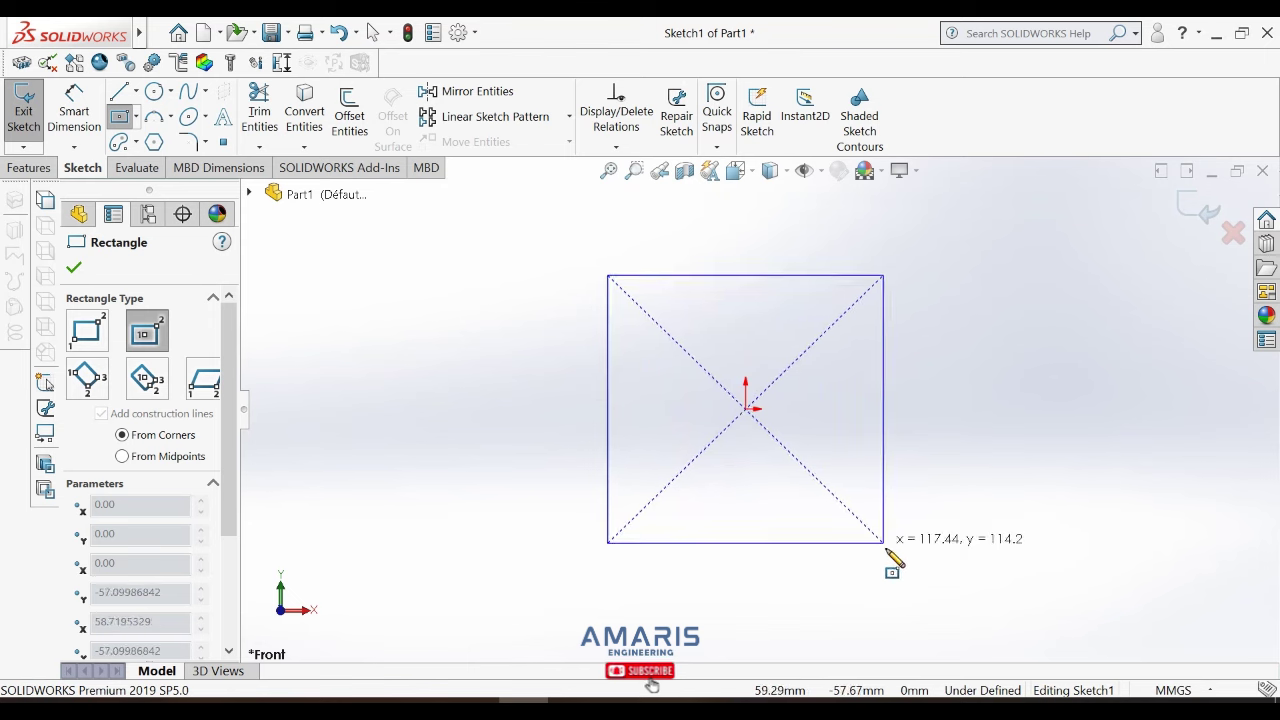
left_click(914, 565)
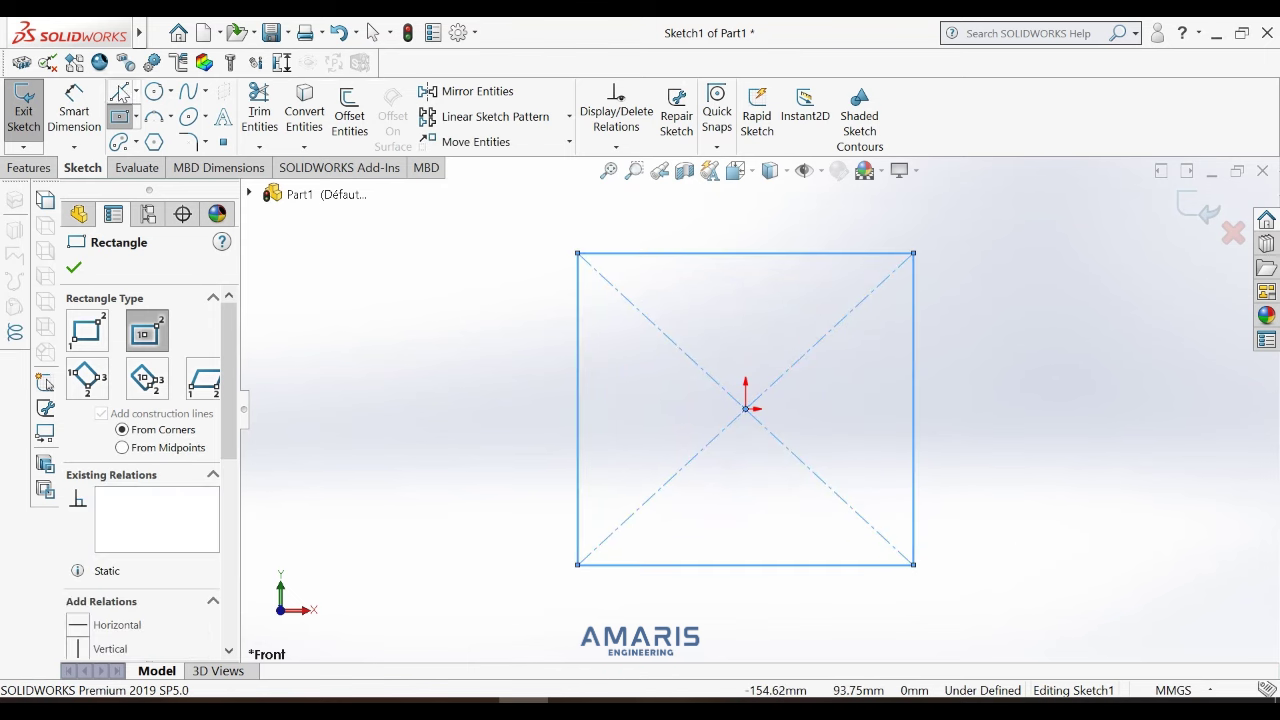
Dimension the square's width and height to 20 mm, fully defining the sketch.
left_click(74, 115)
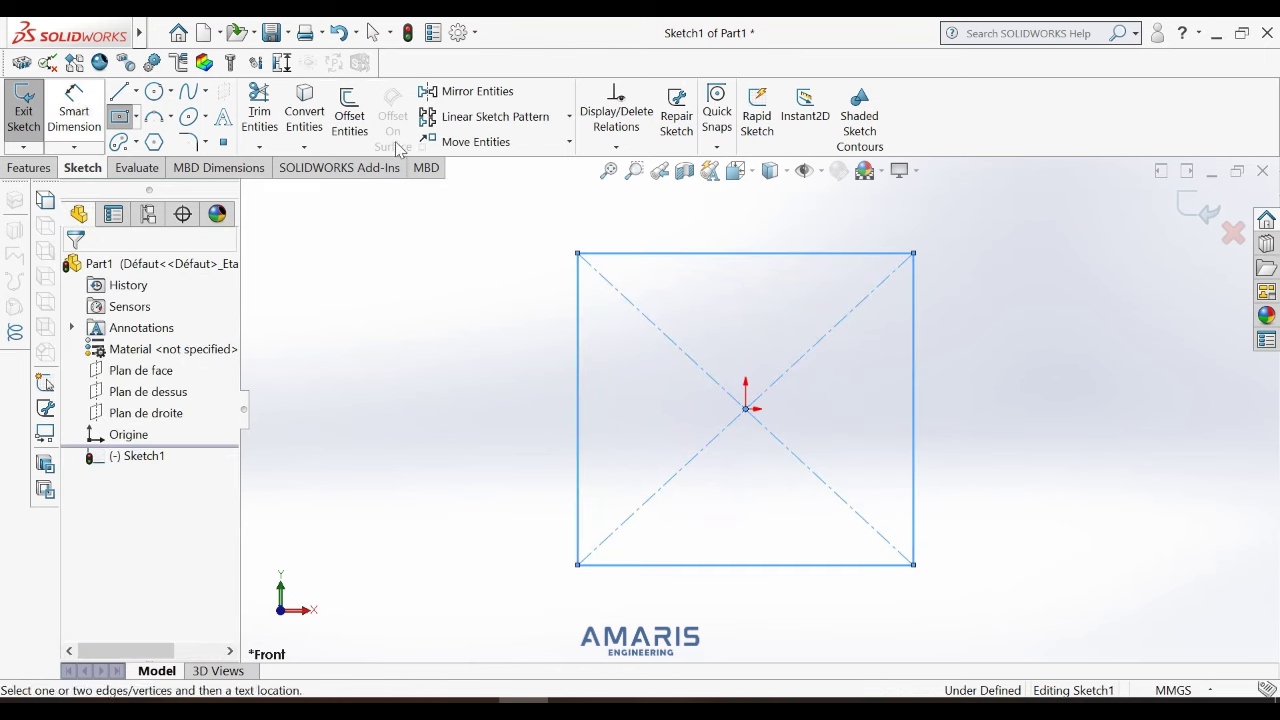
left_click(758, 252)
left_click(755, 245)
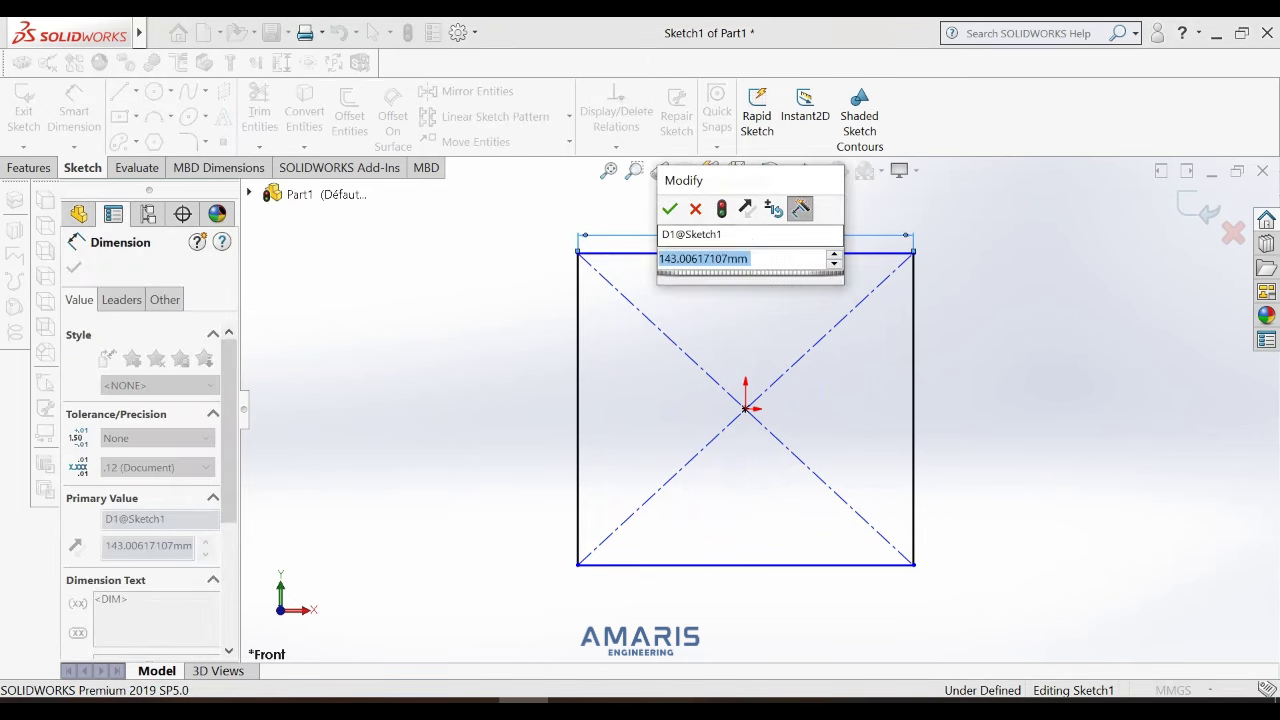
type("20")
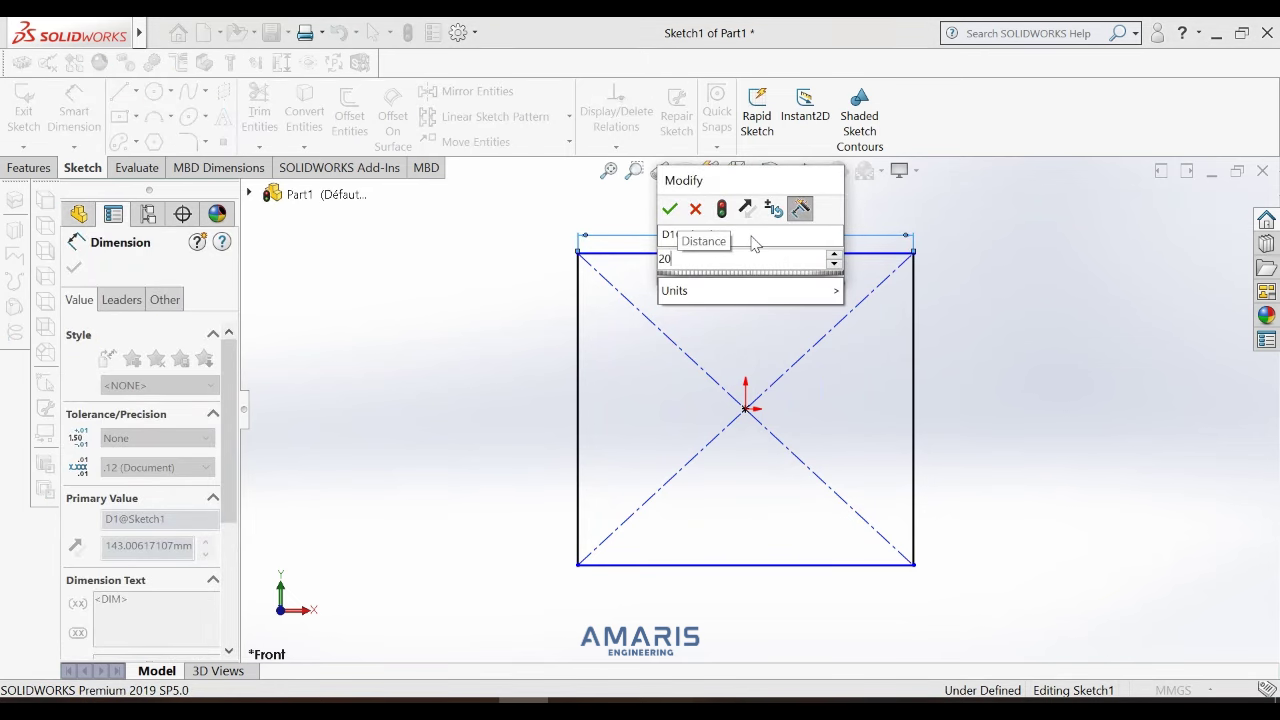
key("Return")
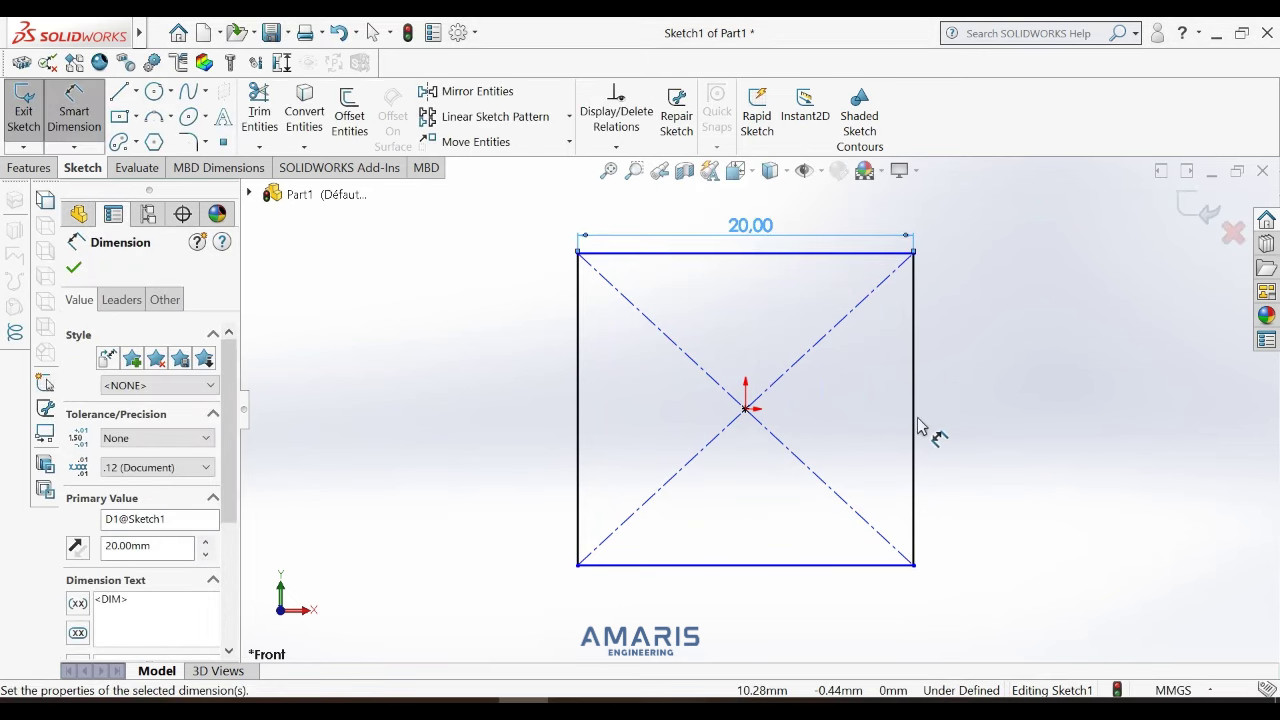
left_click(914, 420)
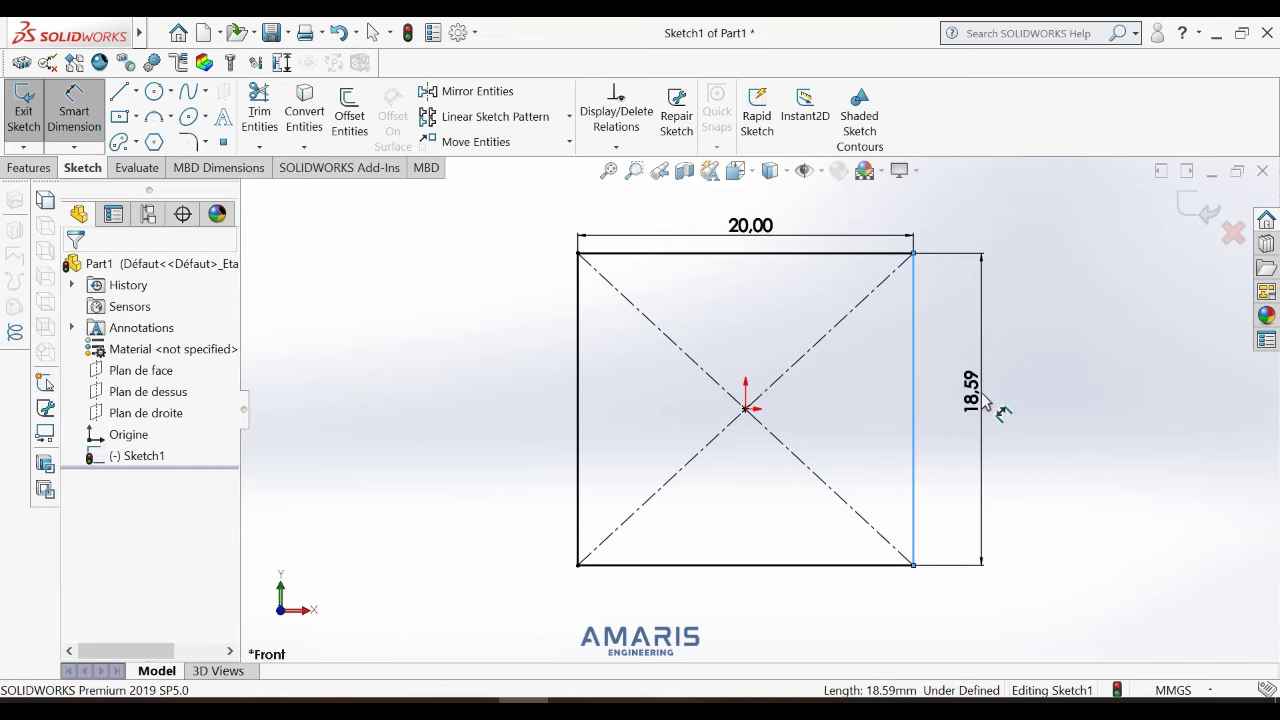
left_click(985, 400)
type("20")
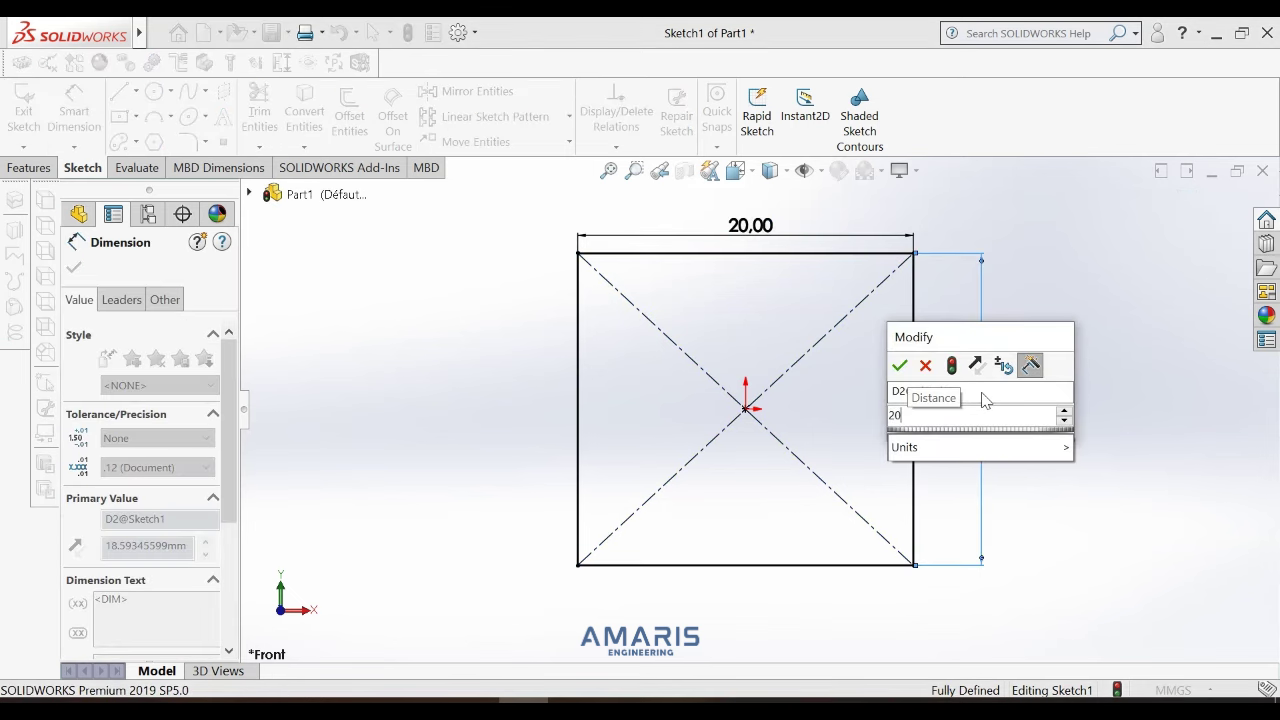
key("Return")
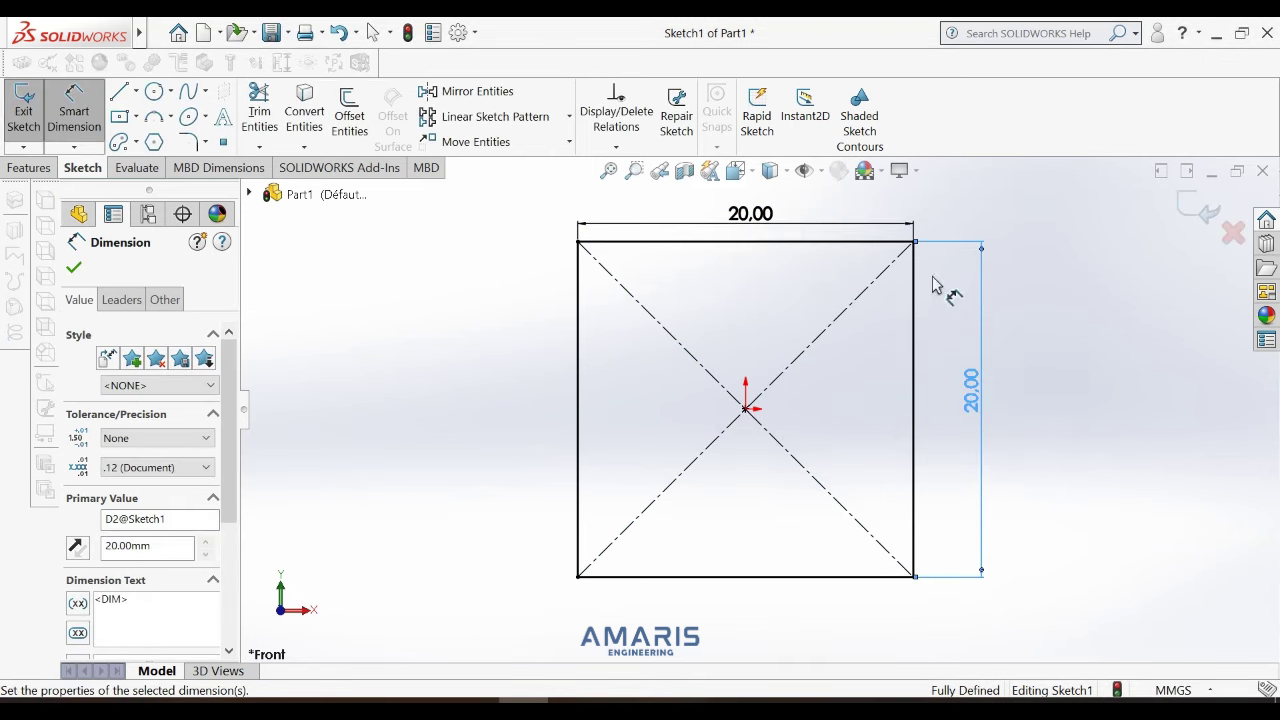
left_click(78, 270)
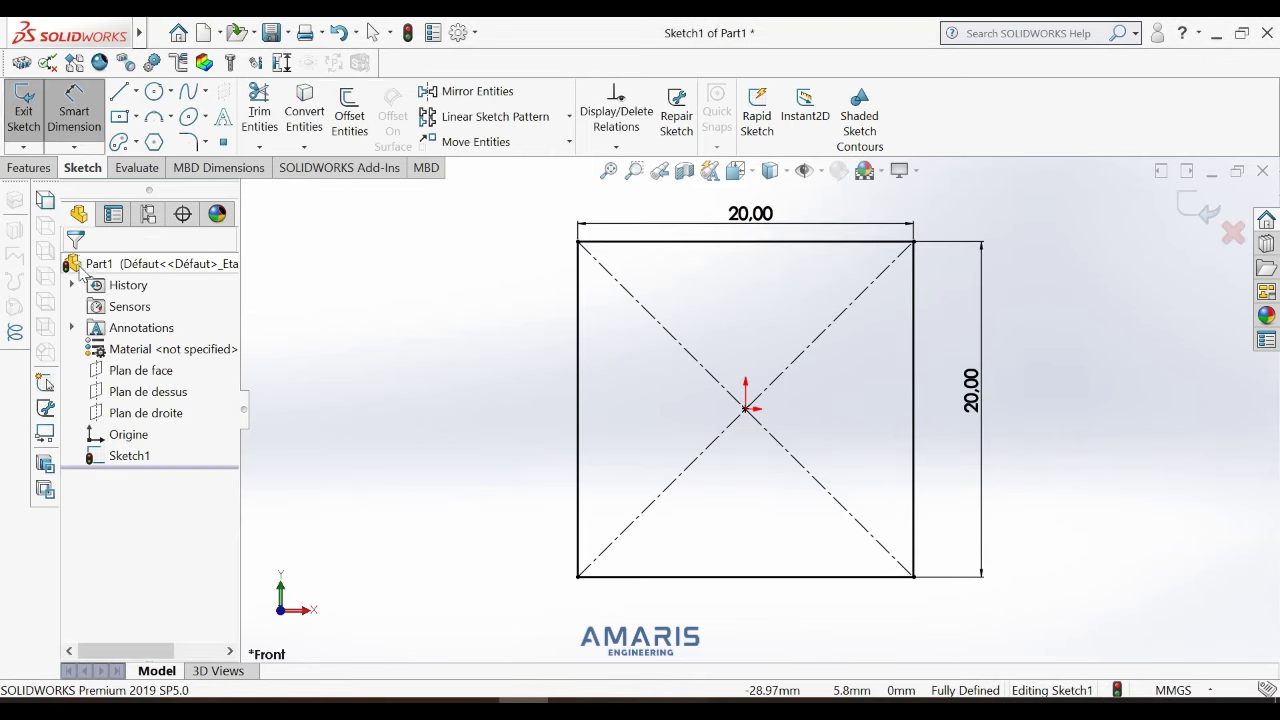
left_click(30, 168)
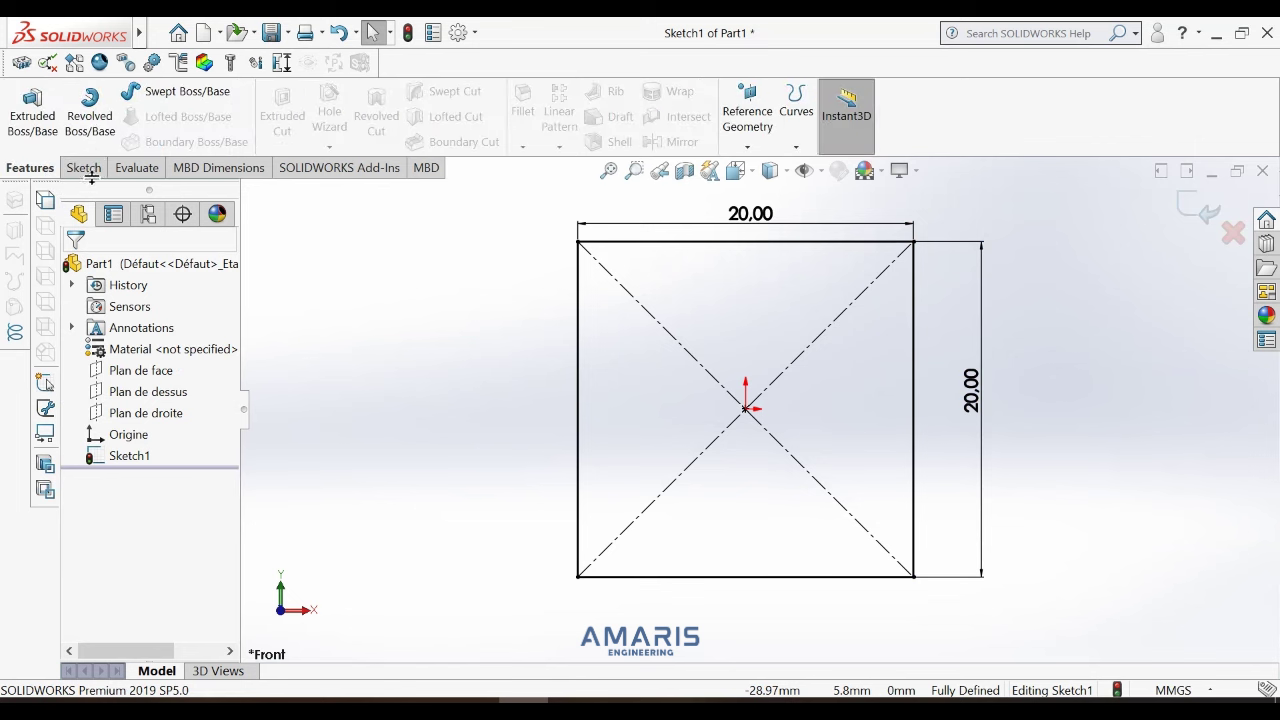
Round all four corners of the 20 mm square with 1 mm sketch fillets.
left_click(100, 170)
left_click(188, 143)
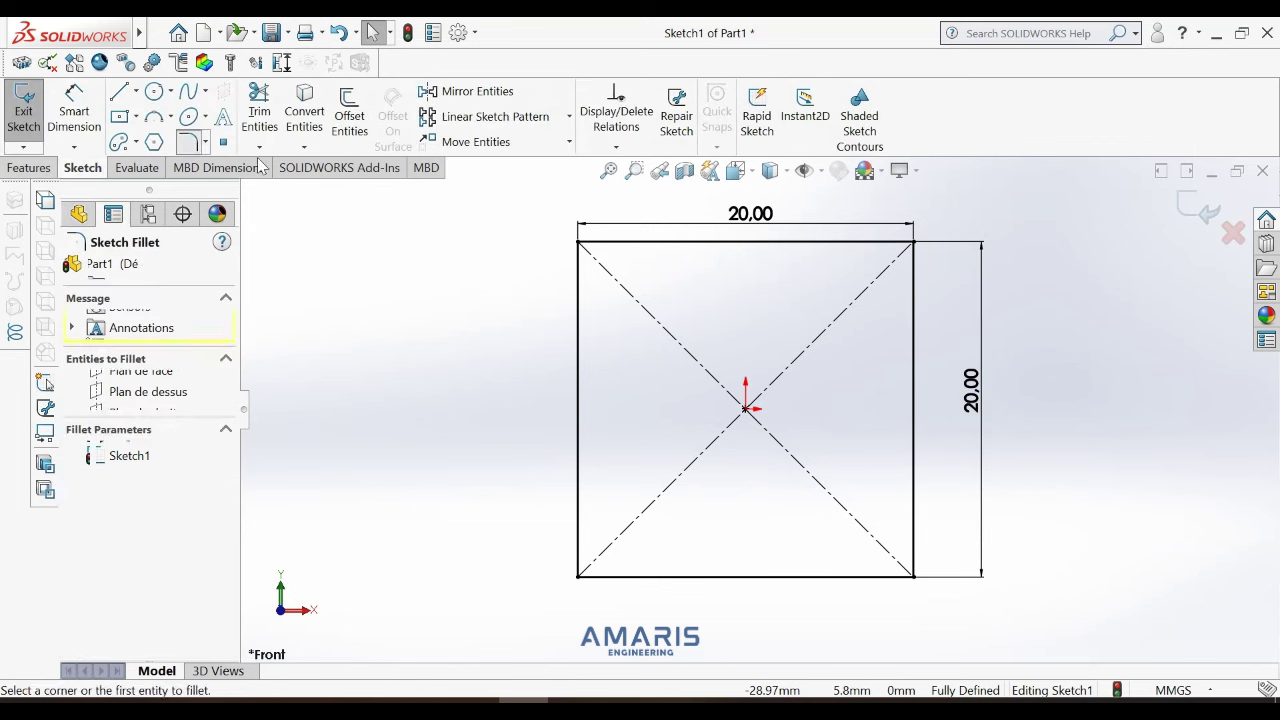
left_click(580, 245)
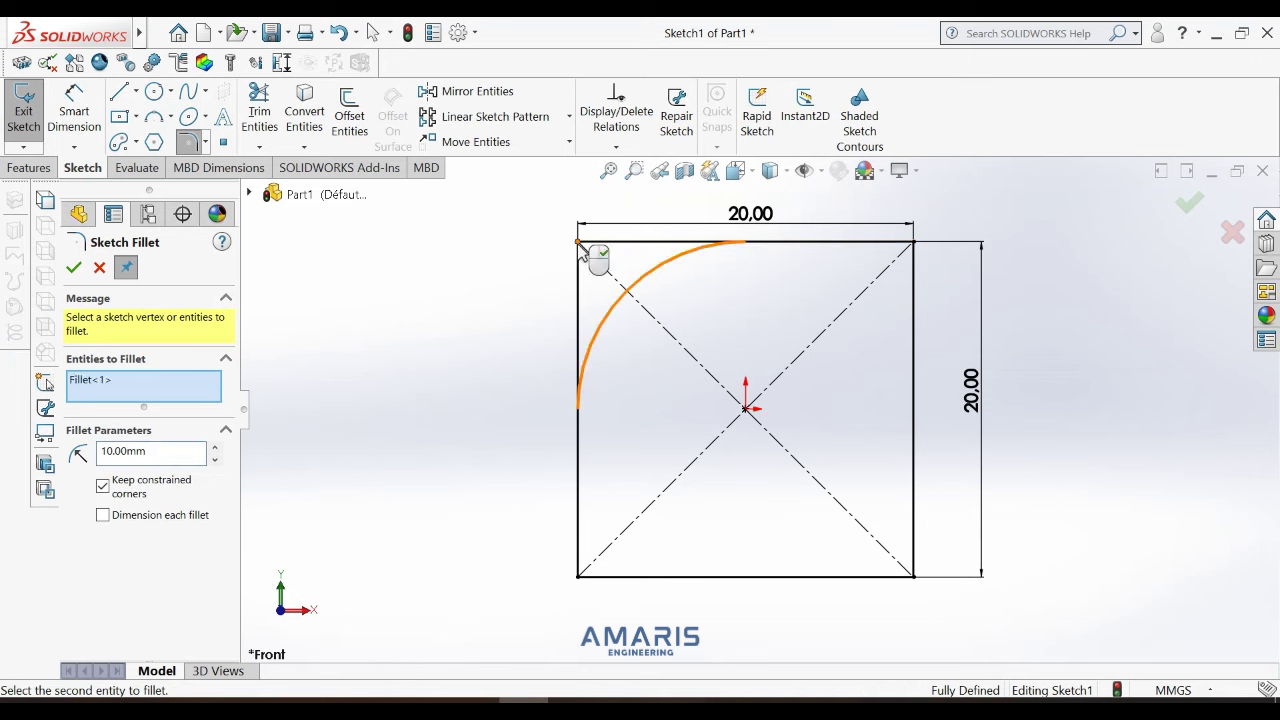
double_click(146, 452)
type("1")
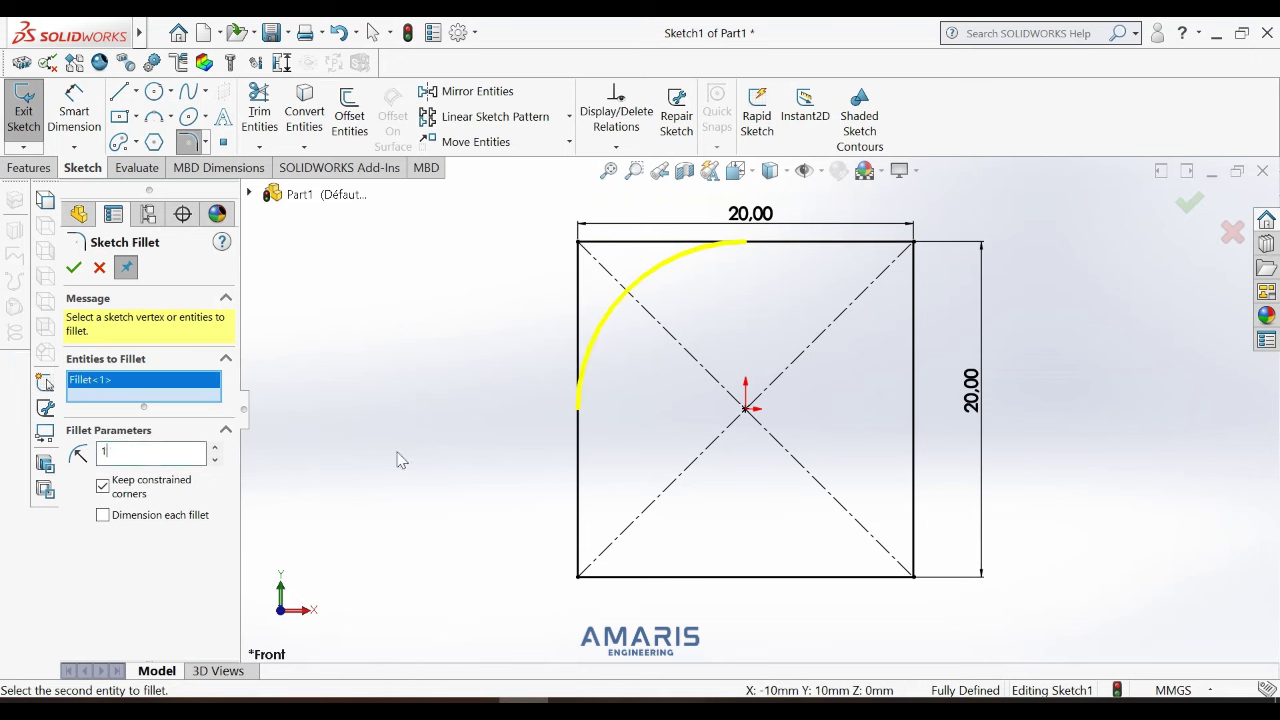
key("Return")
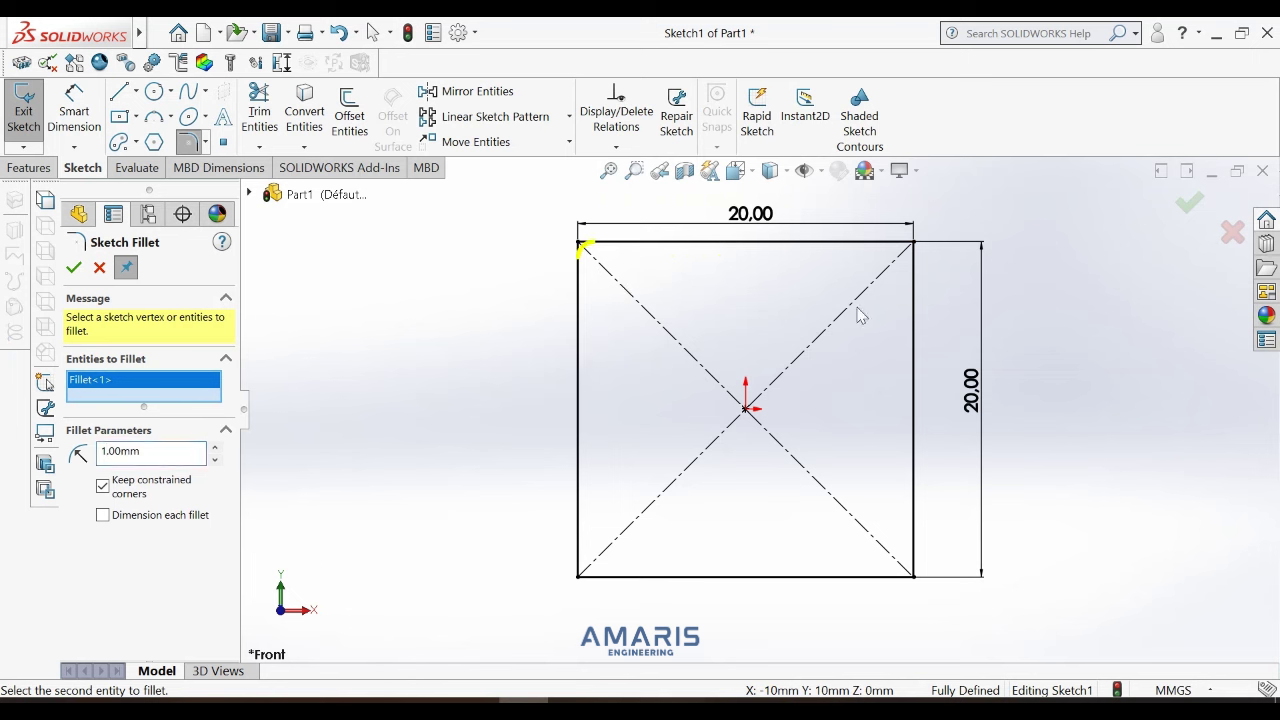
left_click(912, 244)
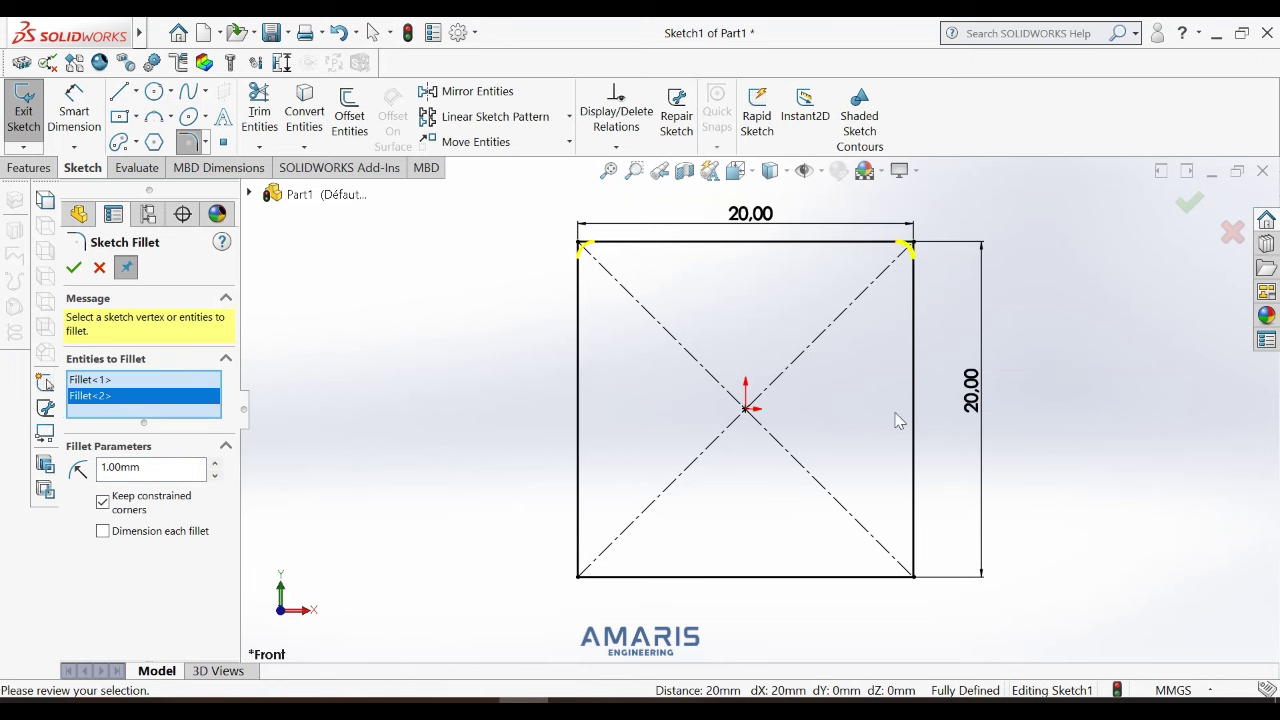
left_click(911, 576)
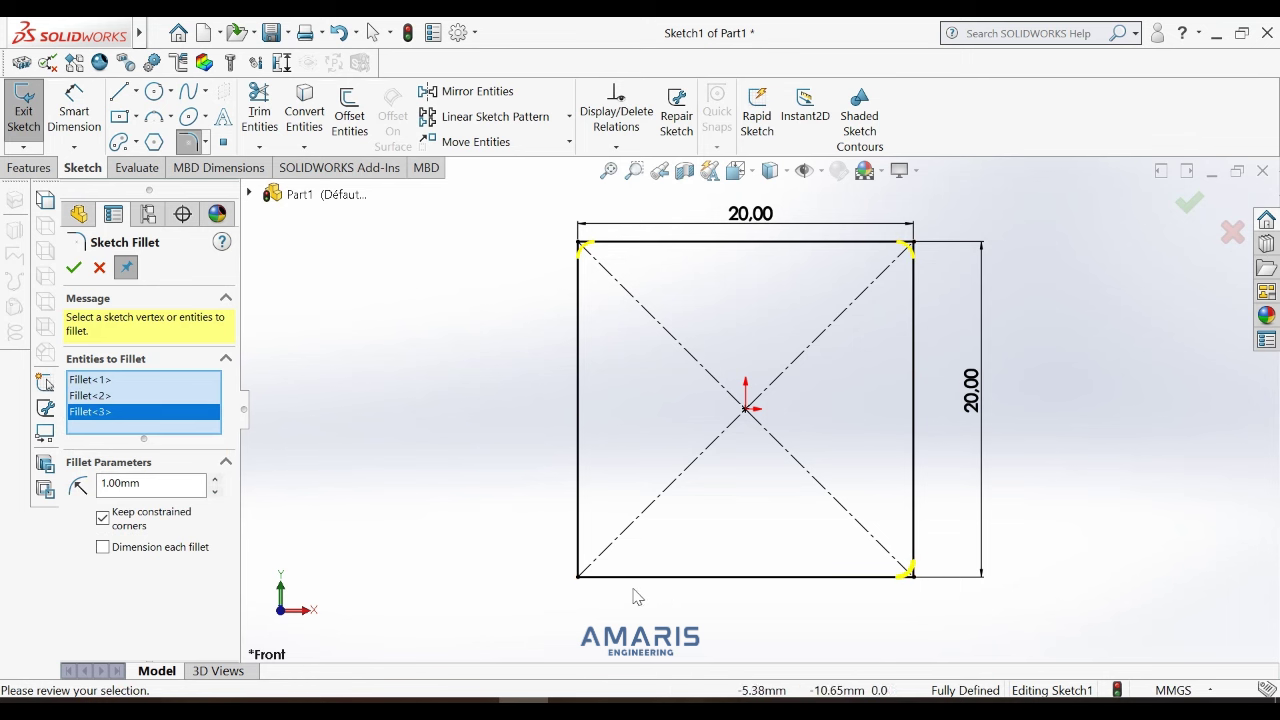
left_click(580, 577)
left_click(72, 268)
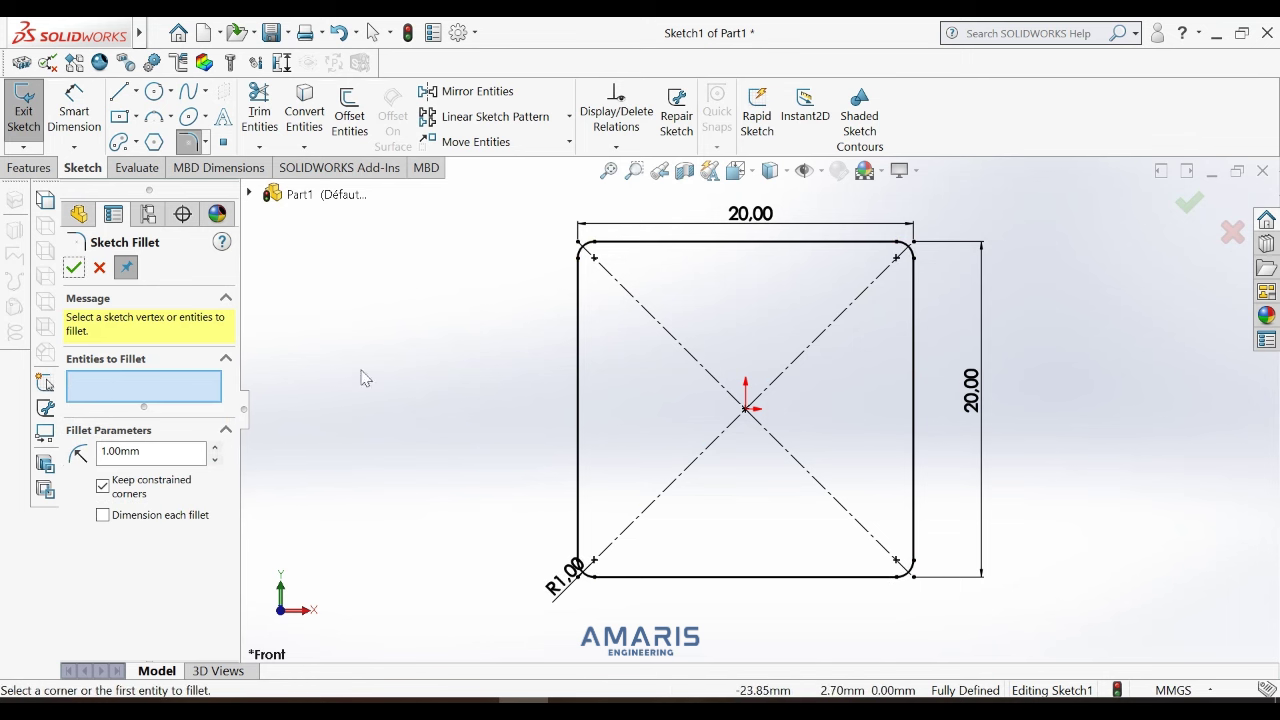
left_click(73, 269)
left_click(29, 167)
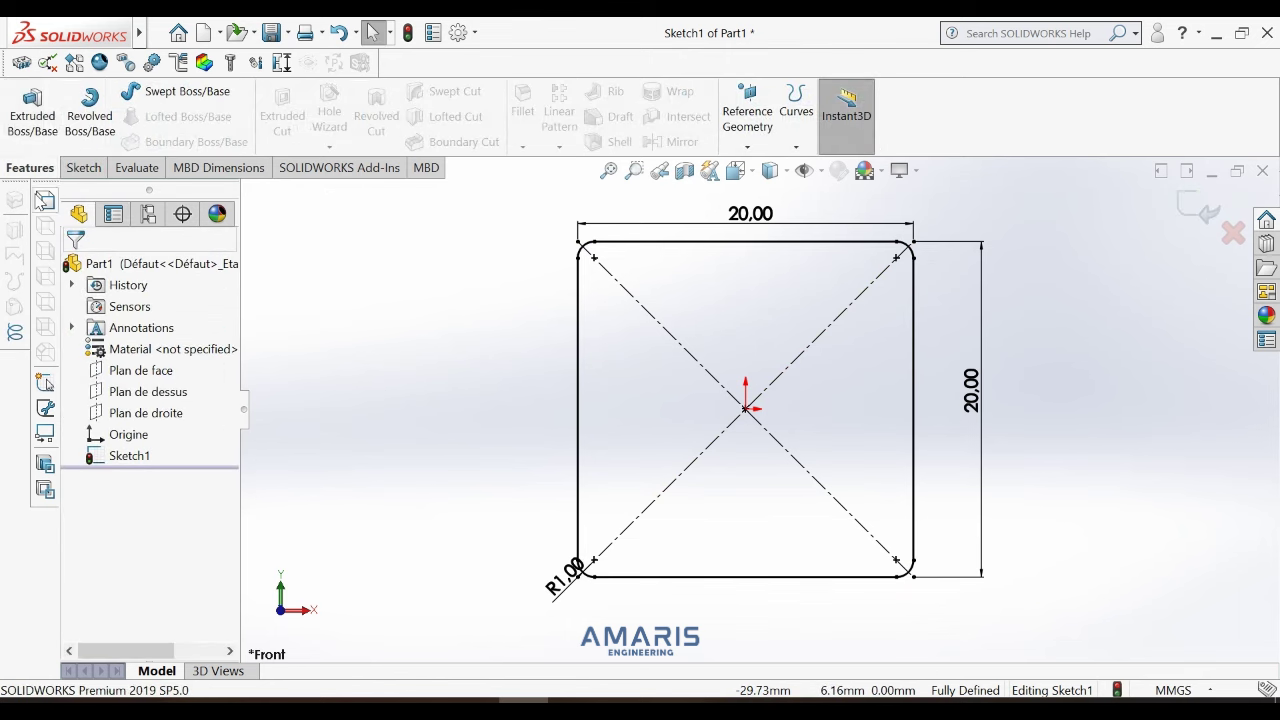
Extrude the rounded square blind to 6 mm depth as Boss-Extrude1.
left_click(35, 118)
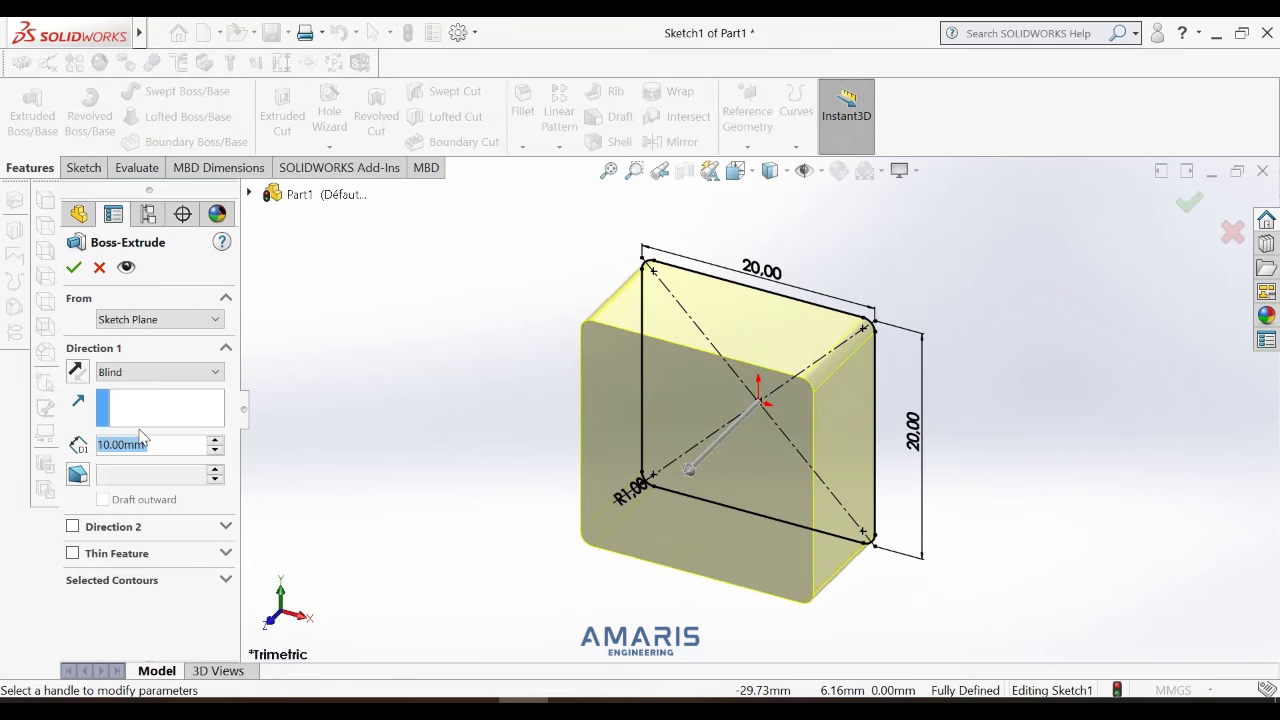
type("8")
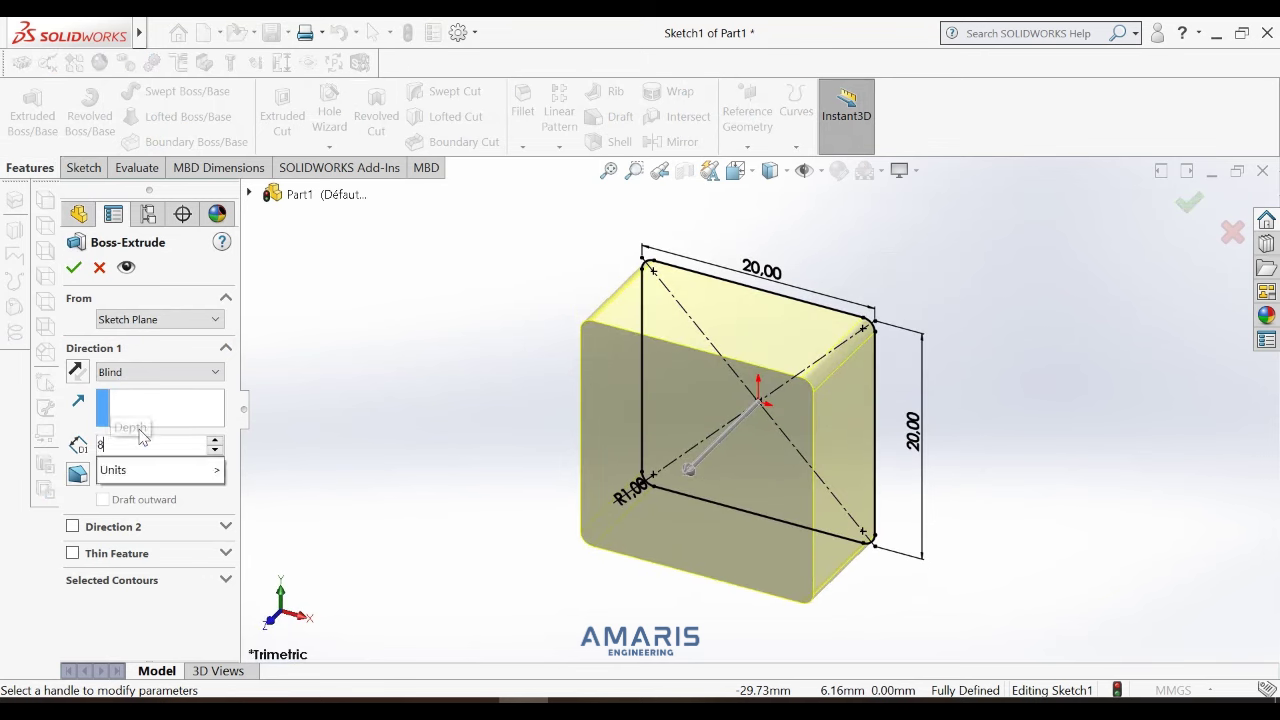
mouse_move(160, 469)
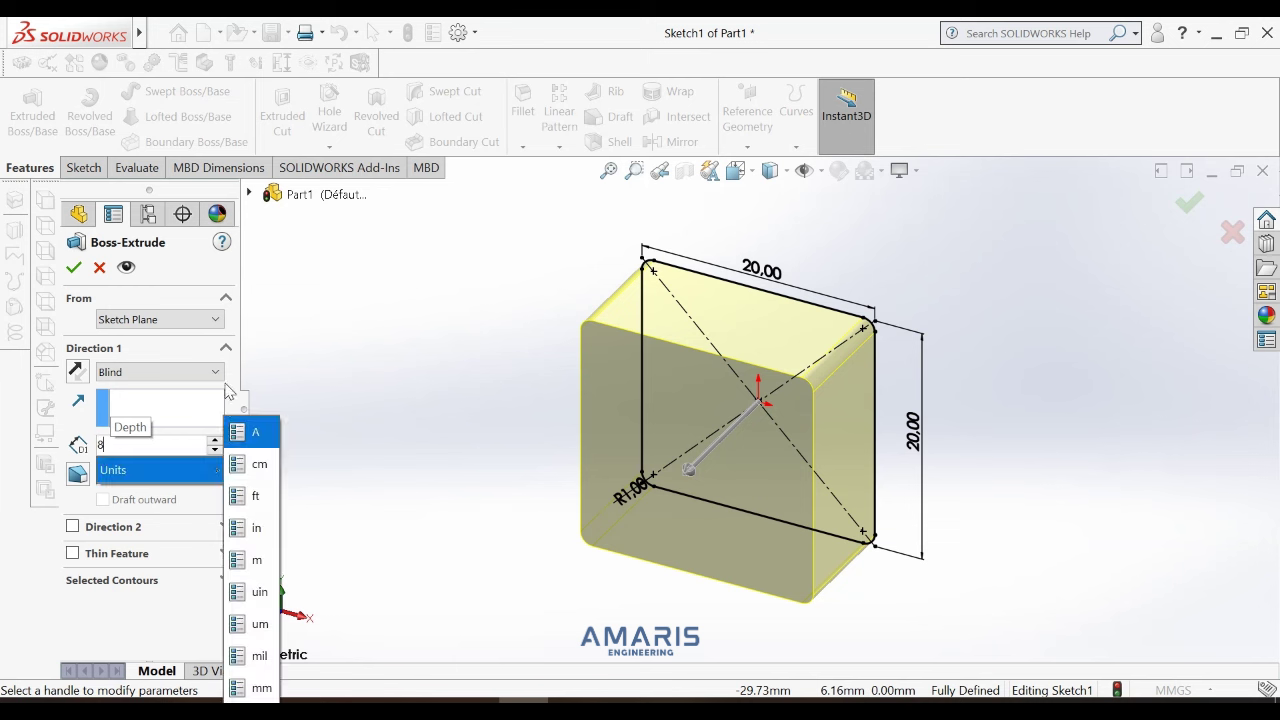
key("Return")
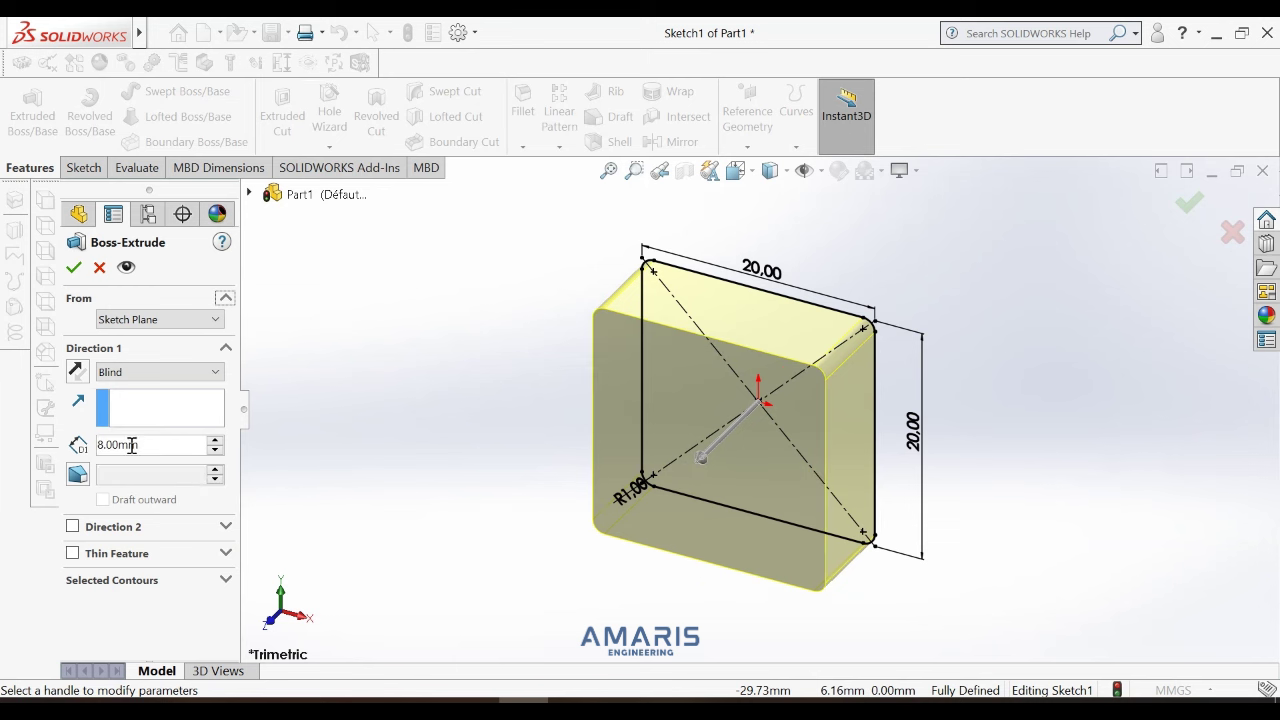
type("6")
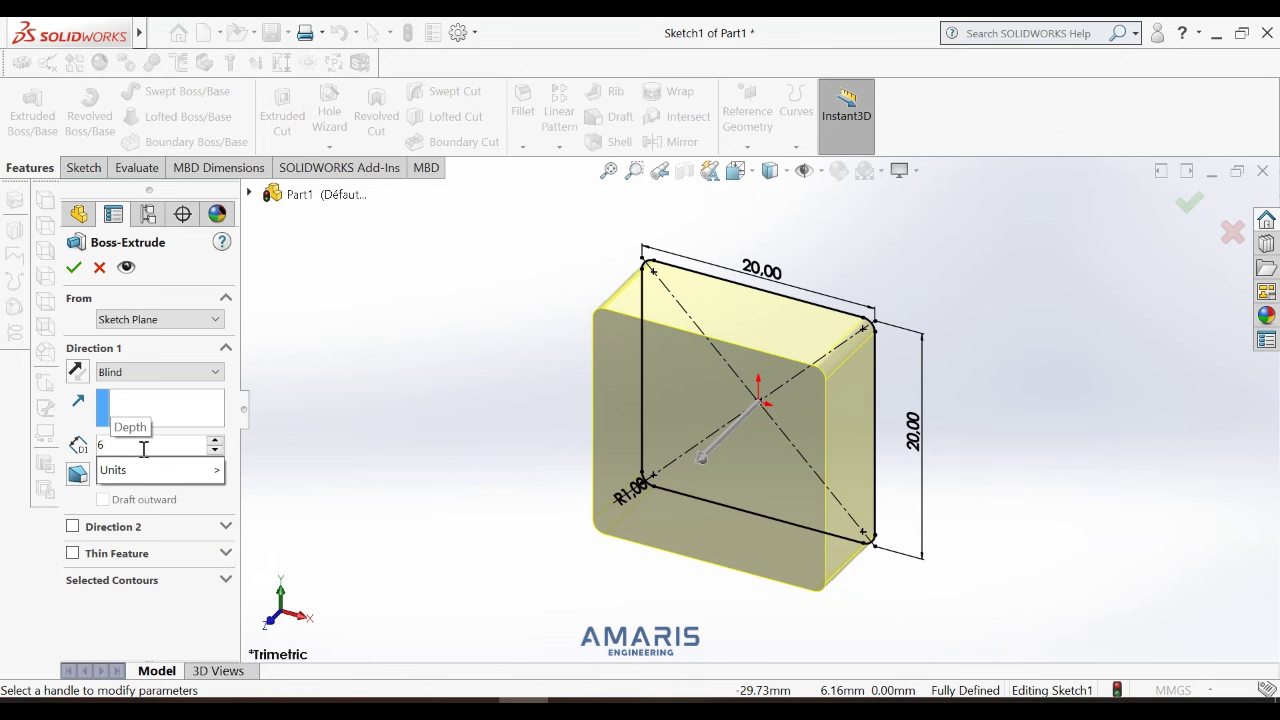
key("Return")
left_click(244, 414)
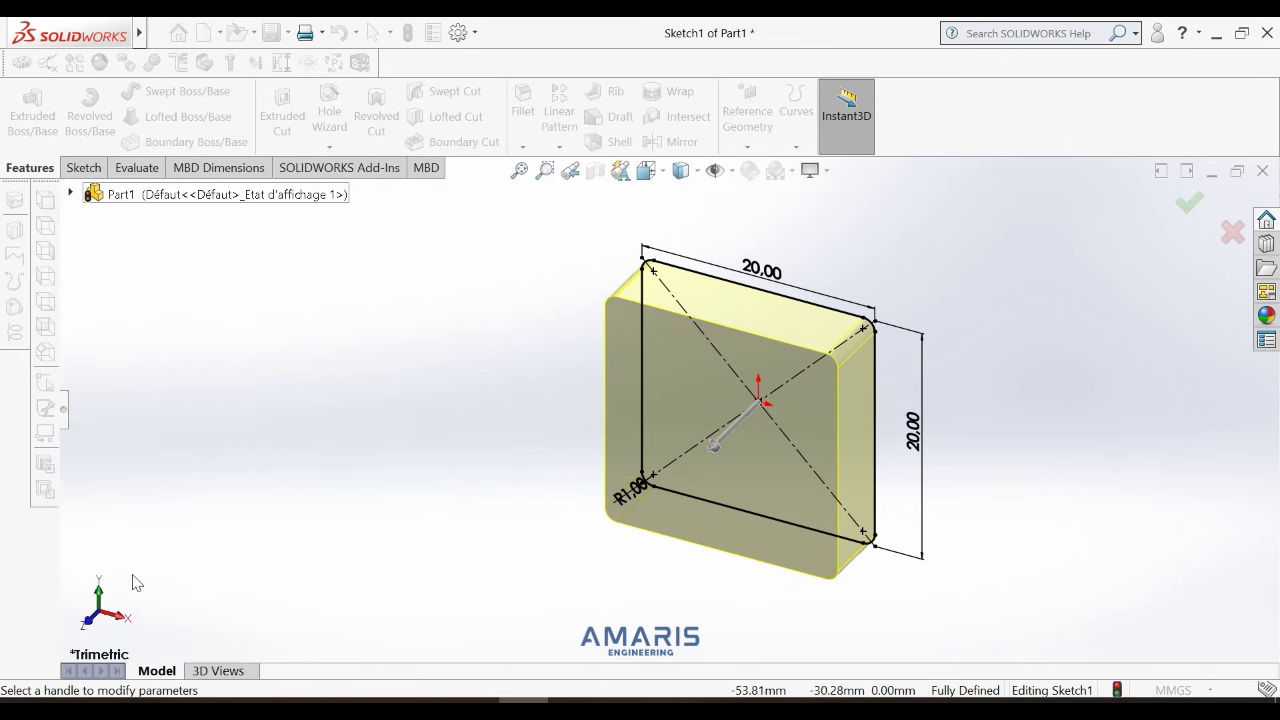
left_click(66, 420)
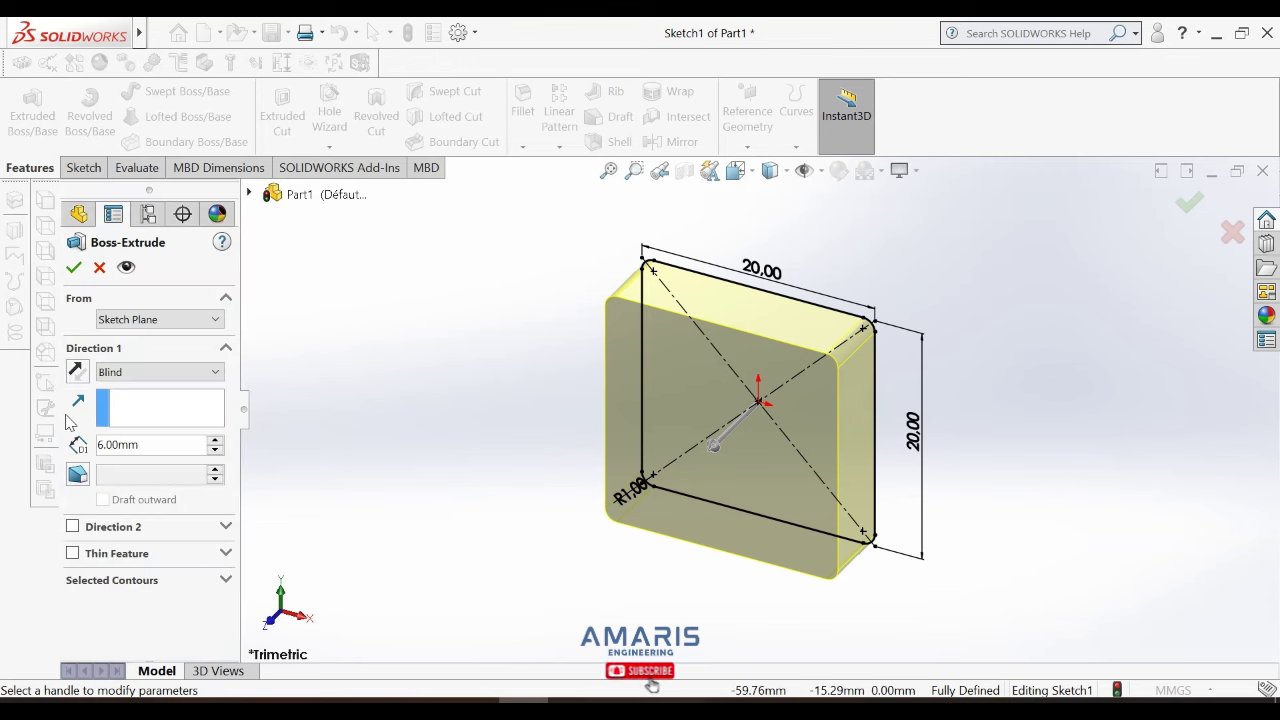
left_click(73, 268)
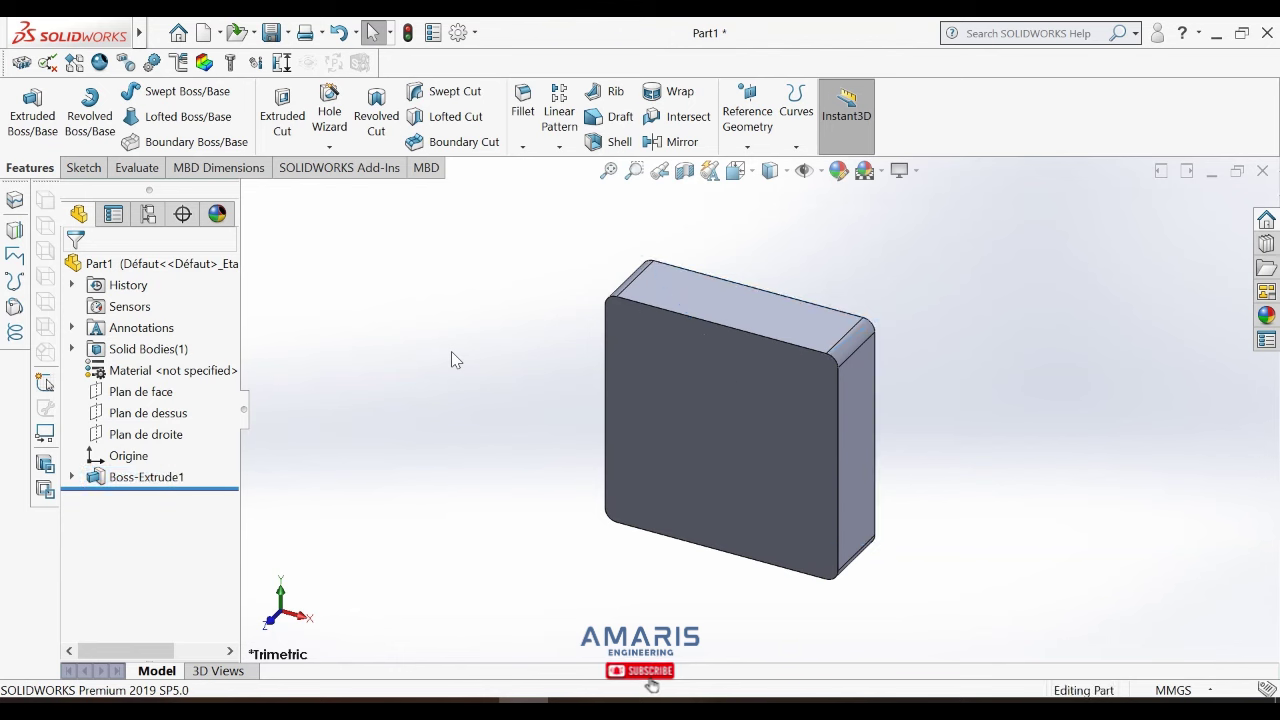
On the block's front face, sketch a center rectangle from the origin, inset from the edges.
left_click(686, 375)
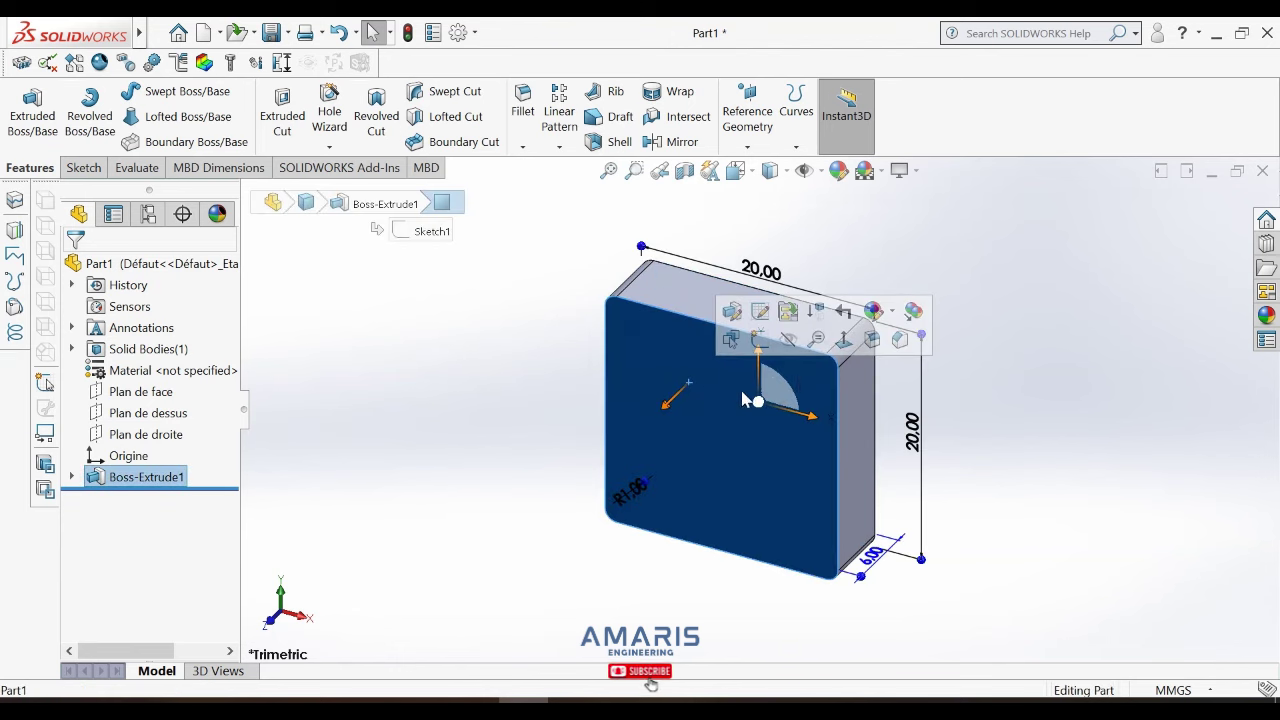
left_click(844, 344)
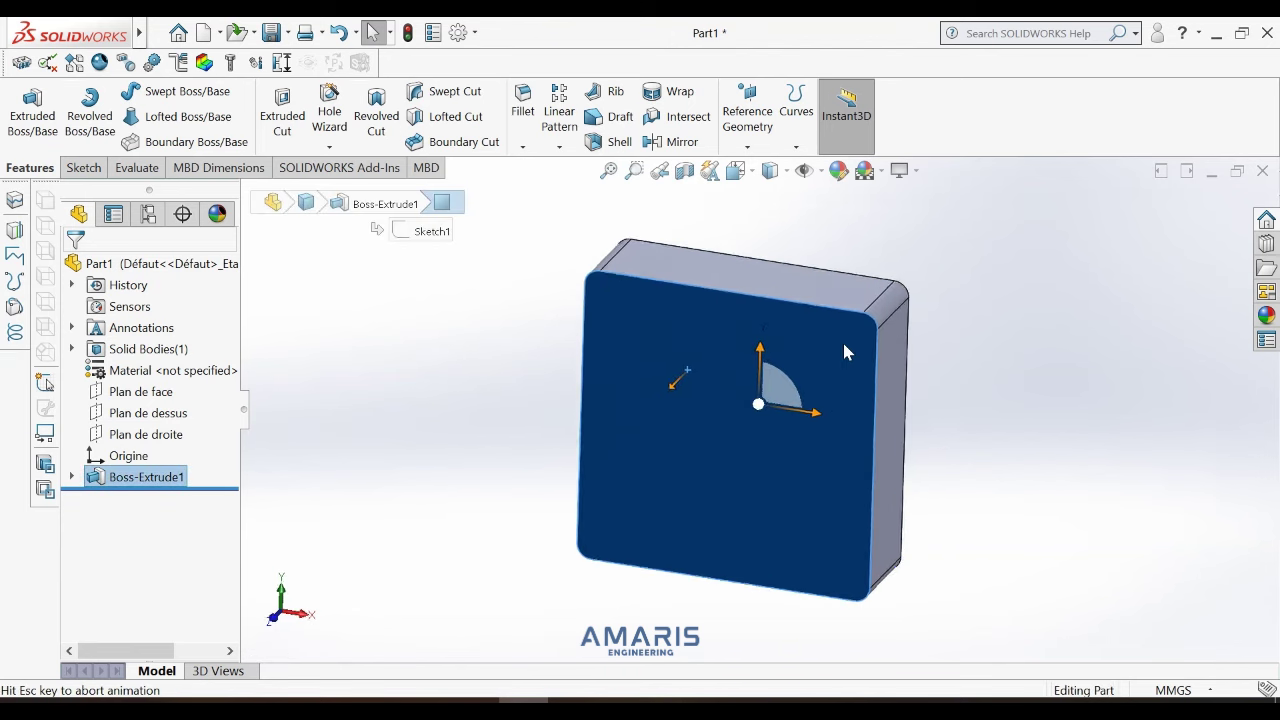
left_click(86, 170)
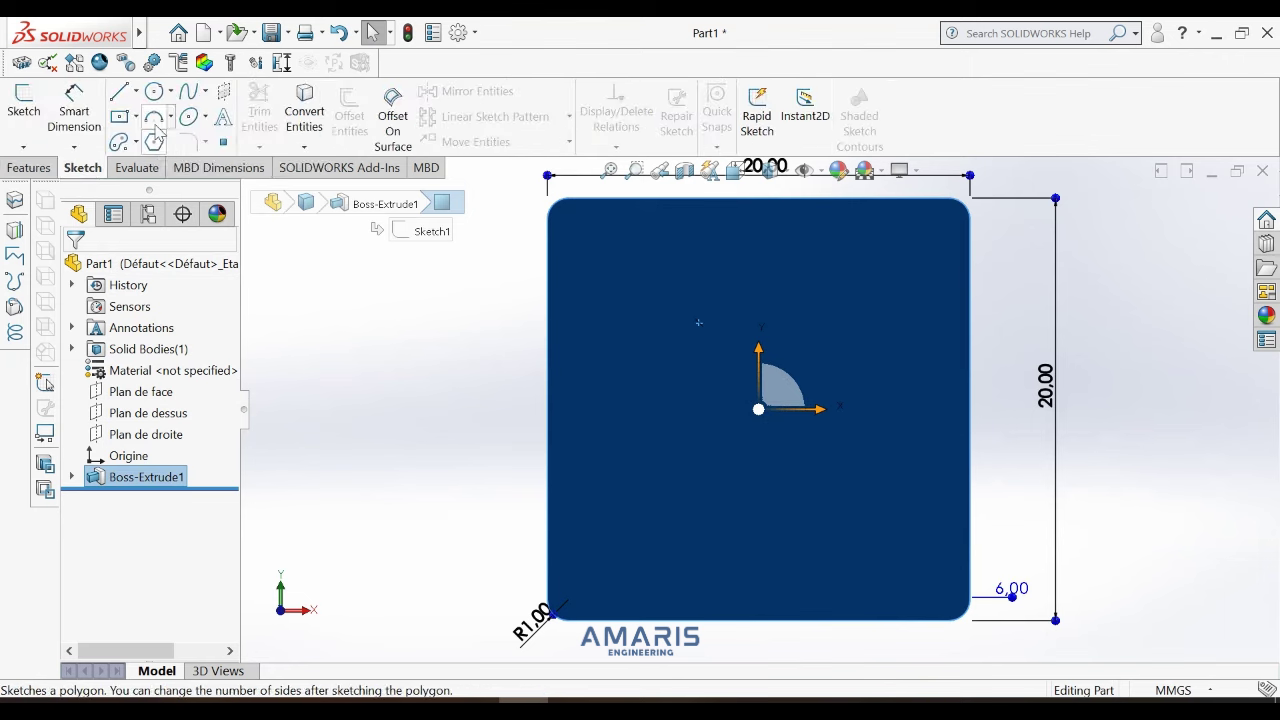
left_click(120, 116)
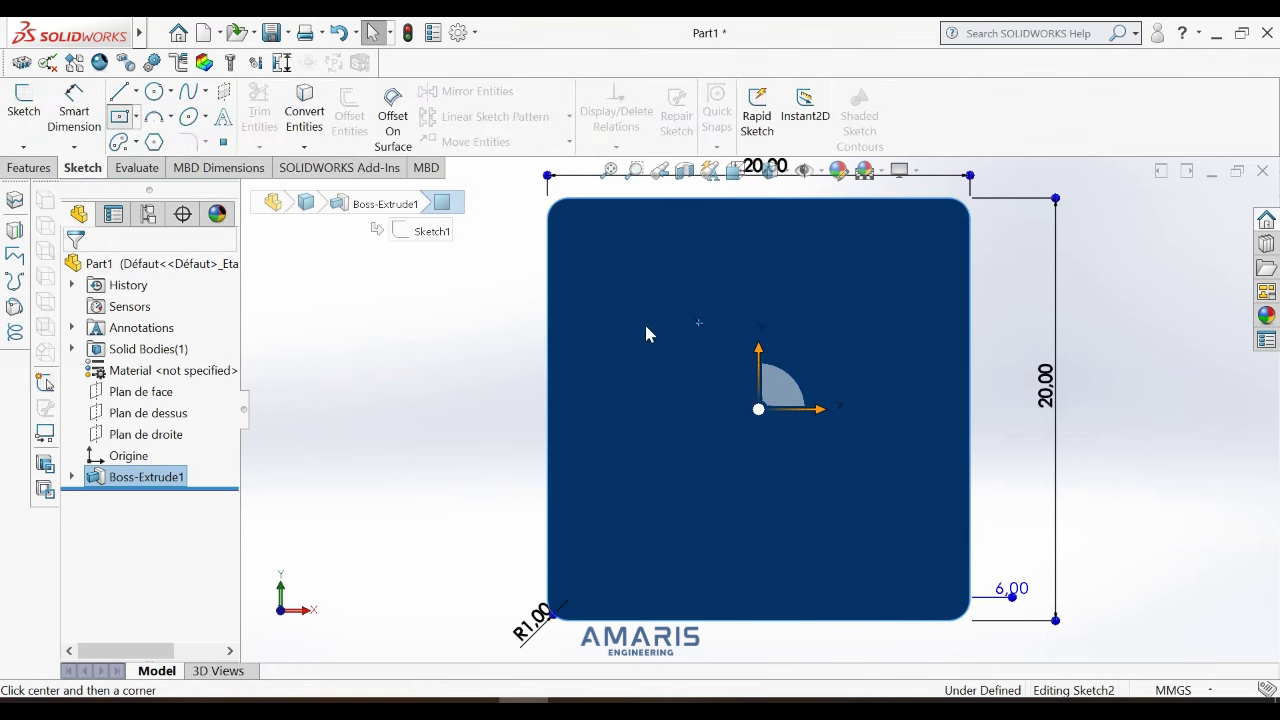
left_click(759, 409)
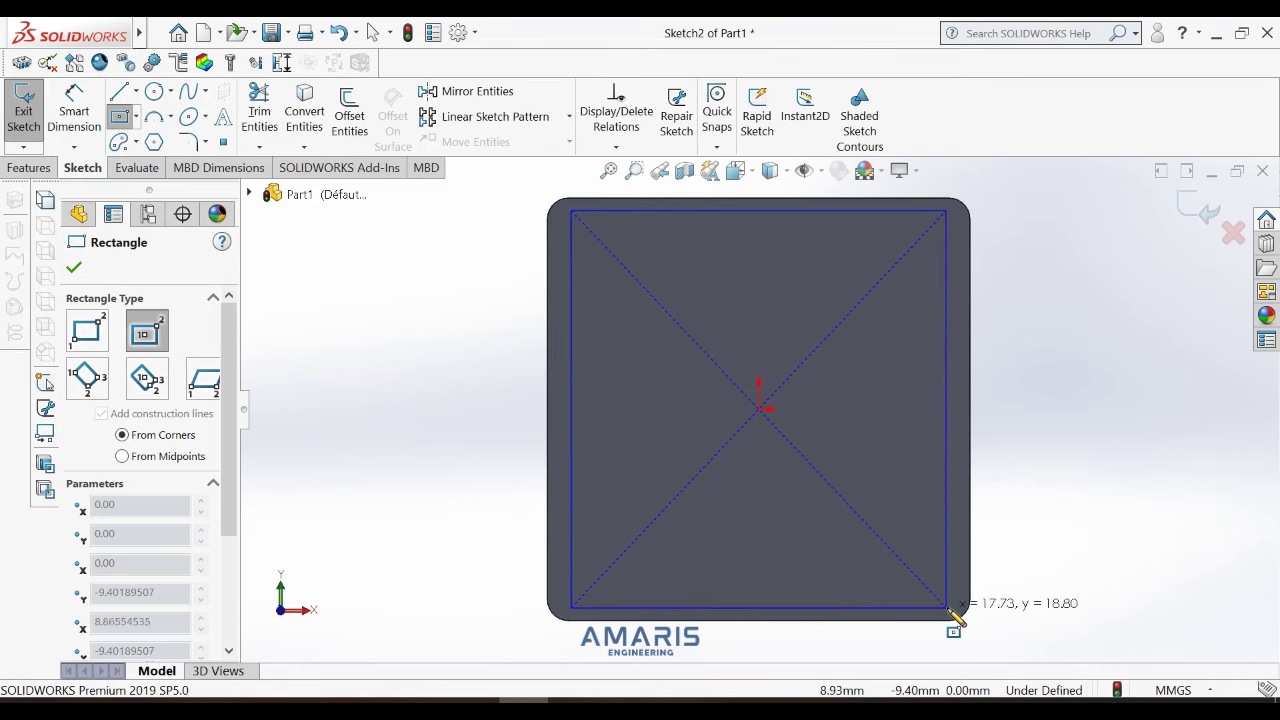
left_click(949, 607)
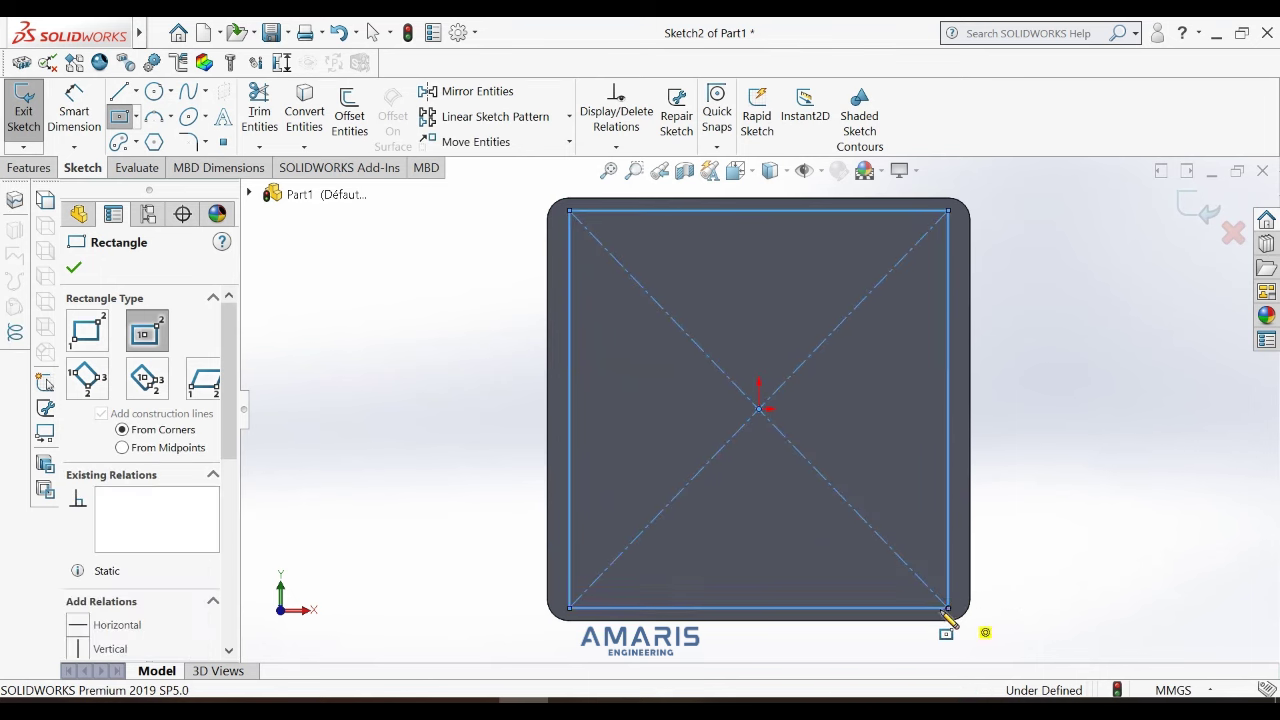
left_click(88, 113)
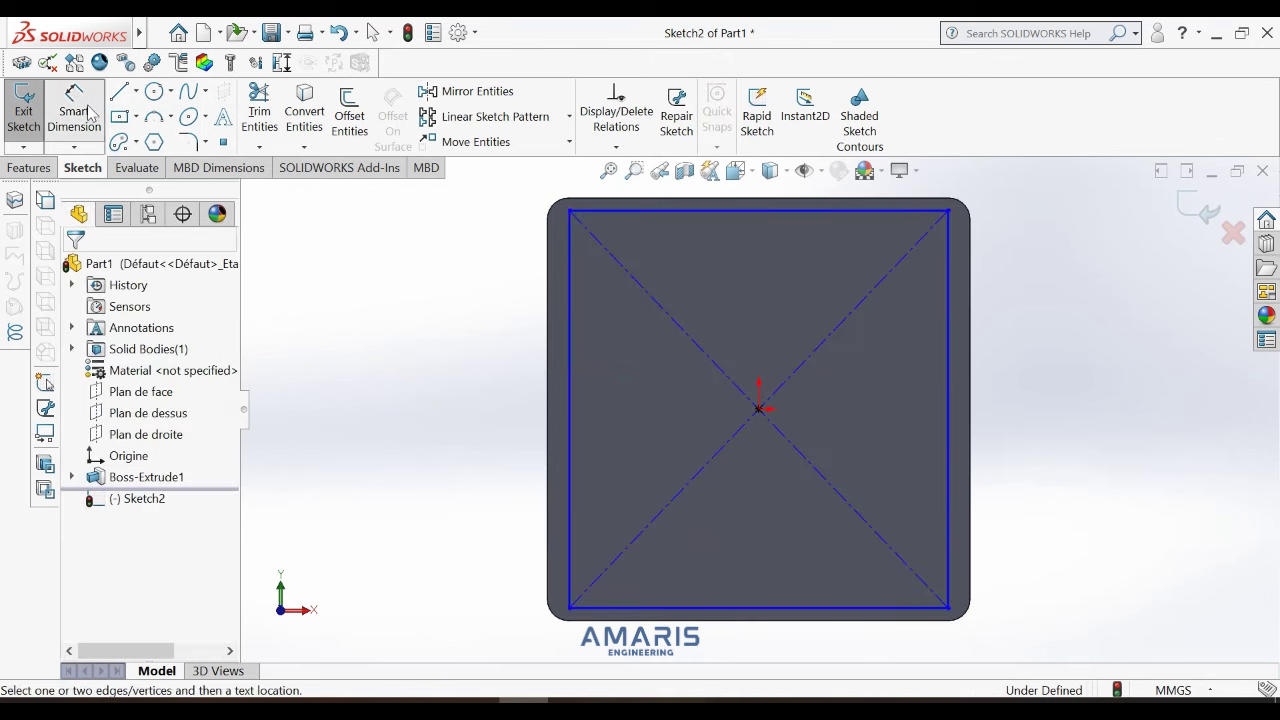
Dimension the inner rectangle's height and width to 18 mm each.
left_click(949, 395)
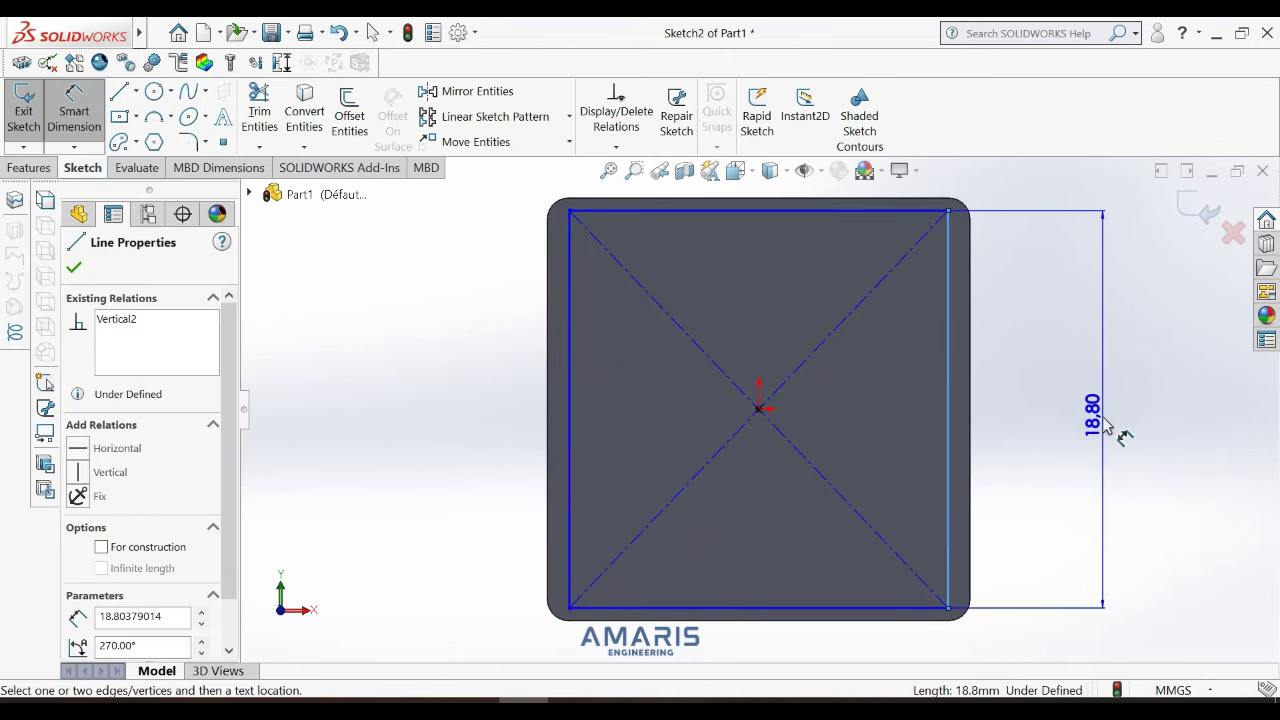
left_click(1106, 425)
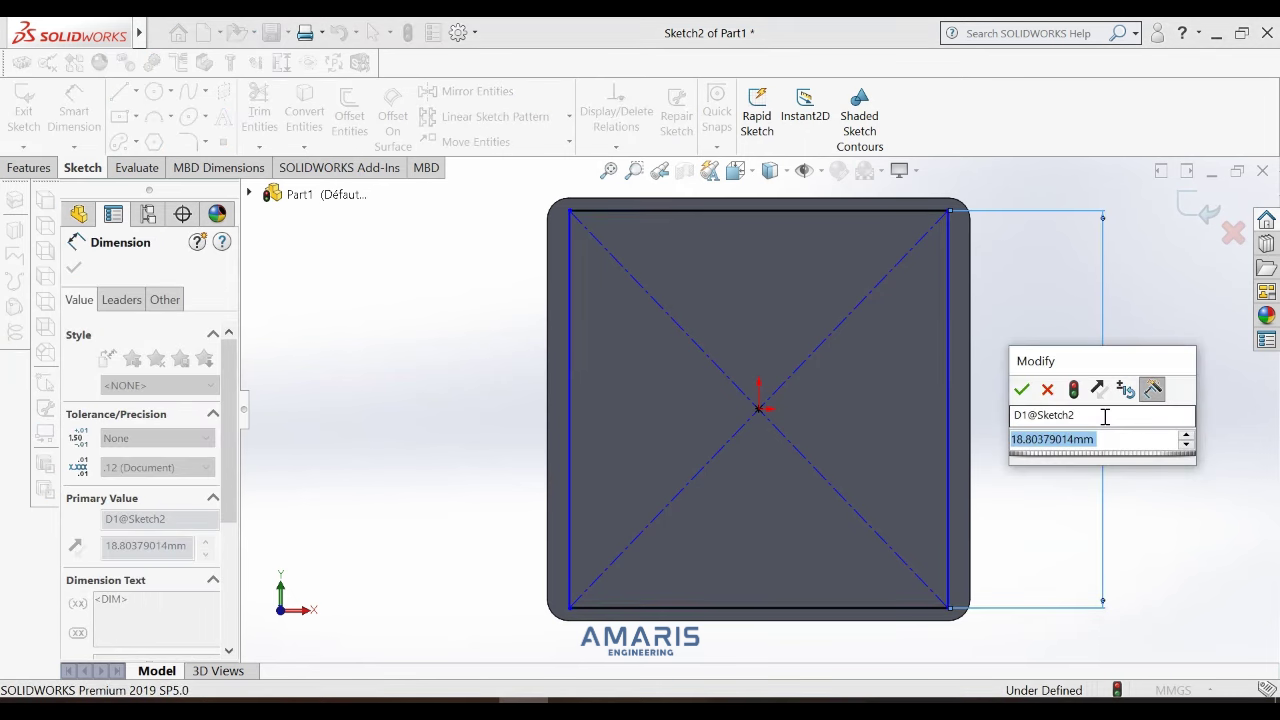
type("18.8")
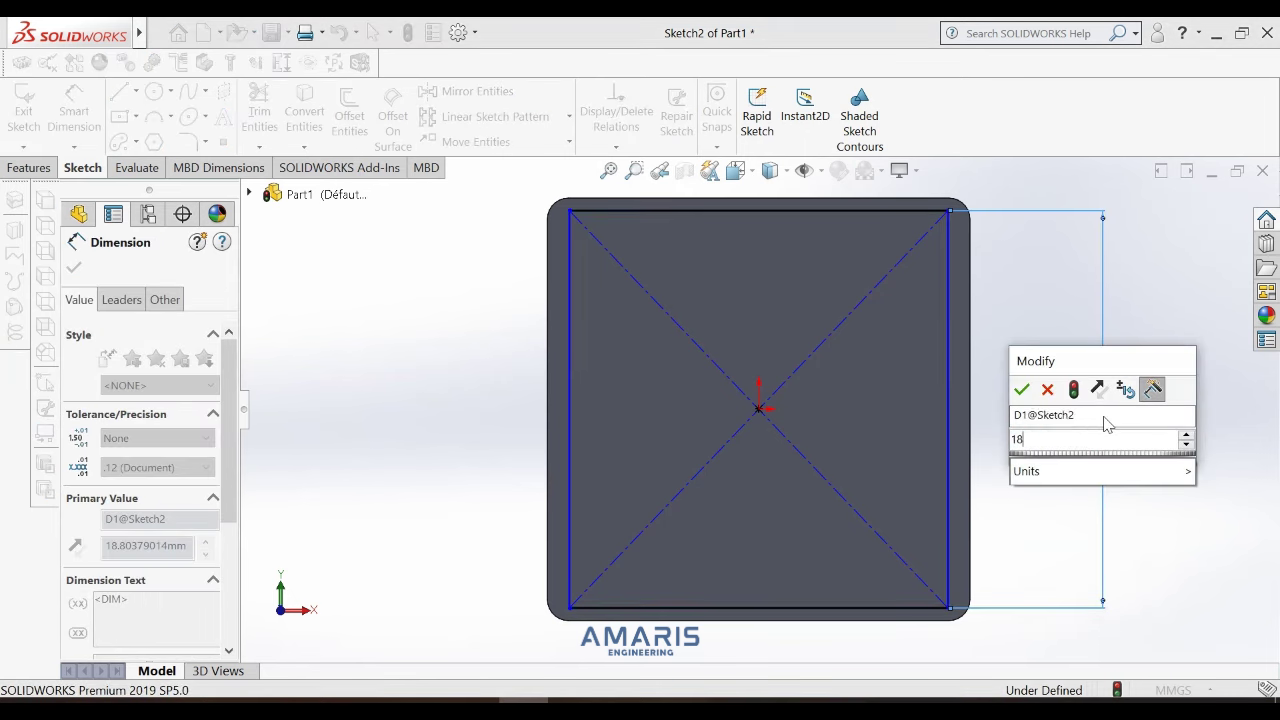
key("Return")
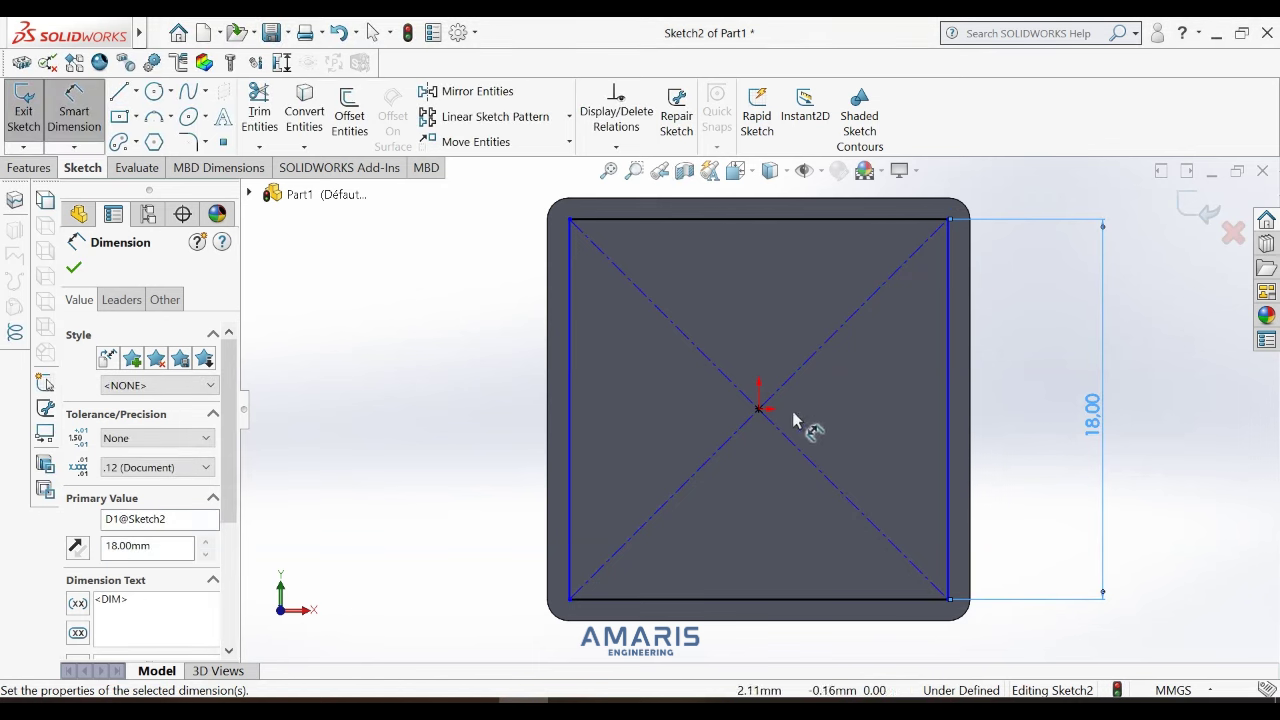
left_click(743, 222)
left_click(760, 655)
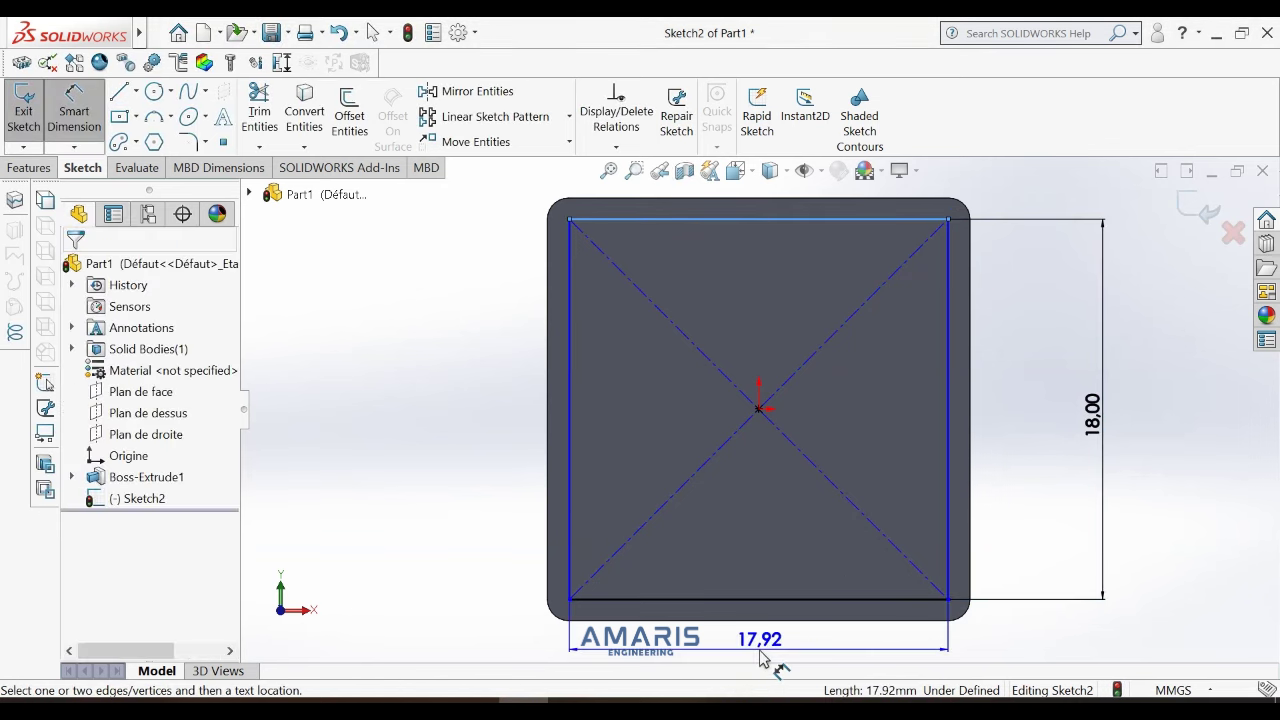
left_click(760, 655)
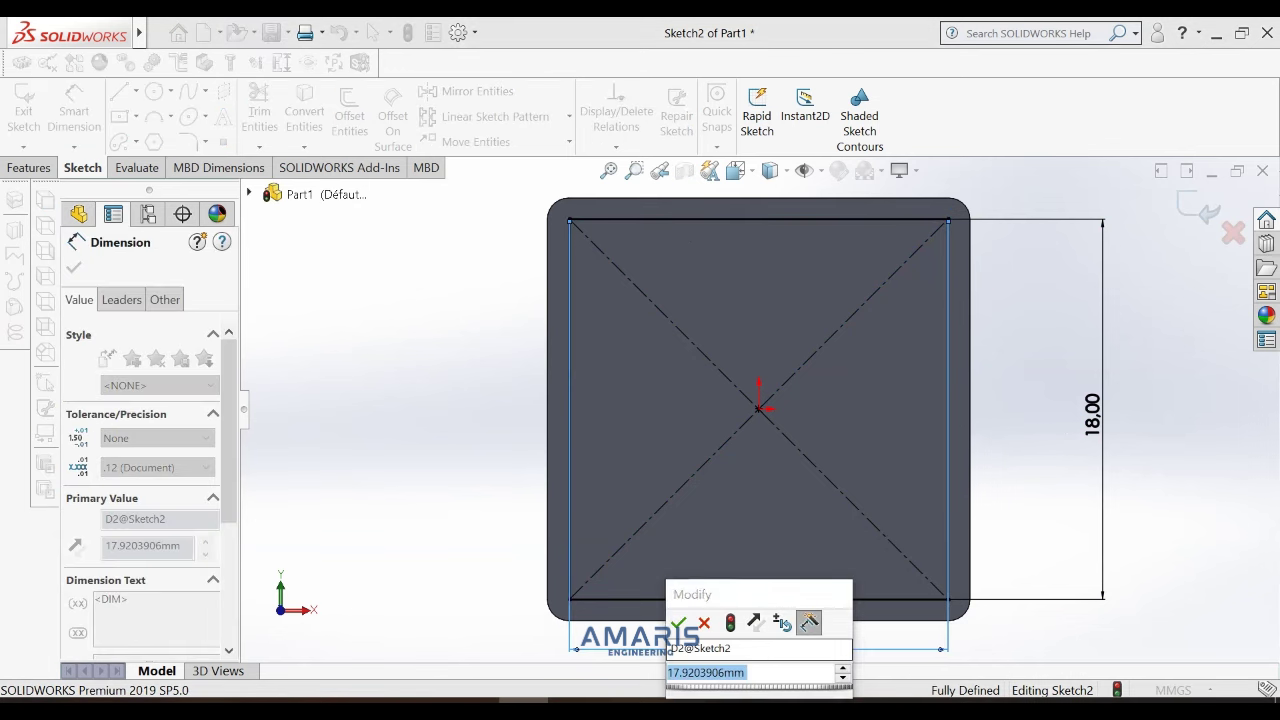
type("18")
key("Return")
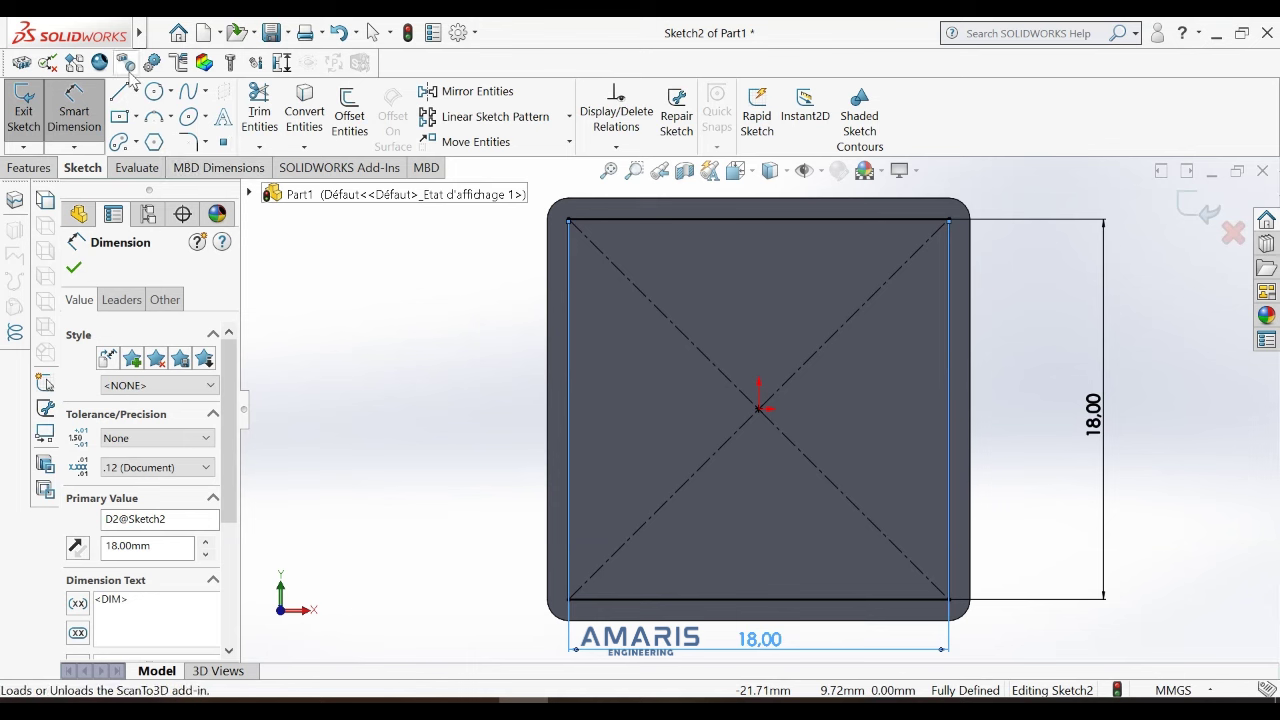
Fillet the inner square's four corners with R1 mm sketch fillets.
left_click(187, 143)
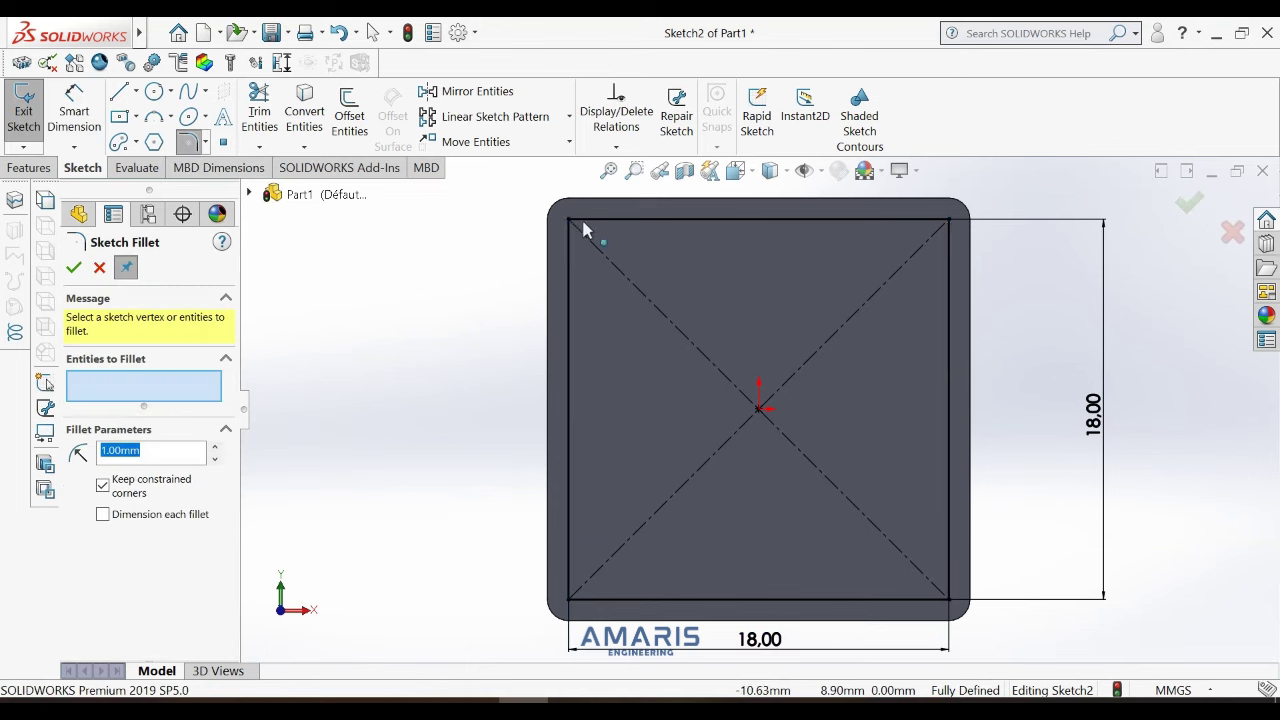
left_click(570, 222)
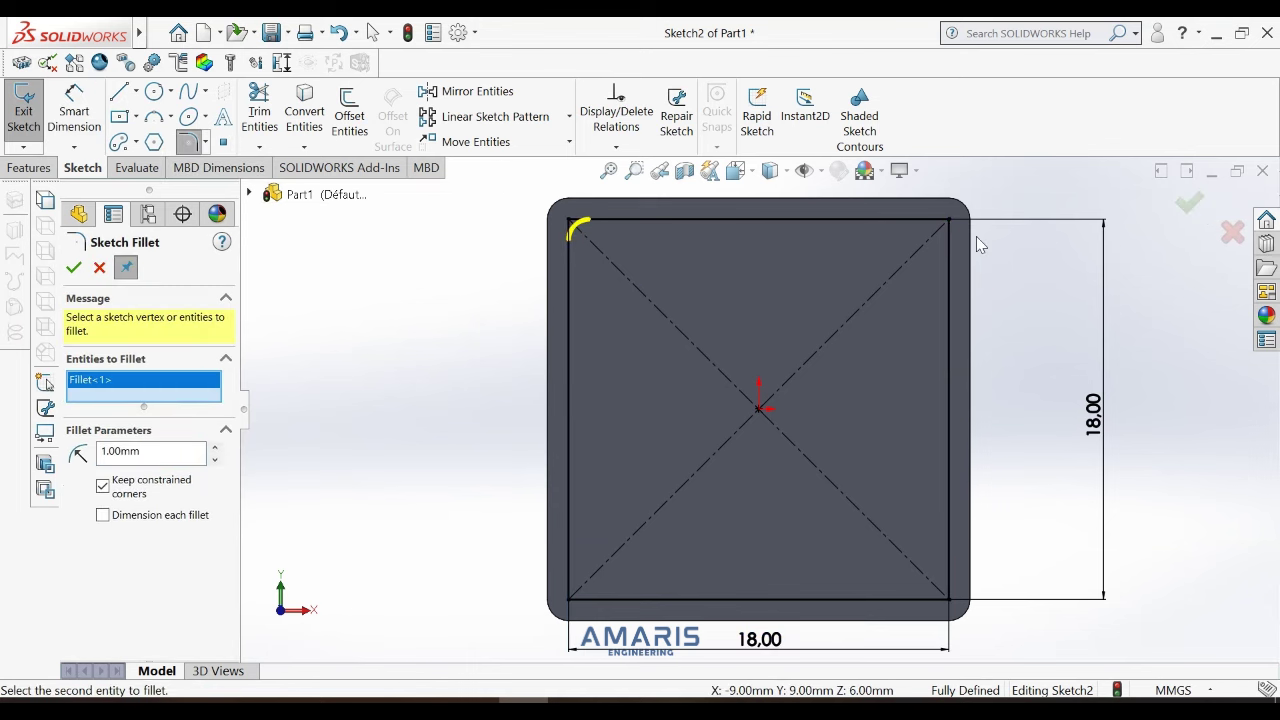
left_click(948, 220)
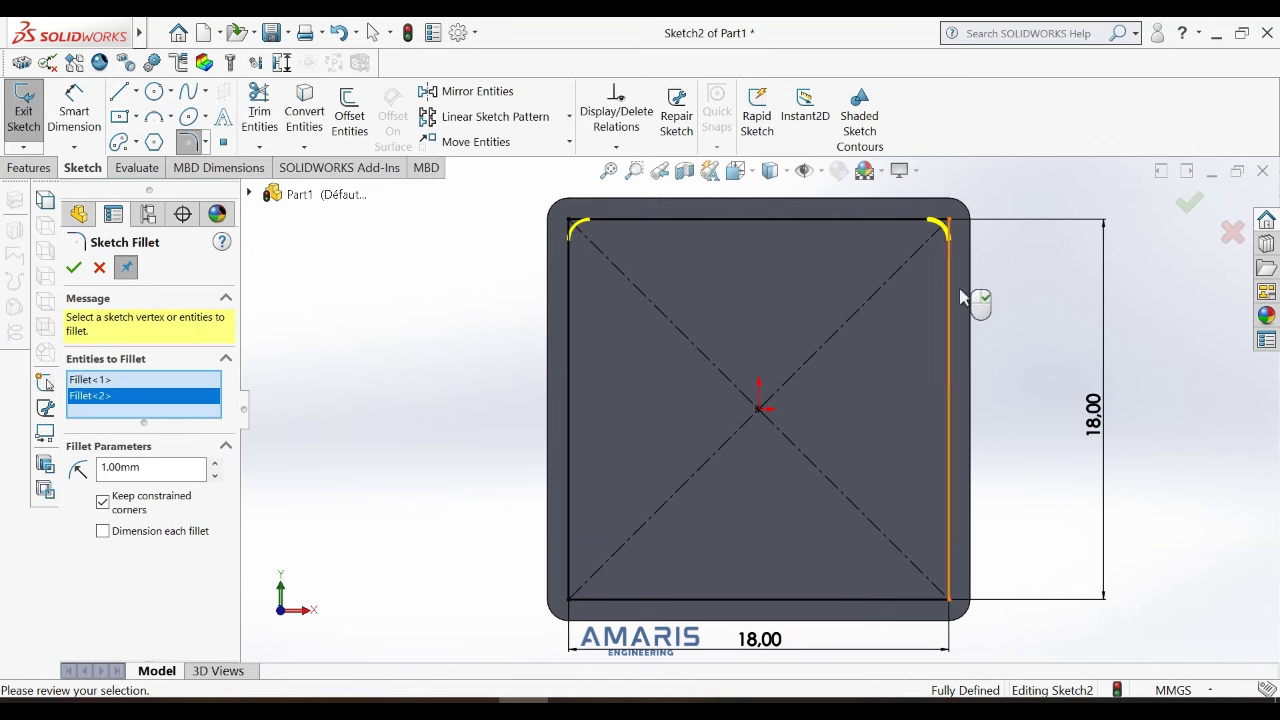
left_click(948, 600)
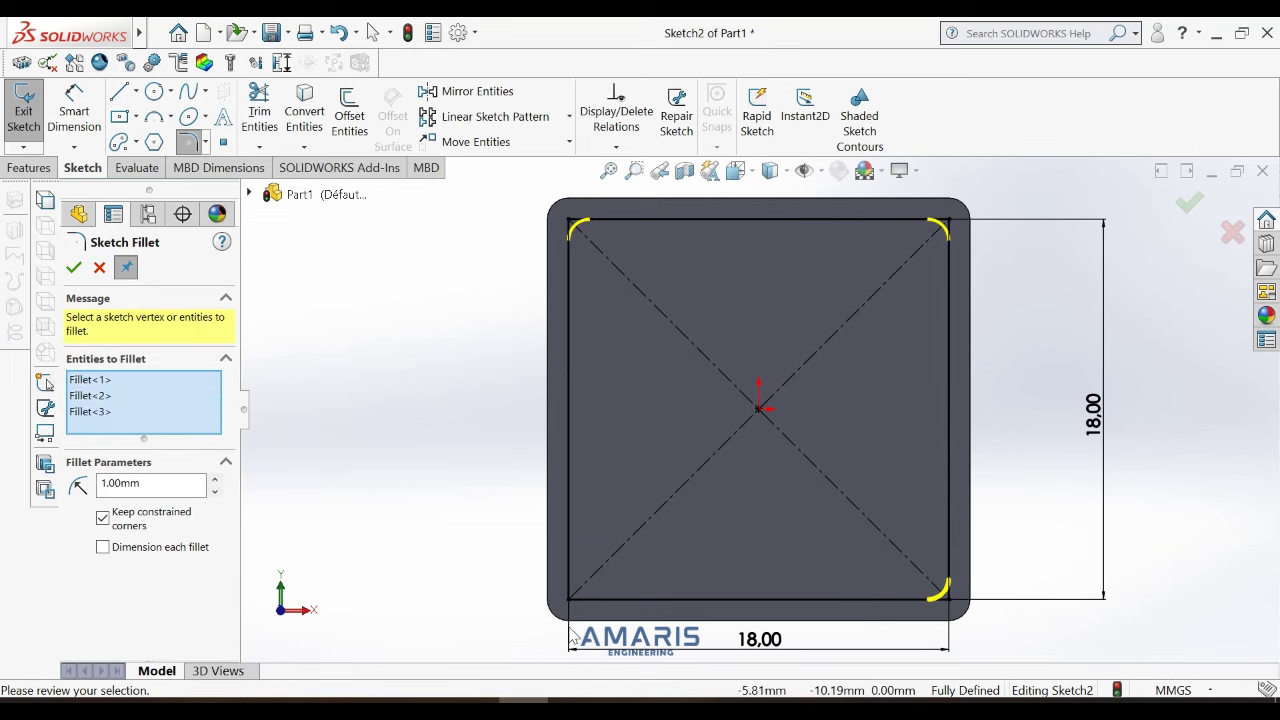
left_click(570, 600)
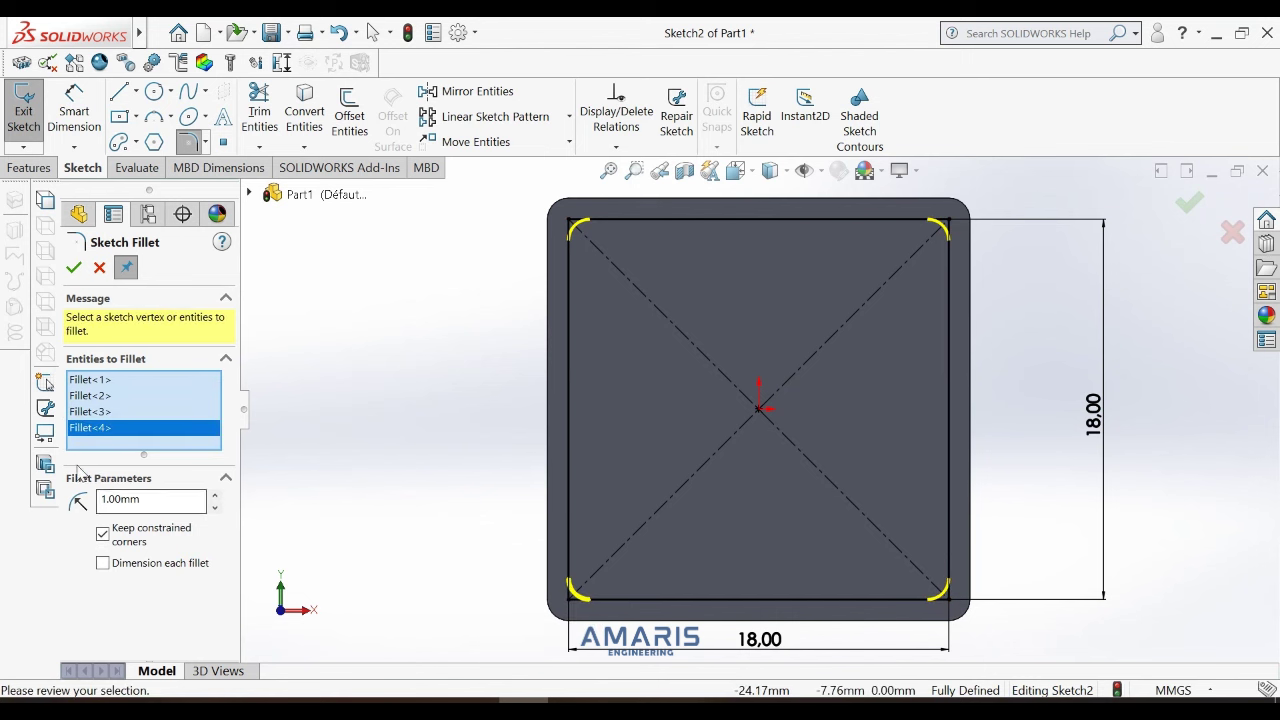
left_click(76, 269)
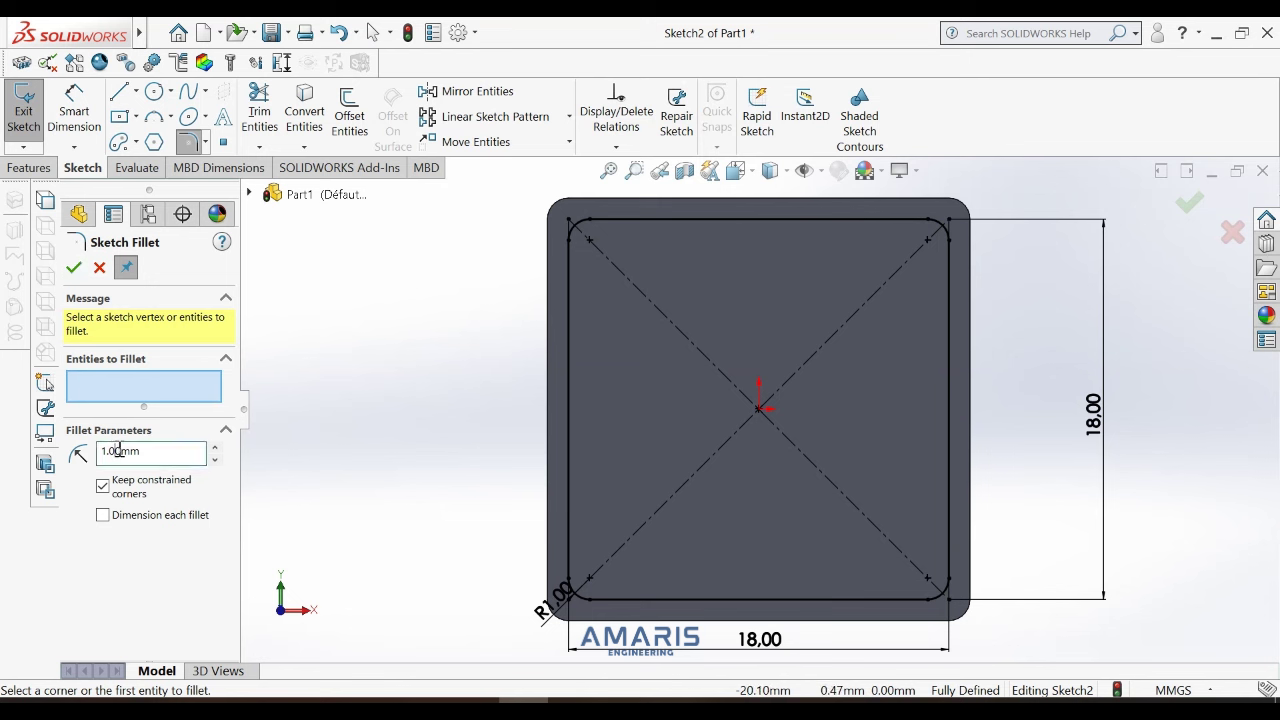
left_click(79, 270)
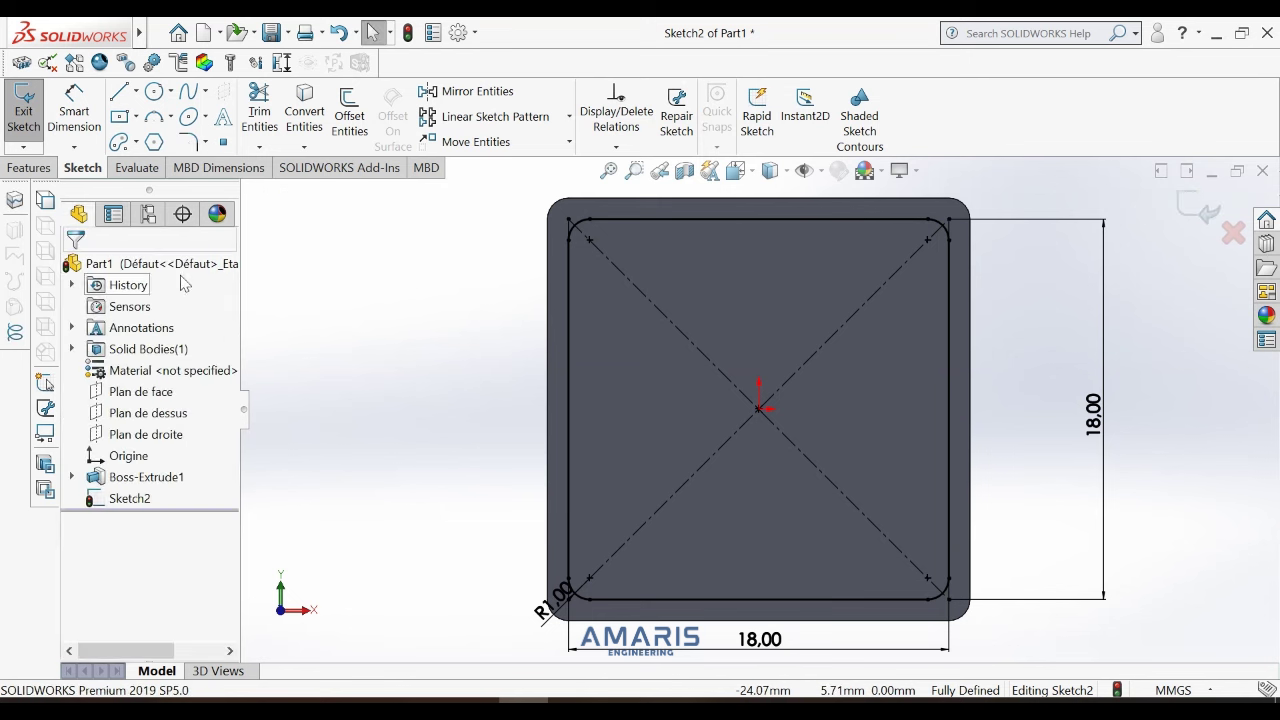
Cut the inner rounded square through the block with Extruded Cut.
left_click(27, 167)
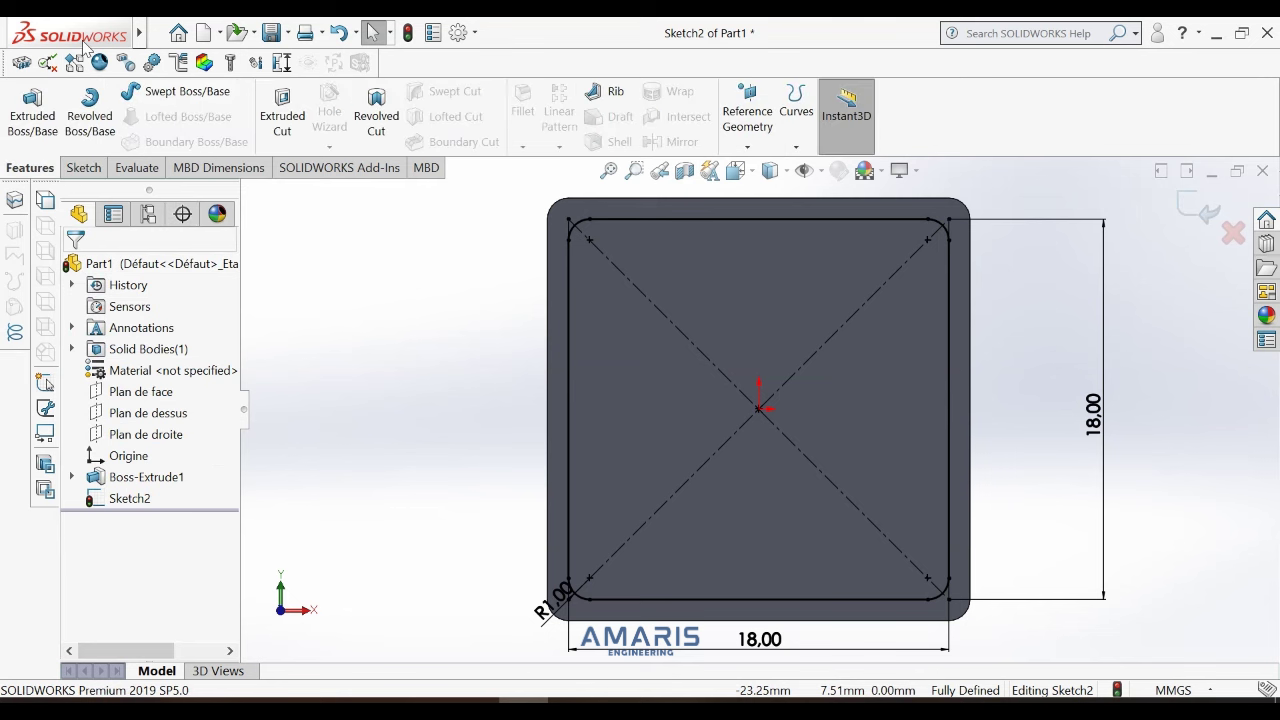
left_click(282, 108)
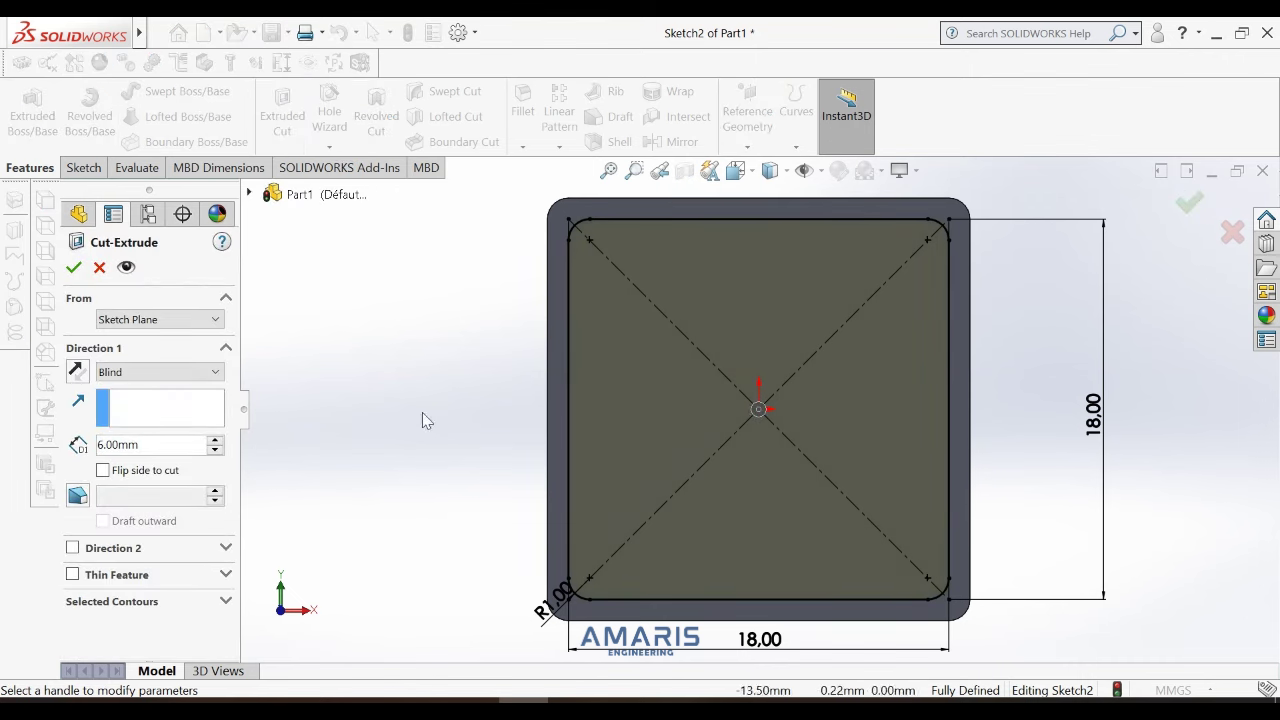
left_click(73, 267)
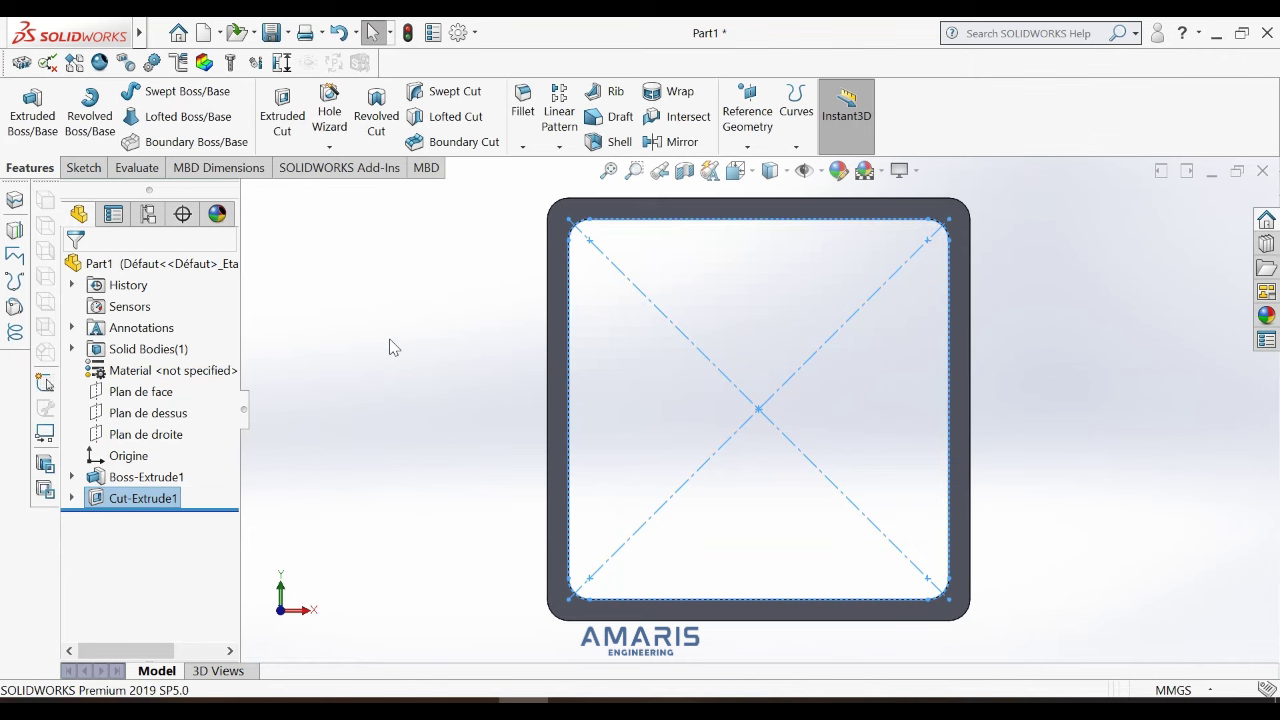
Orbit the hollow frame to inspect it from oblique angles.
left_click(395, 350)
right_click(400, 358)
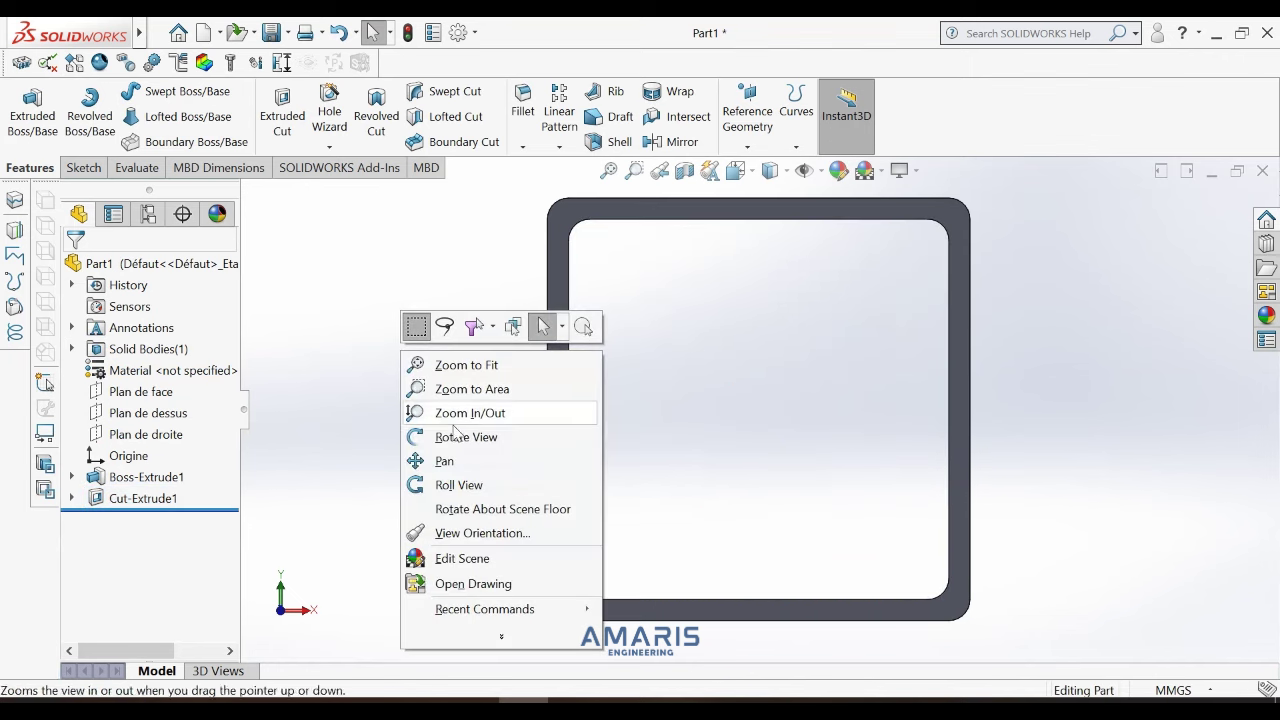
left_click(460, 434)
mouse_move(440, 450)
left_mouse_down()
mouse_move(389, 474)
mouse_move(408, 487)
left_mouse_up()
scroll(430, 475, "up", 5)
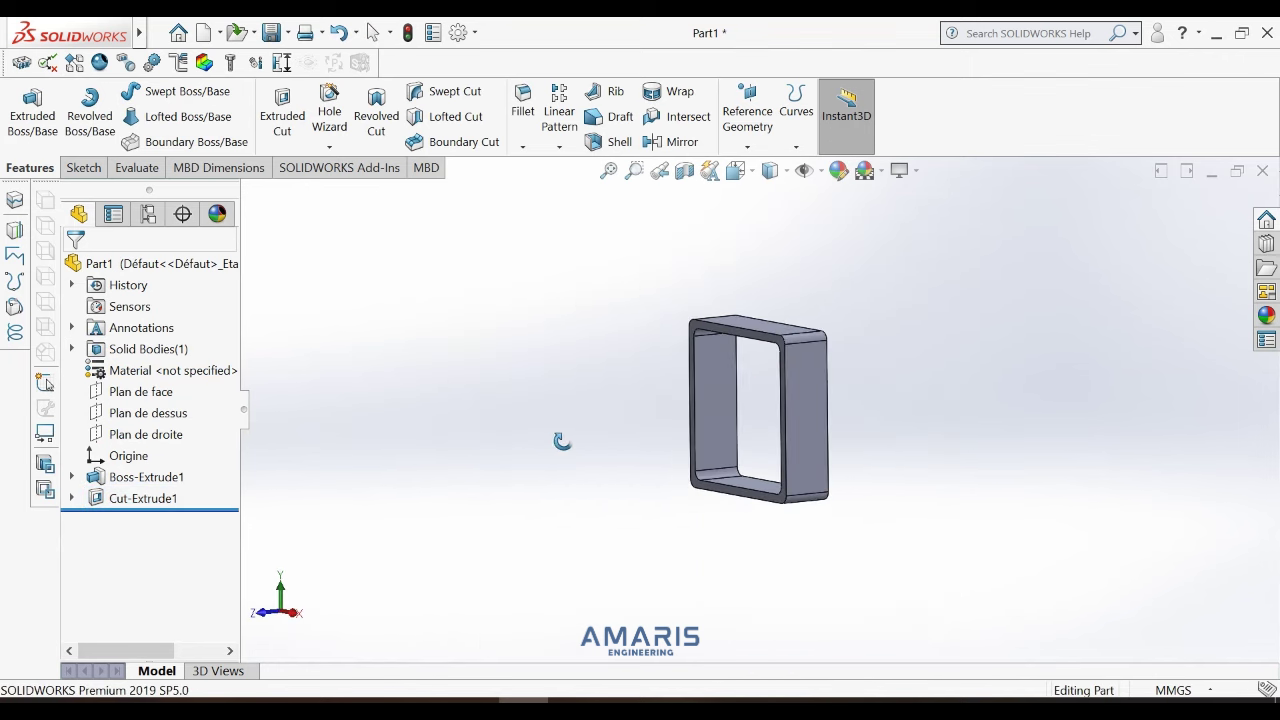
mouse_move(560, 362)
left_mouse_down()
mouse_move(905, 508)
mouse_move(908, 540)
mouse_move(852, 333)
mouse_move(918, 464)
mouse_move(927, 394)
mouse_move(760, 330)
mouse_move(611, 299)
left_mouse_up()
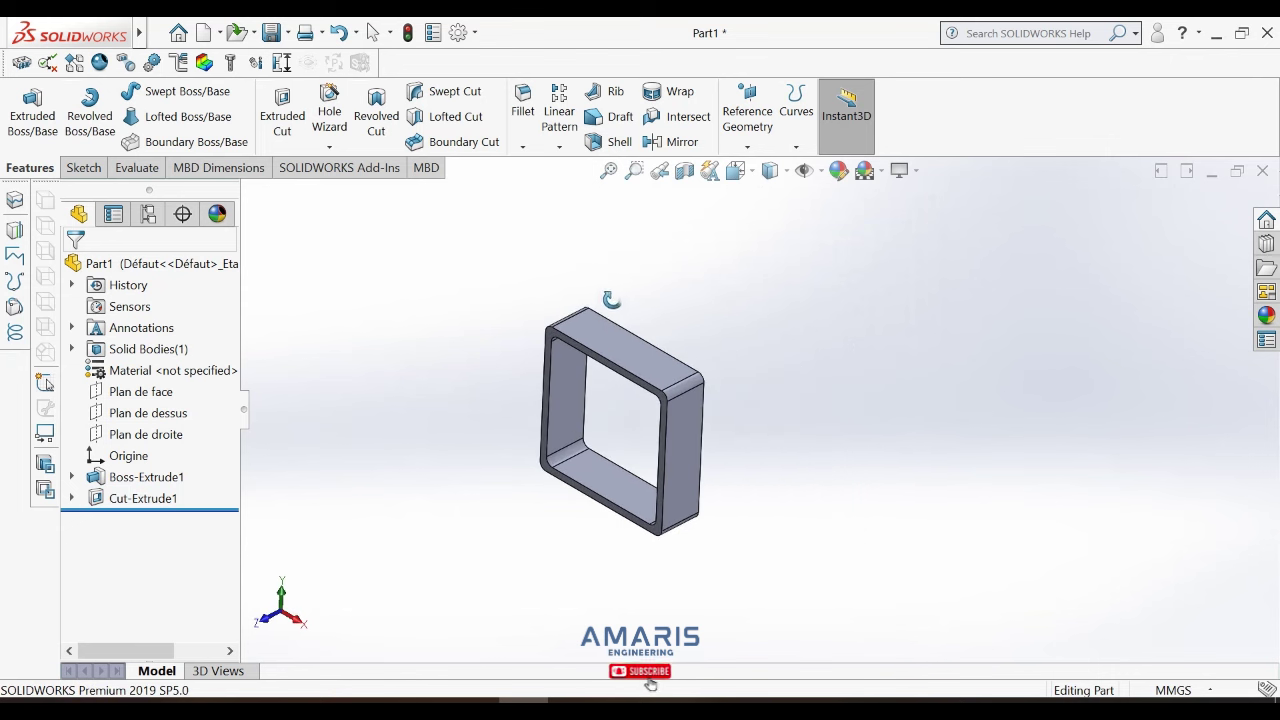
right_click(383, 360)
left_click(410, 371)
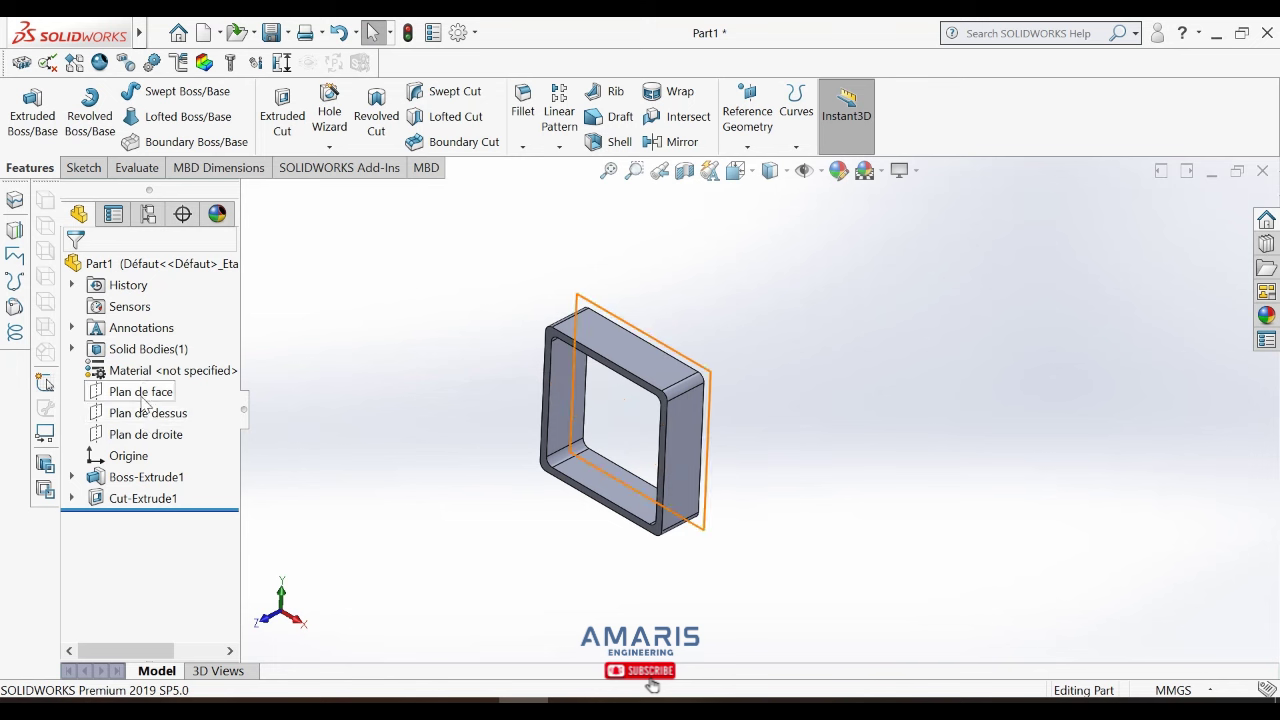
Create Plane1 offset 25 mm from Plan de face, flipped to the other side.
left_click(748, 146)
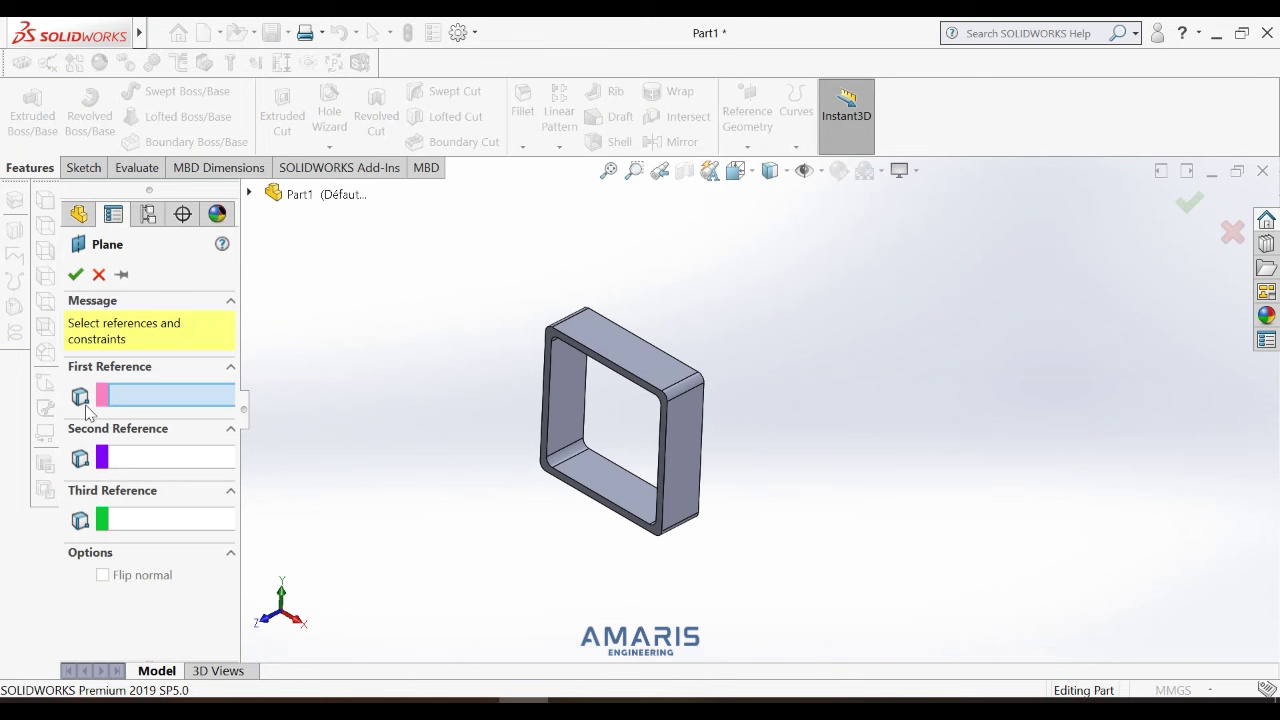
left_click(250, 194)
type("25")
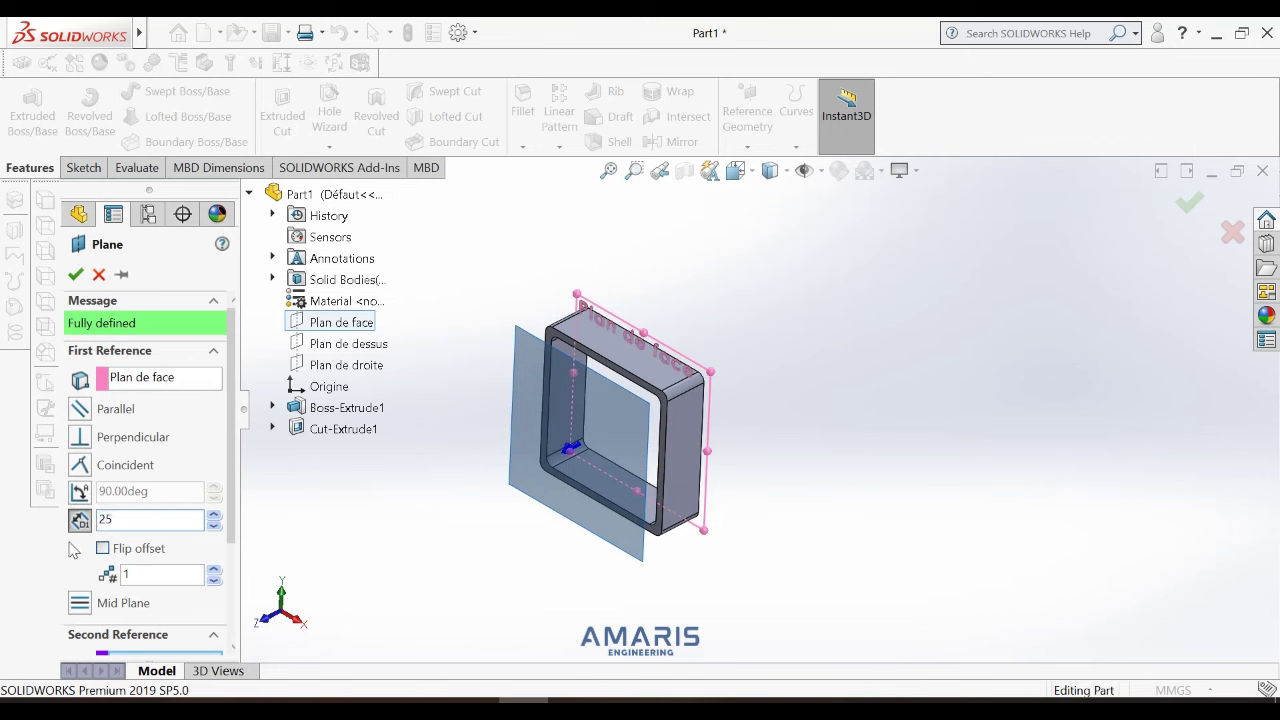
key("Return")
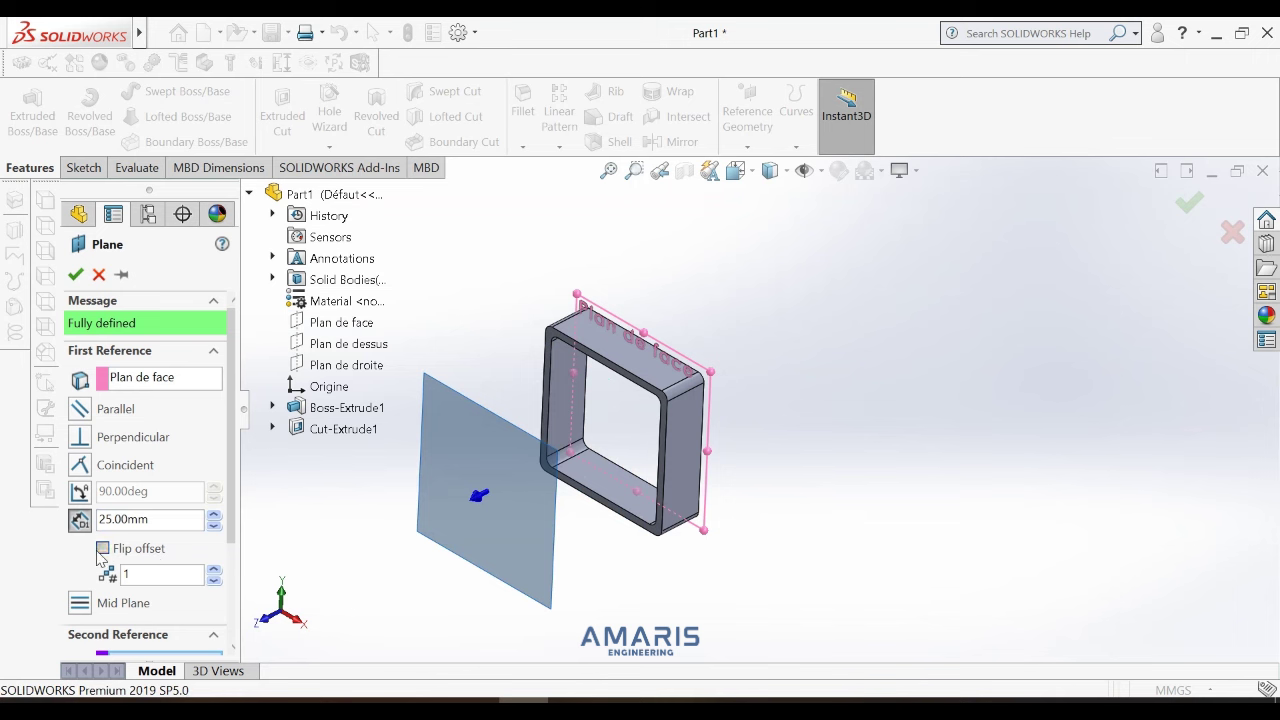
left_click(102, 549)
left_click(77, 275)
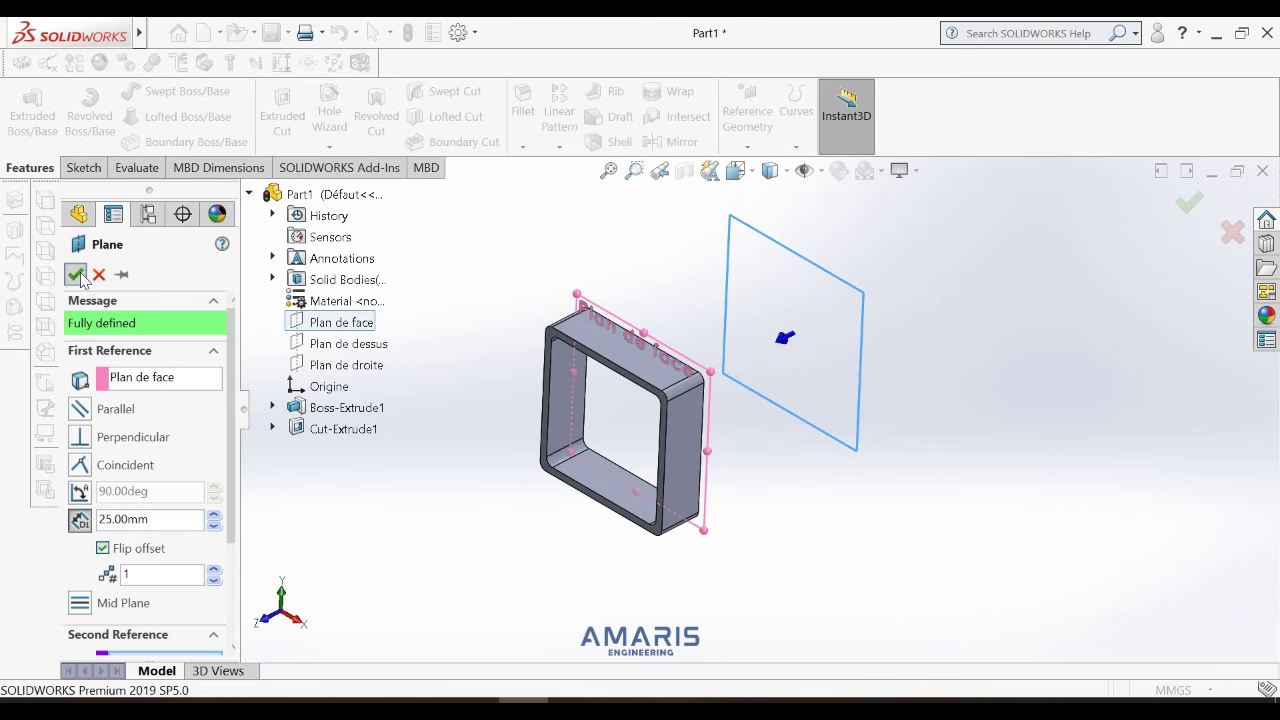
left_click(612, 174)
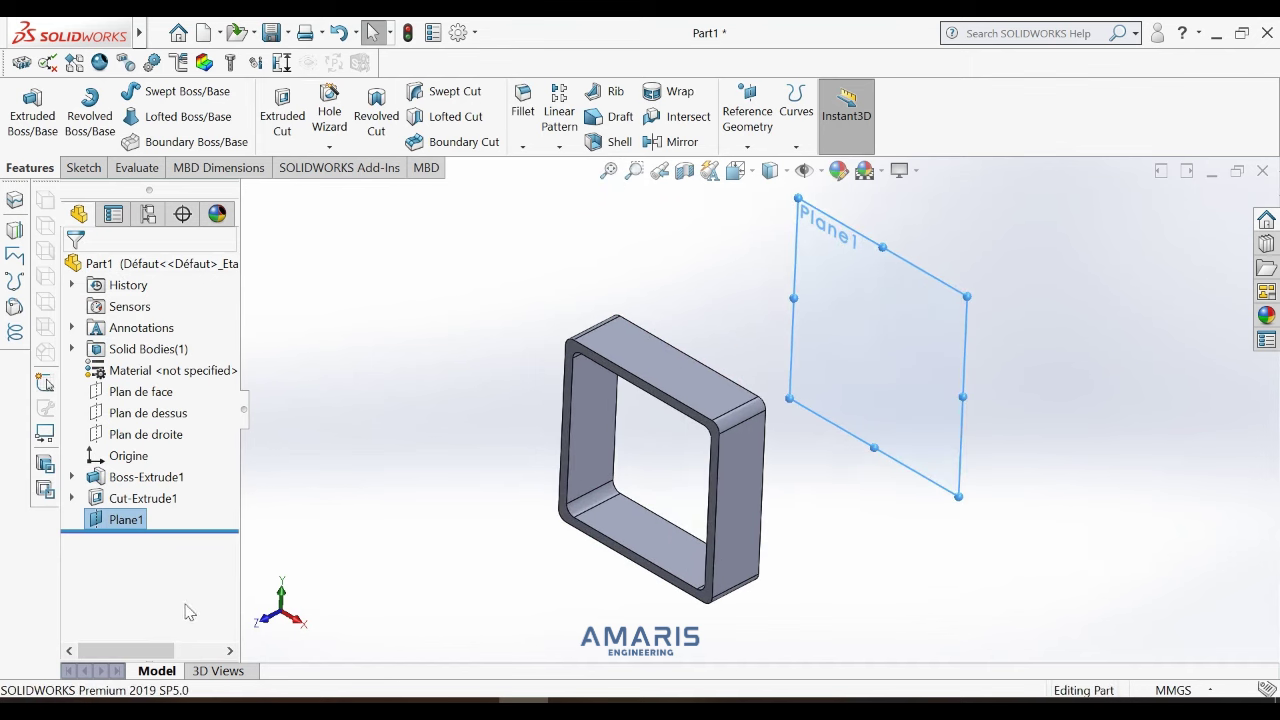
left_click(674, 141)
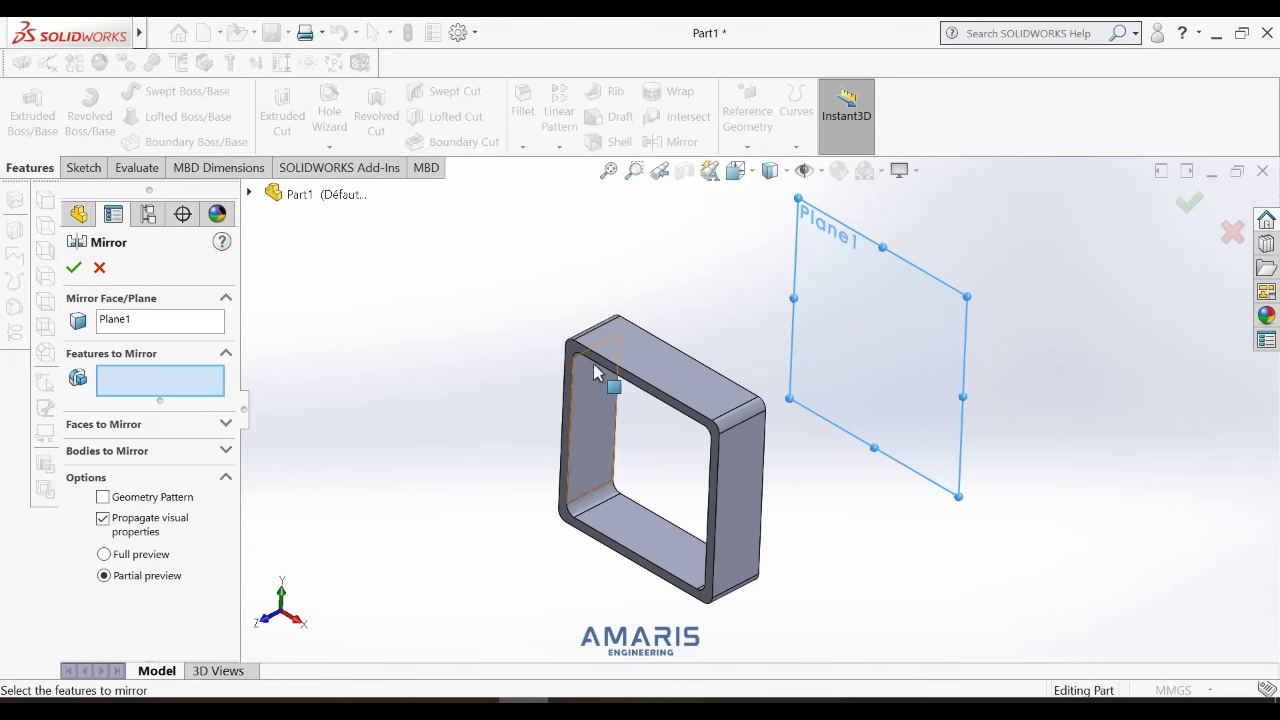
left_click(643, 370)
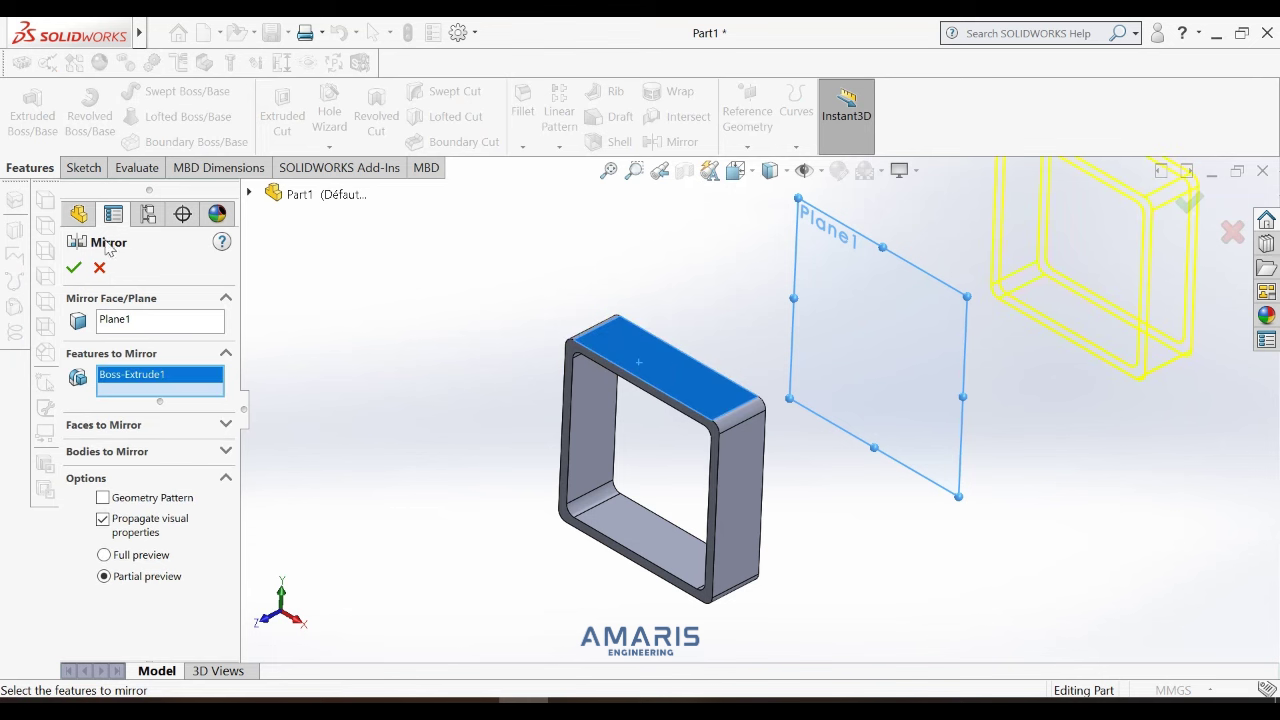
left_click(73, 267)
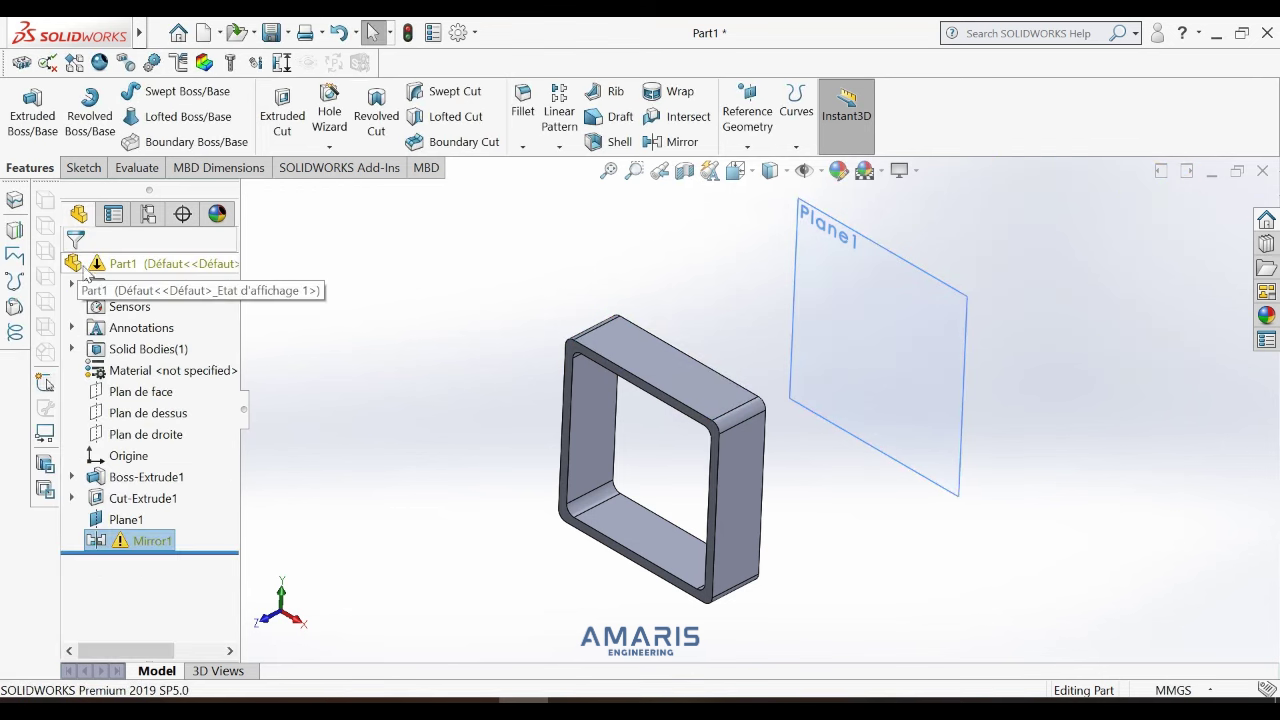
scroll(421, 566, "up", 2)
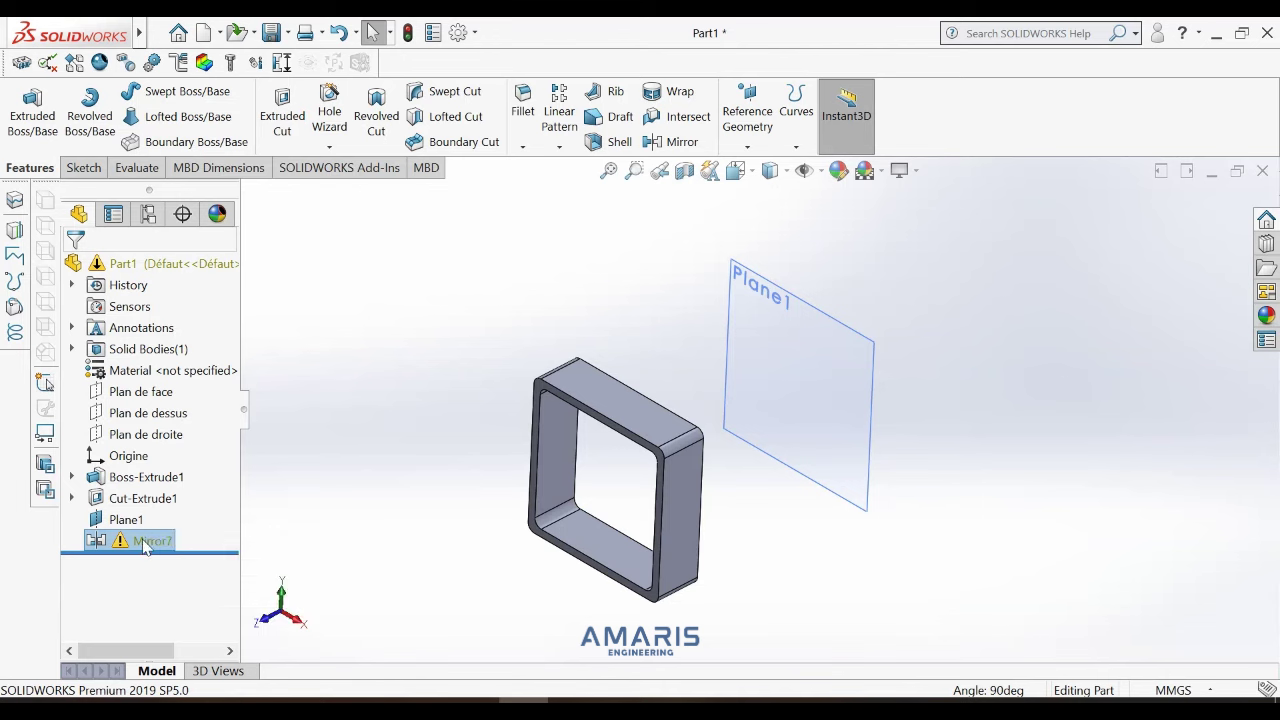
right_click(155, 545)
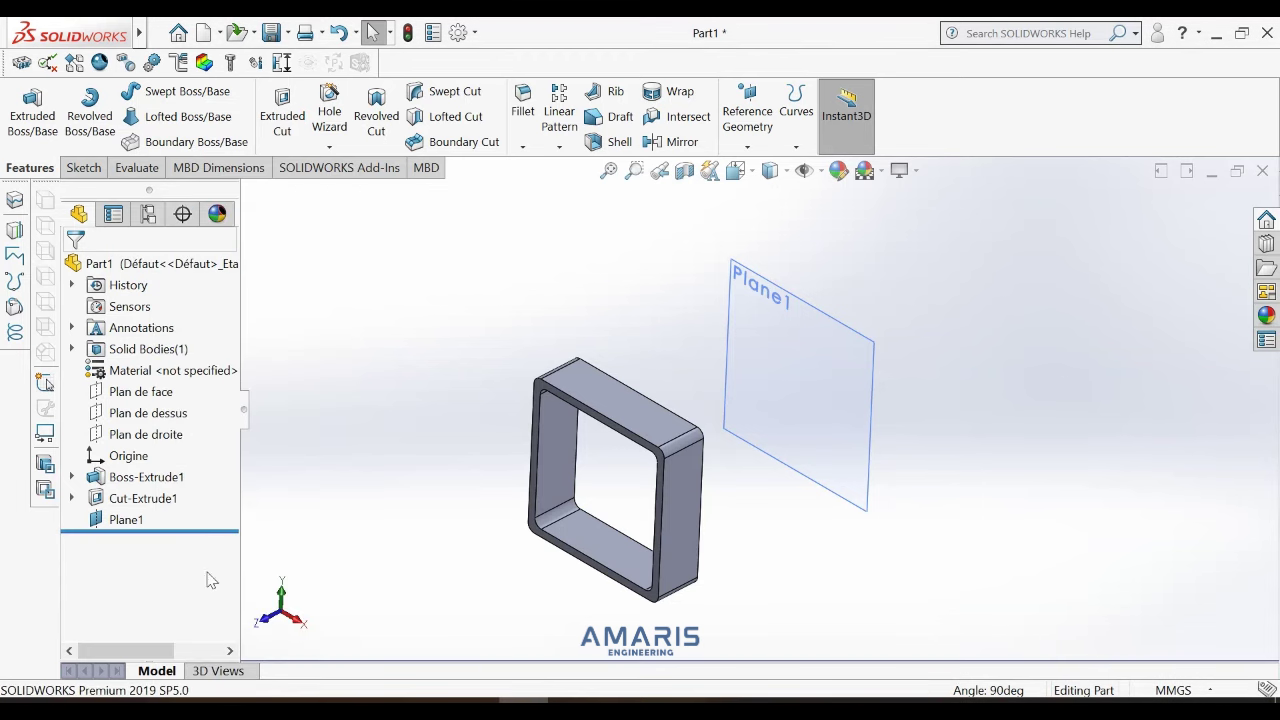
Mirror the frame body across Plane1 to create a second frame.
left_click(678, 141)
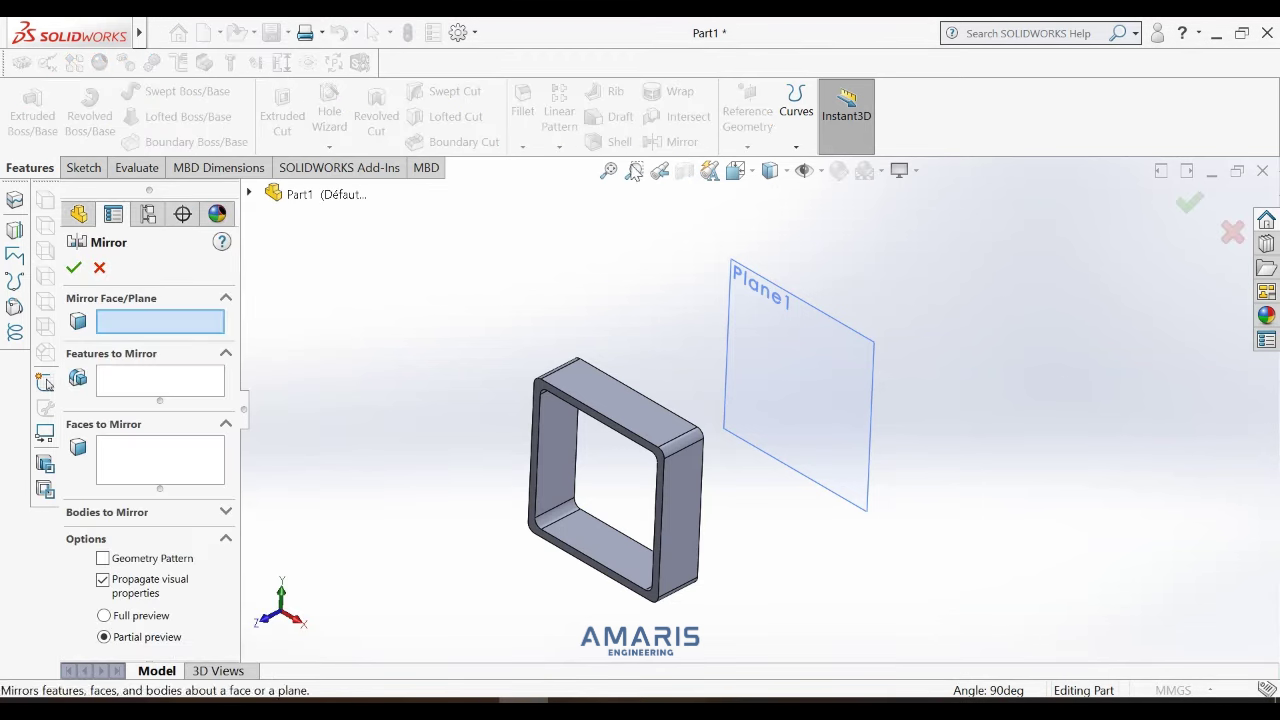
left_click(227, 512)
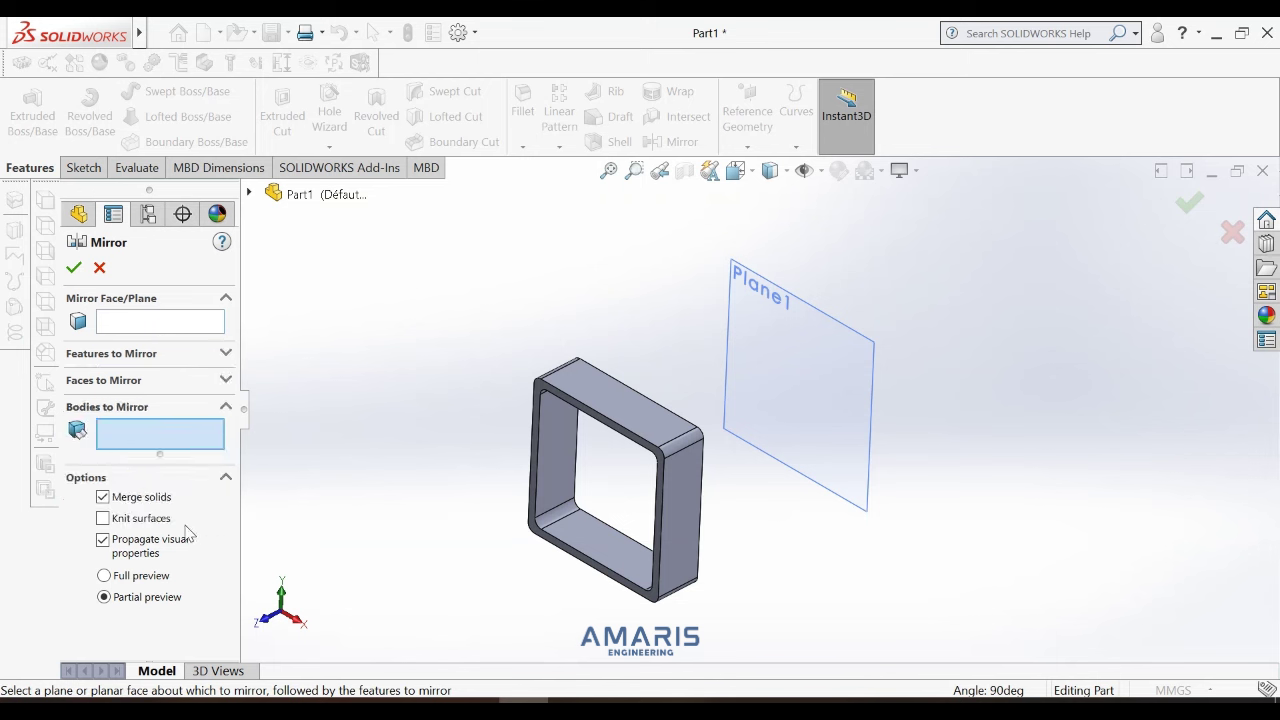
left_click(560, 402)
left_click(196, 328)
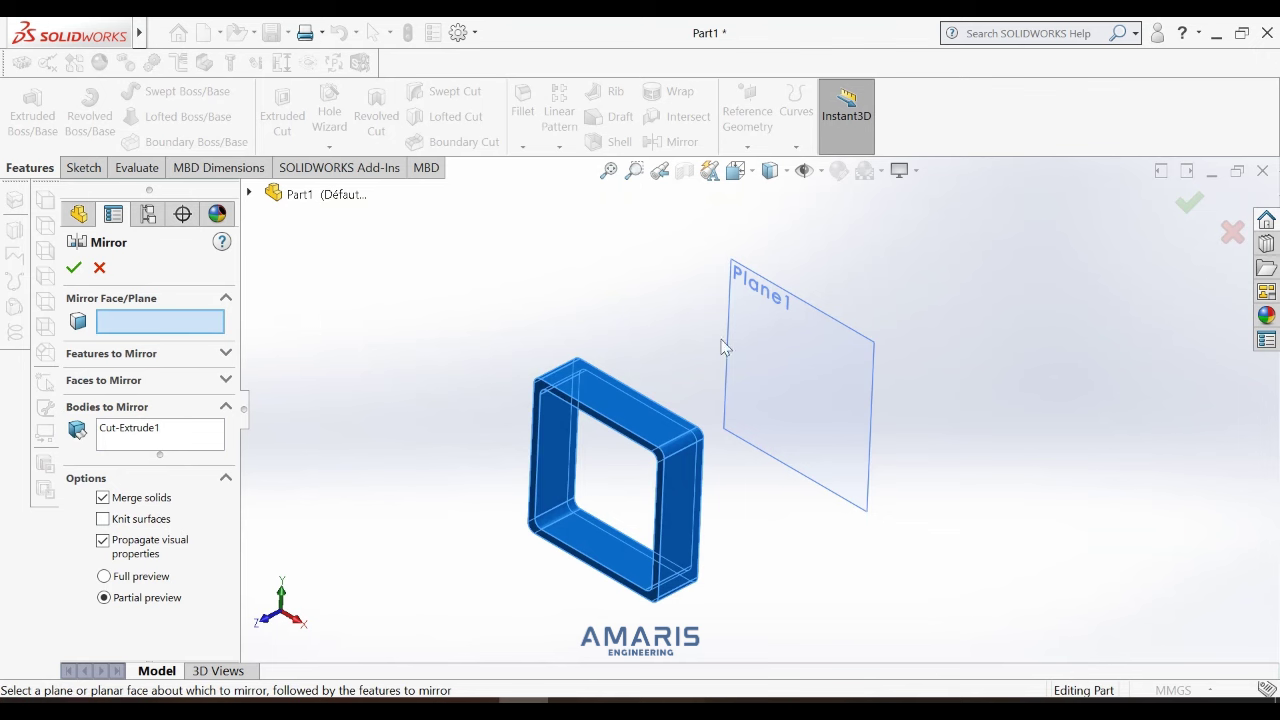
left_click(789, 366)
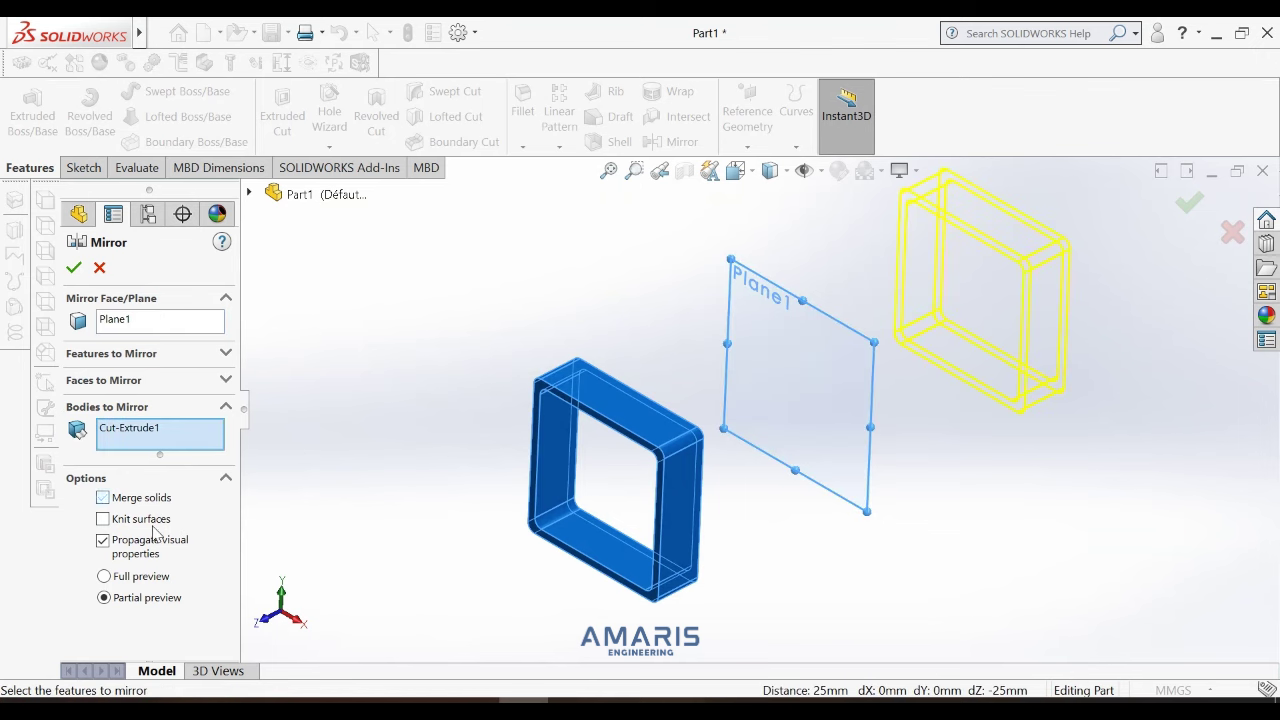
left_click(72, 268)
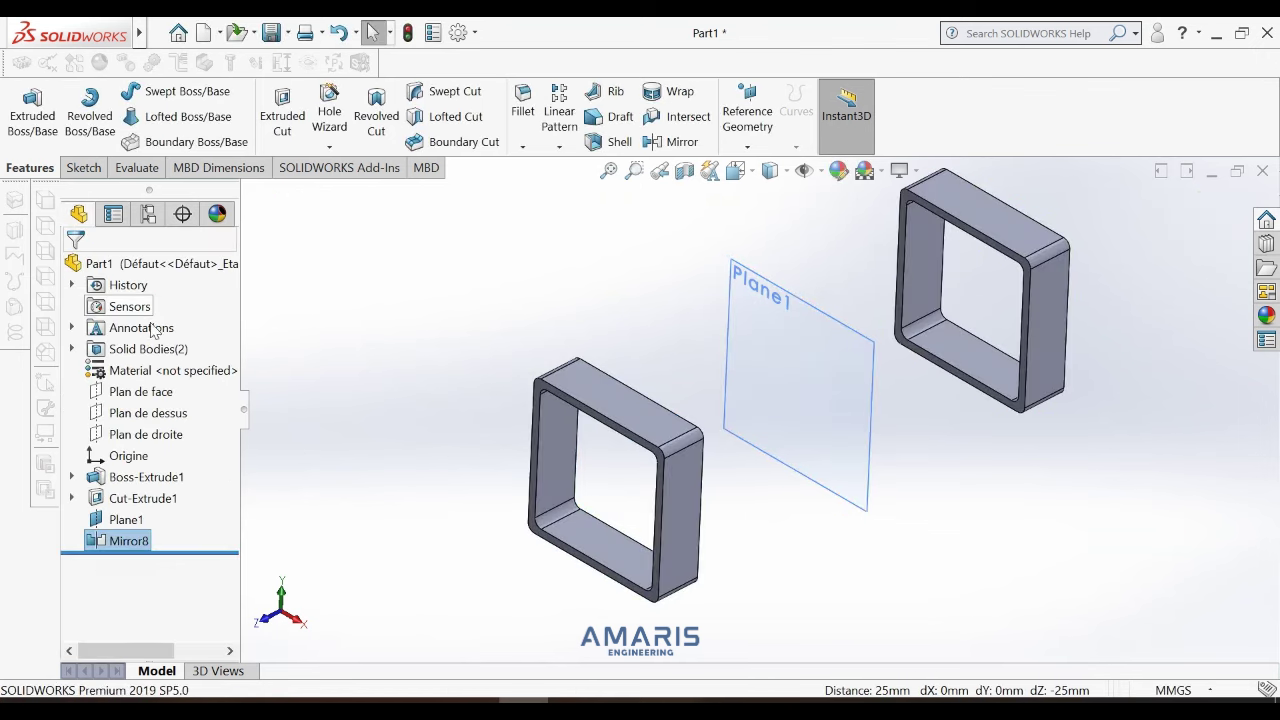
right_click(108, 520)
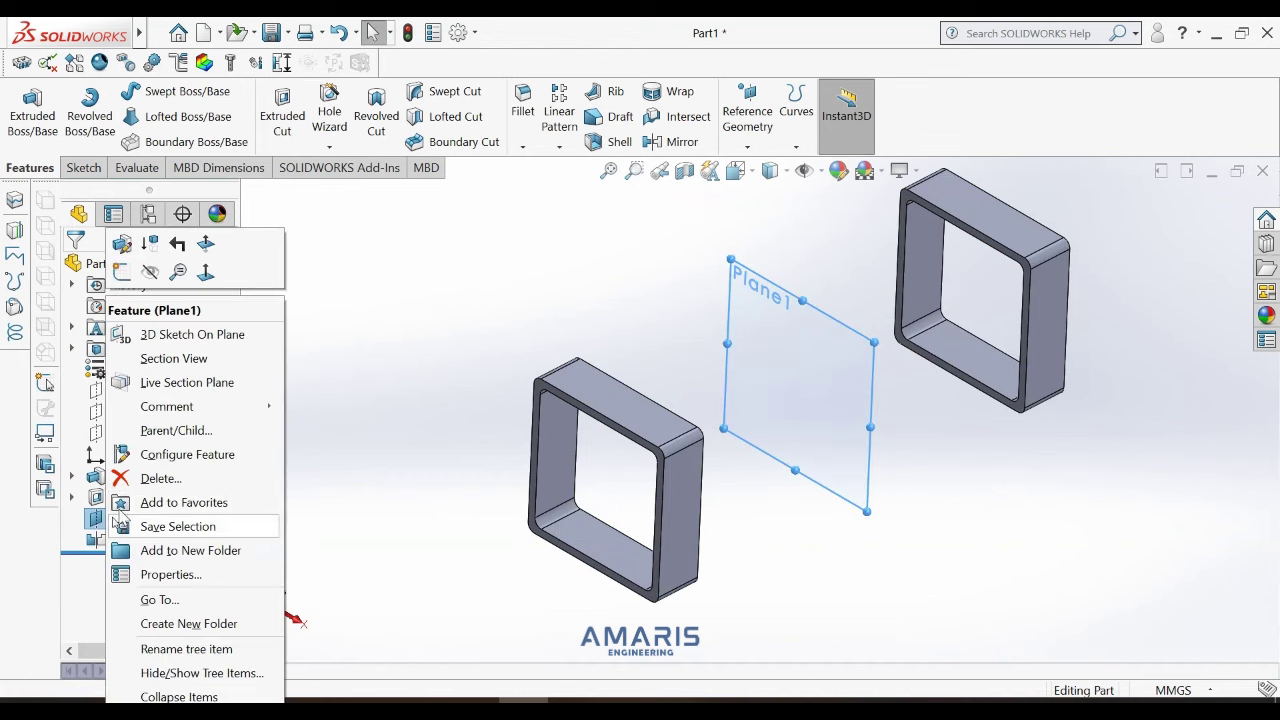
Hide Plane1 so only the two frames remain visible.
left_click(149, 283)
scroll(781, 354, "up", 2)
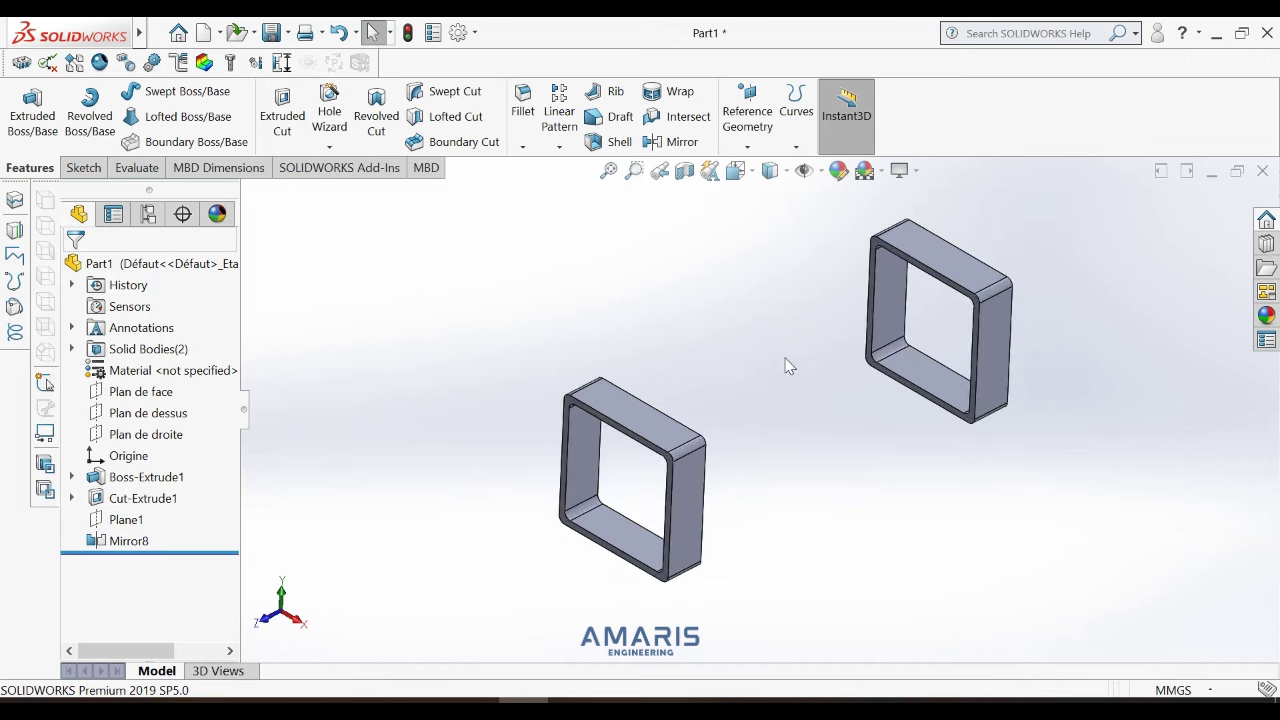
scroll(800, 281, "down", 1)
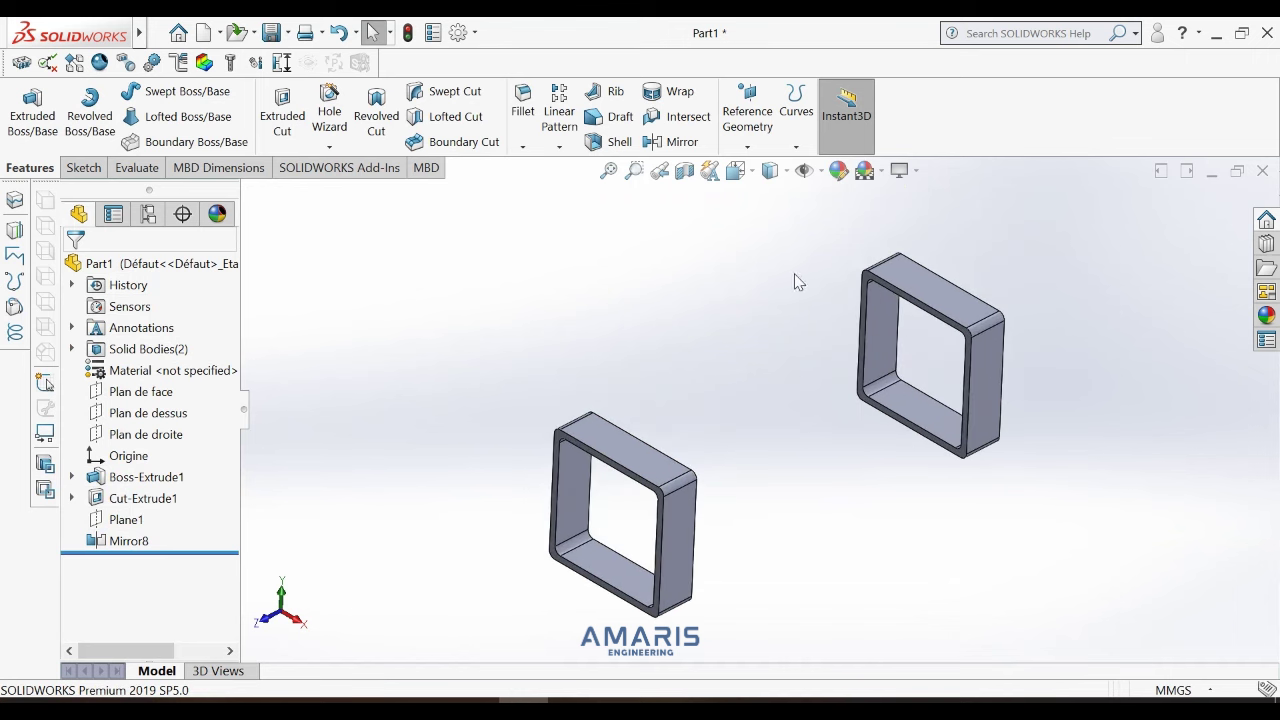
scroll(852, 453, "down", 1)
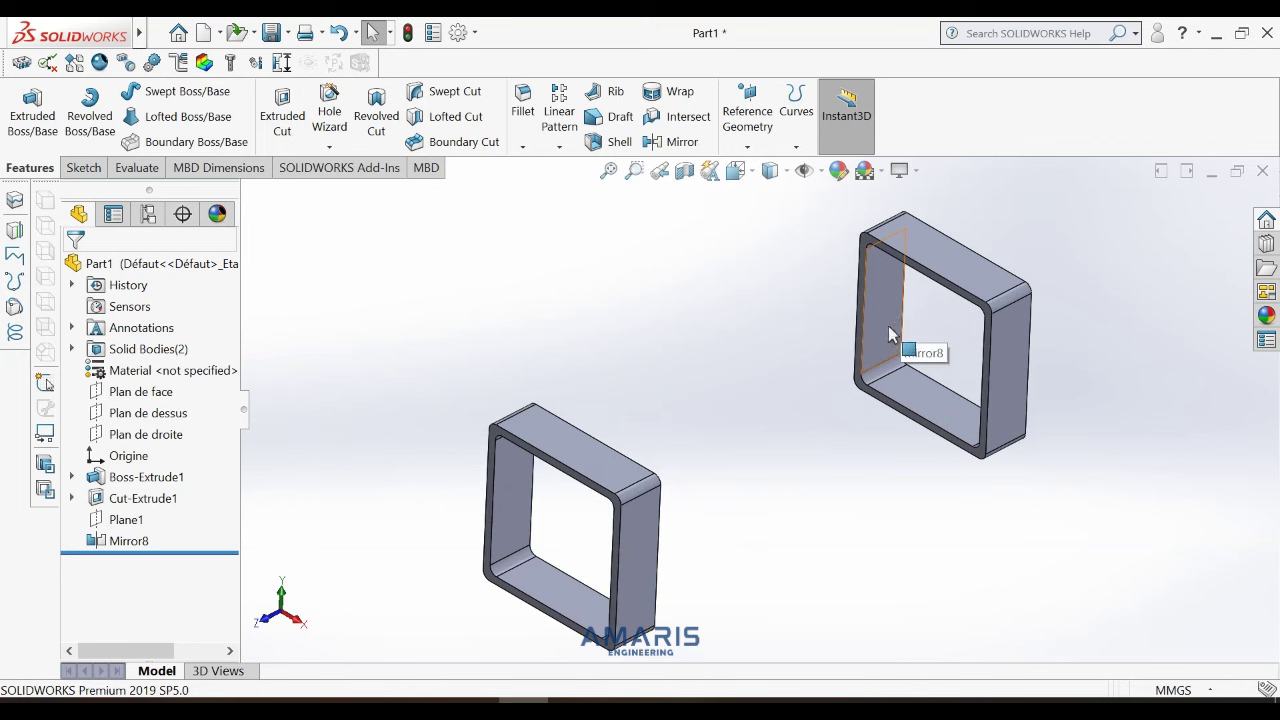
View the frames looking straight down, Normal To Plan de dessus.
left_click(123, 414)
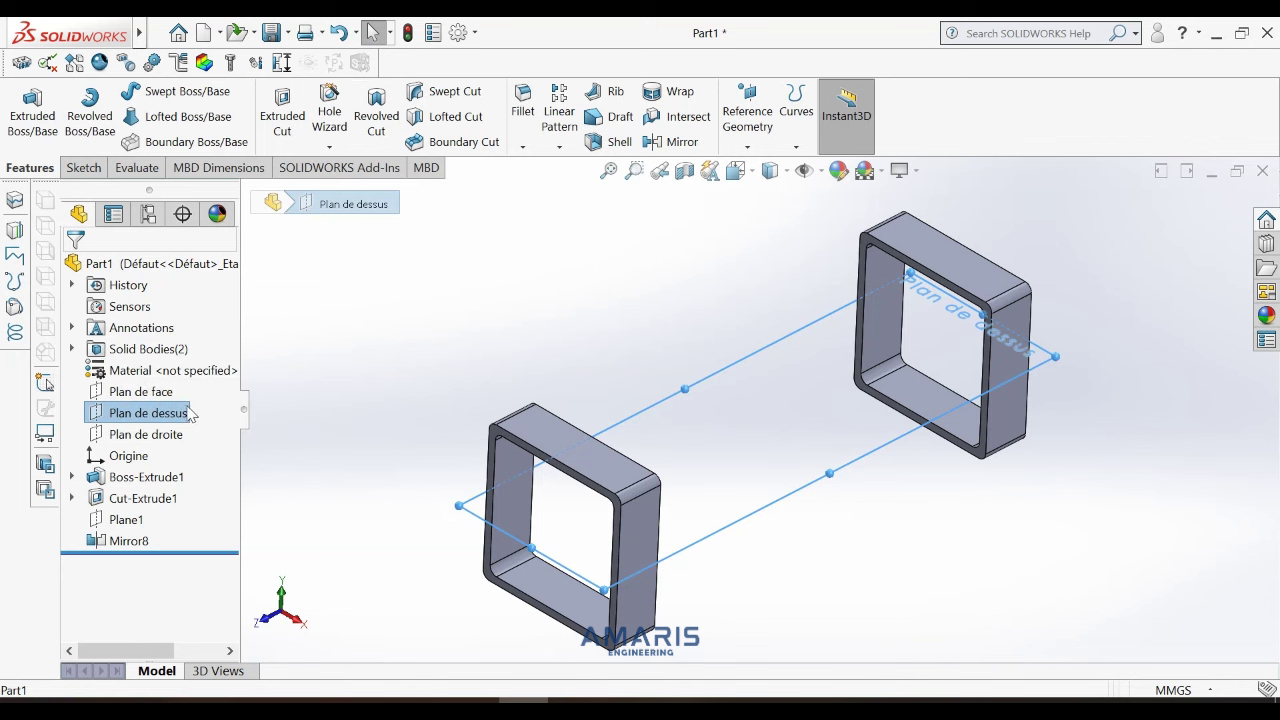
right_click(185, 413)
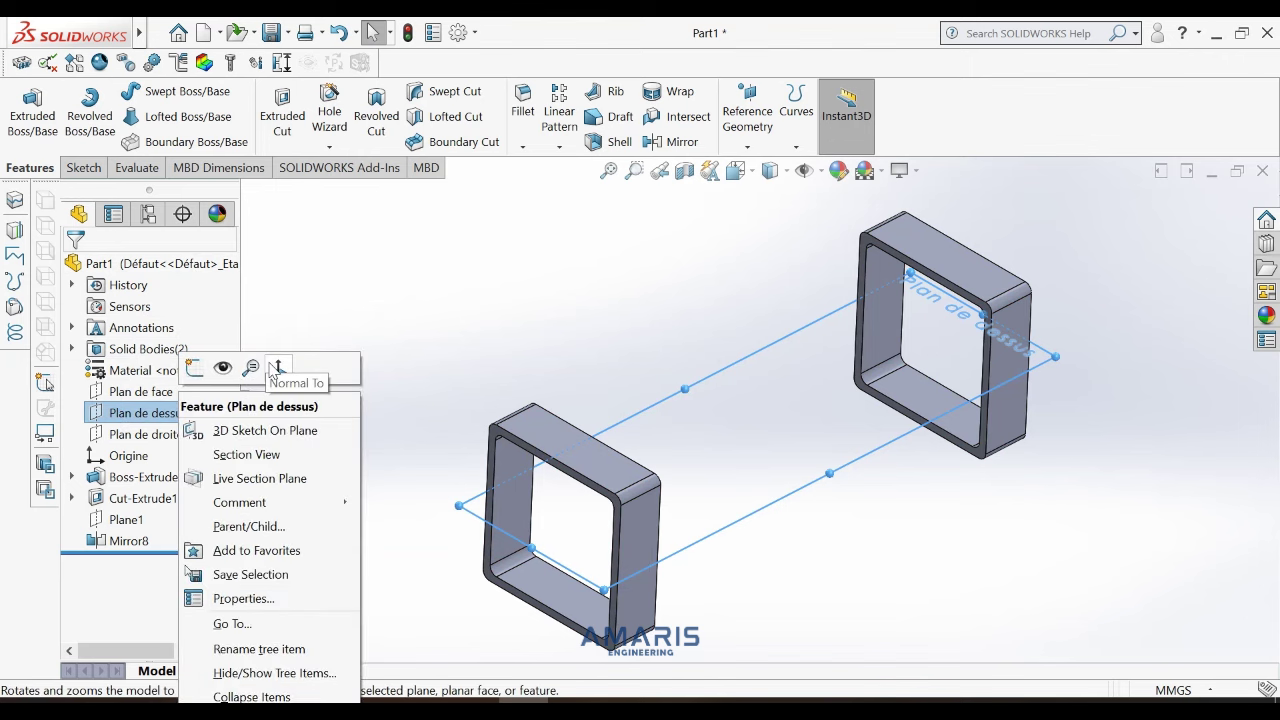
left_click(278, 364)
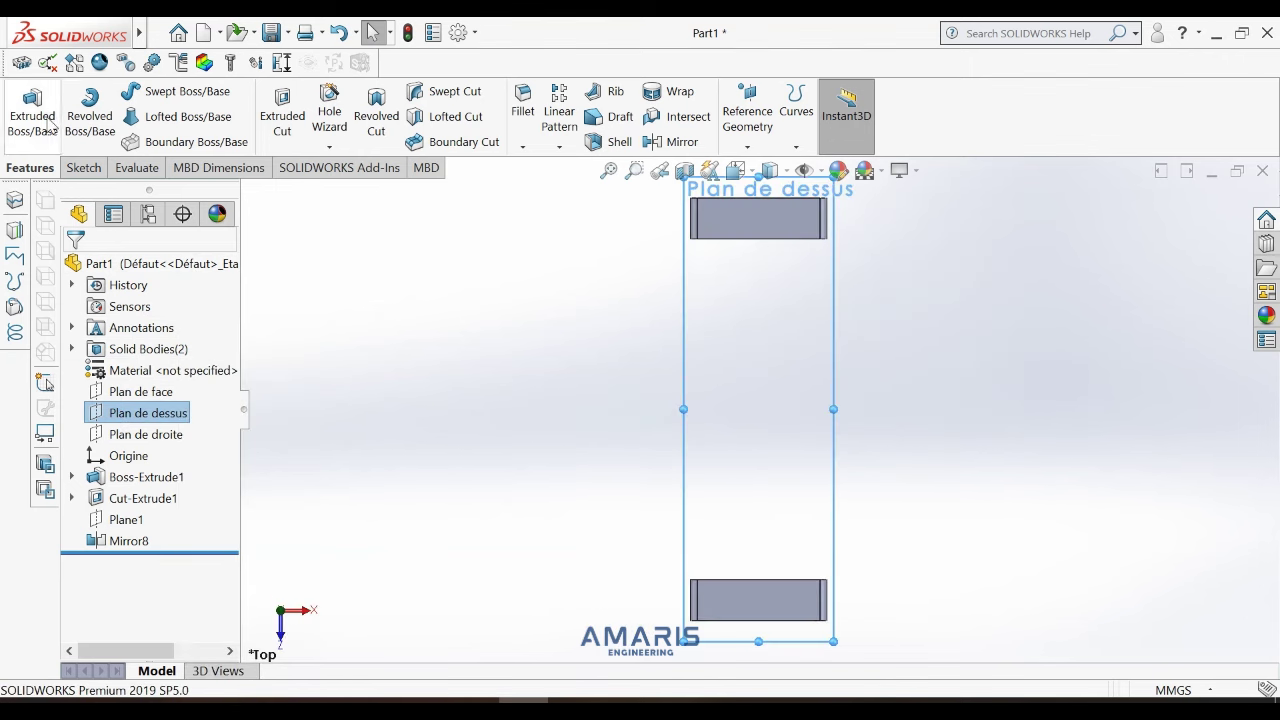
Draw a vertical construction centerline on the top plane from the upper frame to the lower frame.
left_click(82, 168)
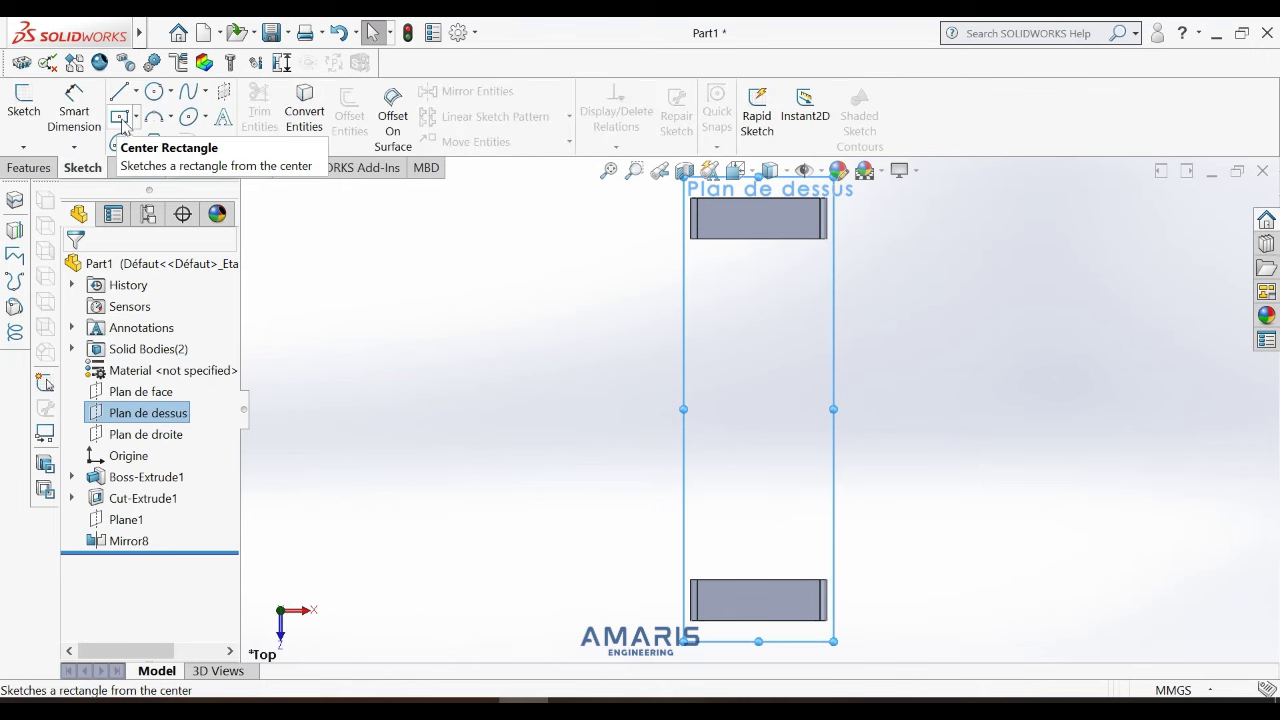
left_click(120, 119)
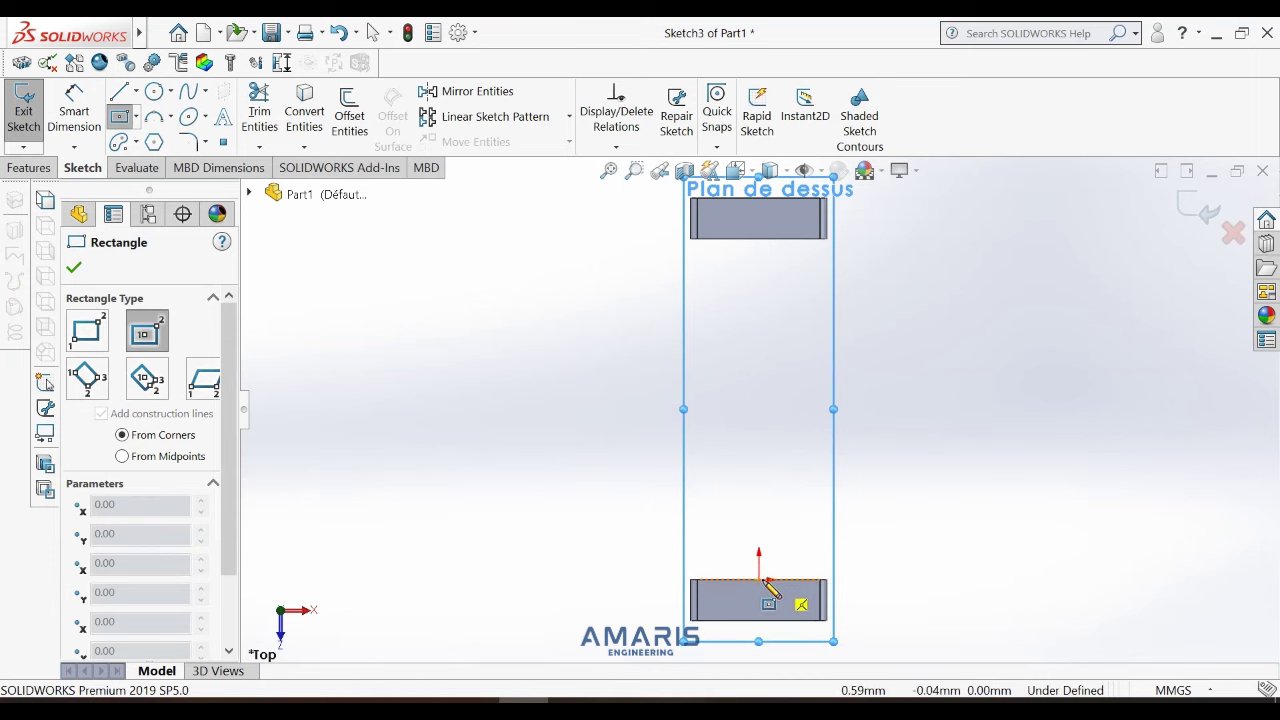
left_click(137, 92)
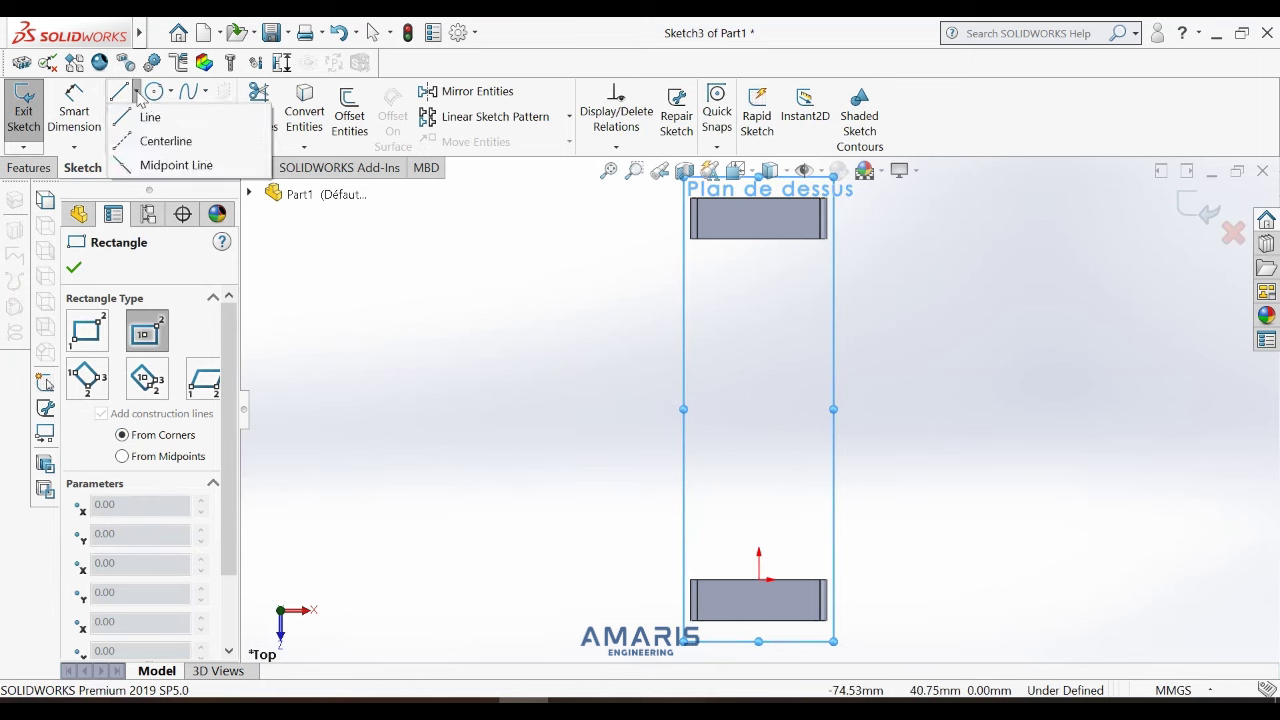
left_click(148, 138)
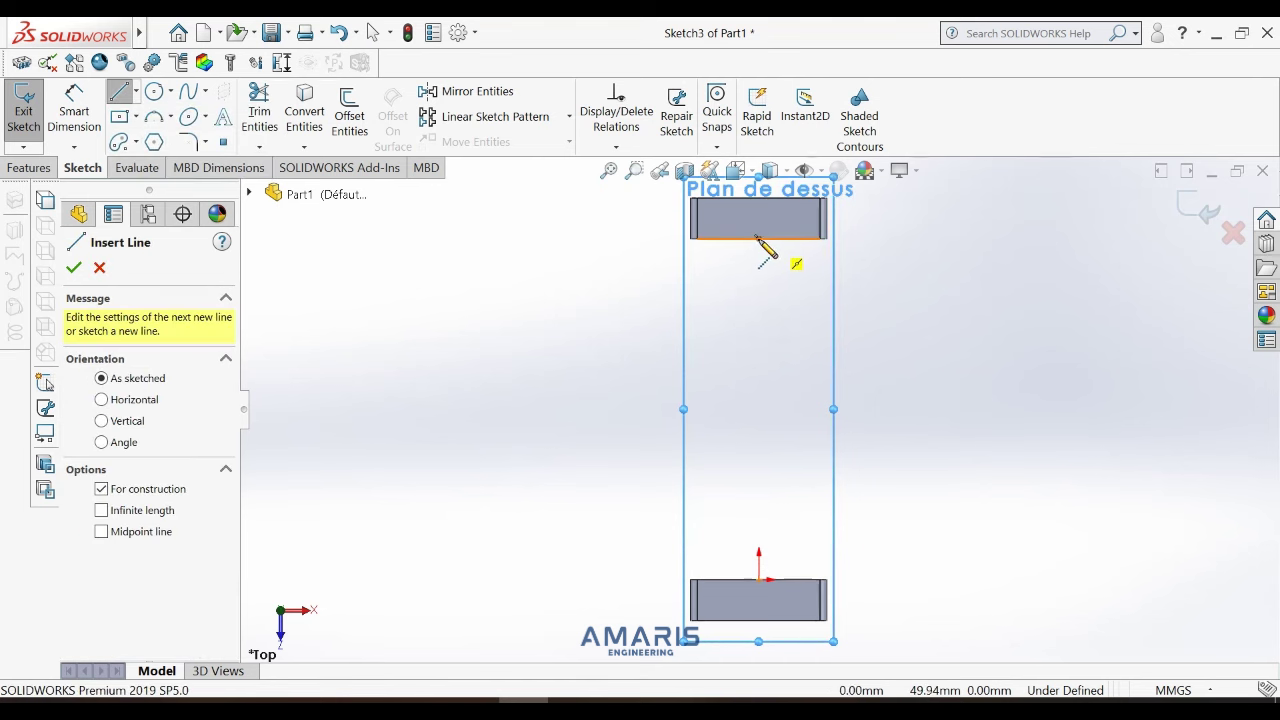
left_click(757, 239)
scroll(760, 500, "down", 2)
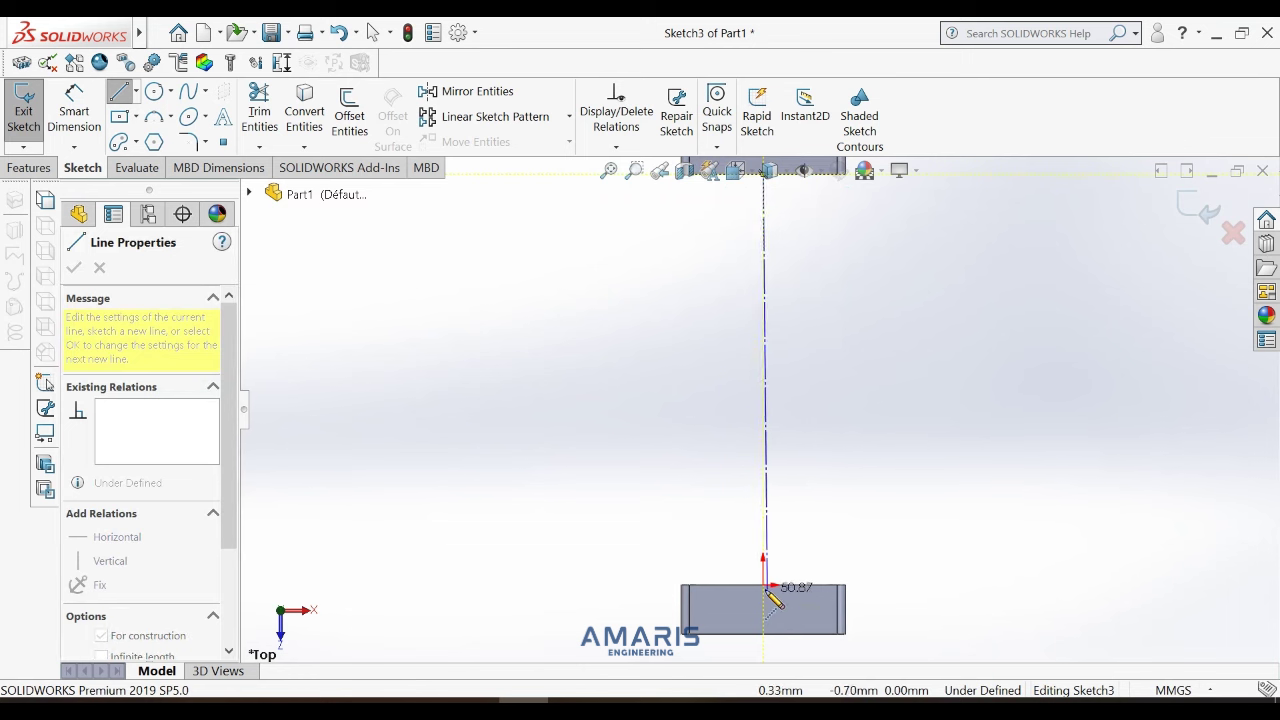
left_click(764, 587)
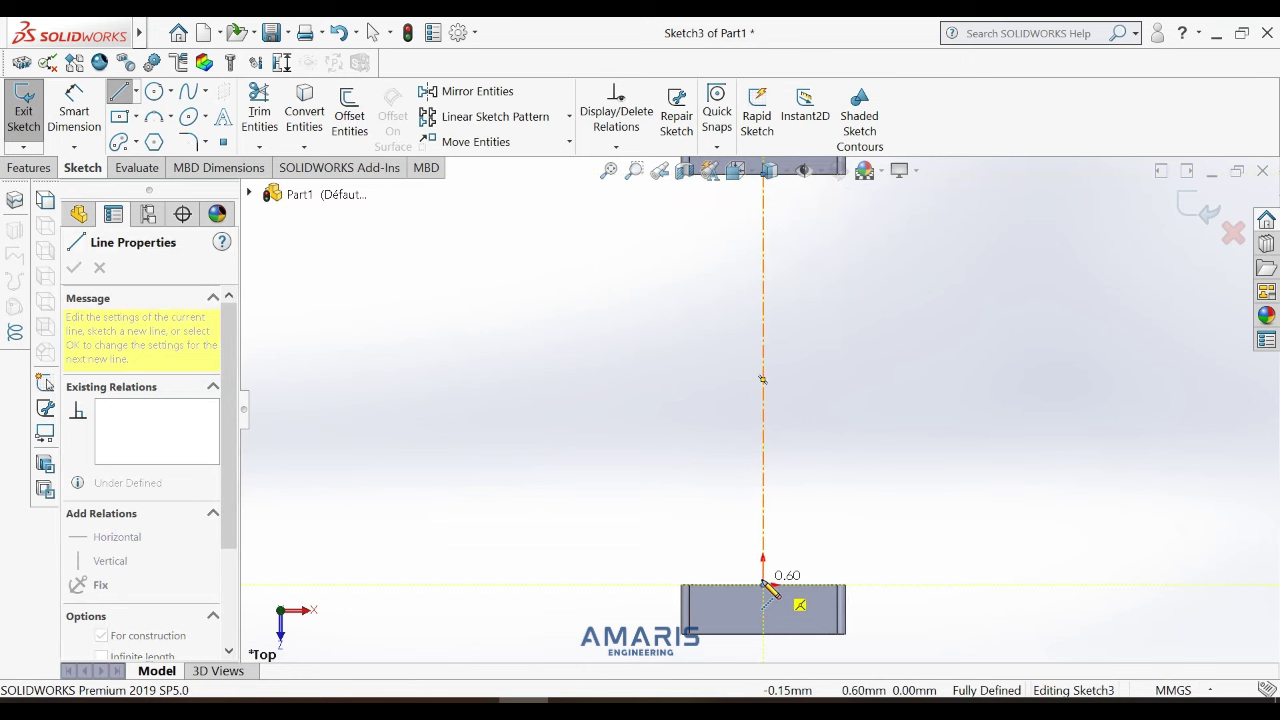
key("Escape")
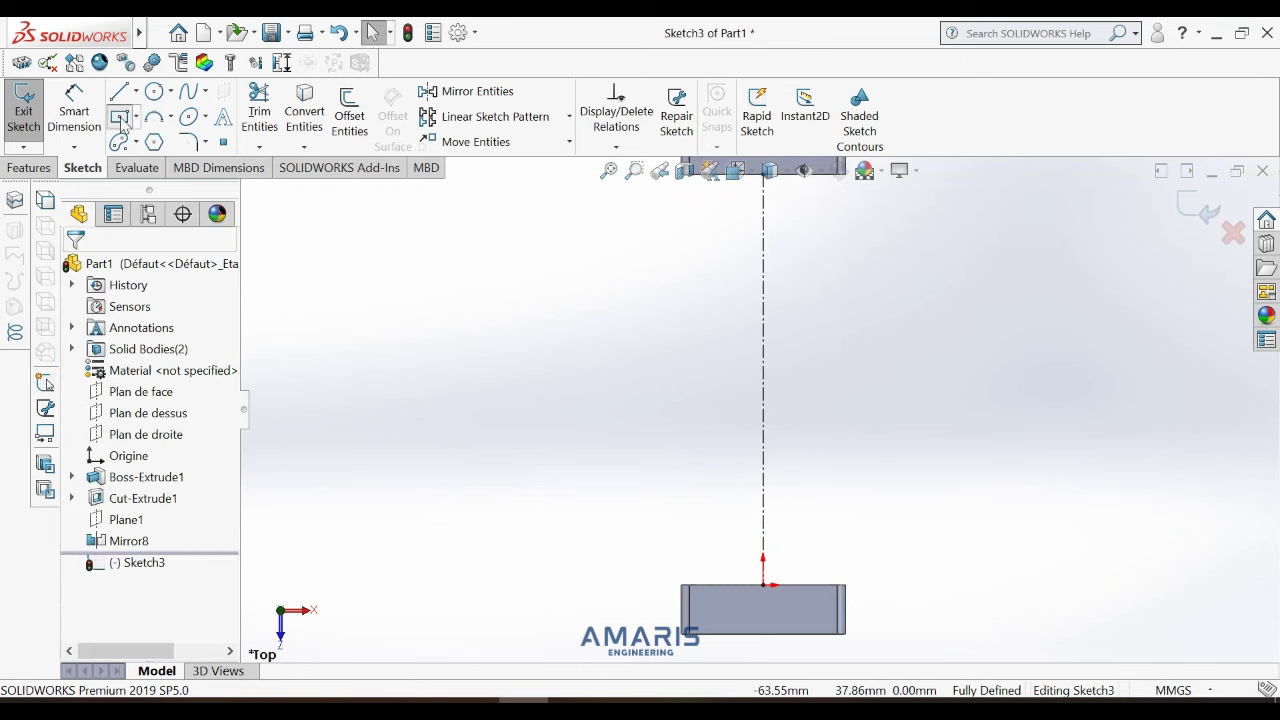
left_click(120, 118)
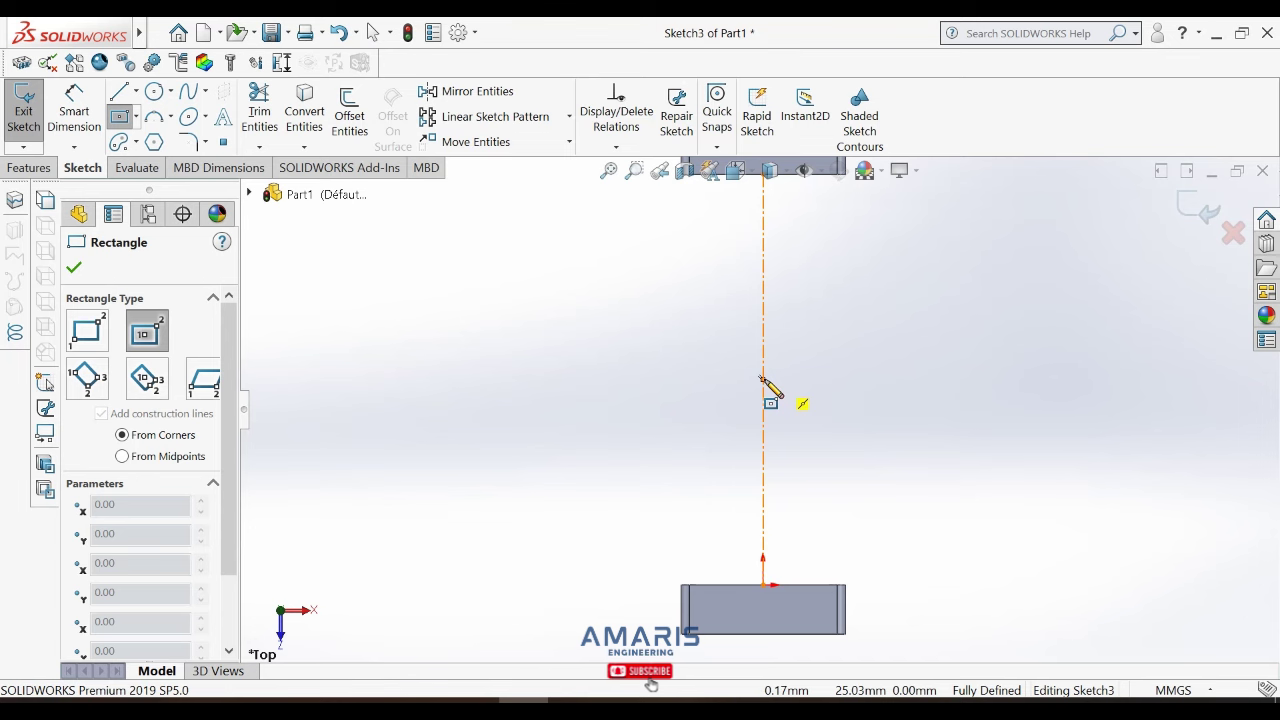
Draw a centre rectangle on the centerline and dimension its width to 18 mm.
left_click(763, 380)
left_click(820, 527)
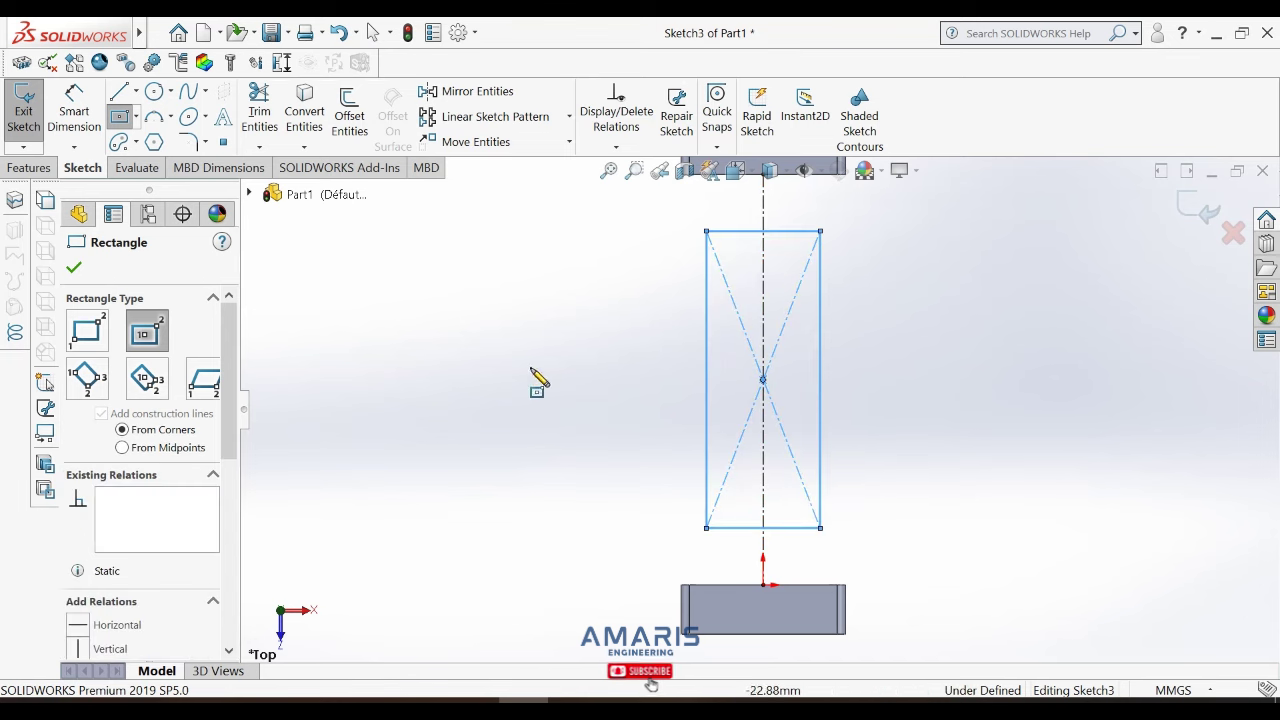
left_click(74, 112)
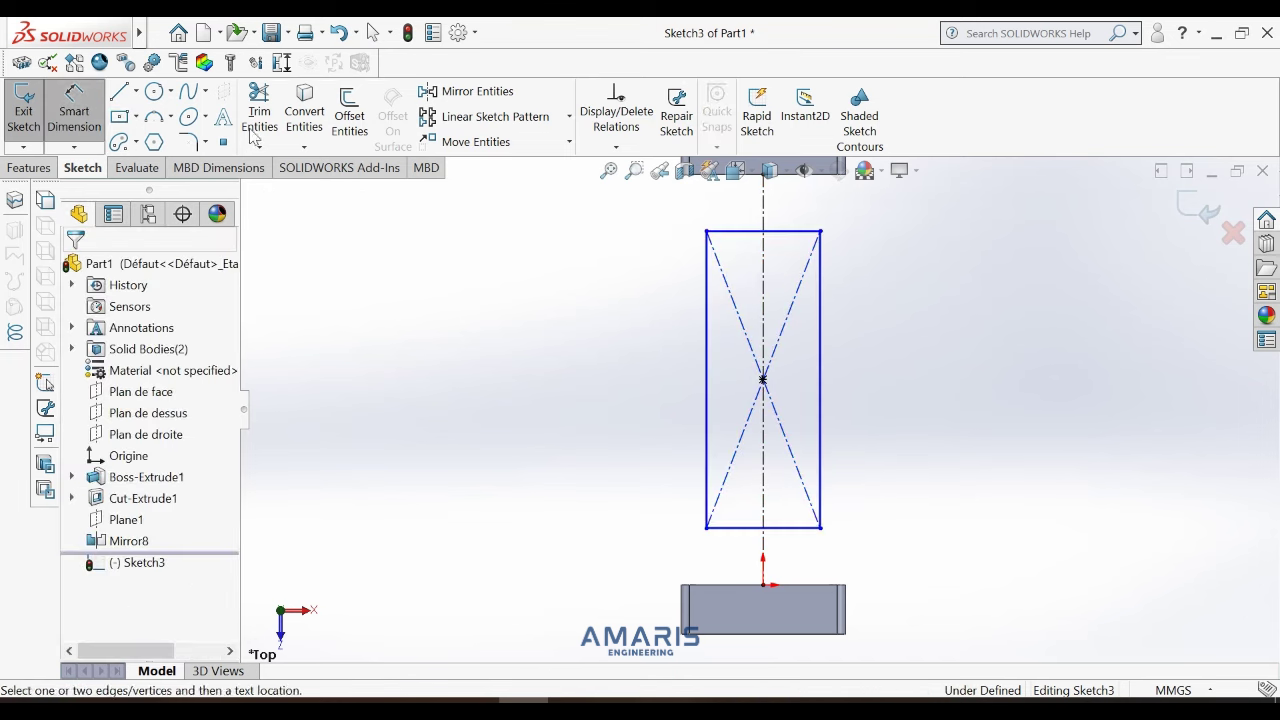
left_click(749, 233)
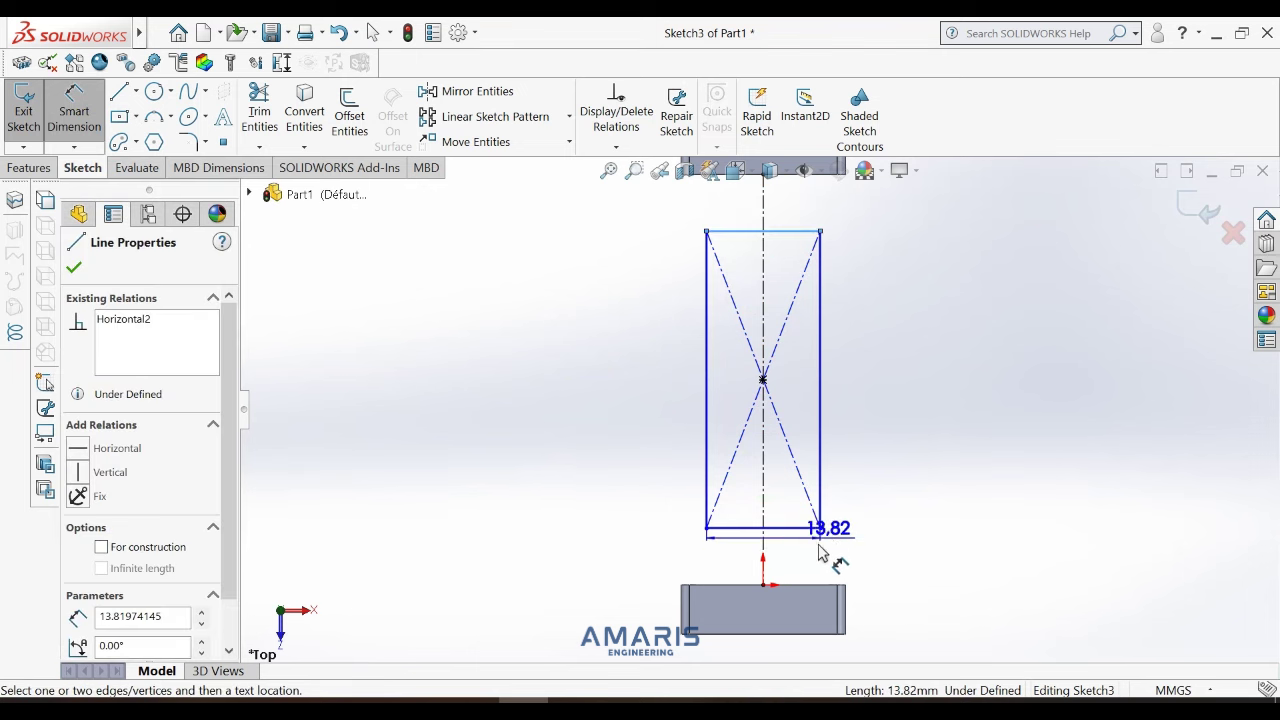
left_click(797, 568)
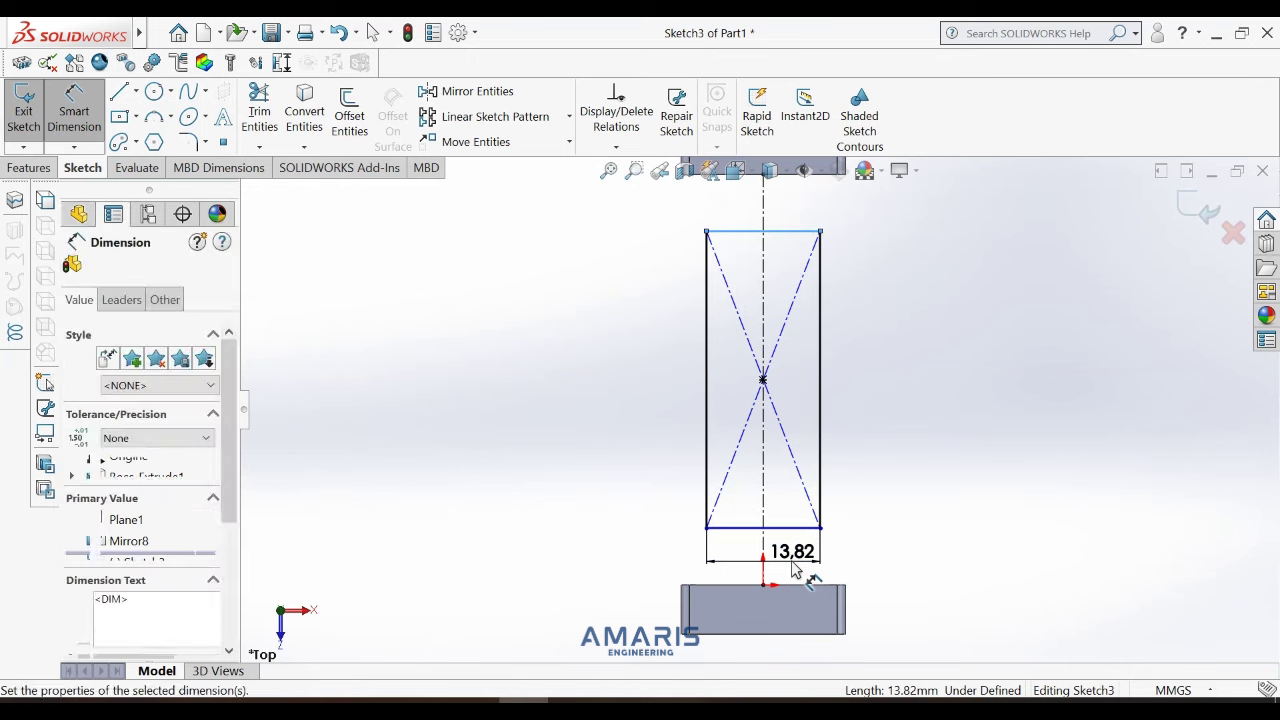
type("18")
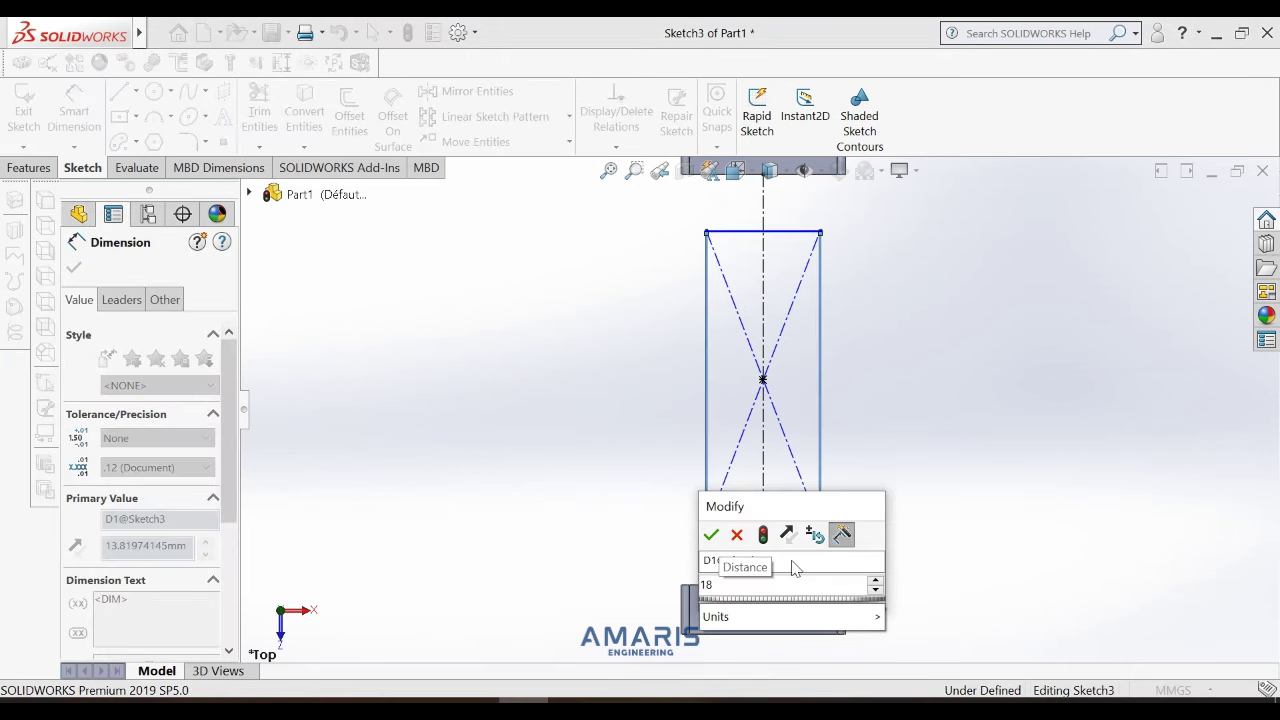
left_click(711, 536)
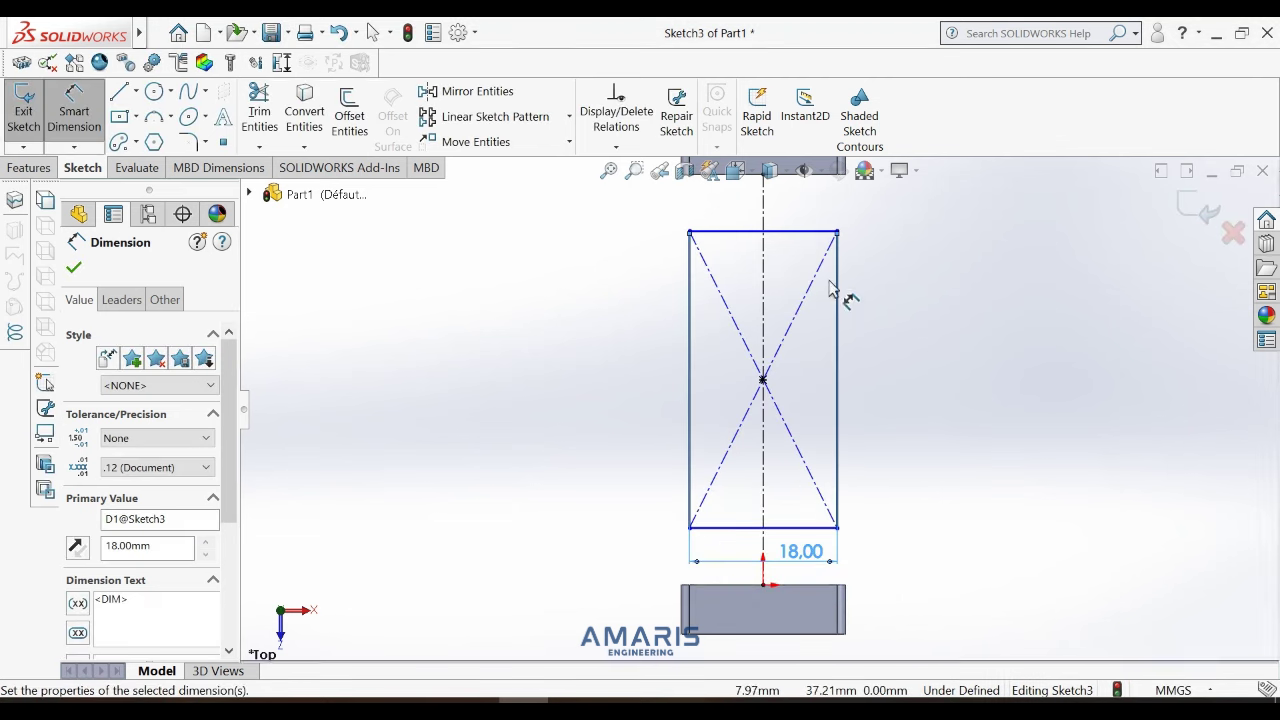
key("Escape")
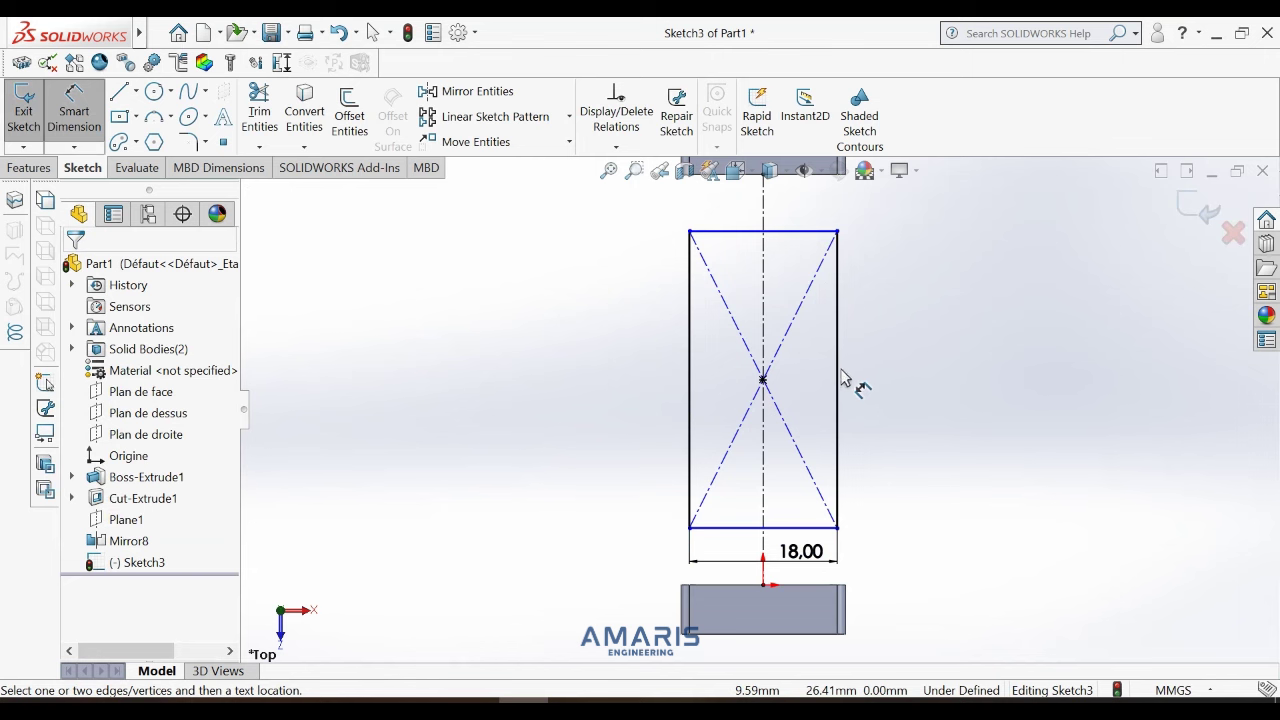
Dimension the rectangle's right edge to a 54 mm length.
left_click(838, 378)
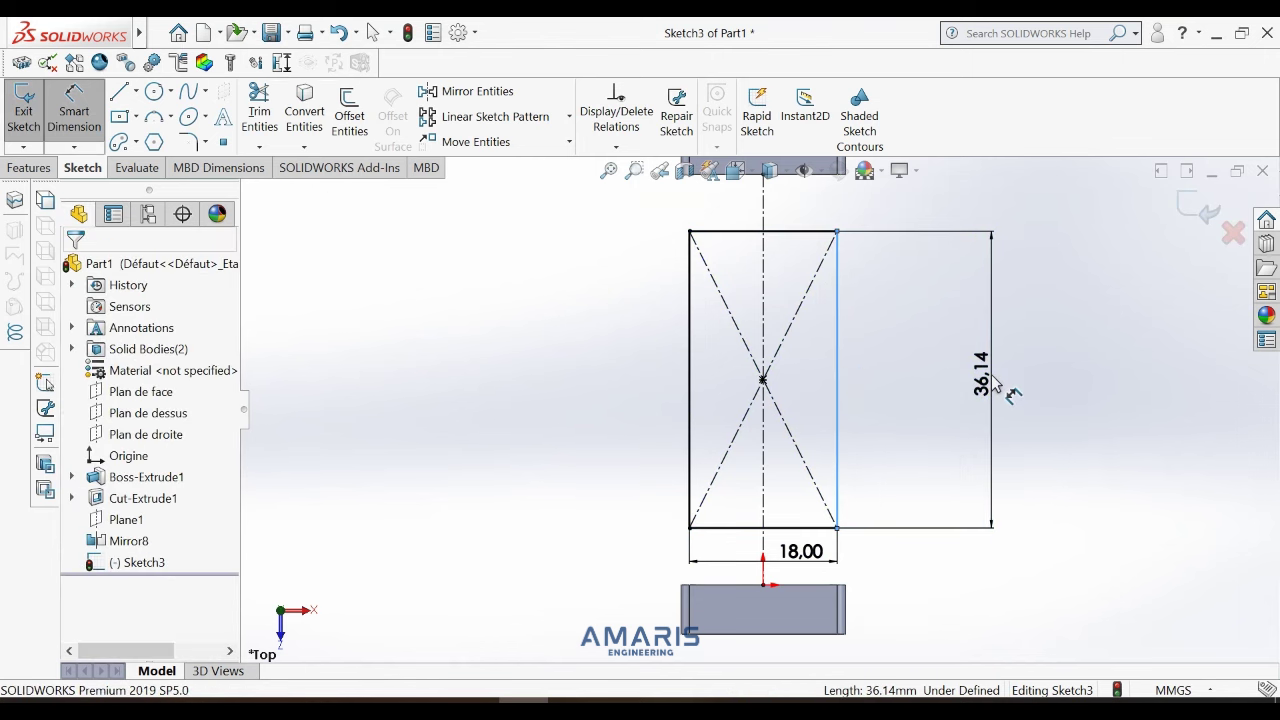
left_click(993, 380)
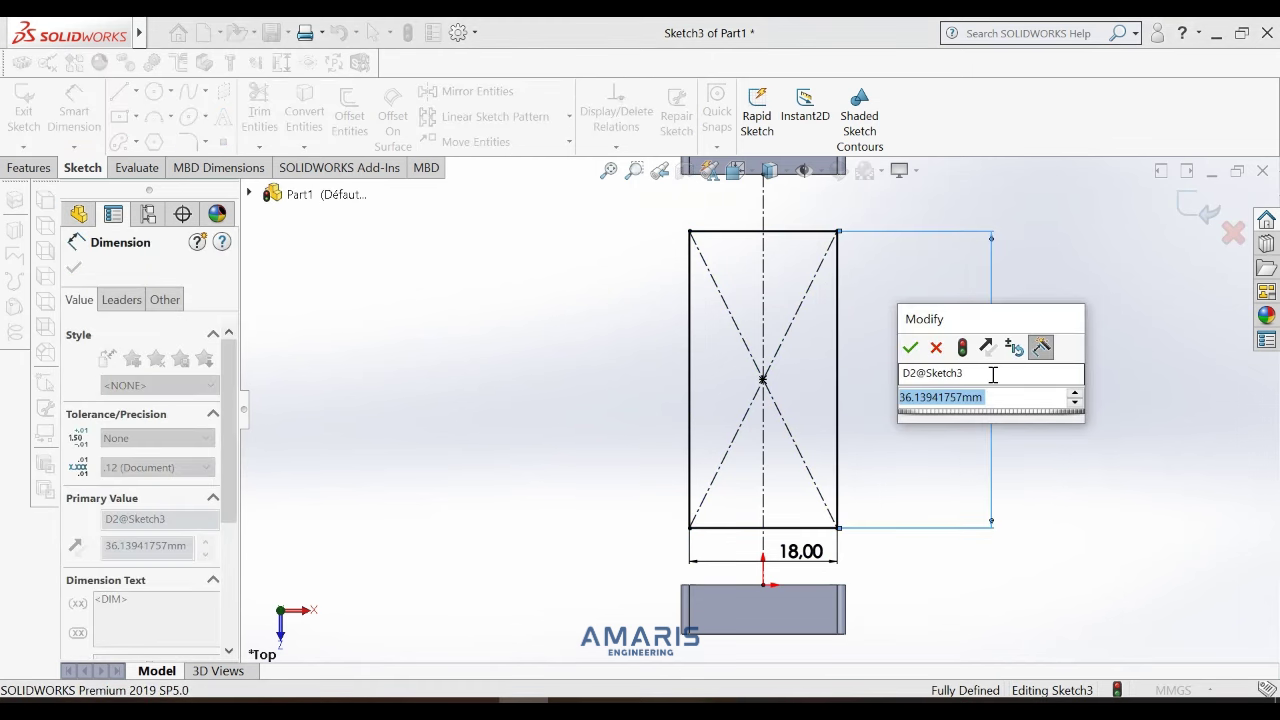
type("54")
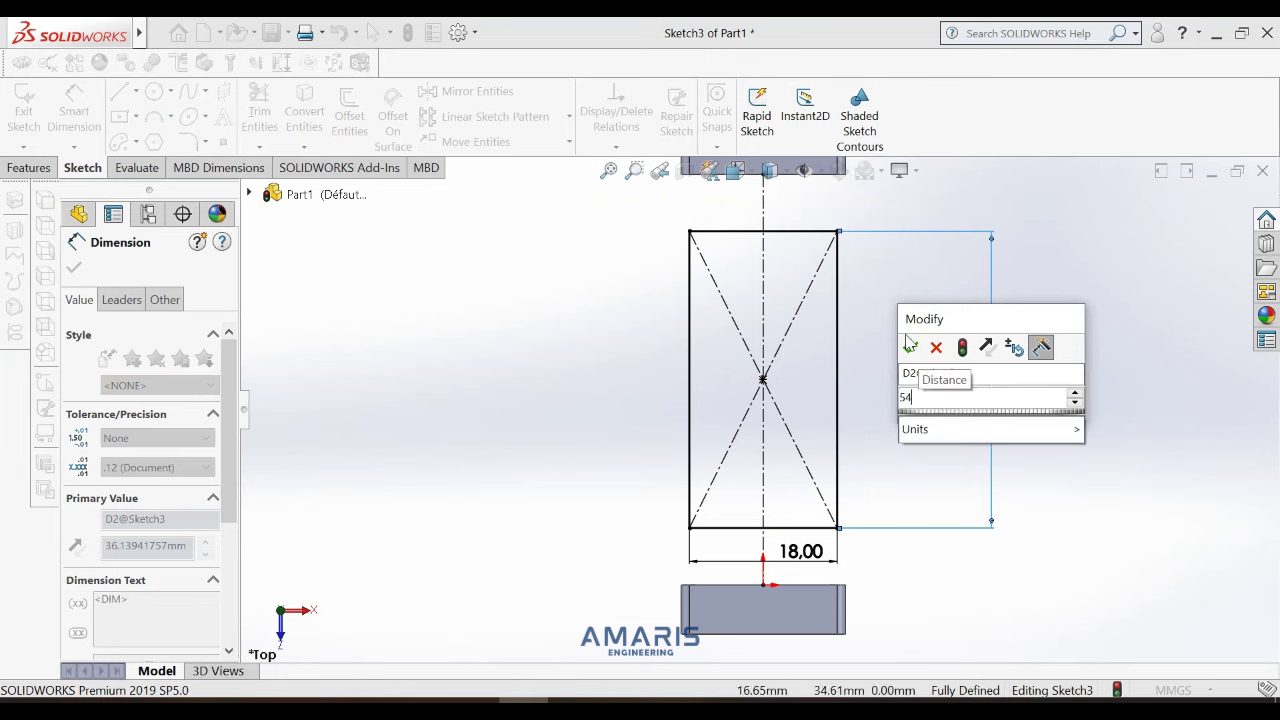
left_click(910, 345)
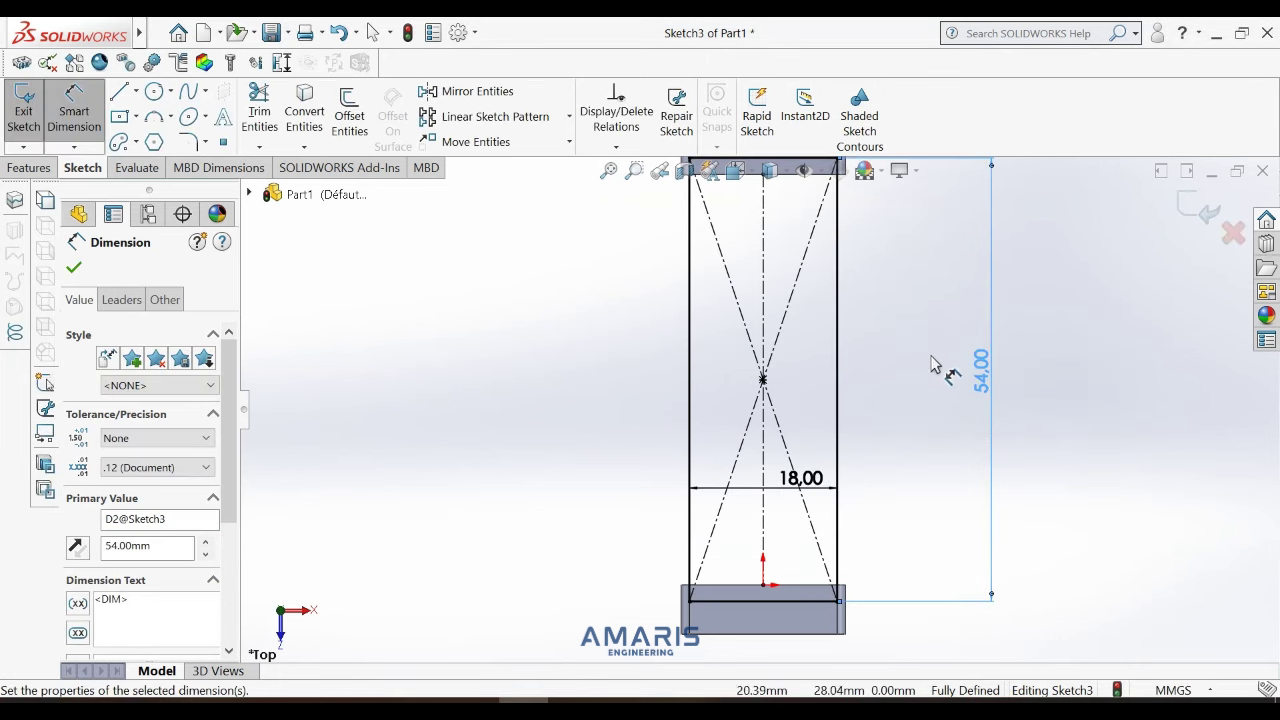
left_click(84, 268)
right_click(555, 368)
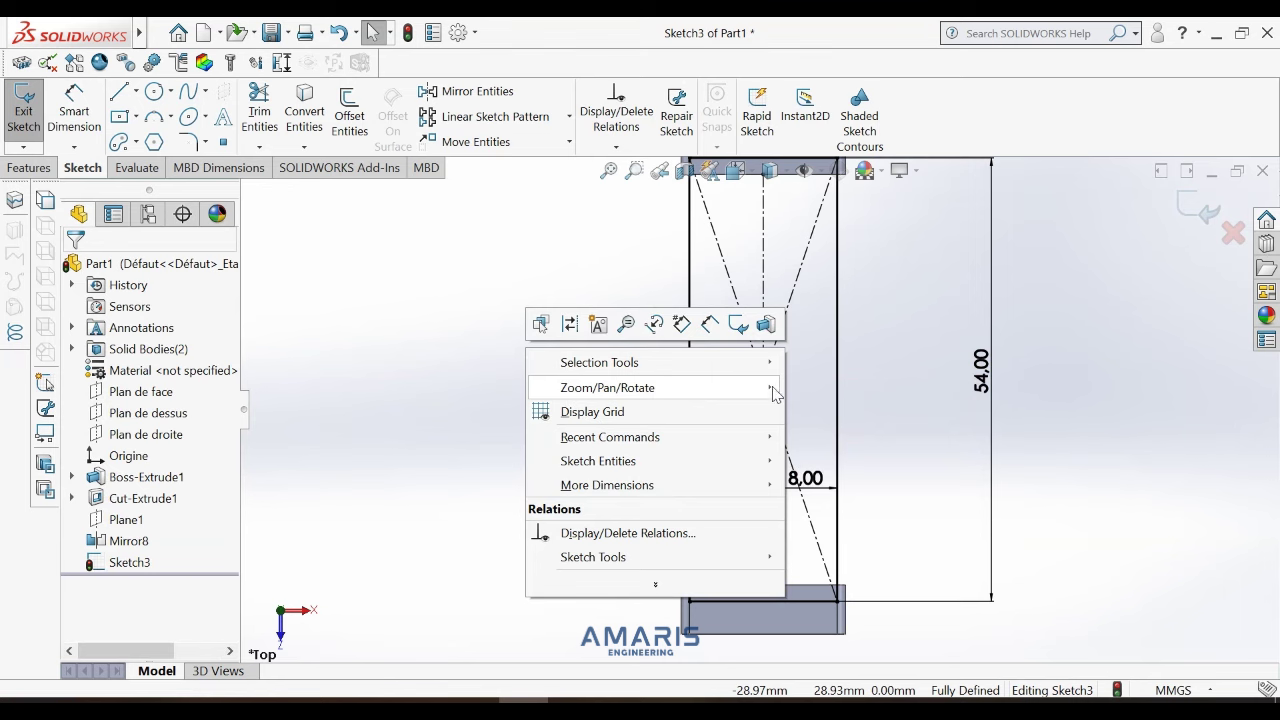
mouse_move(607, 387)
left_click(866, 460)
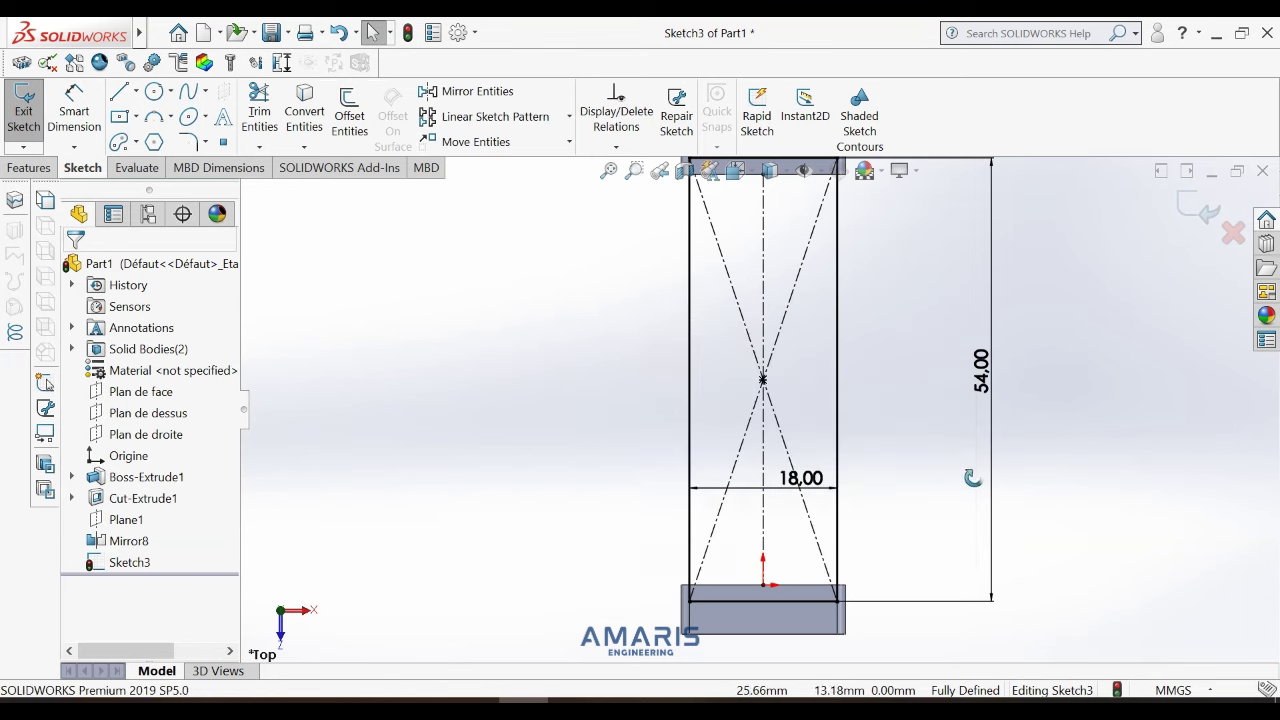
mouse_move(974, 477)
left_mouse_down()
mouse_move(1036, 286)
mouse_move(1134, 266)
mouse_move(1143, 414)
mouse_move(1169, 401)
mouse_move(1150, 415)
left_mouse_up()
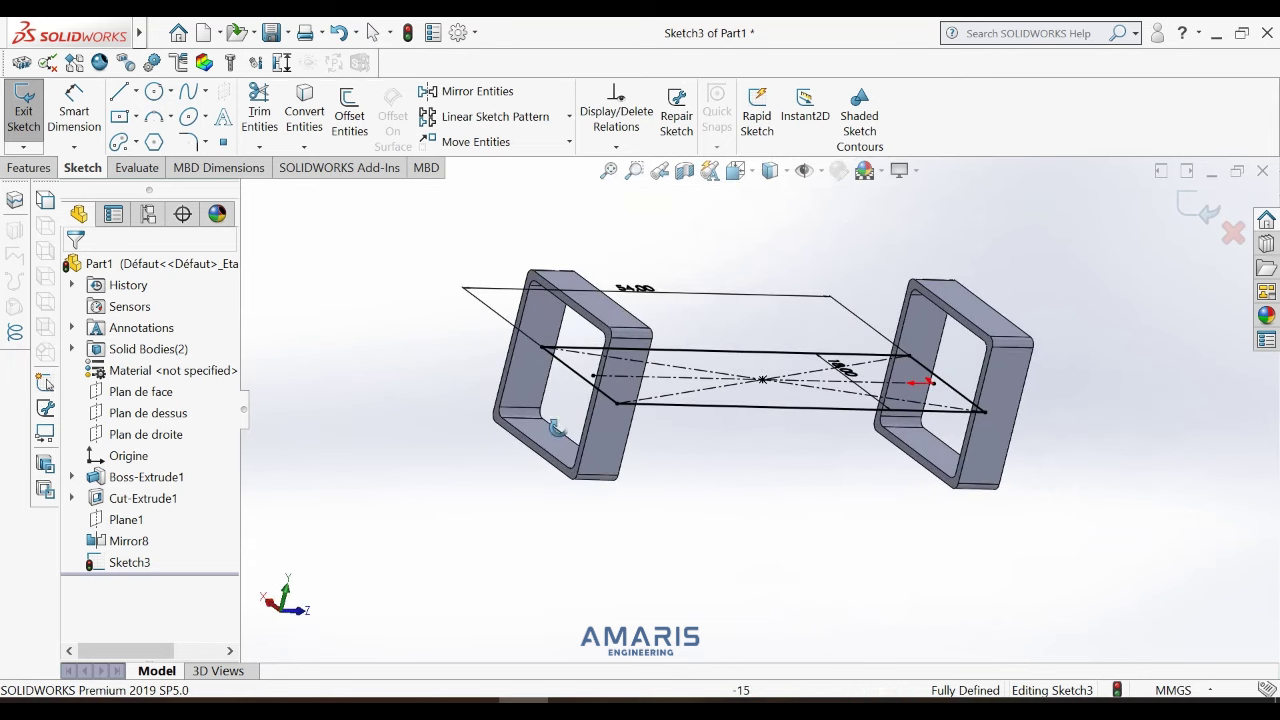
mouse_move(438, 422)
left_mouse_down()
mouse_move(357, 514)
mouse_move(370, 592)
left_mouse_up()
Change the rectangle's 54 mm length dimension to 56 mm, then to 58 mm.
right_click(400, 321)
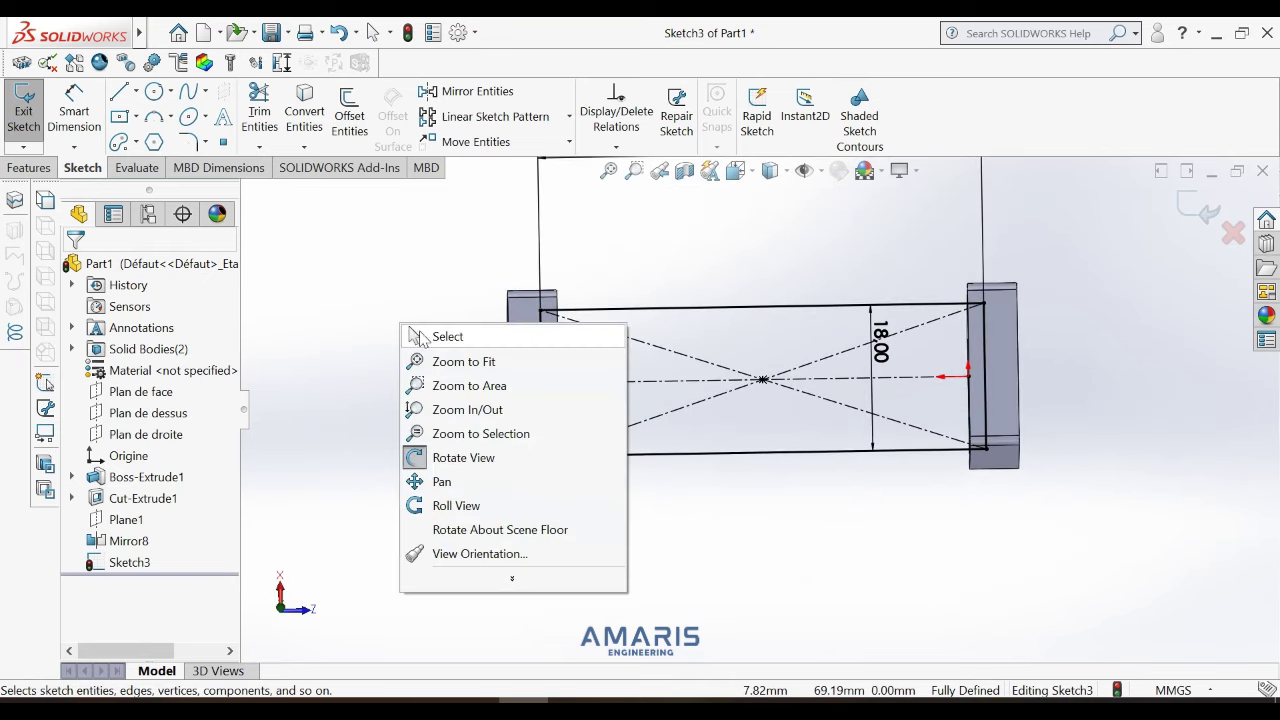
left_click(428, 338)
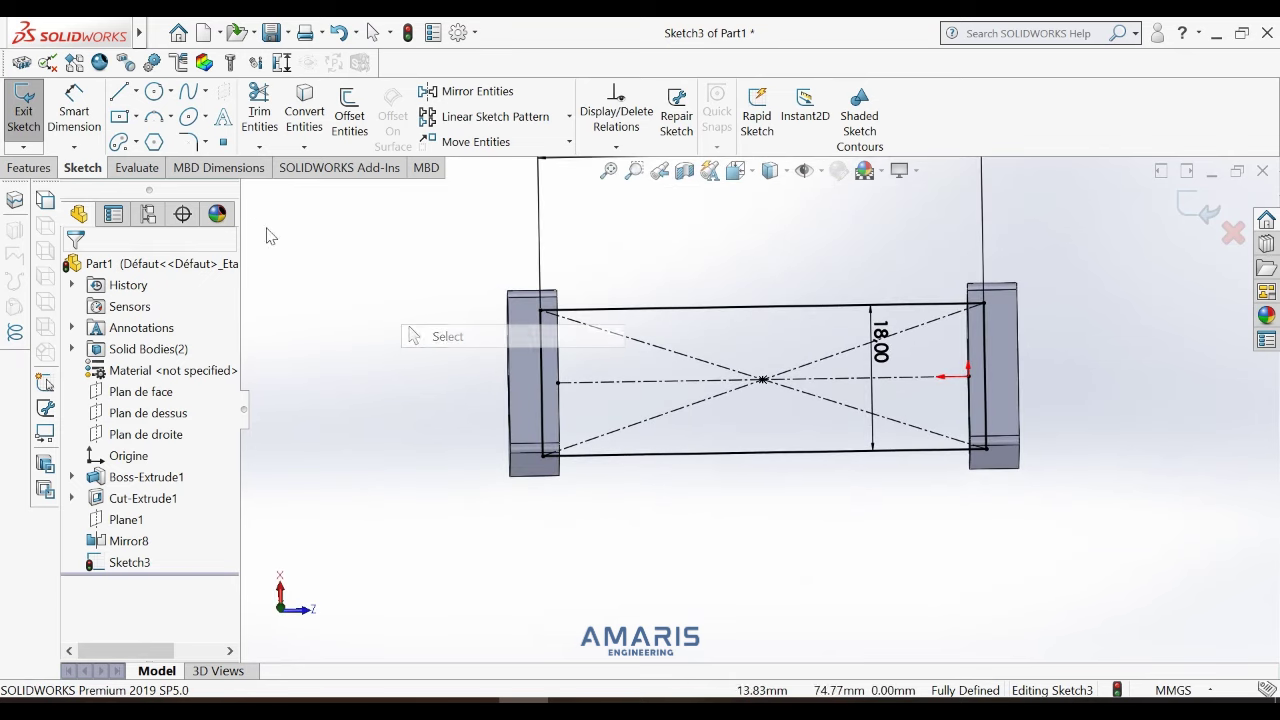
left_click(69, 128)
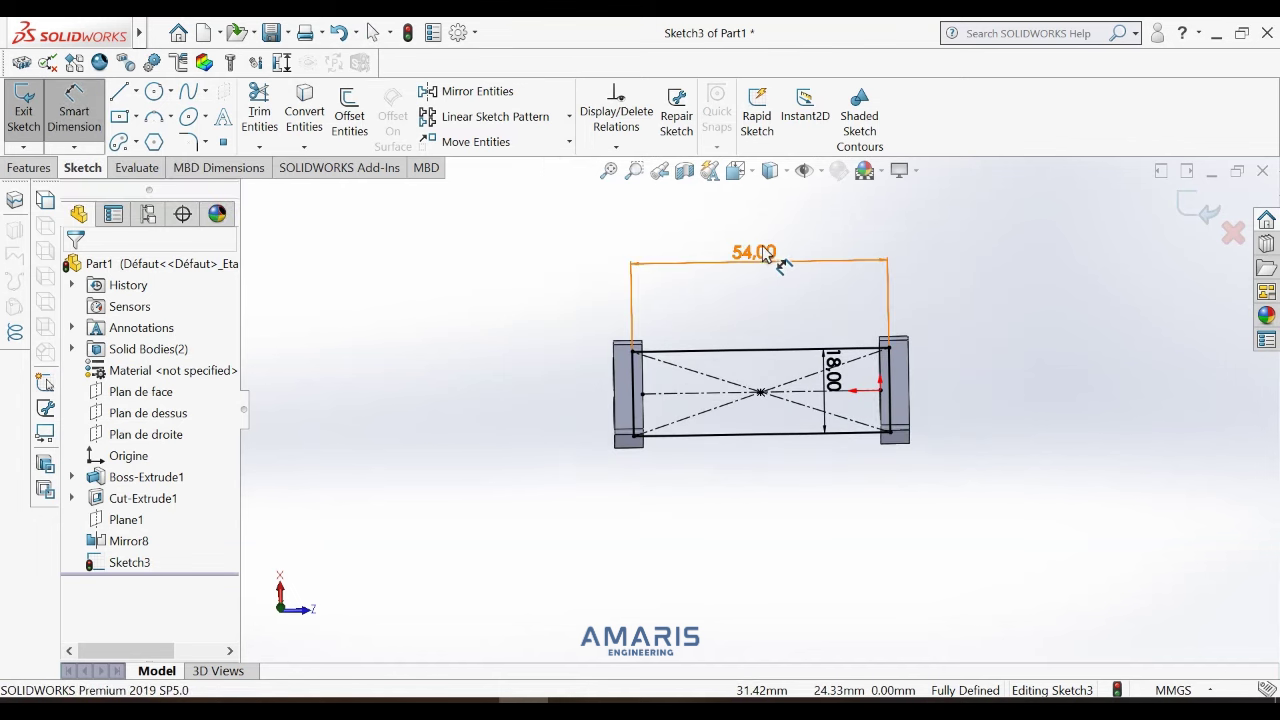
left_click(765, 258)
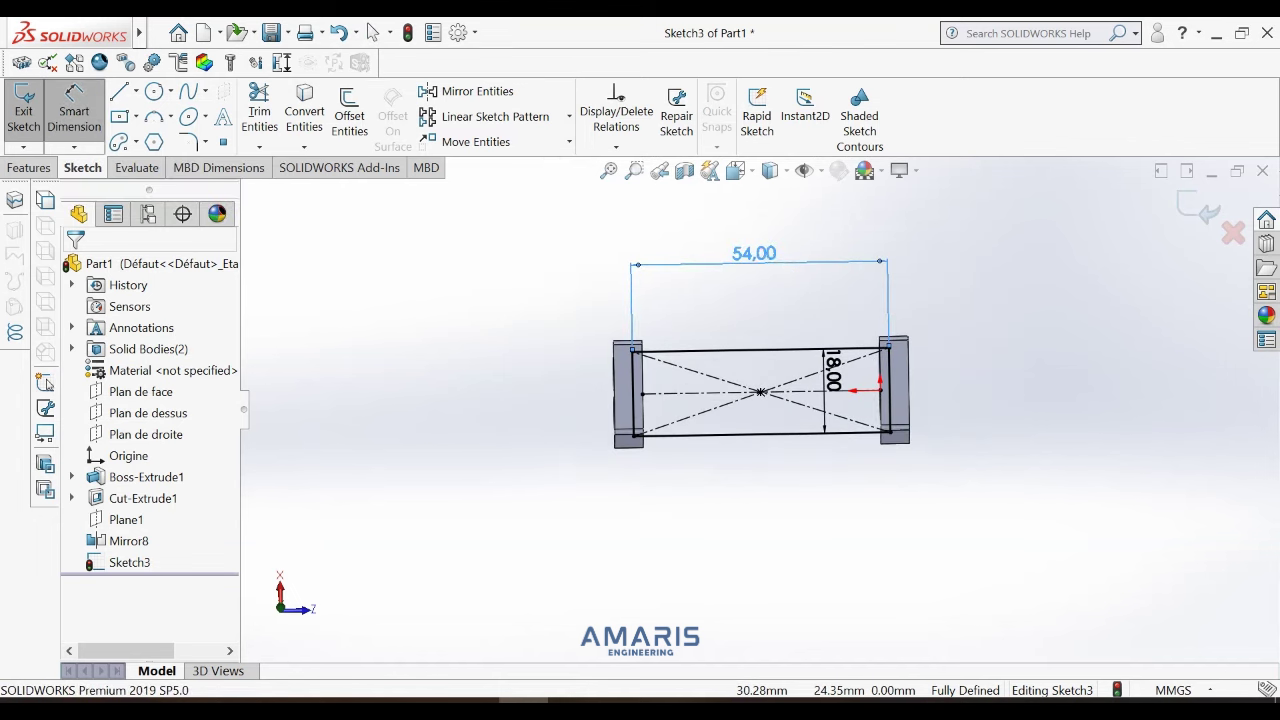
double_click(762, 256)
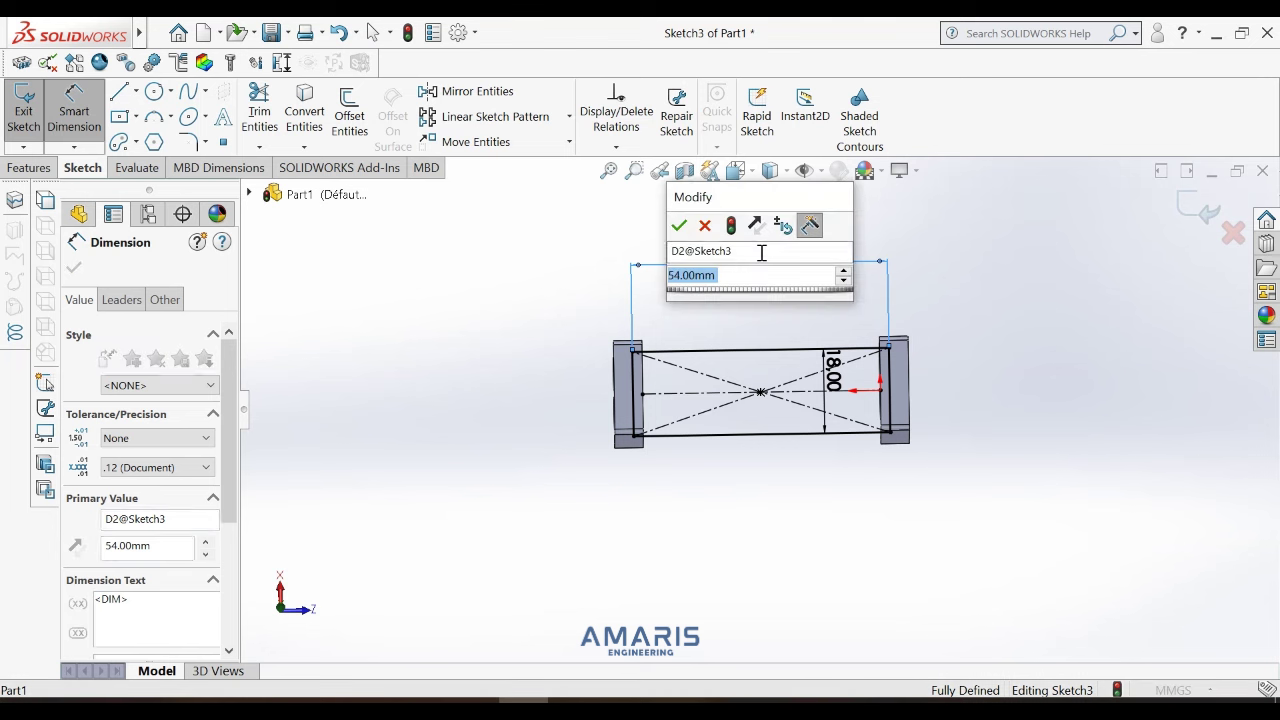
type("56")
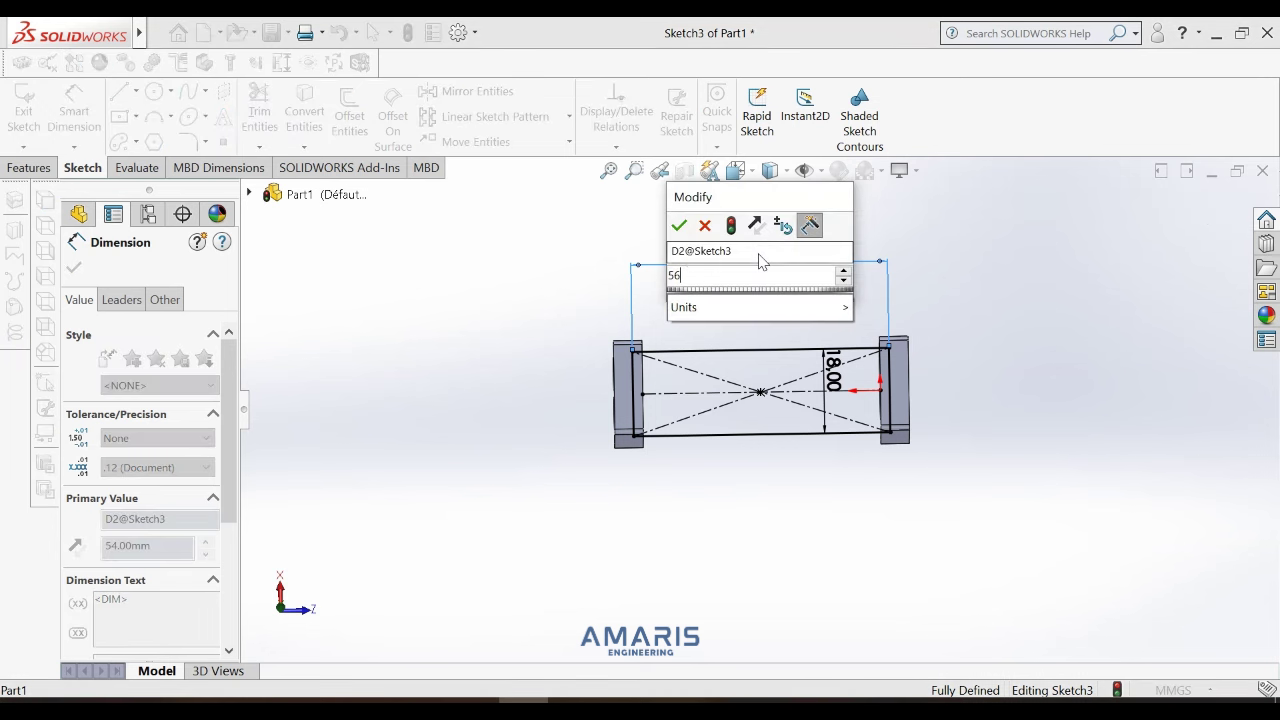
left_click(679, 227)
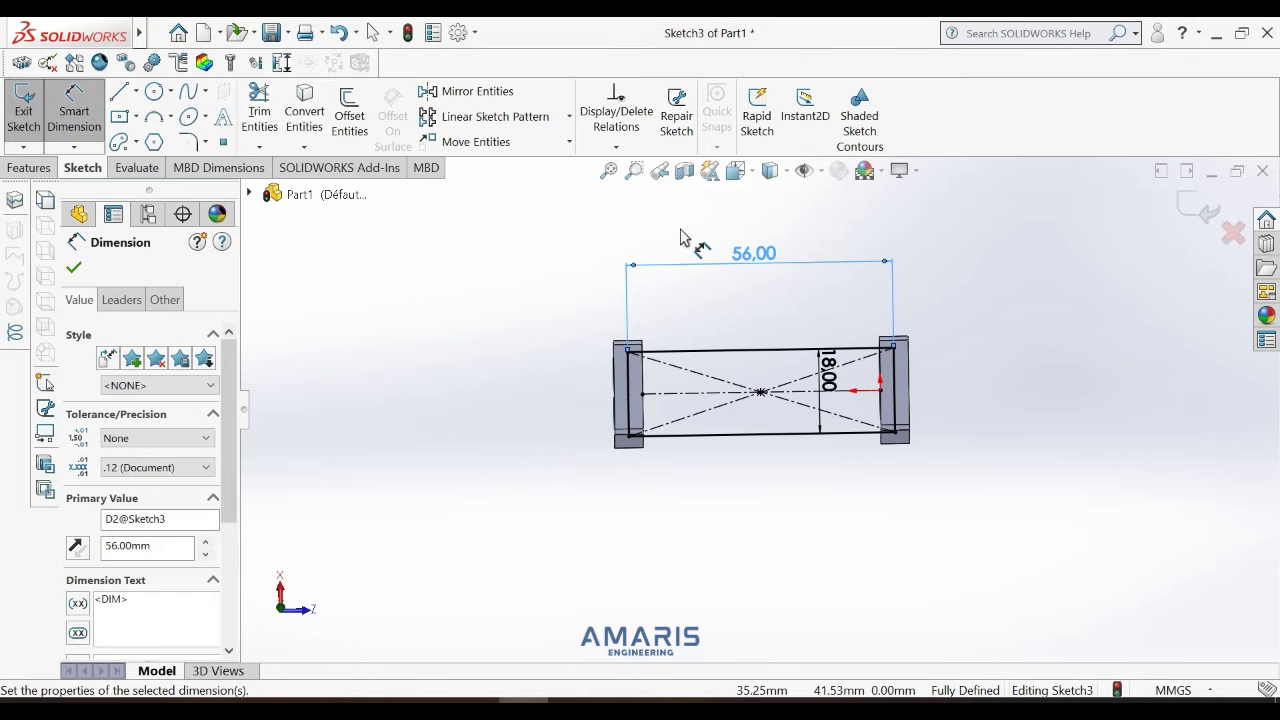
double_click(753, 256)
type("58")
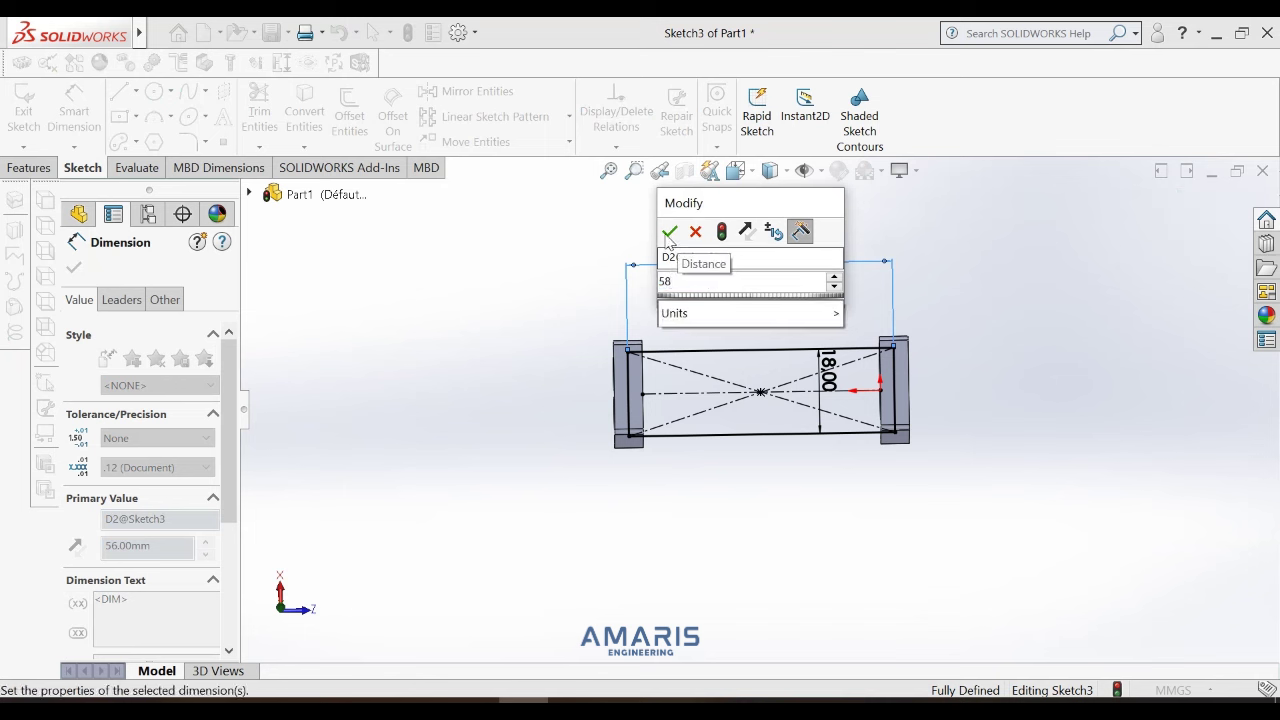
left_click(668, 233)
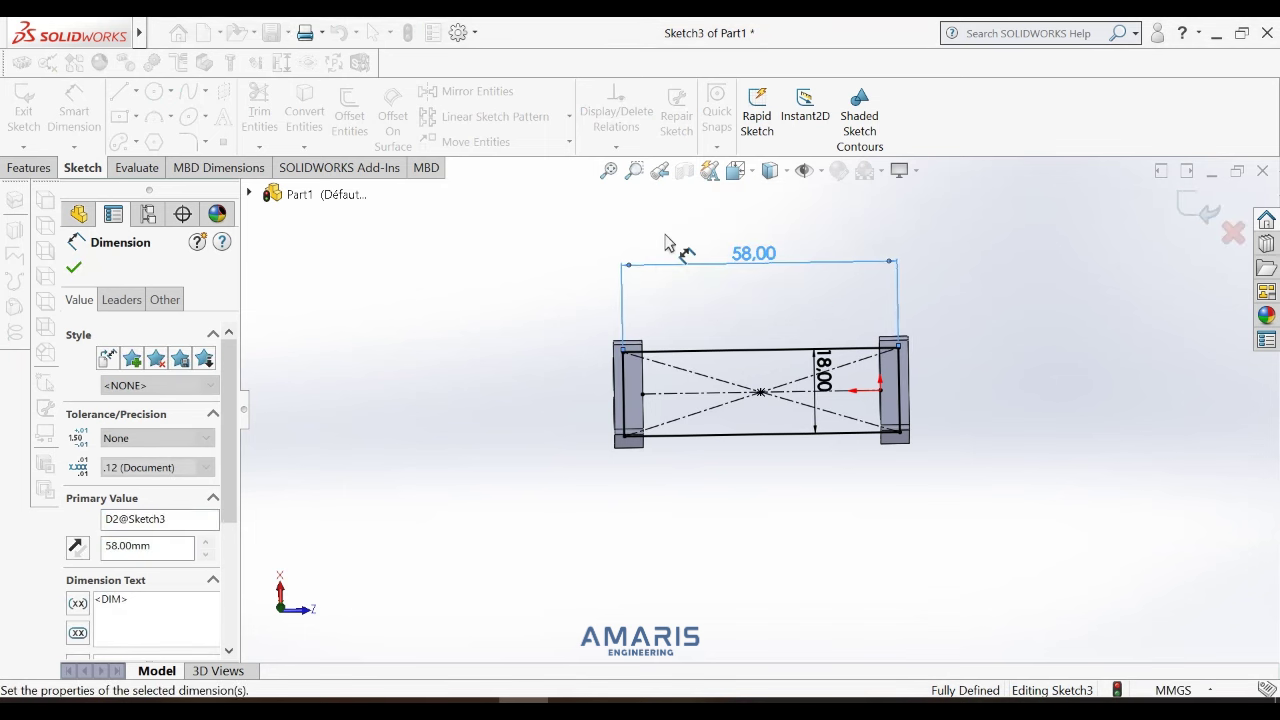
left_click(74, 267)
key("Escape")
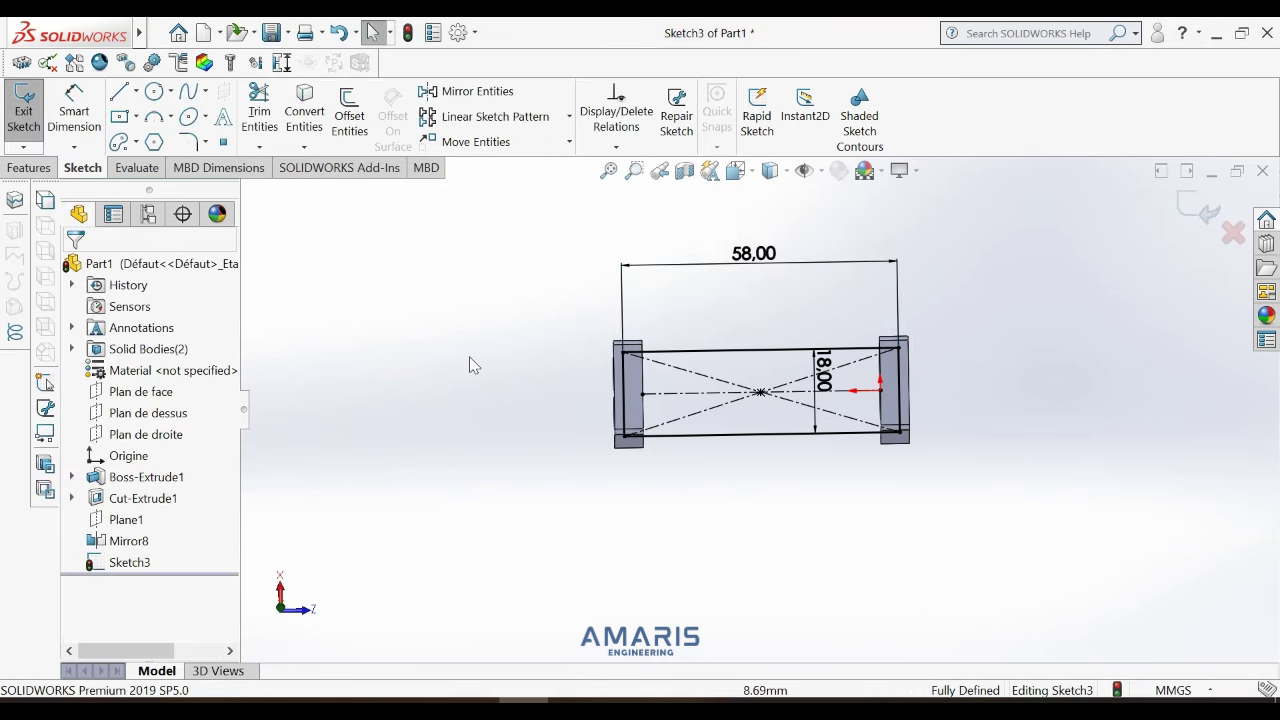
right_click(471, 358)
Extrude the rectangle sketch 0.5 mm Blind into a thin plate, checking it from the Left view.
left_click(34, 171)
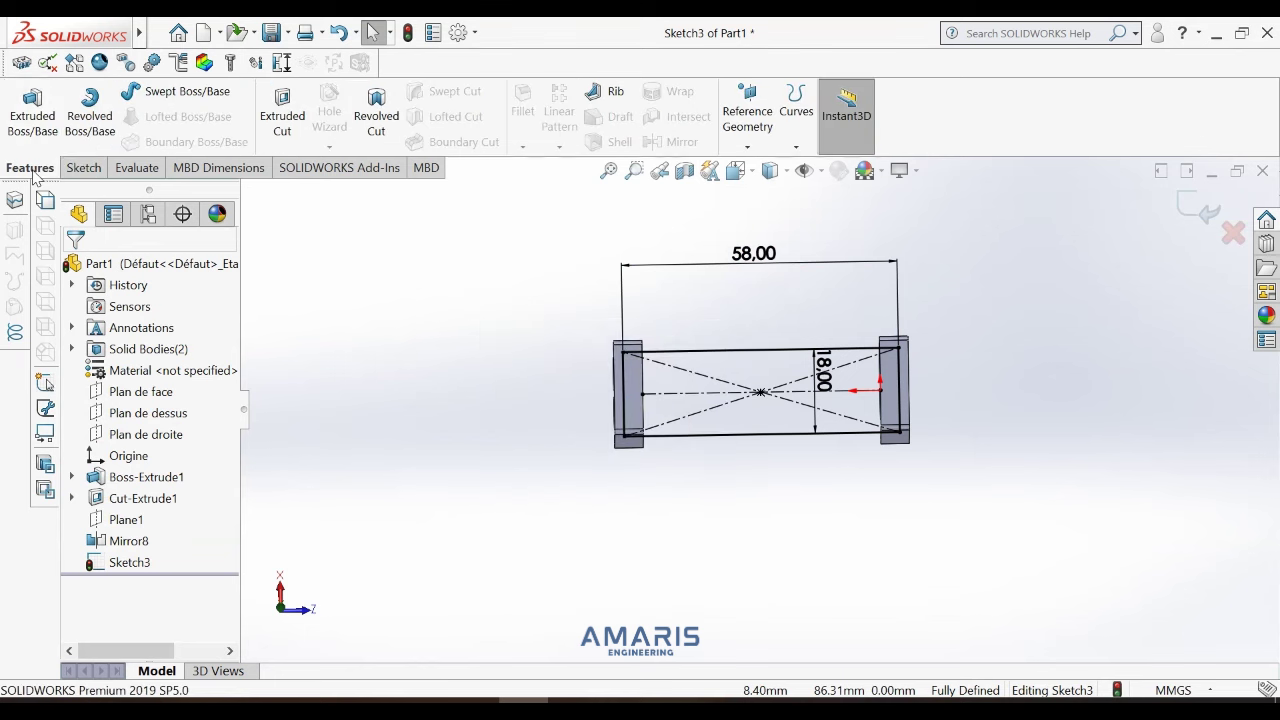
left_click(36, 140)
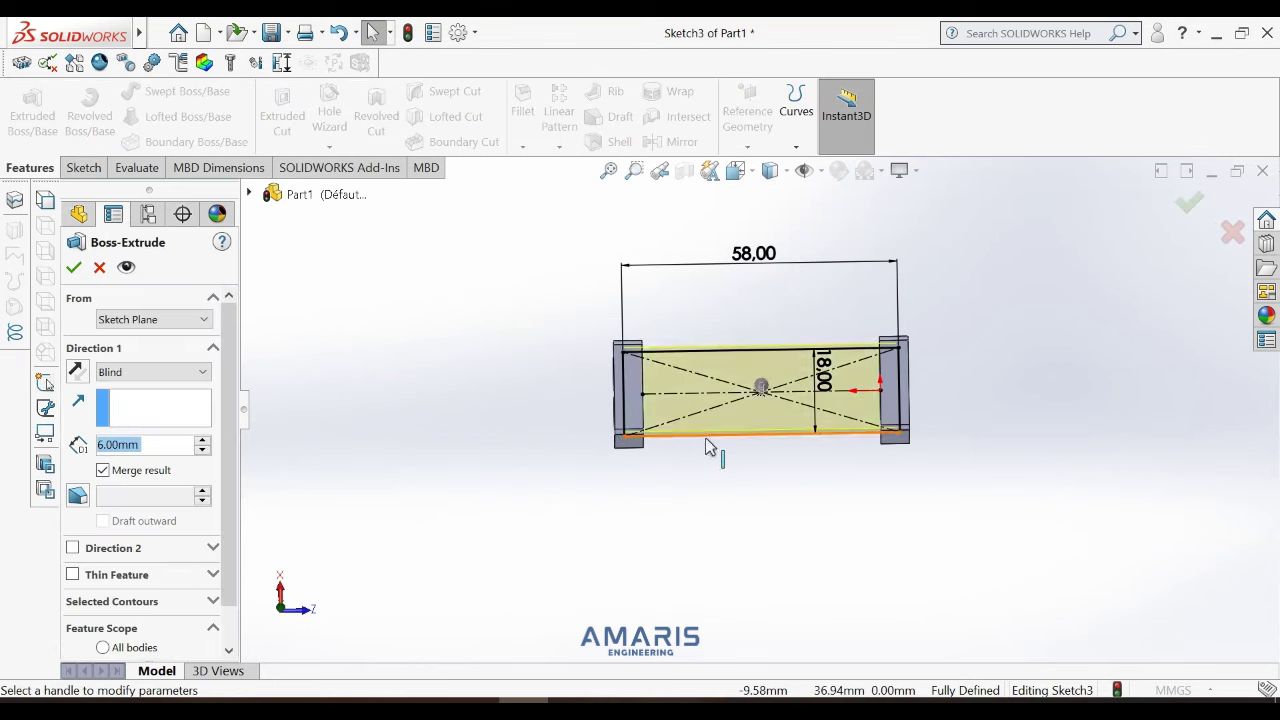
scroll(640, 386, "down", 4)
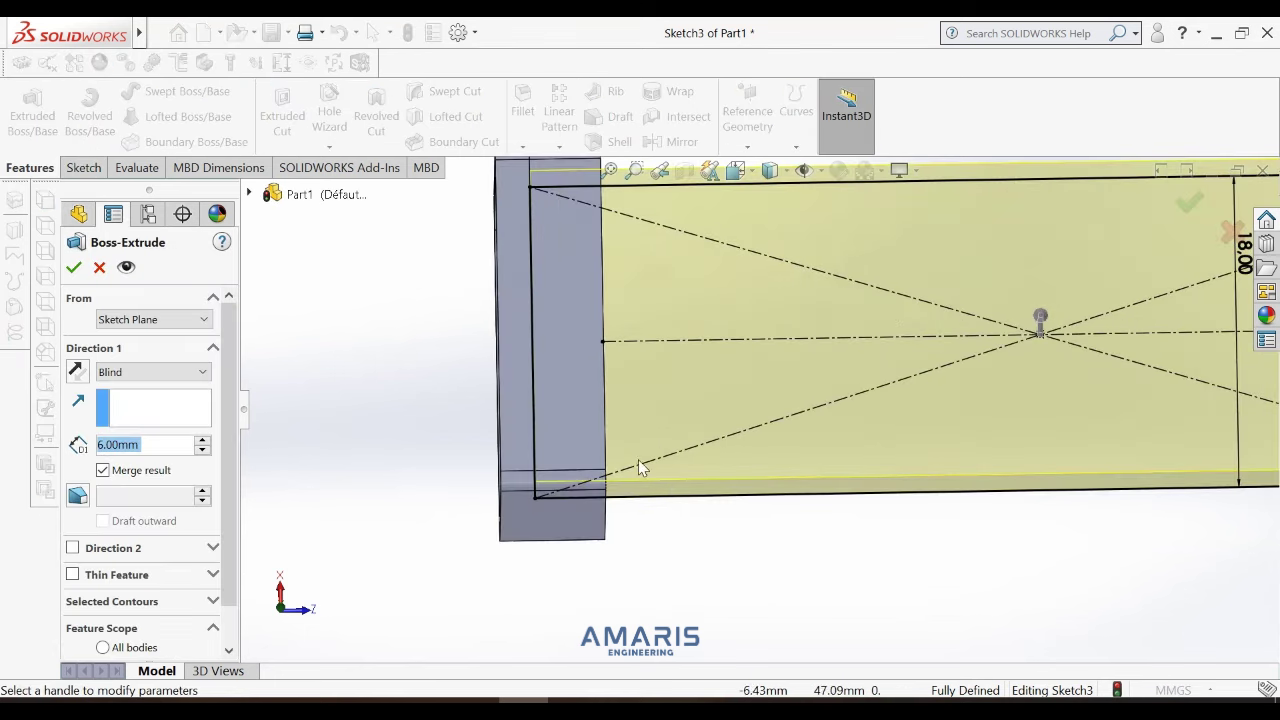
left_click(735, 170)
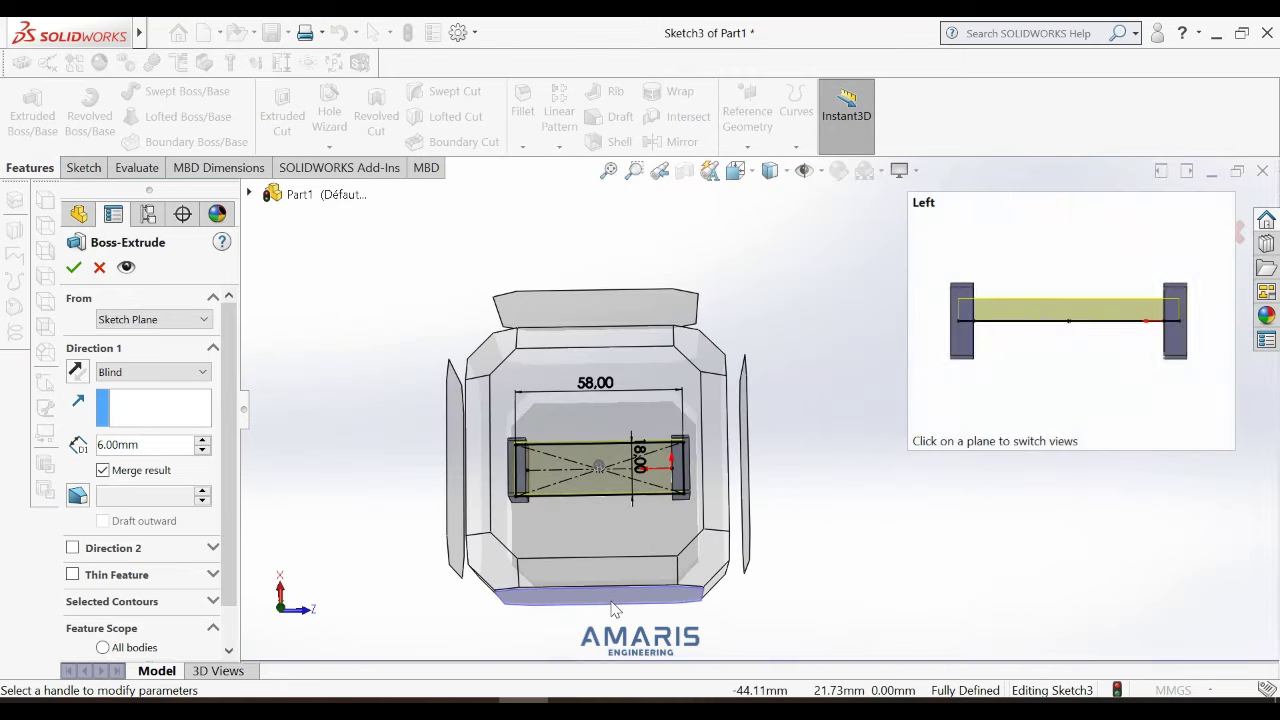
mouse_move(600, 596)
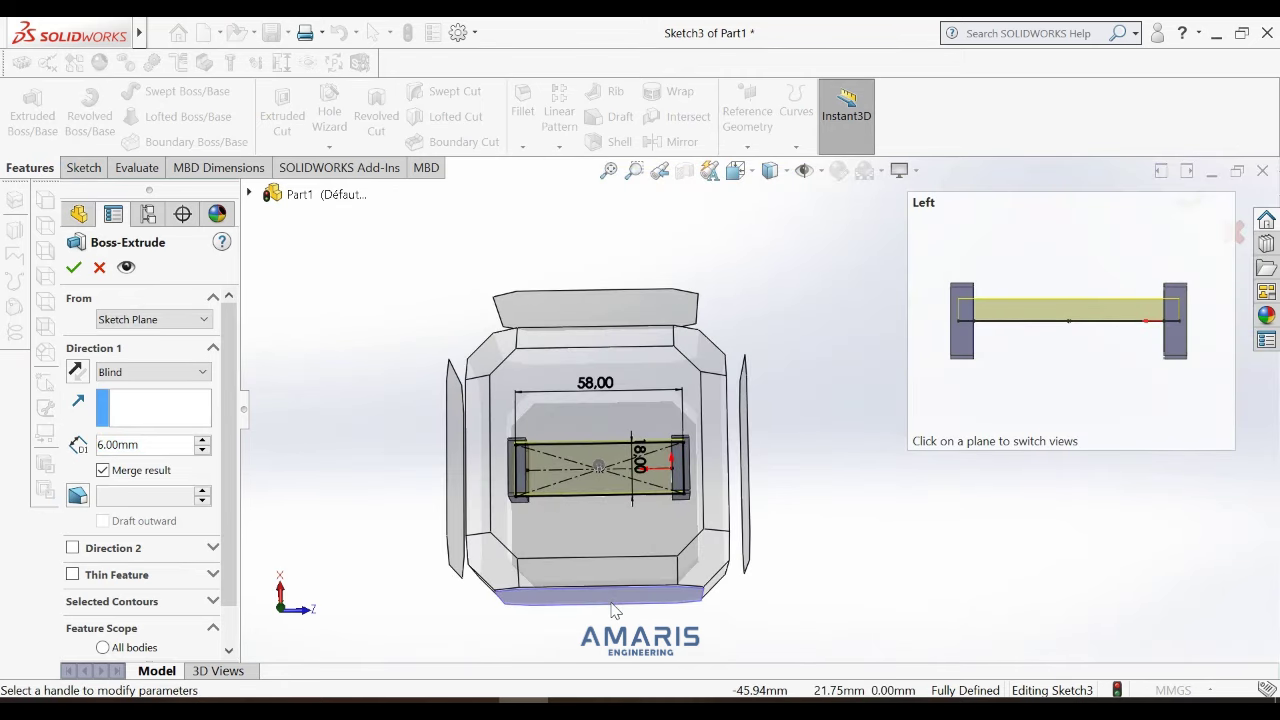
left_click(614, 597)
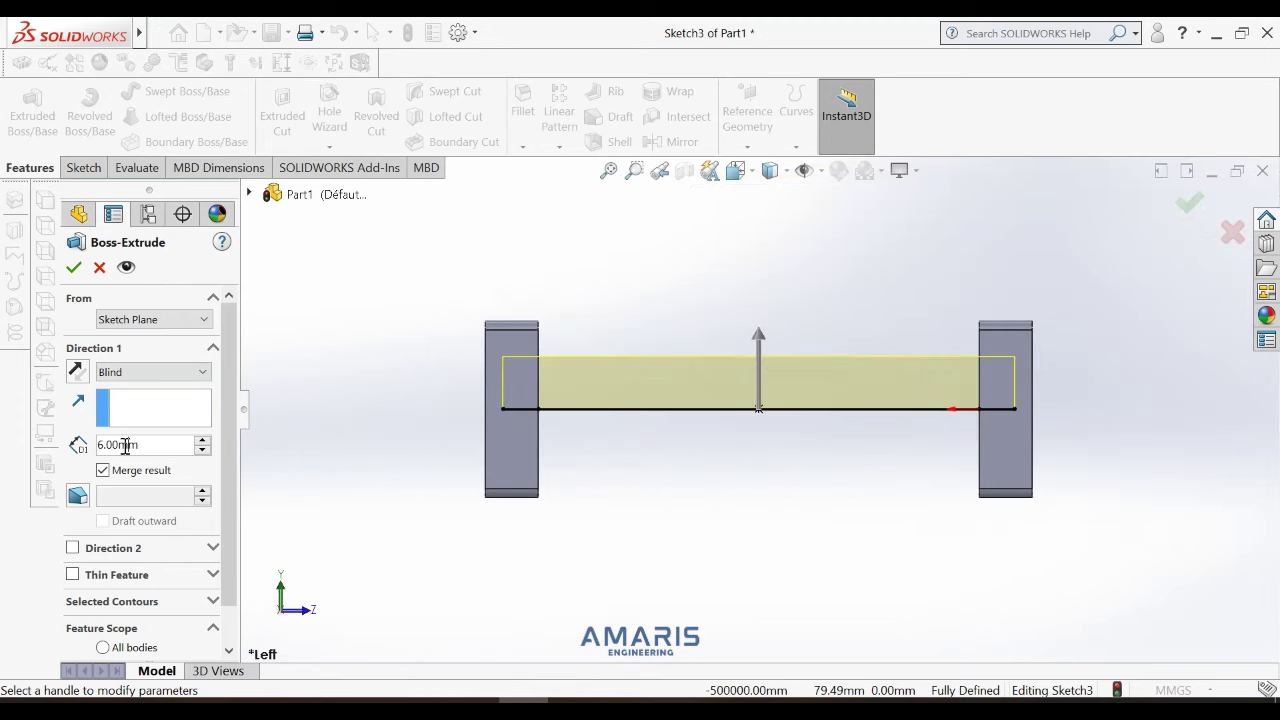
type("0")
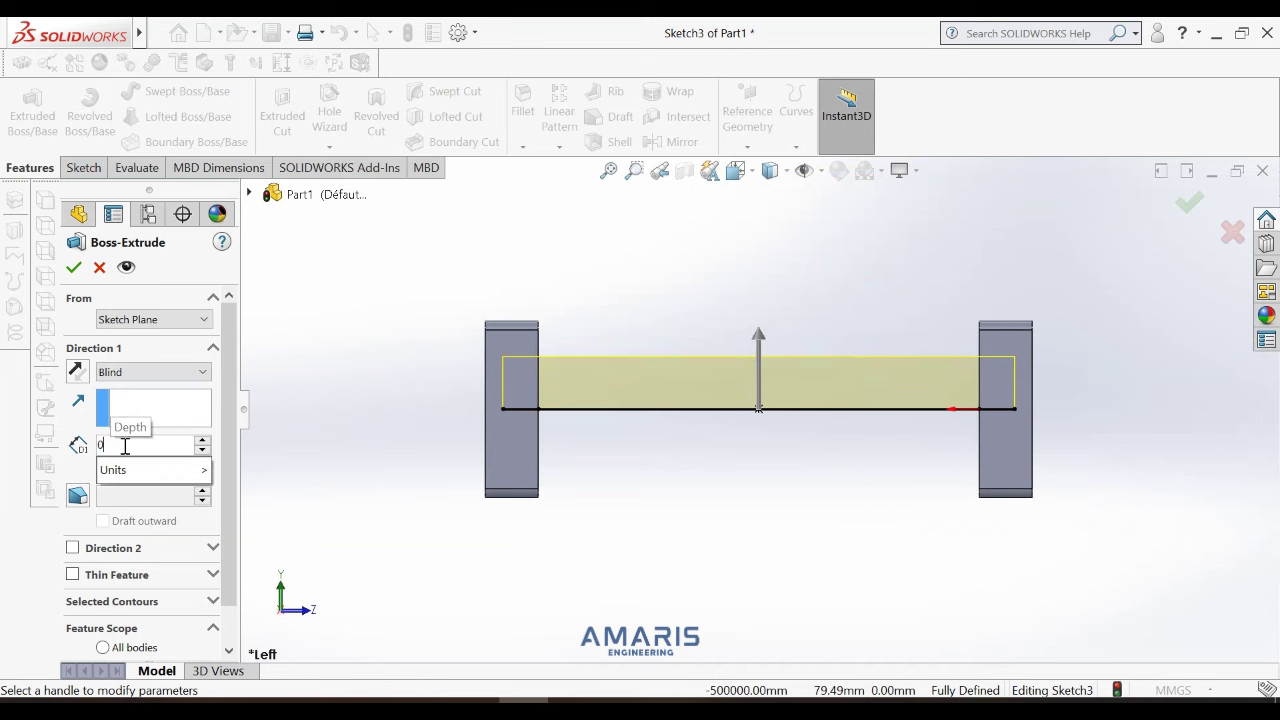
type(".5")
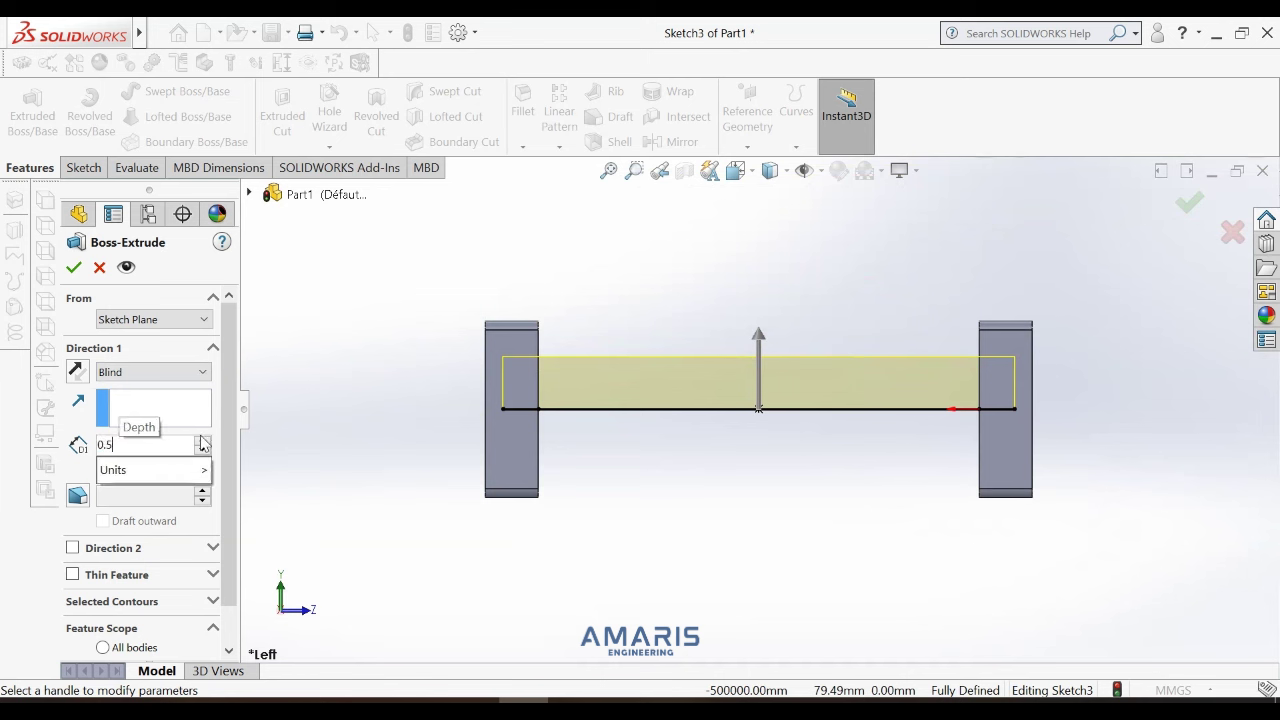
key("Return")
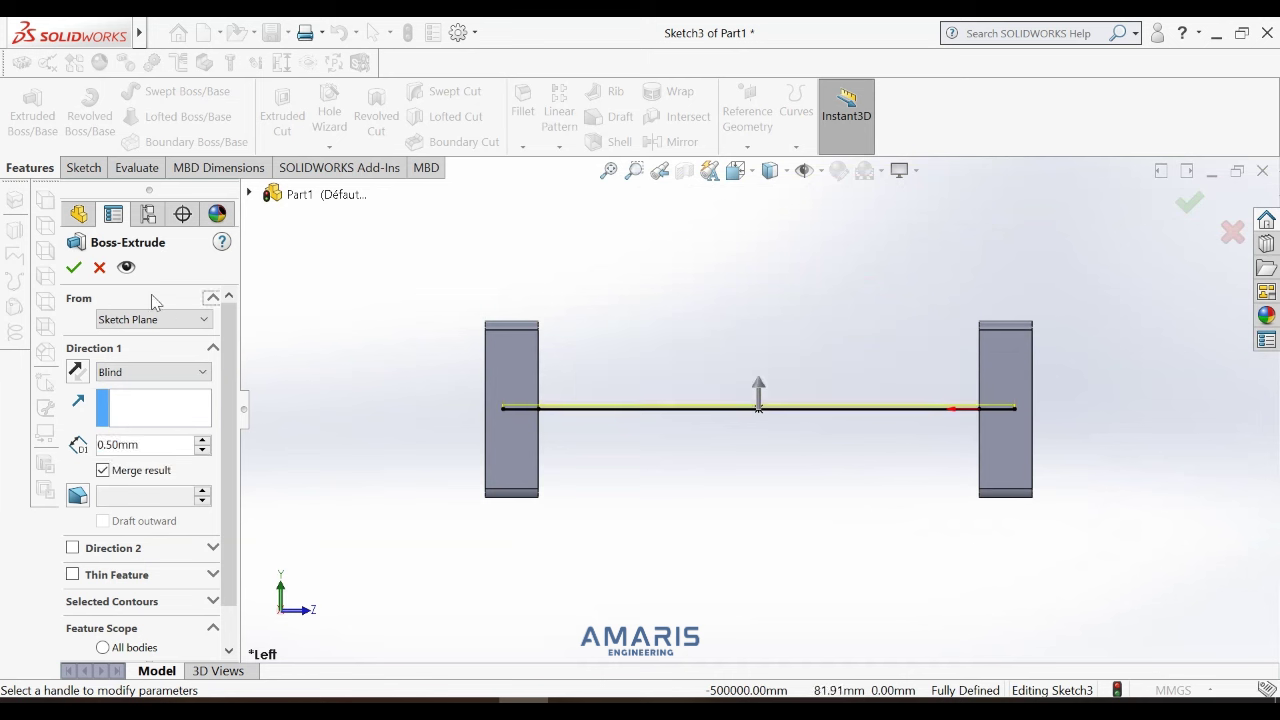
left_click(72, 270)
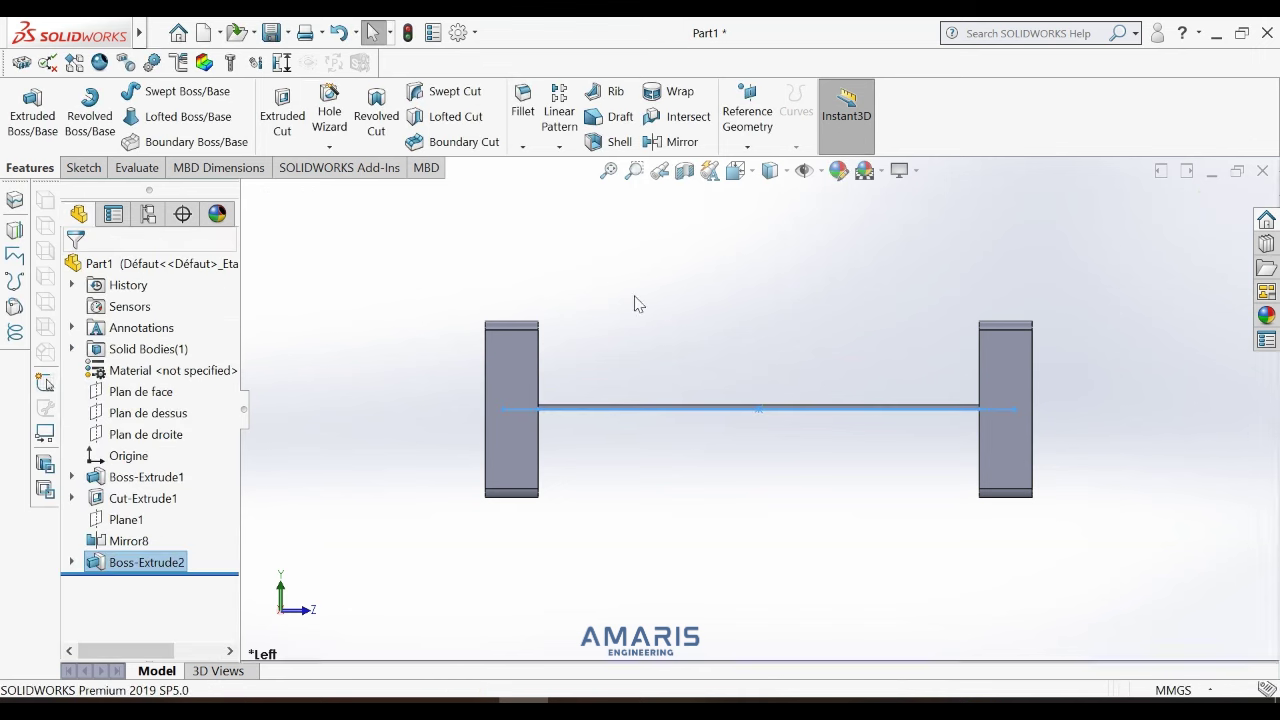
Orbit around the model and turn the view Normal To the connecting bar's top face.
right_click(672, 317)
left_click(727, 395)
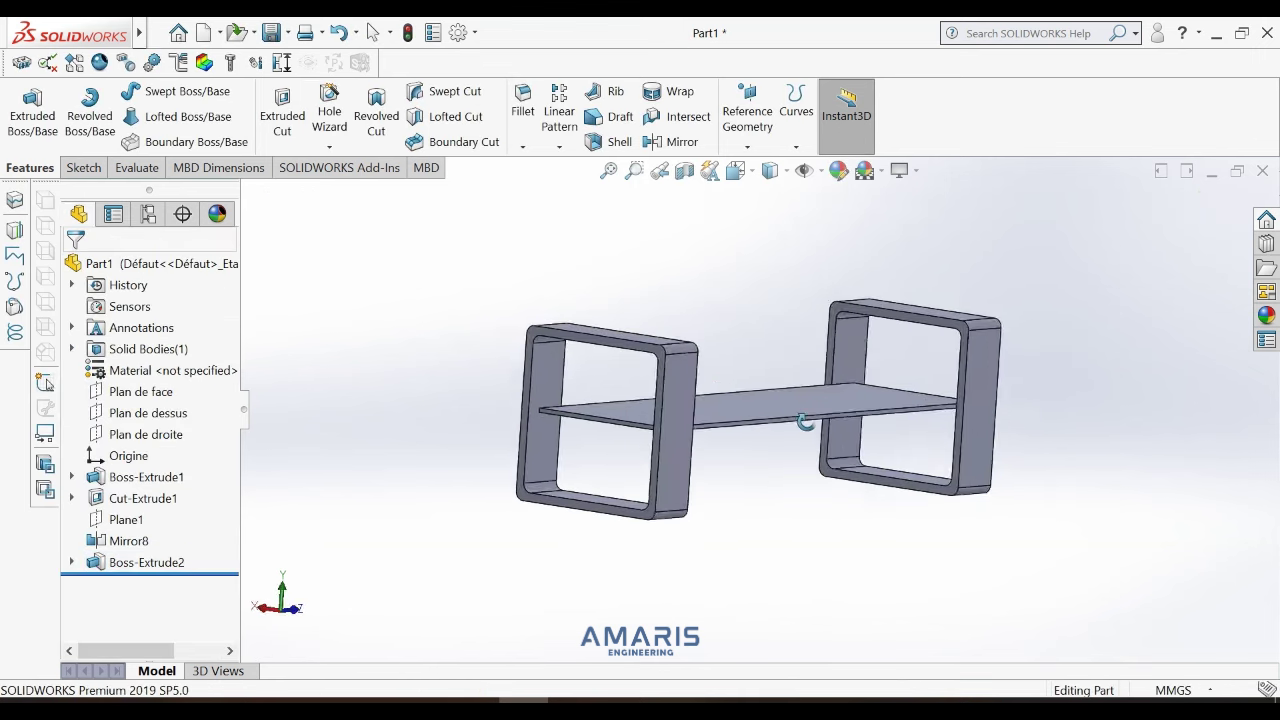
mouse_move(727, 395)
left_mouse_down()
mouse_move(851, 457)
mouse_move(814, 517)
mouse_move(750, 530)
mouse_move(890, 490)
mouse_move(940, 510)
mouse_move(966, 589)
left_mouse_up()
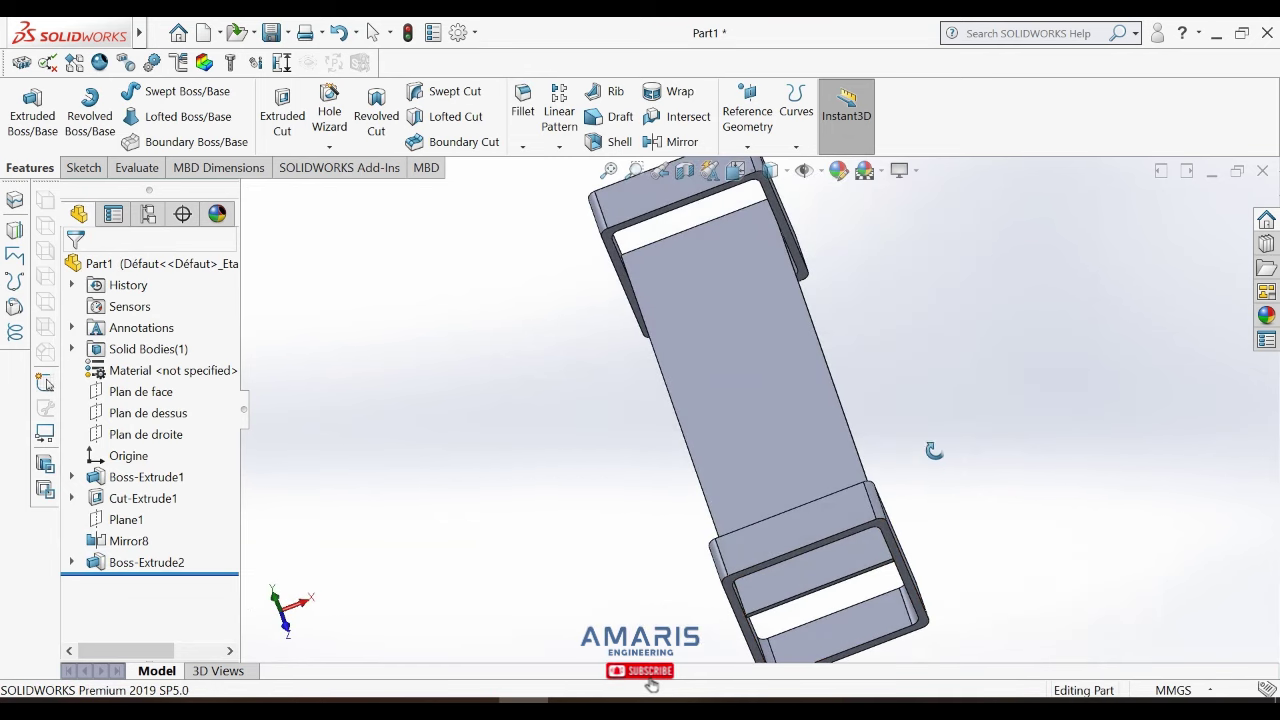
mouse_move(960, 470)
left_mouse_down()
mouse_move(990, 485)
mouse_move(1000, 545)
mouse_move(600, 650)
mouse_move(471, 660)
left_mouse_up()
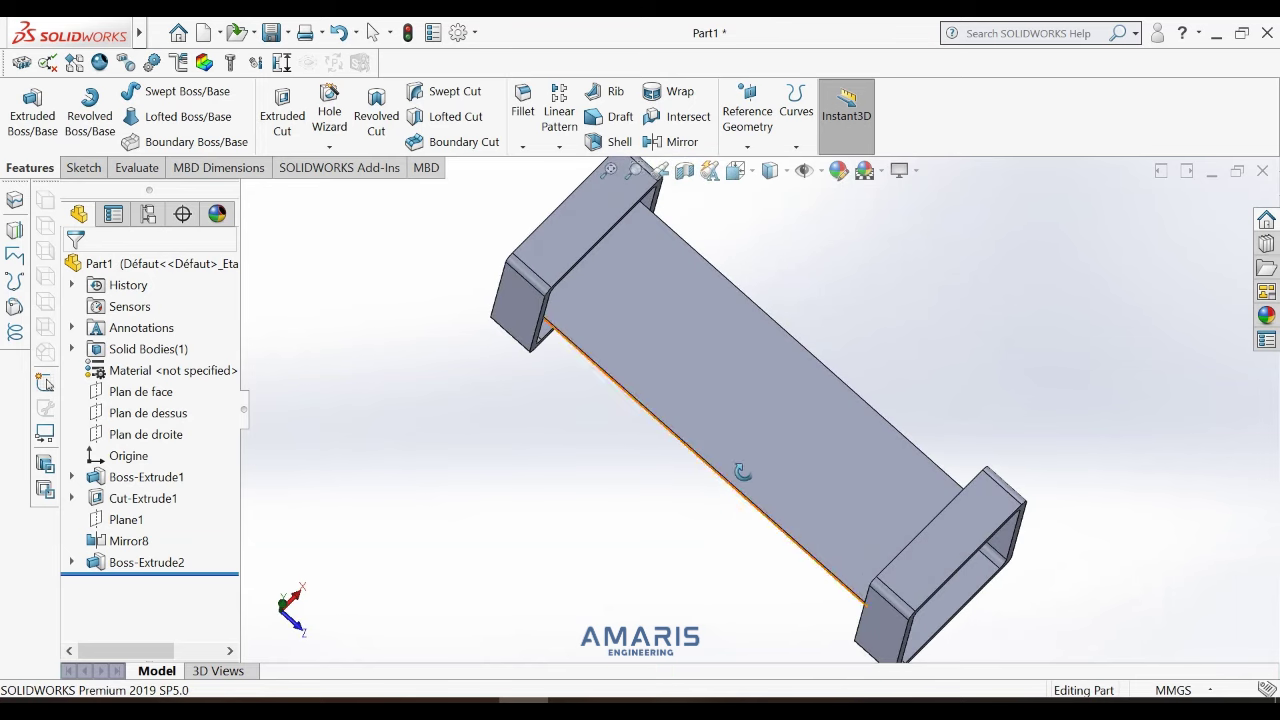
right_click(407, 186)
left_click(453, 198)
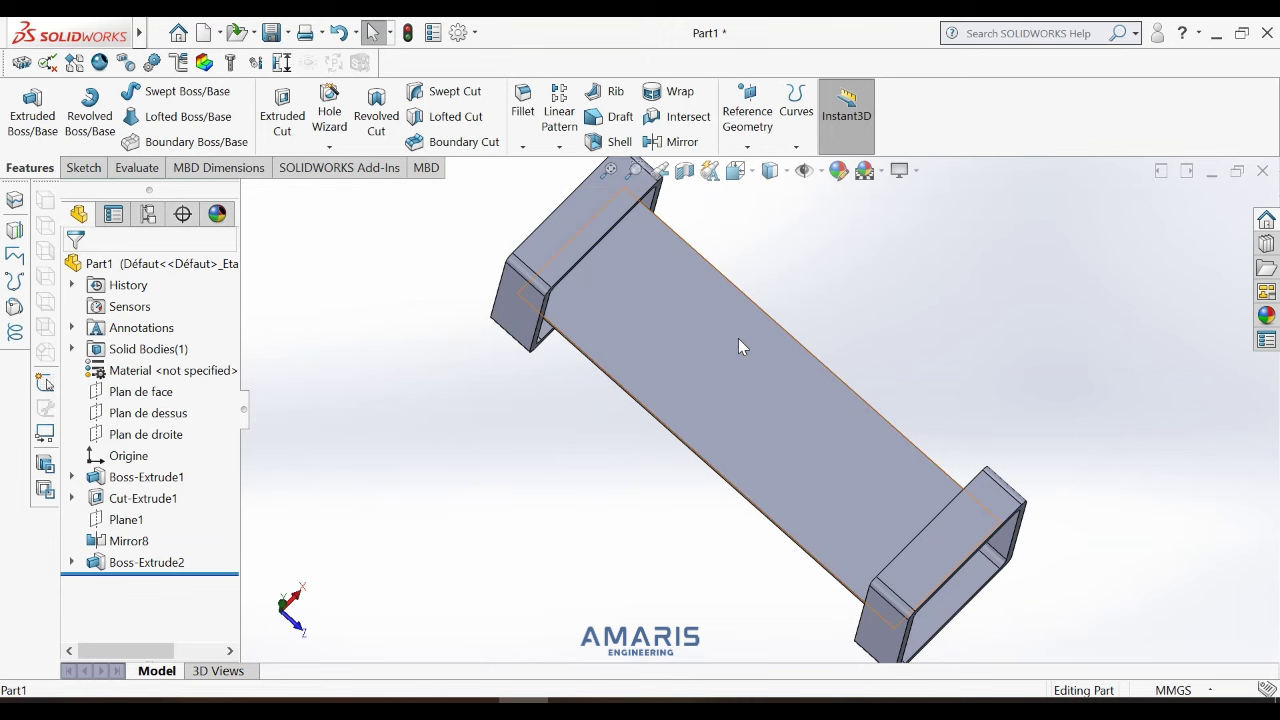
left_click(738, 338)
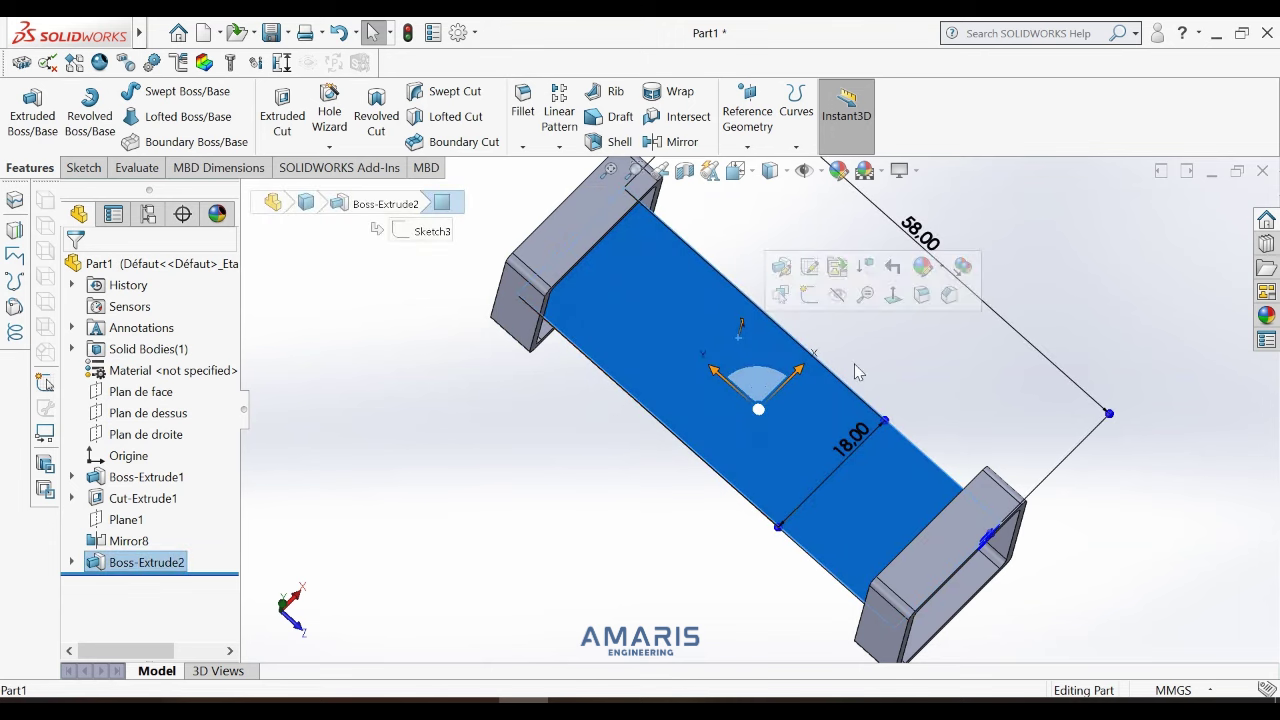
left_click(888, 302)
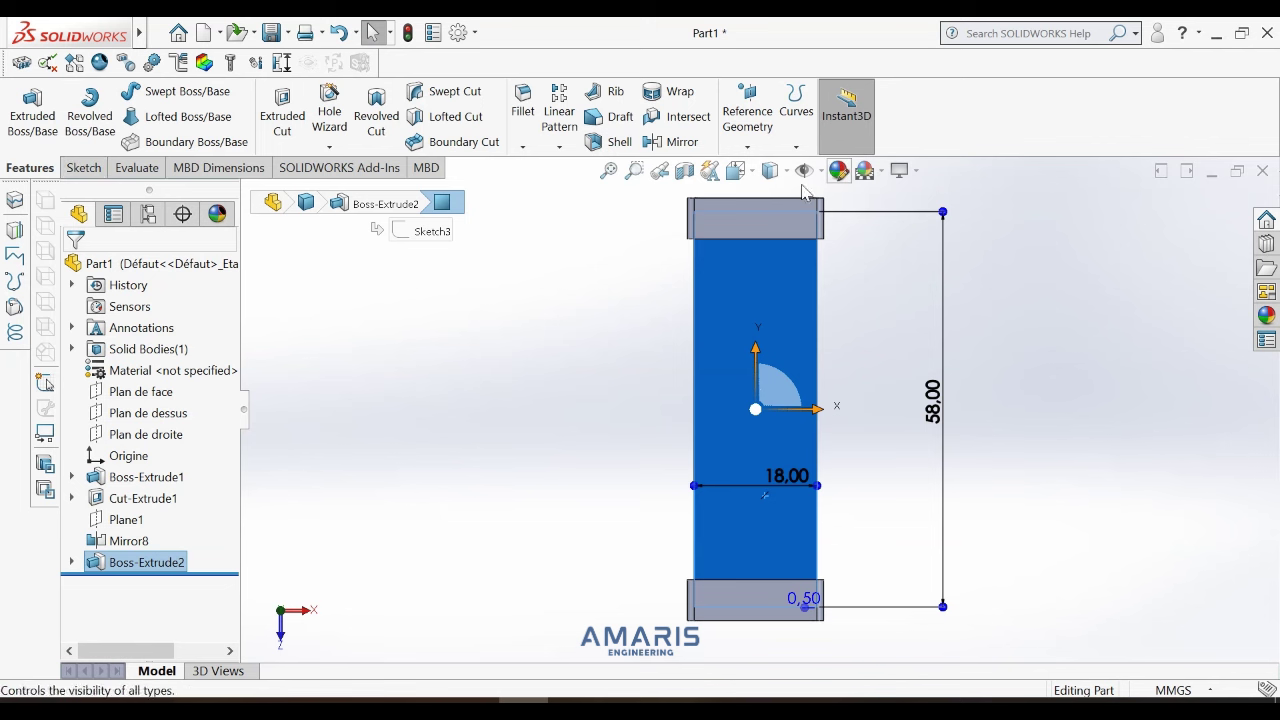
Display the part with Hidden Lines Removed and begin a sketch on the bar's top face.
left_click(771, 173)
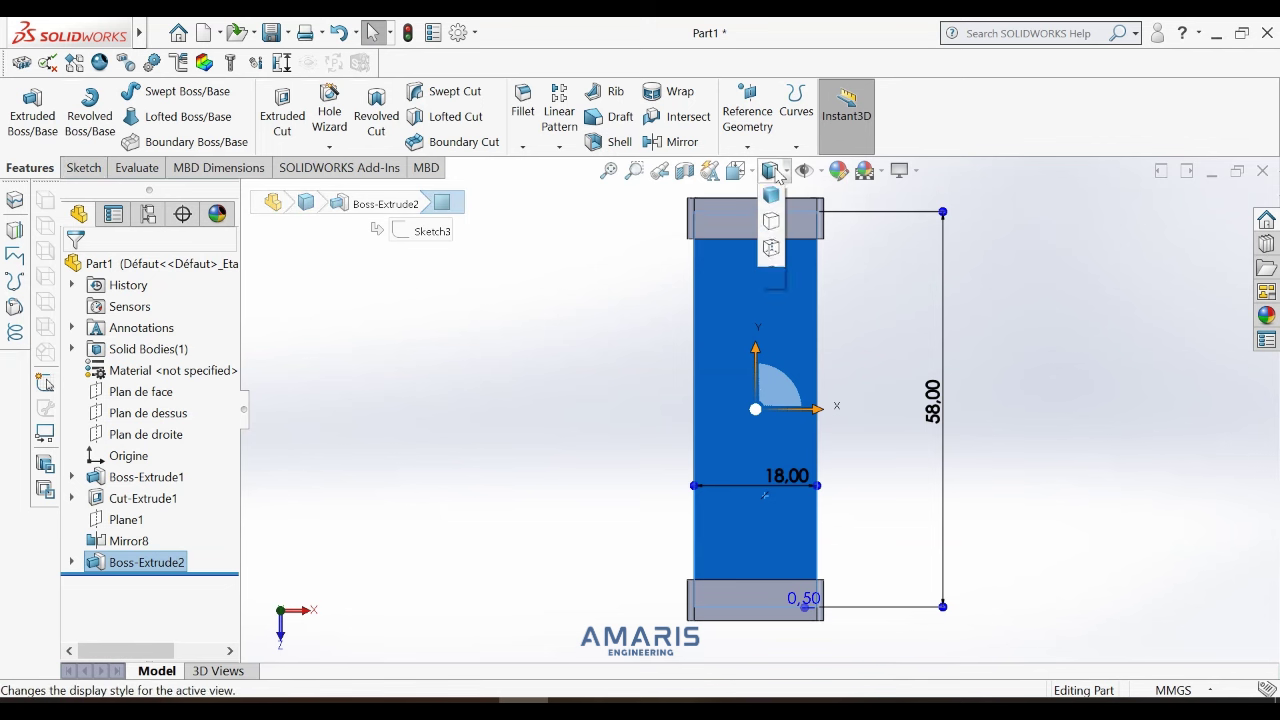
left_click(781, 254)
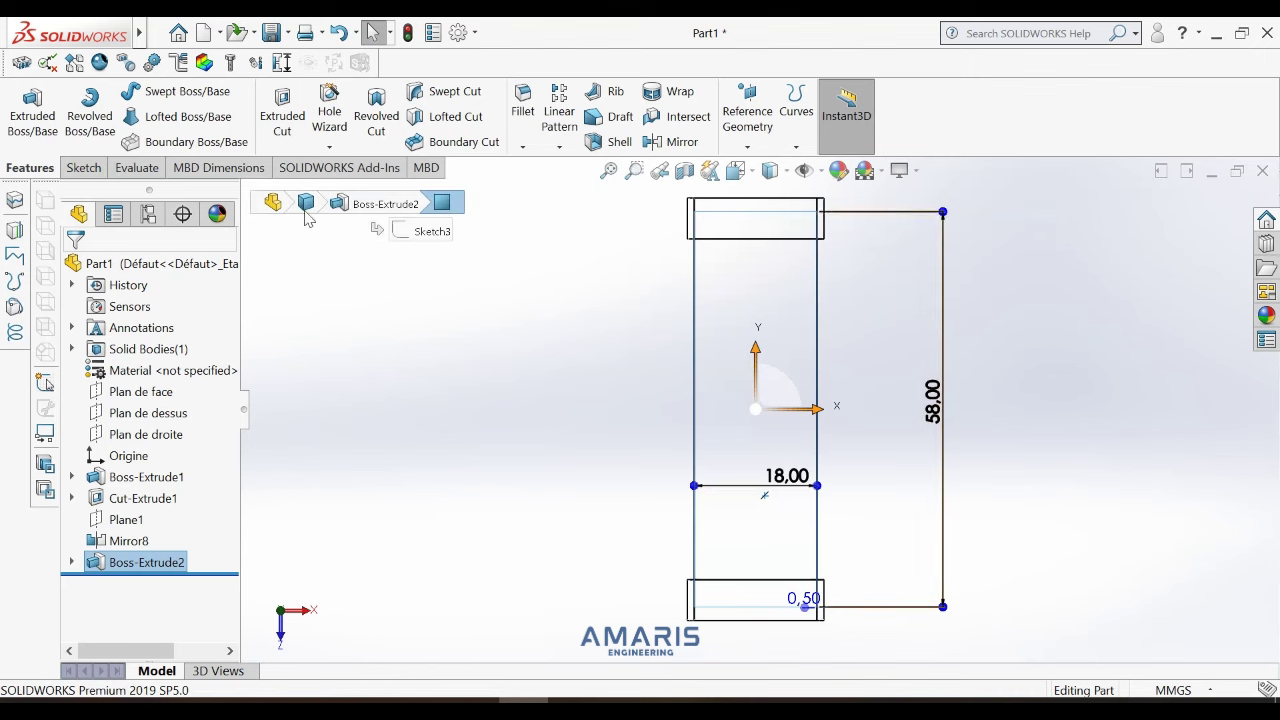
left_click(84, 168)
Draw a circle in the lower end block and dimension it to a 2 mm diameter.
left_click(154, 91)
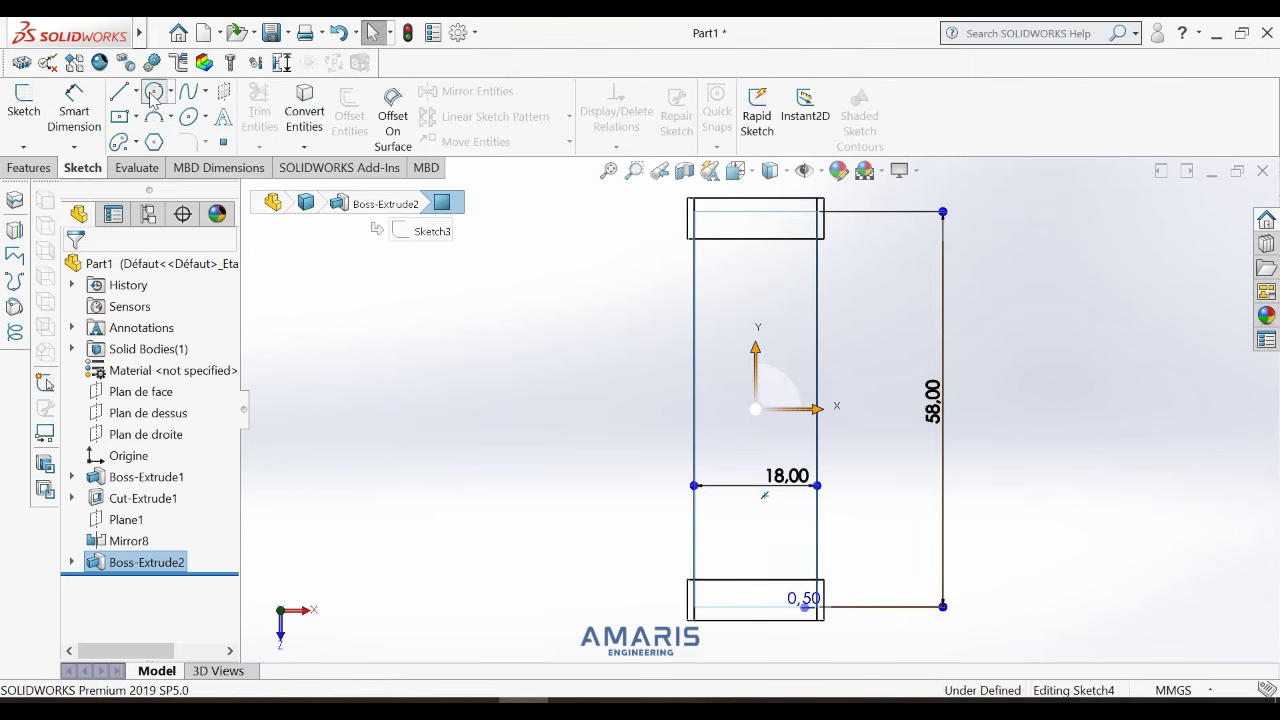
scroll(800, 605, "down", 3)
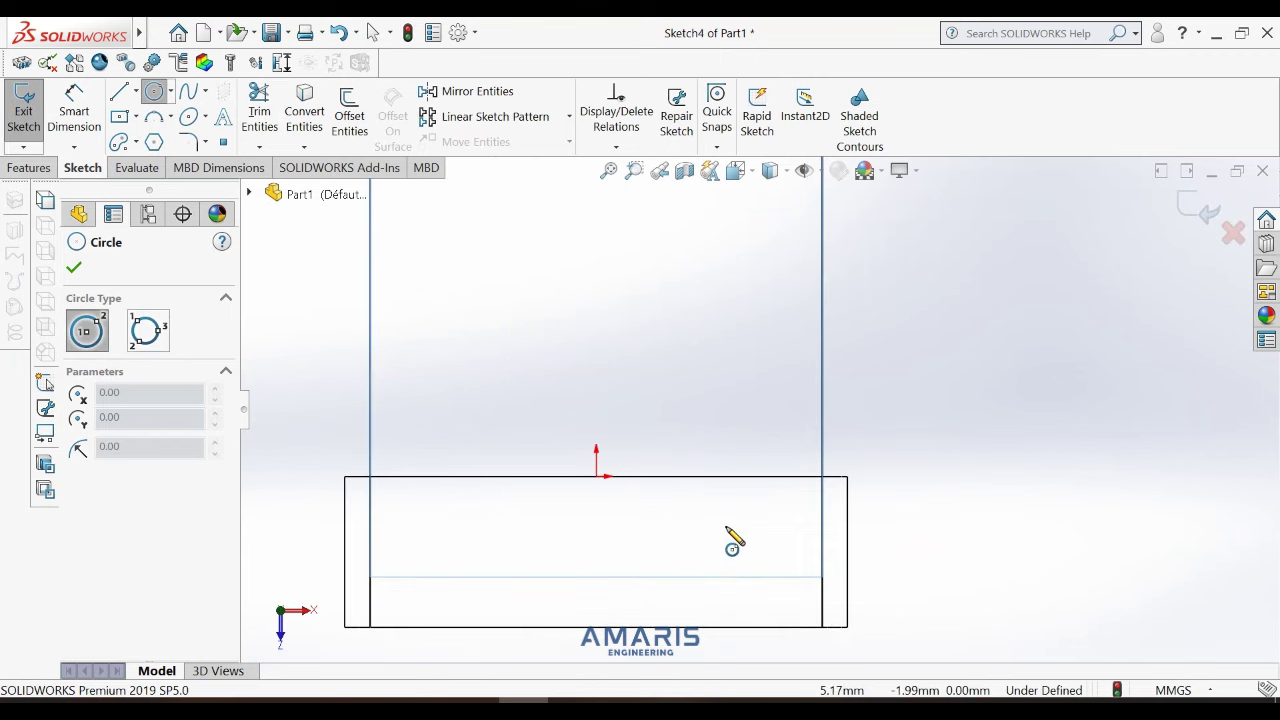
left_click(726, 528)
left_click(745, 550)
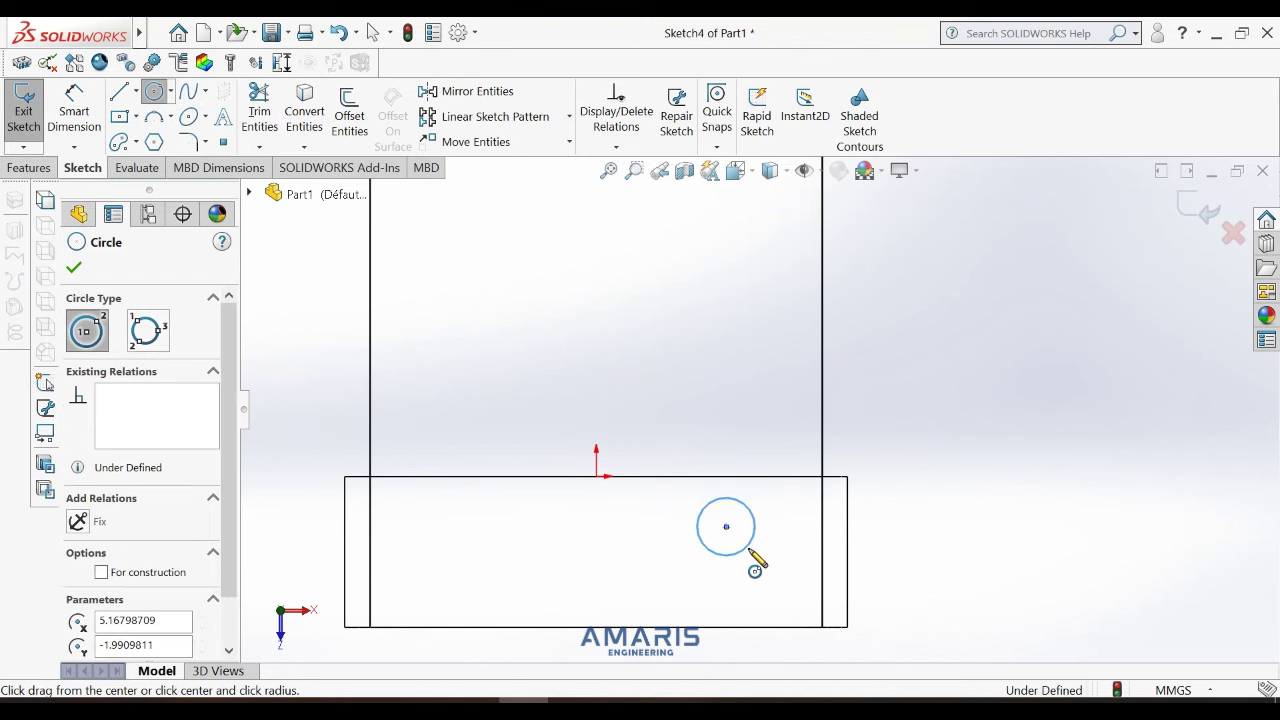
left_click(74, 112)
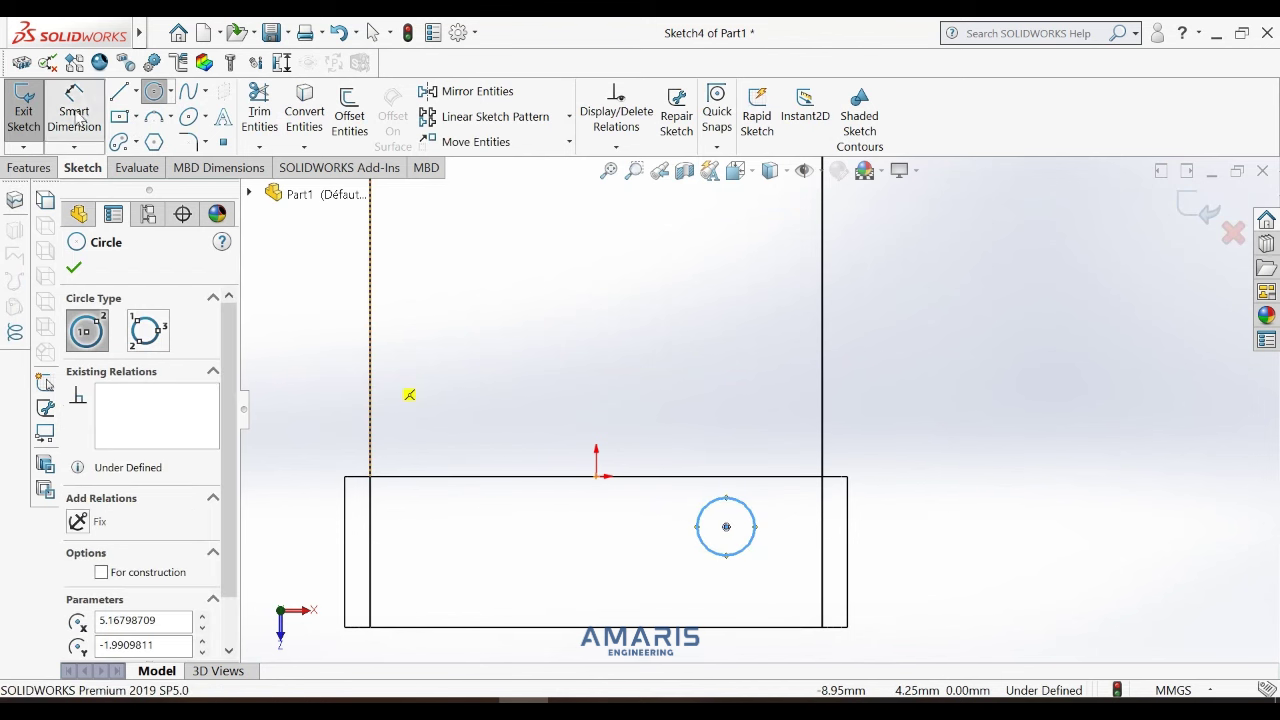
left_click(747, 512)
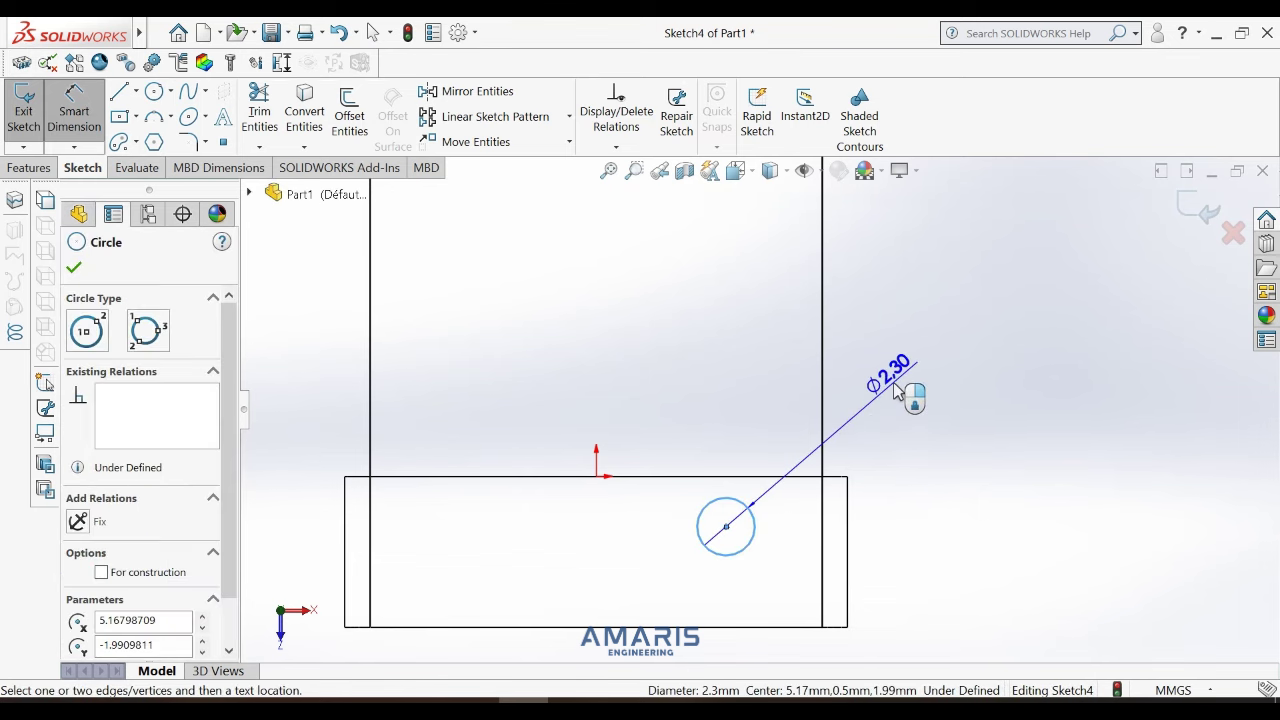
left_click(897, 390)
left_click(897, 389)
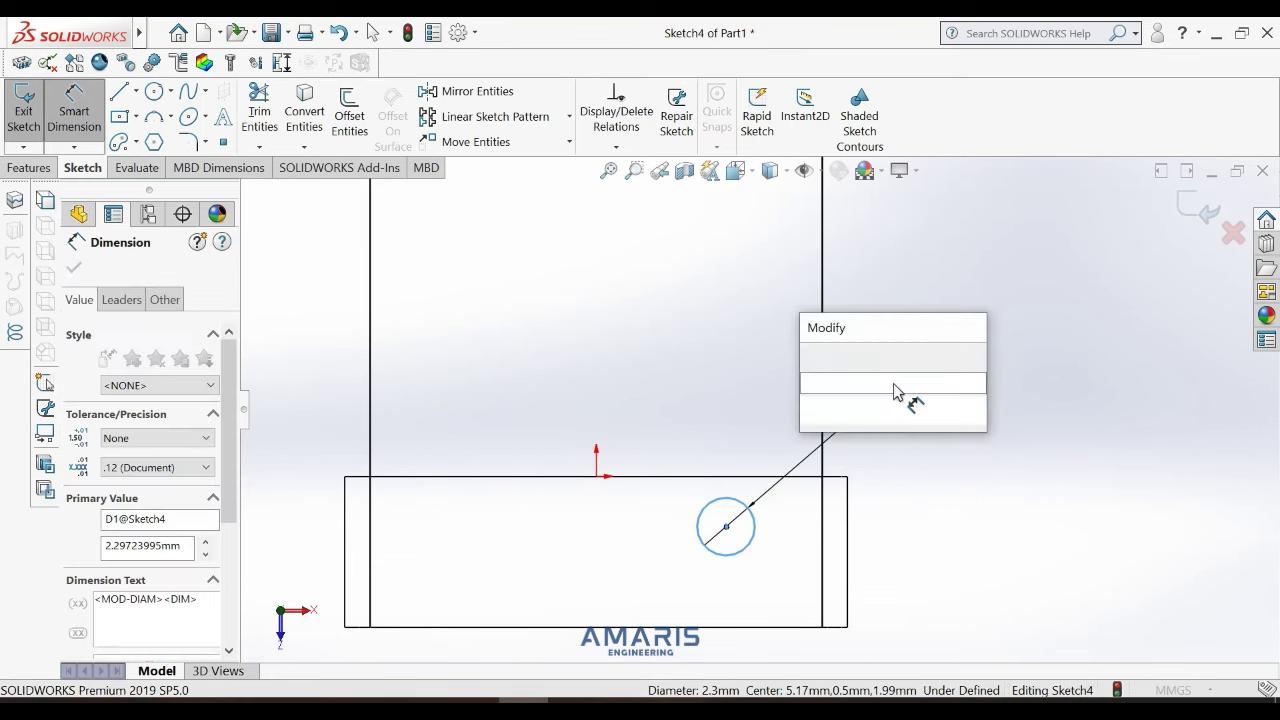
type("2")
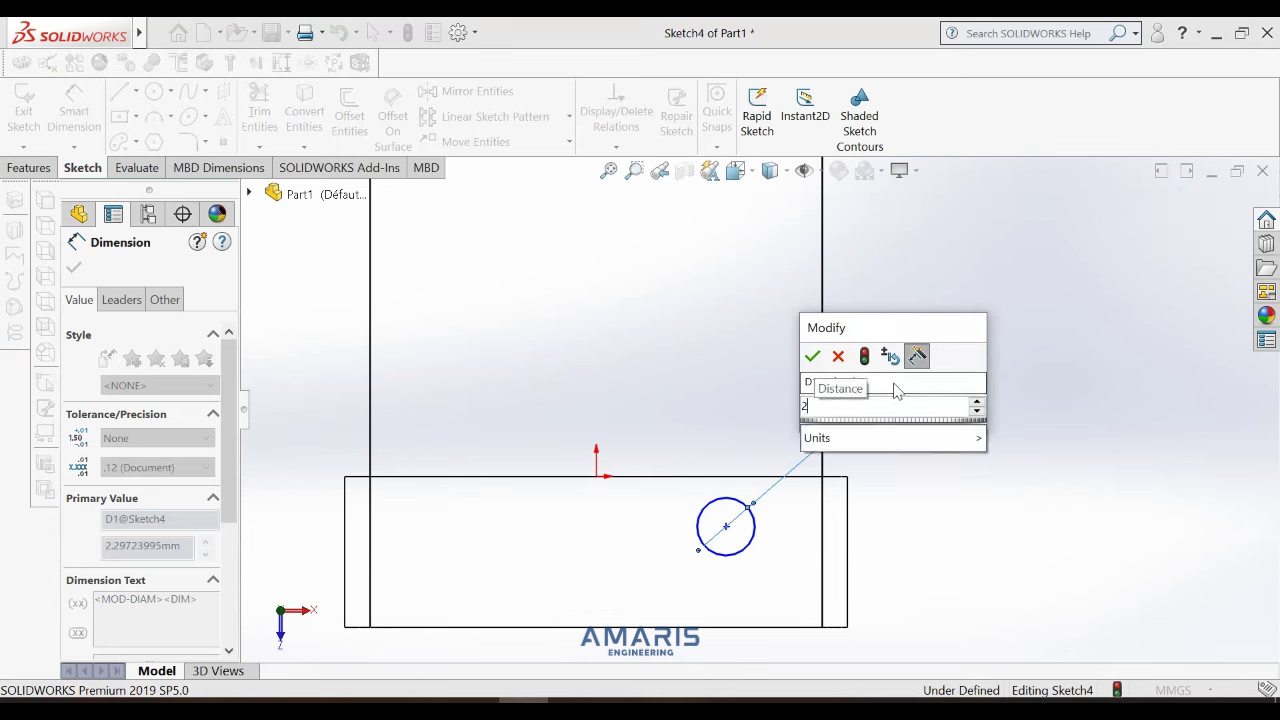
left_click(812, 357)
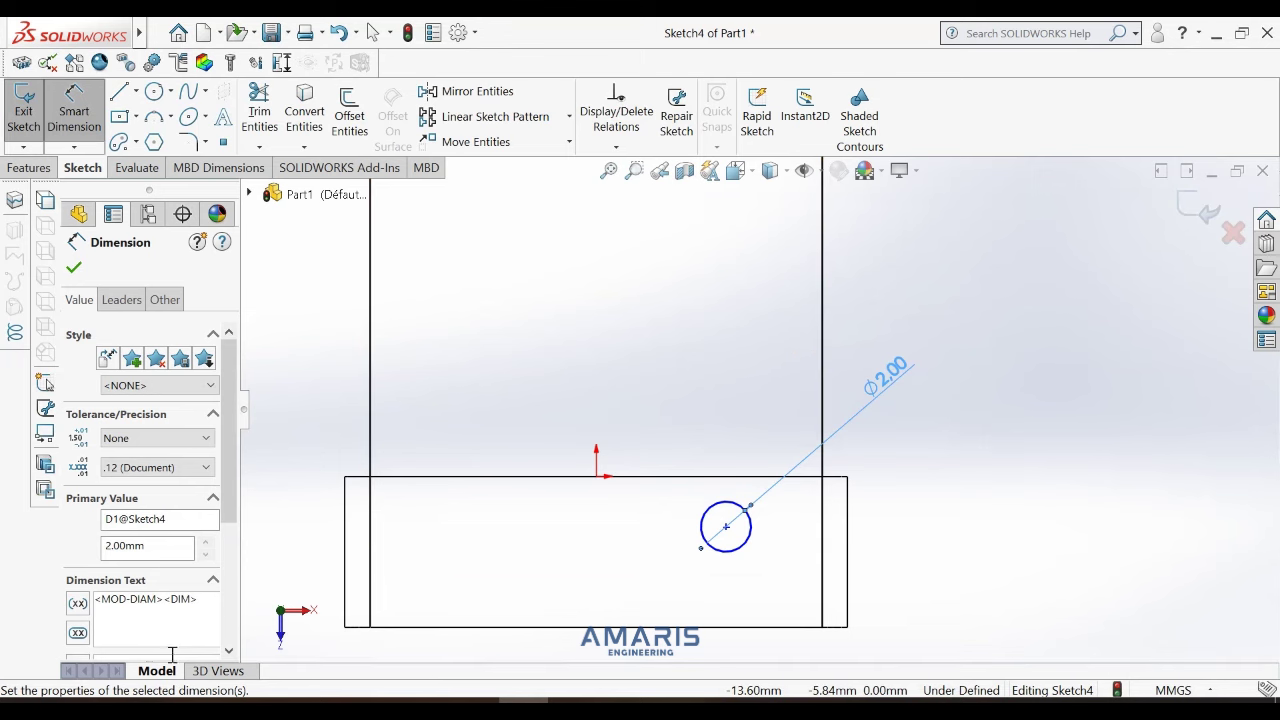
left_click(479, 558)
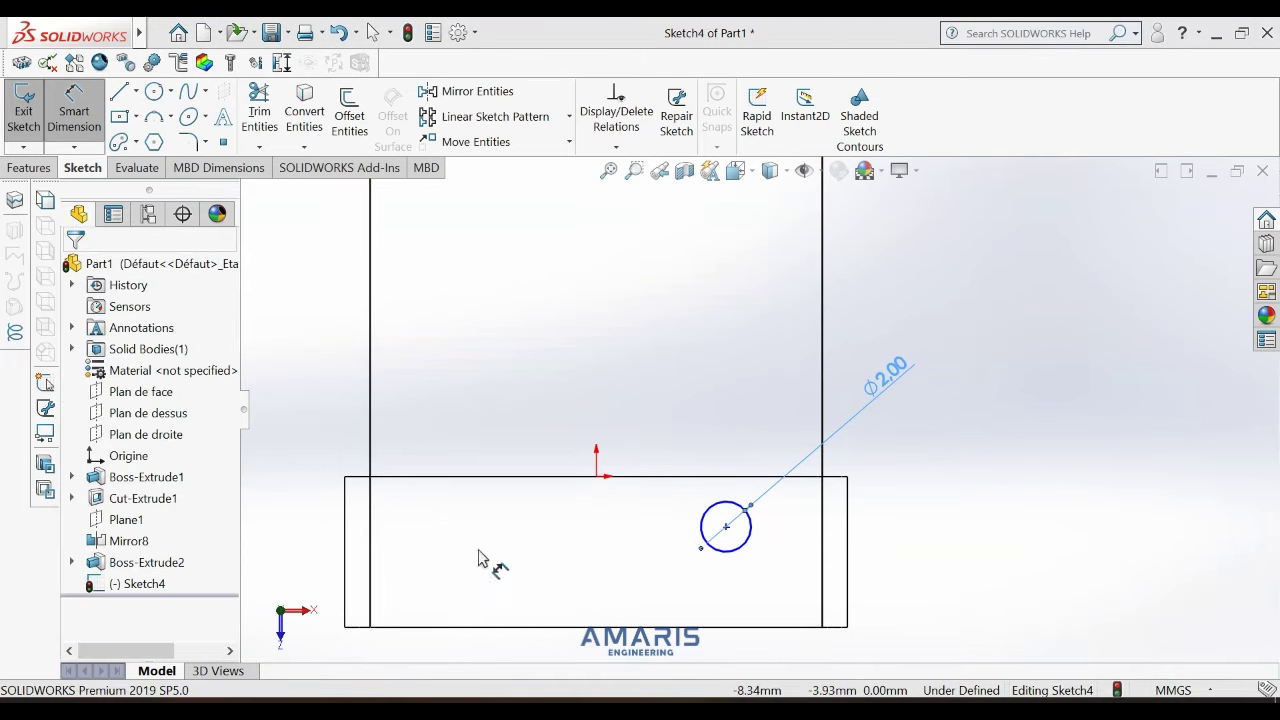
Locate the circle's centre 3 mm from the right edge.
left_click(726, 527)
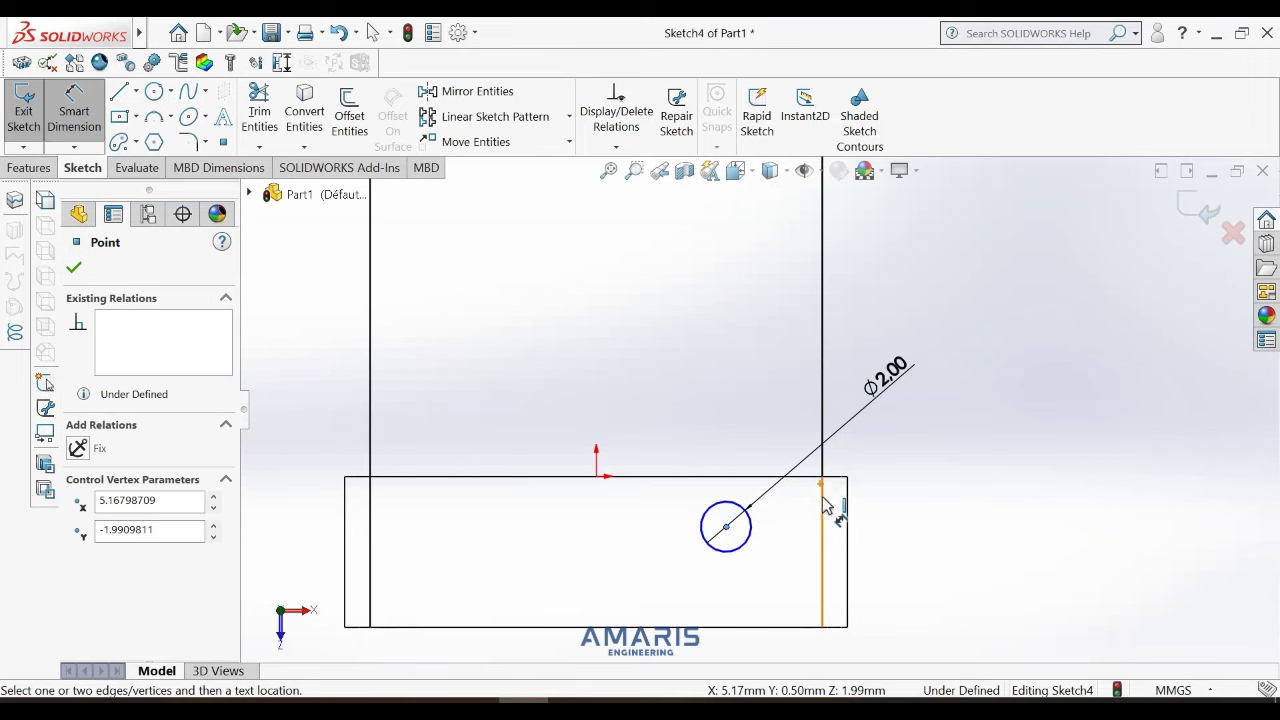
left_click(825, 508)
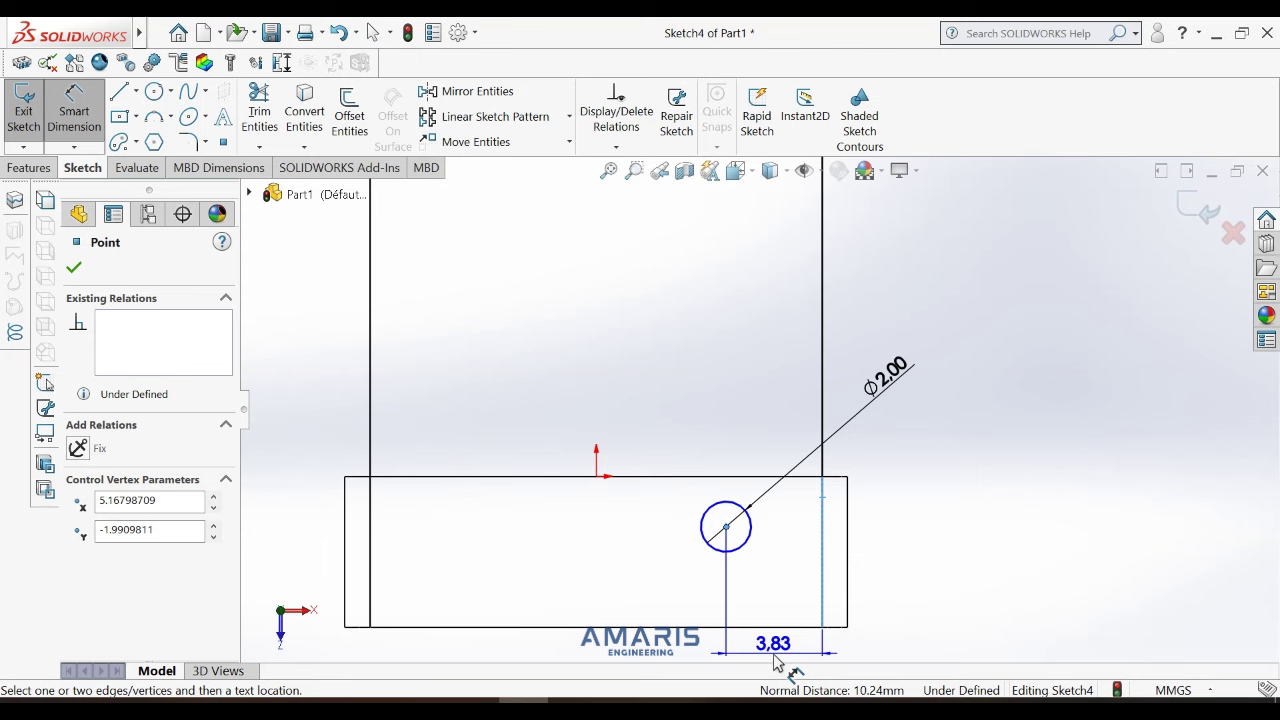
left_click(775, 662)
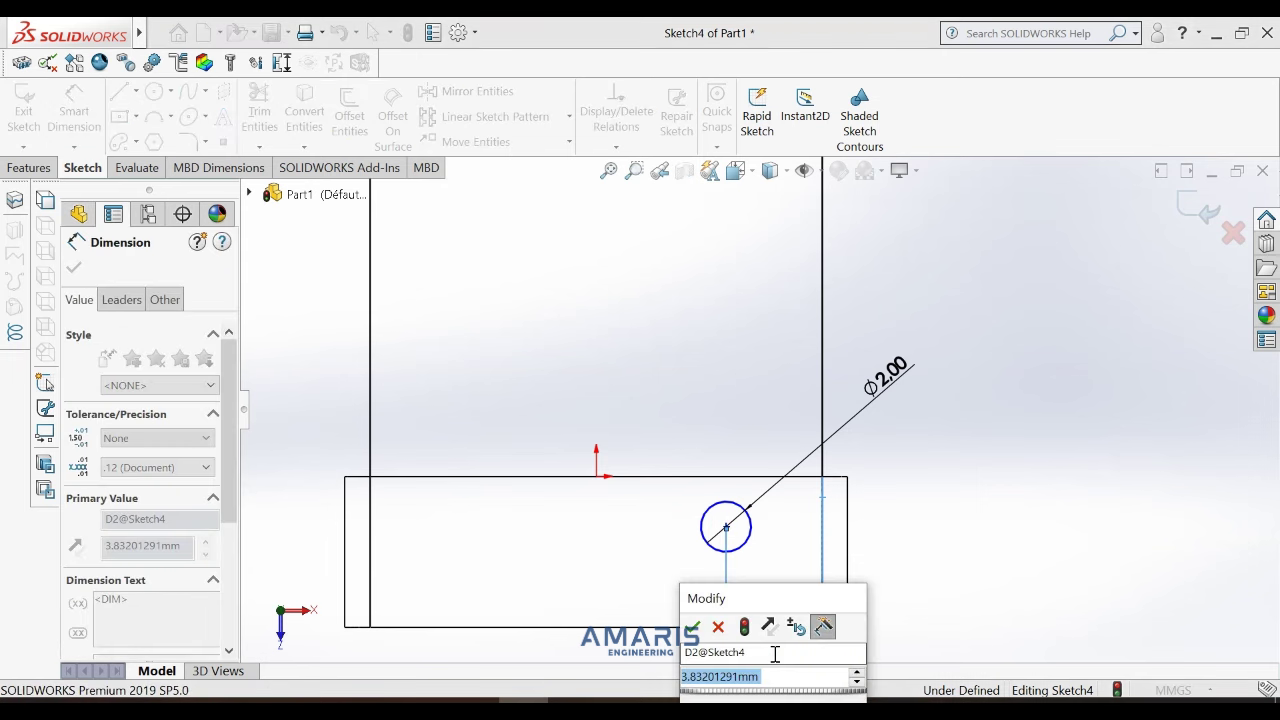
type("3")
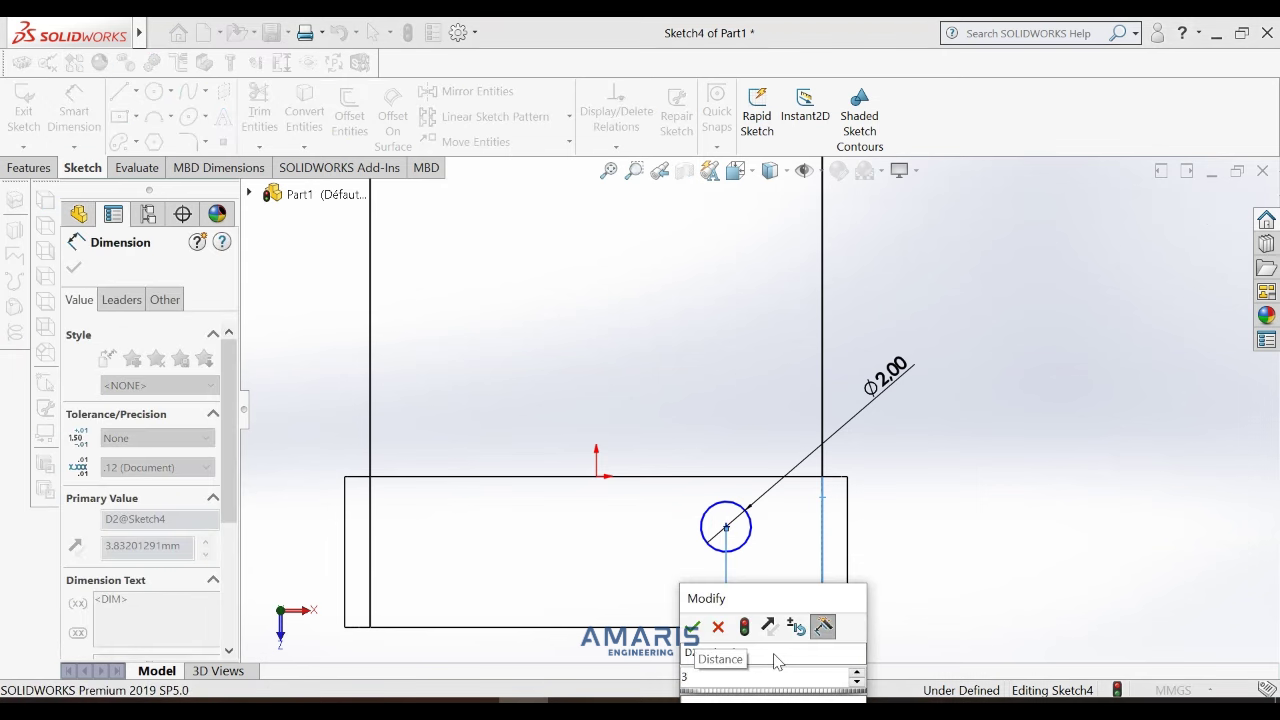
left_click(692, 627)
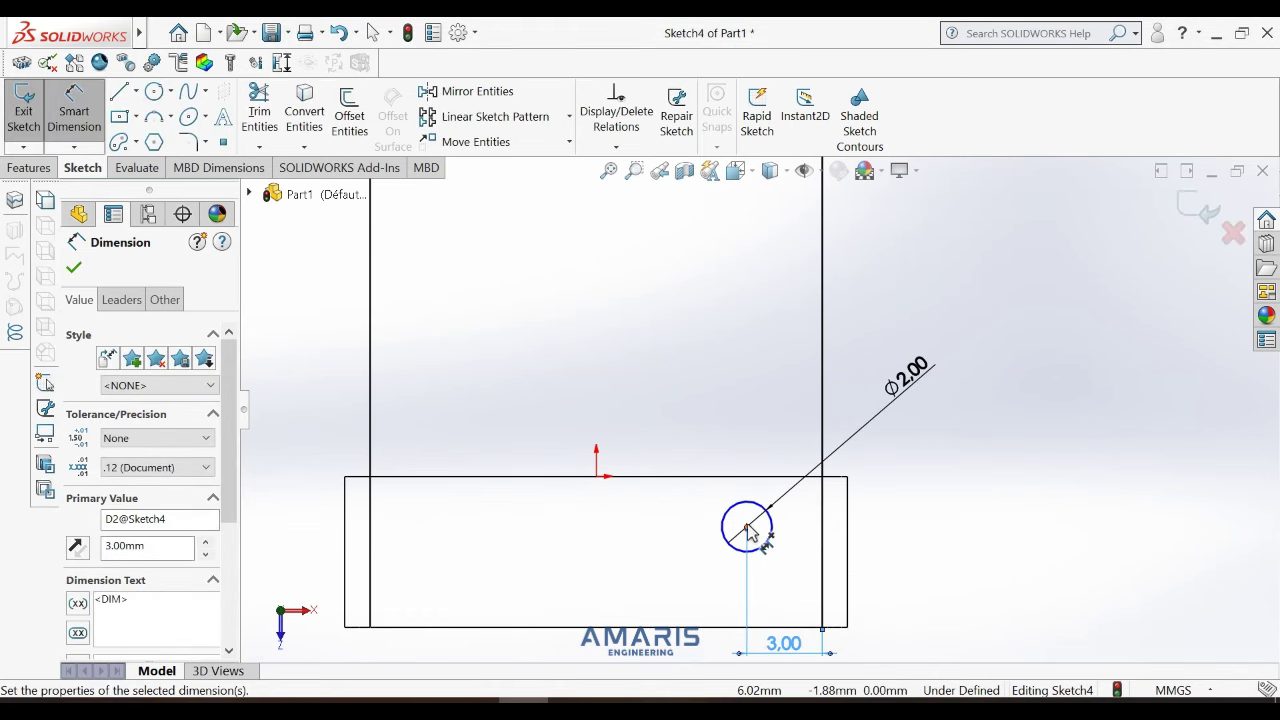
Show hidden lines and place the circle's centre 2 mm from the hidden inner edge.
left_click(787, 172)
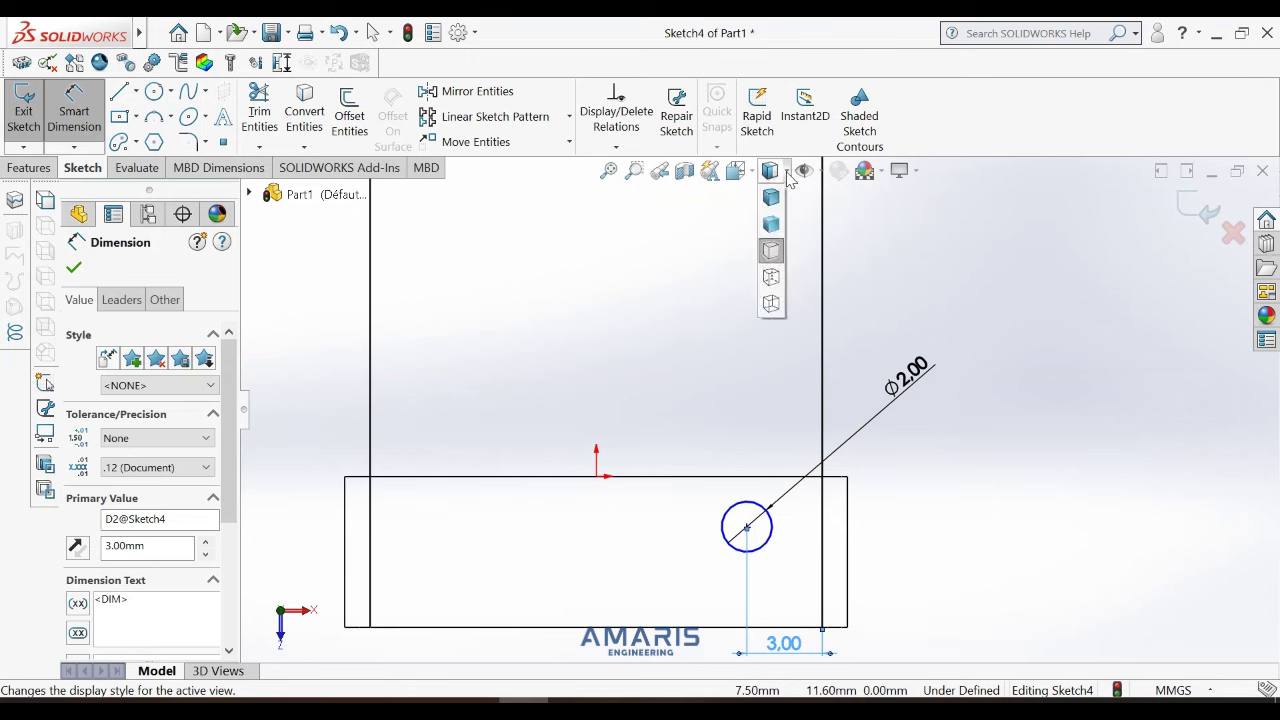
left_click(771, 278)
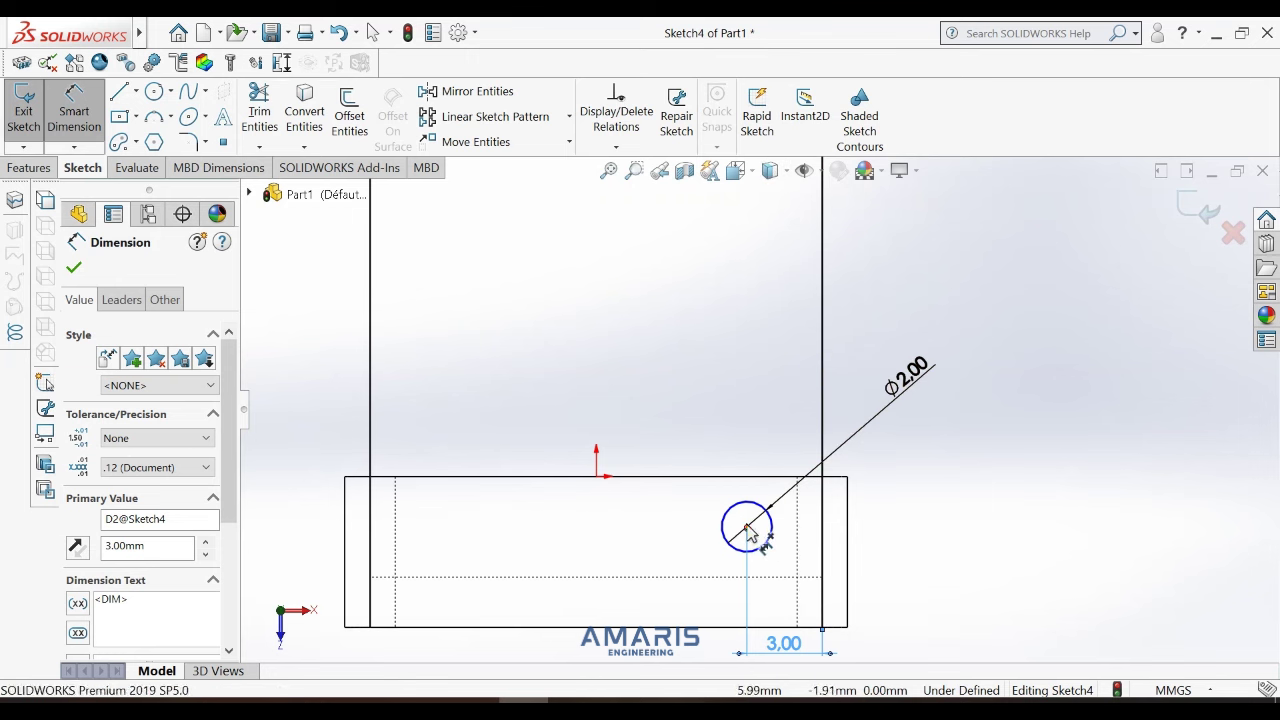
left_click(747, 528)
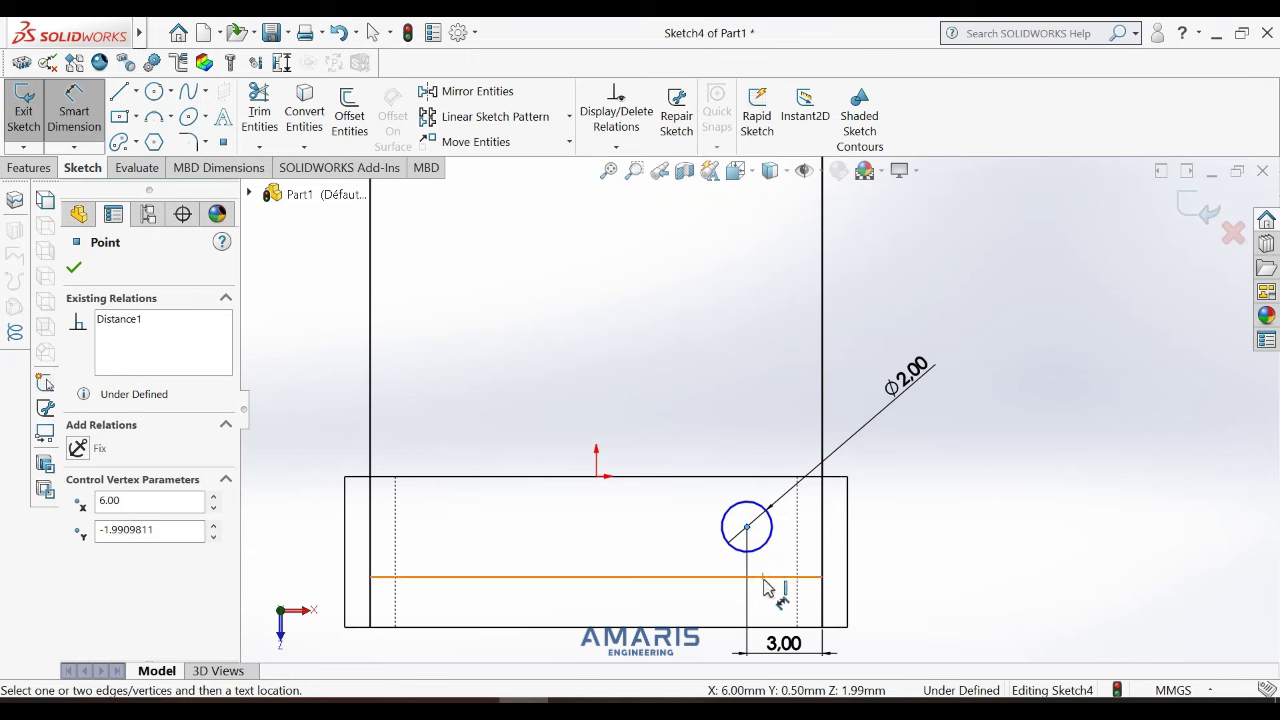
left_click(764, 578)
left_click(1035, 558)
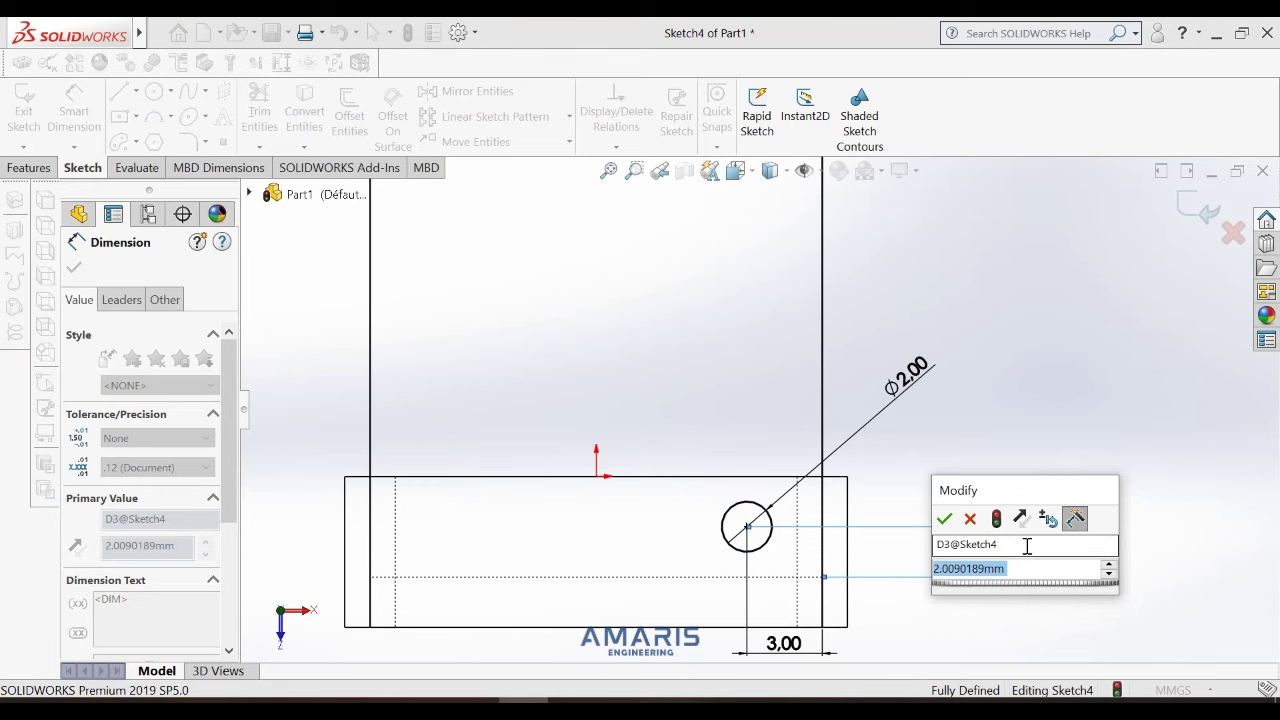
type("2")
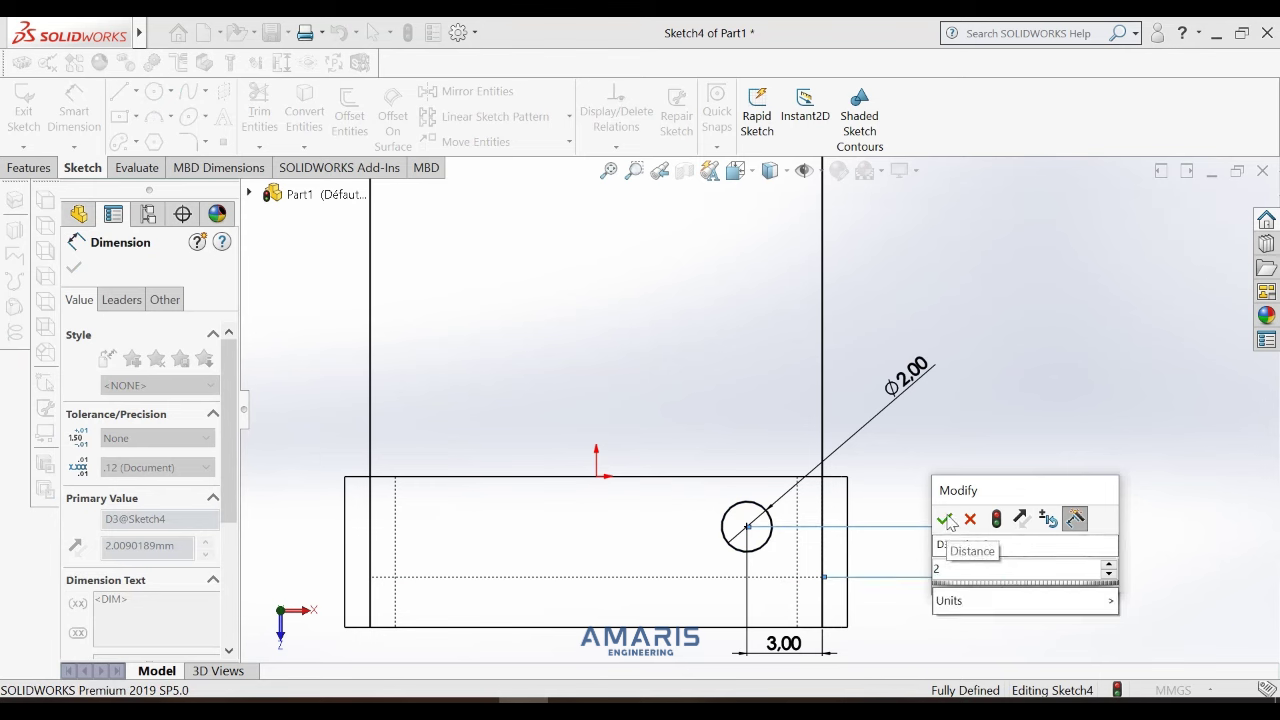
left_click(944, 519)
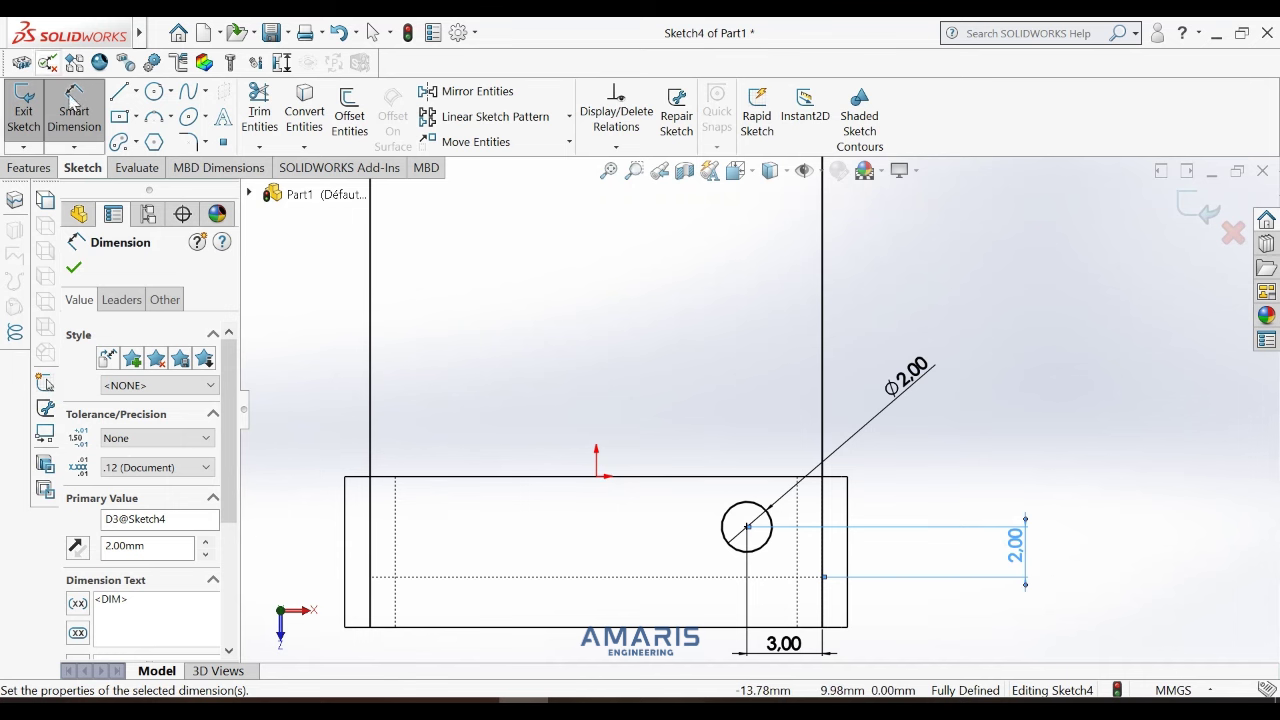
left_click(74, 269)
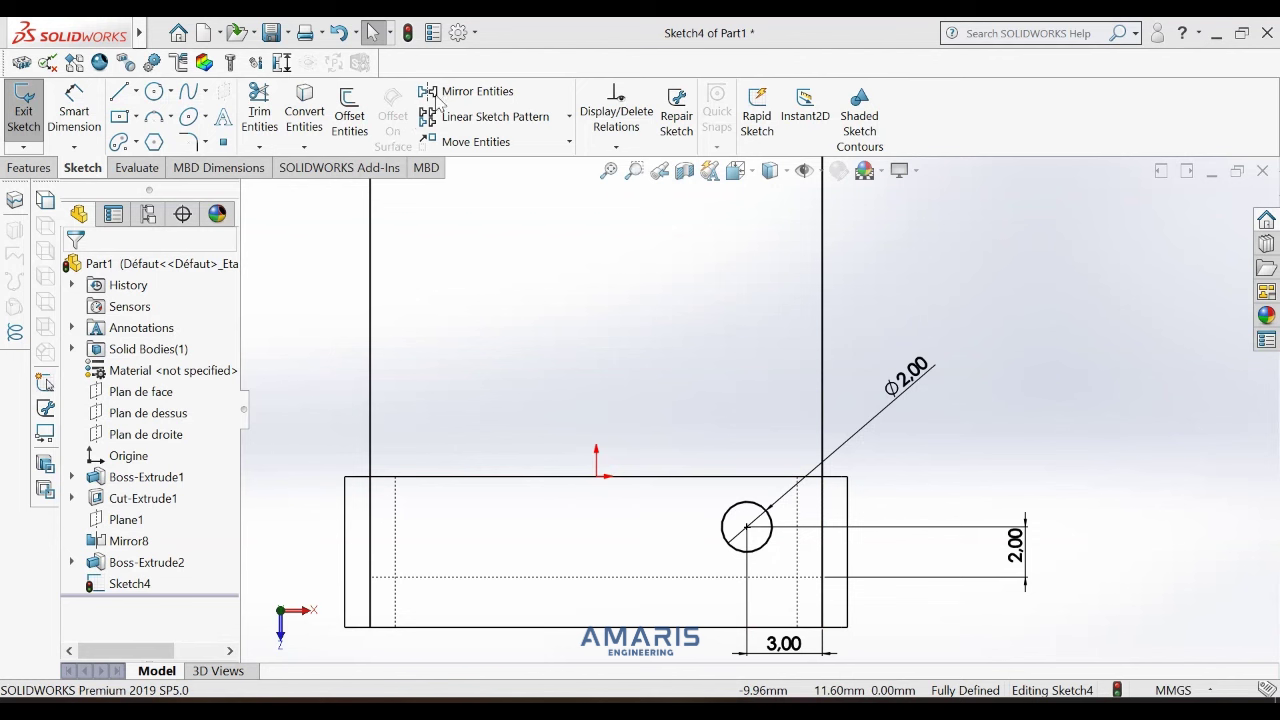
Pattern the circle linearly, reversed to the left, with 12 mm spacing.
left_click(493, 118)
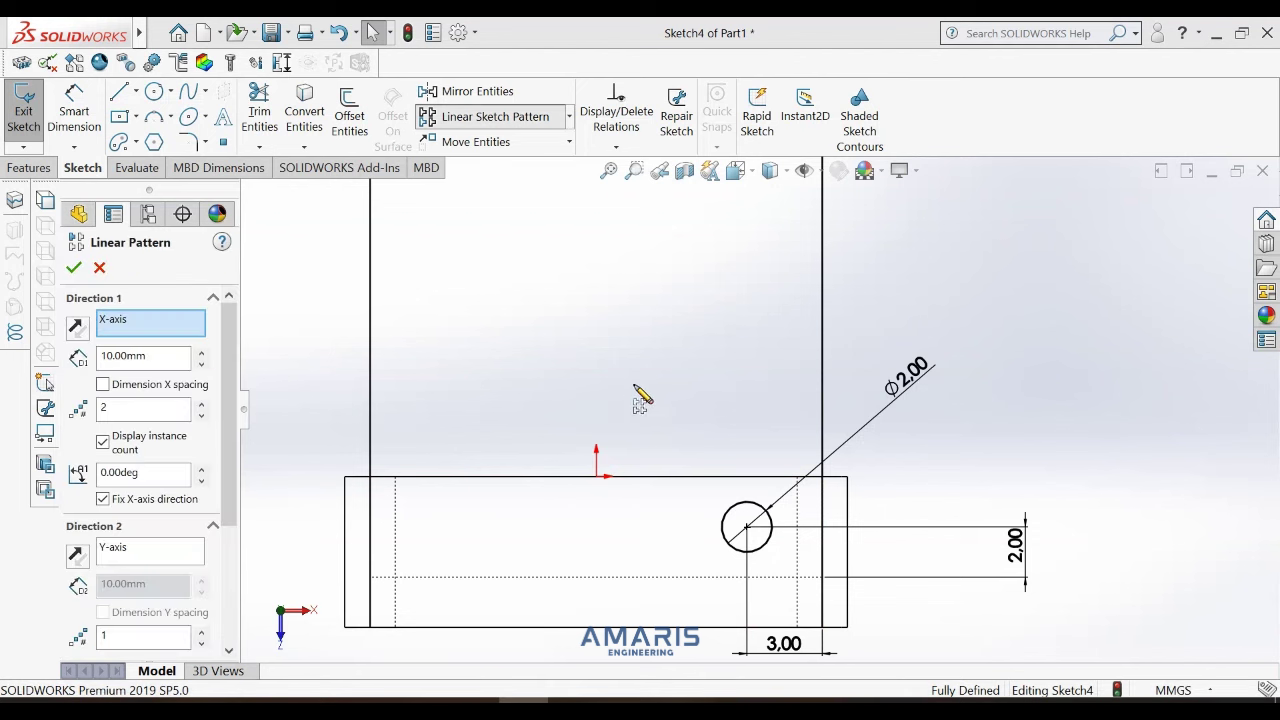
left_click(768, 518)
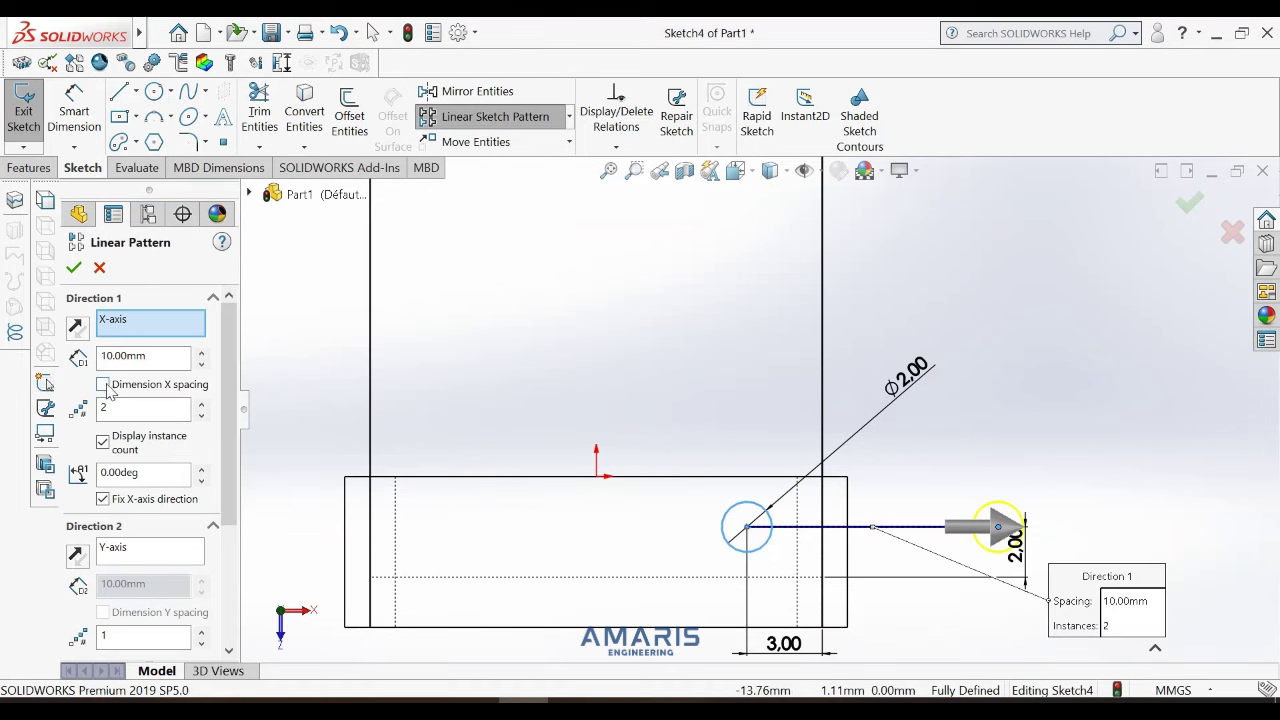
left_click(78, 328)
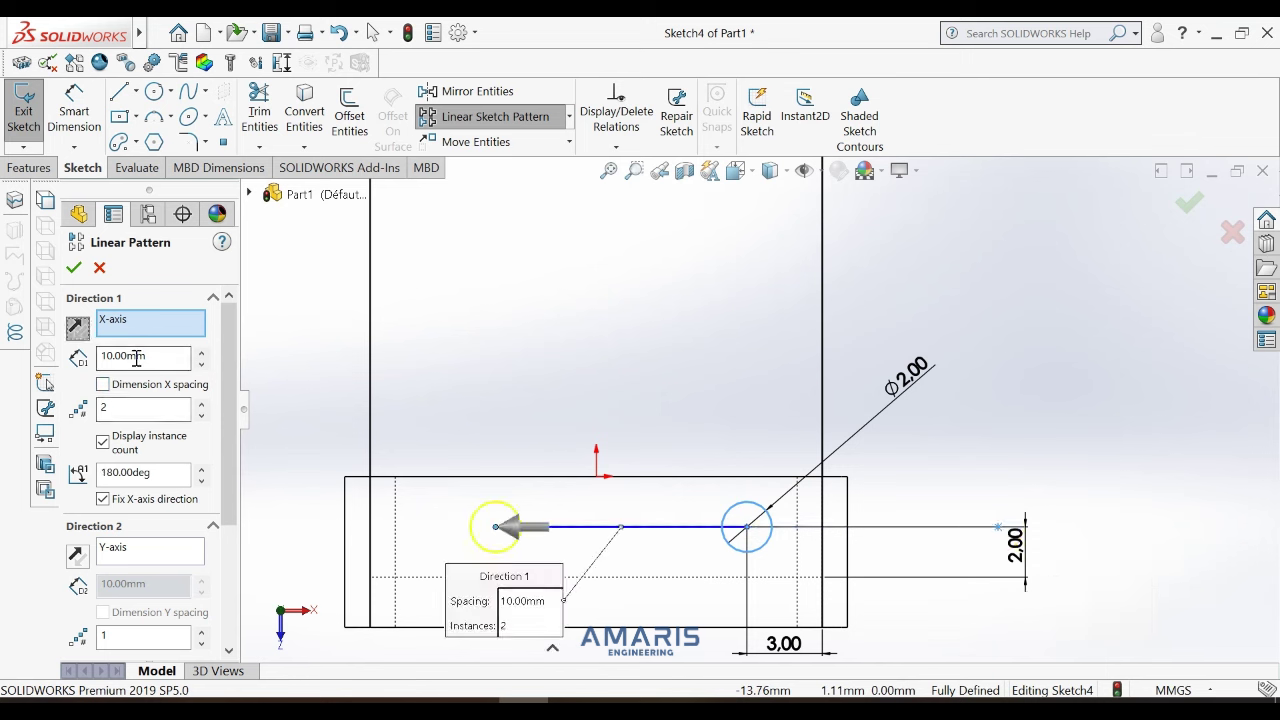
double_click(137, 358)
type("12")
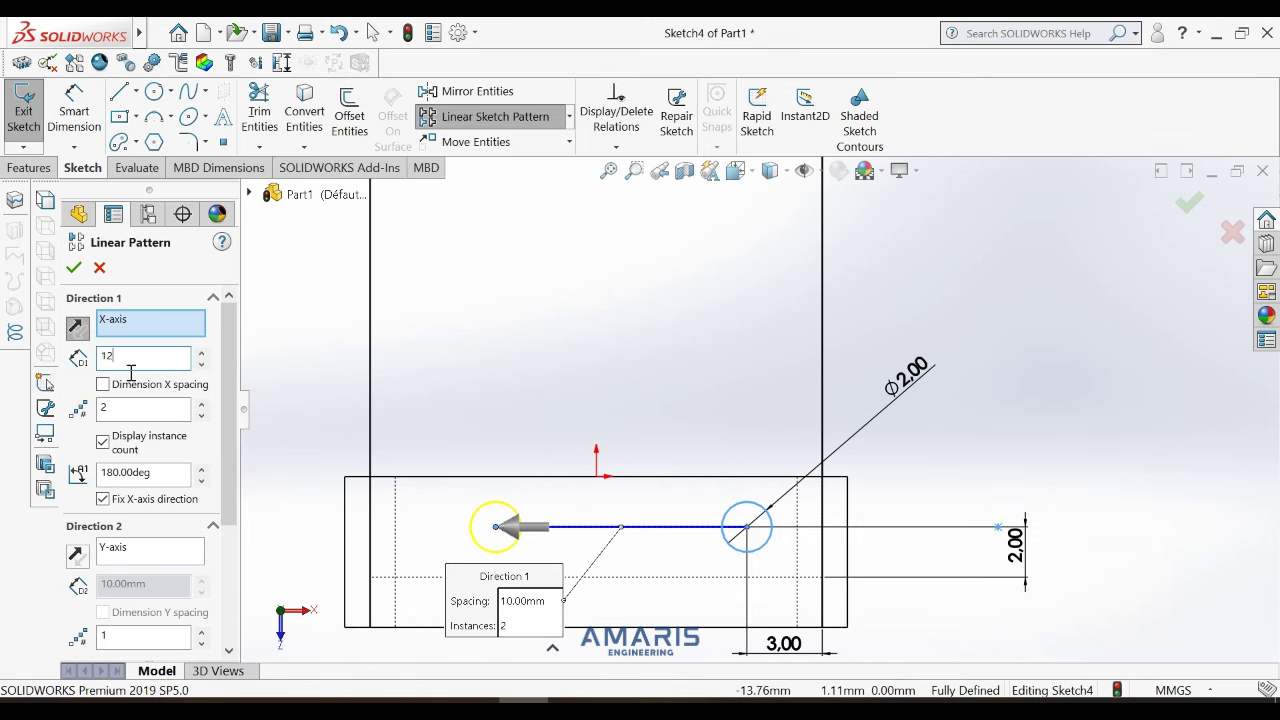
key("Return")
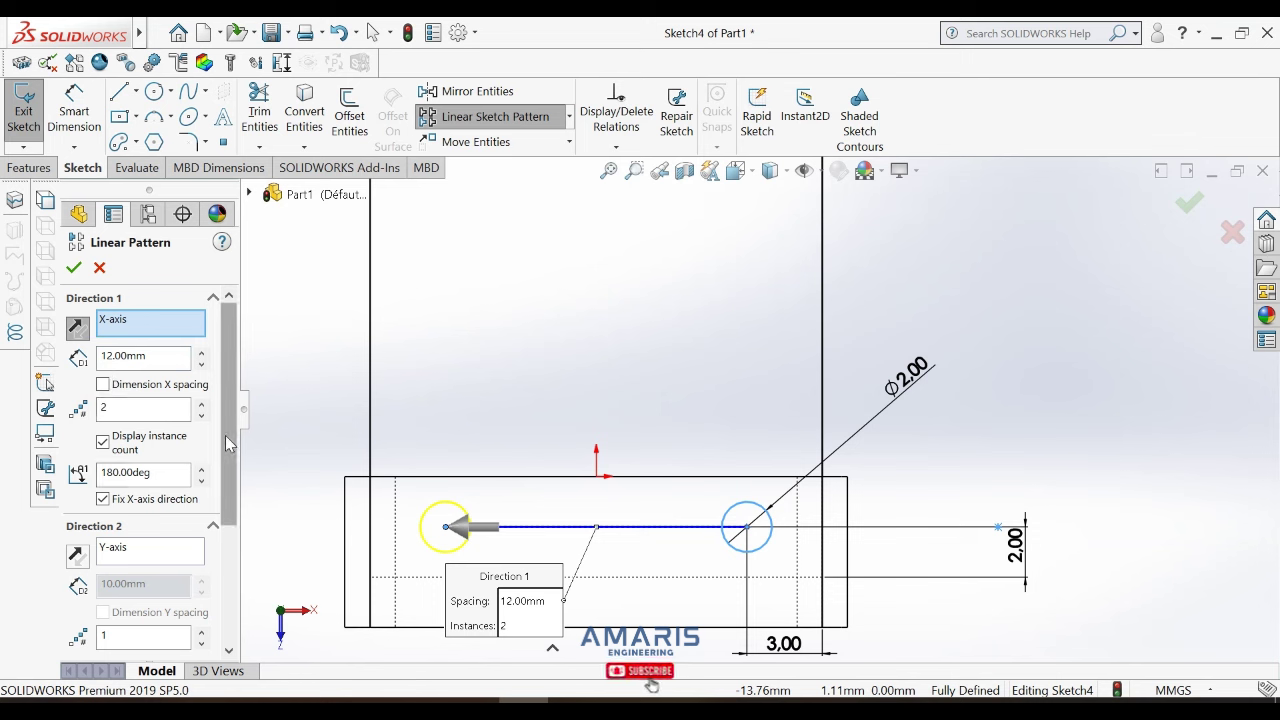
Add a second pattern direction of 2 instances spaced 54 mm and apply the four-circle pattern.
scroll(106, 557, "down", 1)
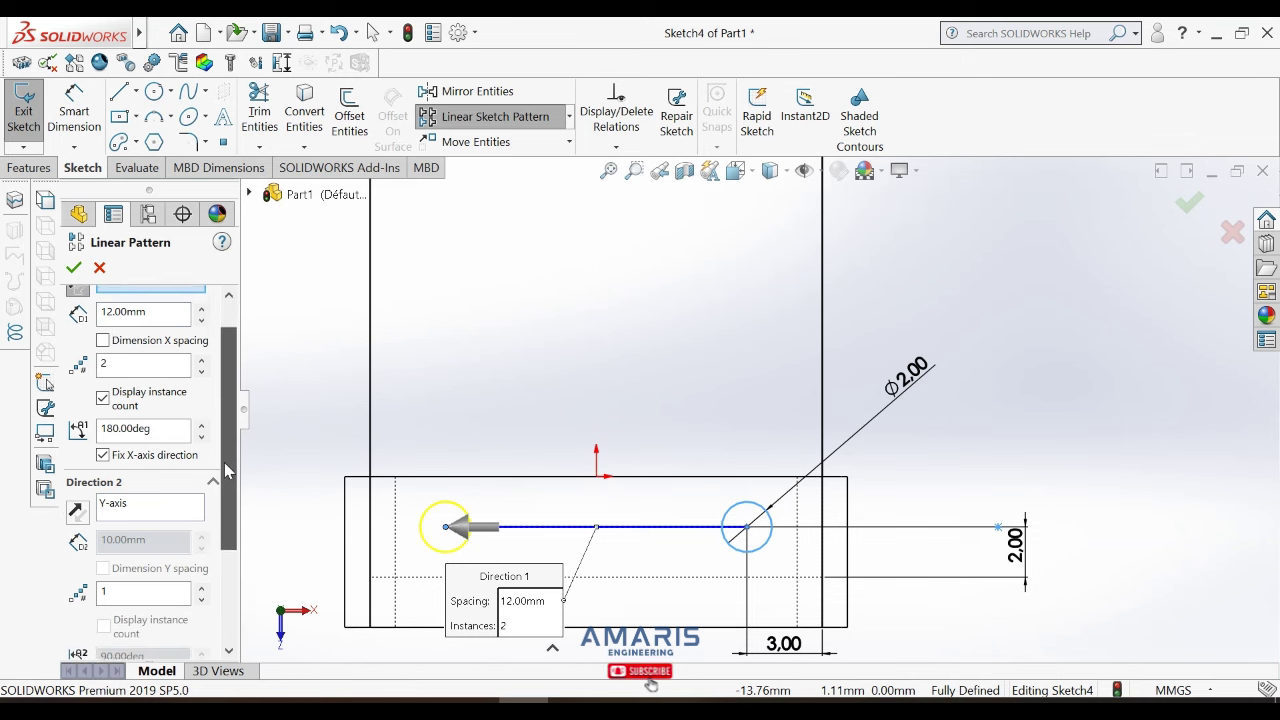
double_click(110, 582)
type("2")
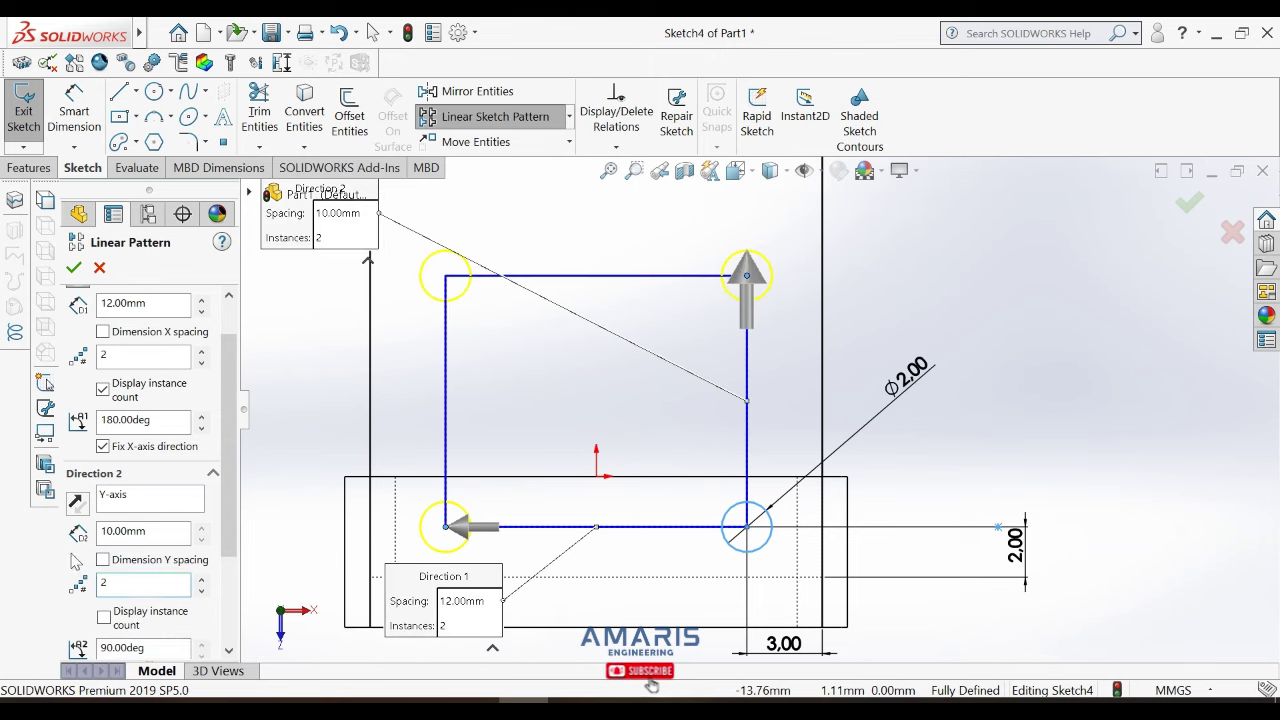
scroll(385, 430, "down", 3)
scroll(700, 350, "up", 2)
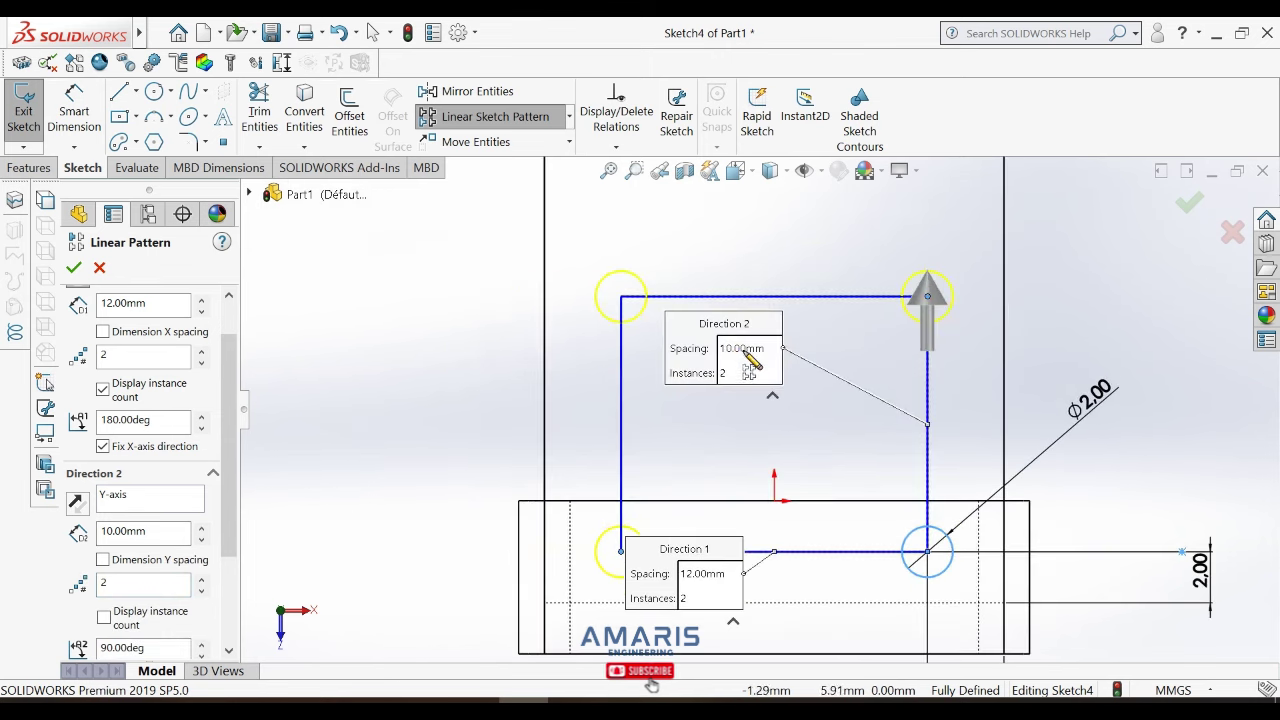
scroll(760, 345, "up", 3)
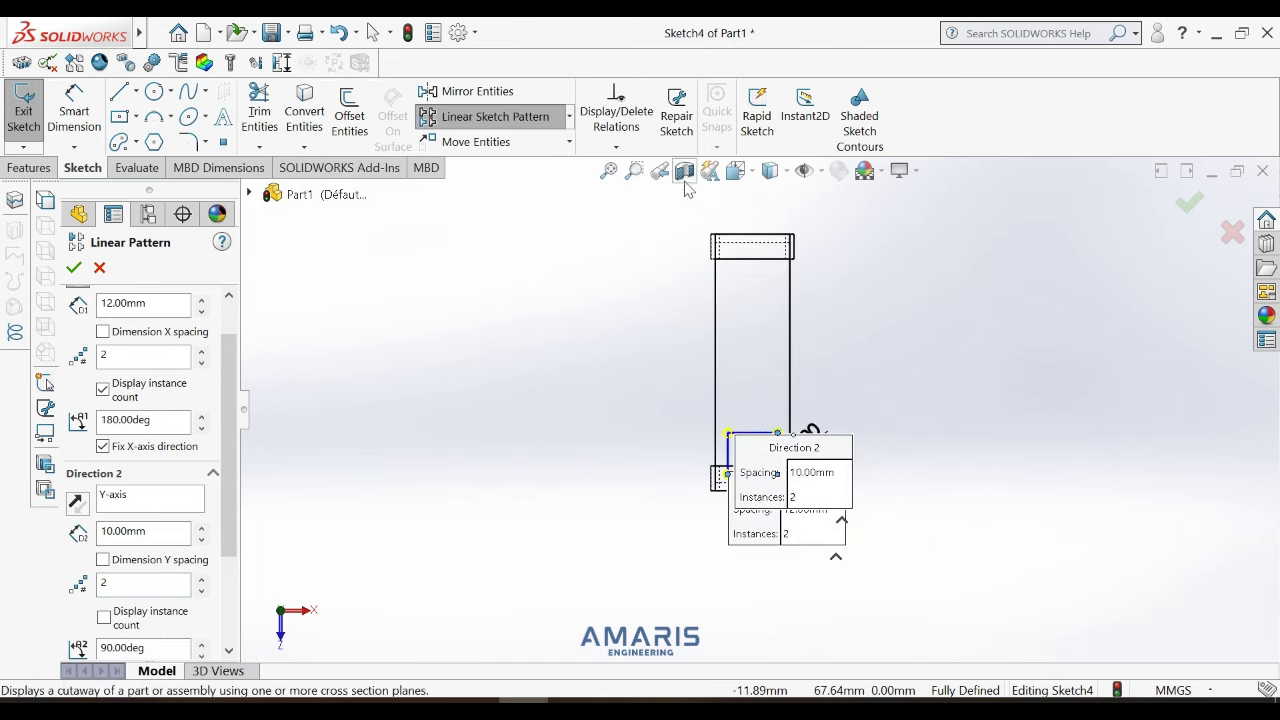
left_click(608, 171)
type("52")
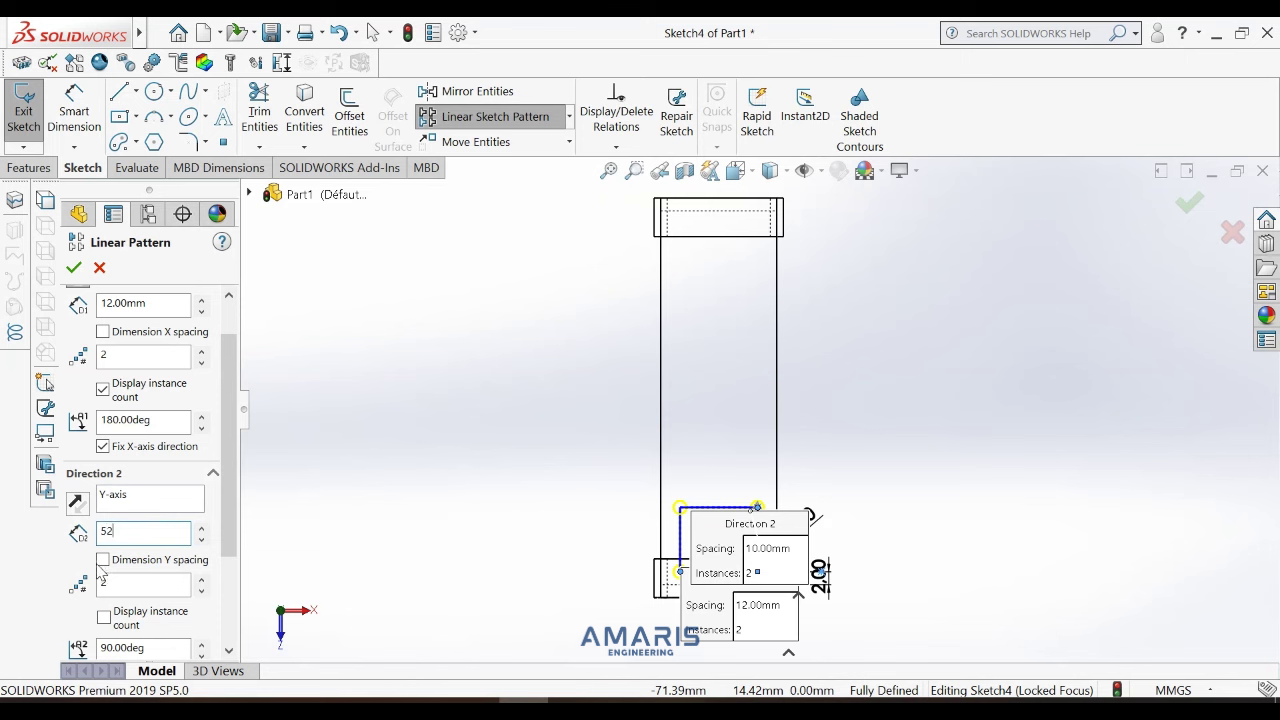
key("Return")
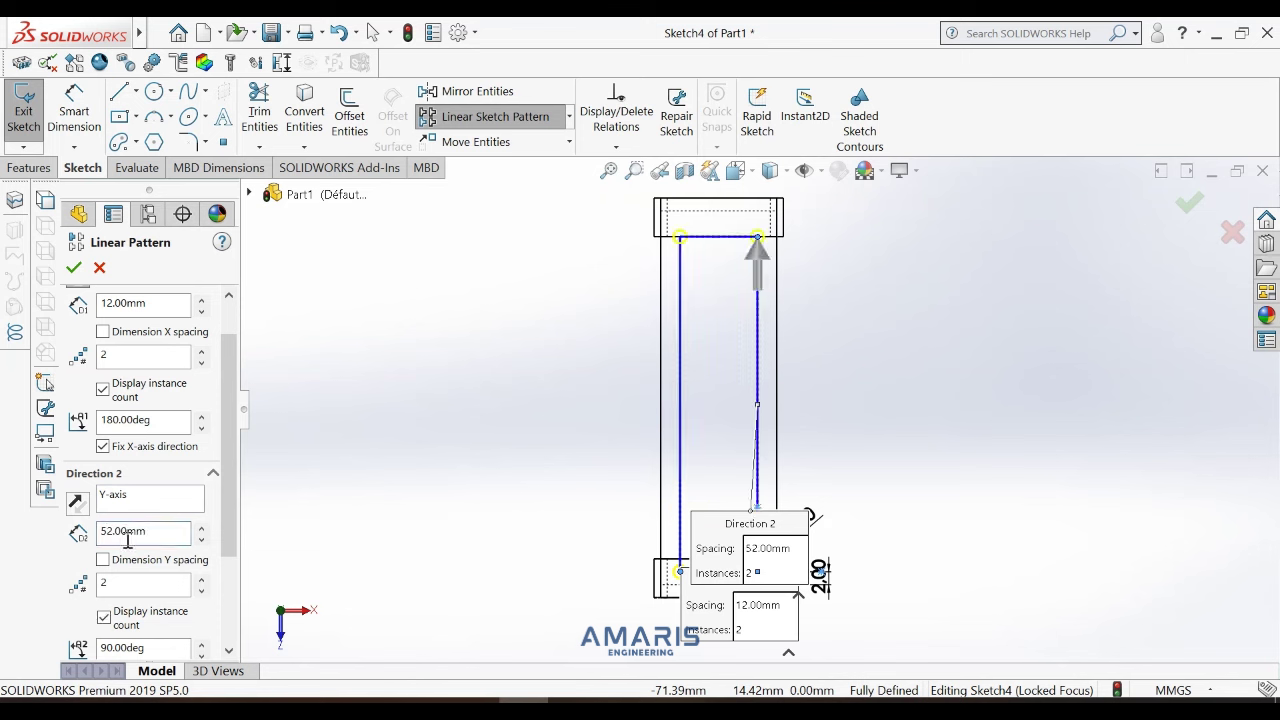
double_click(116, 536)
type("54")
key("Return")
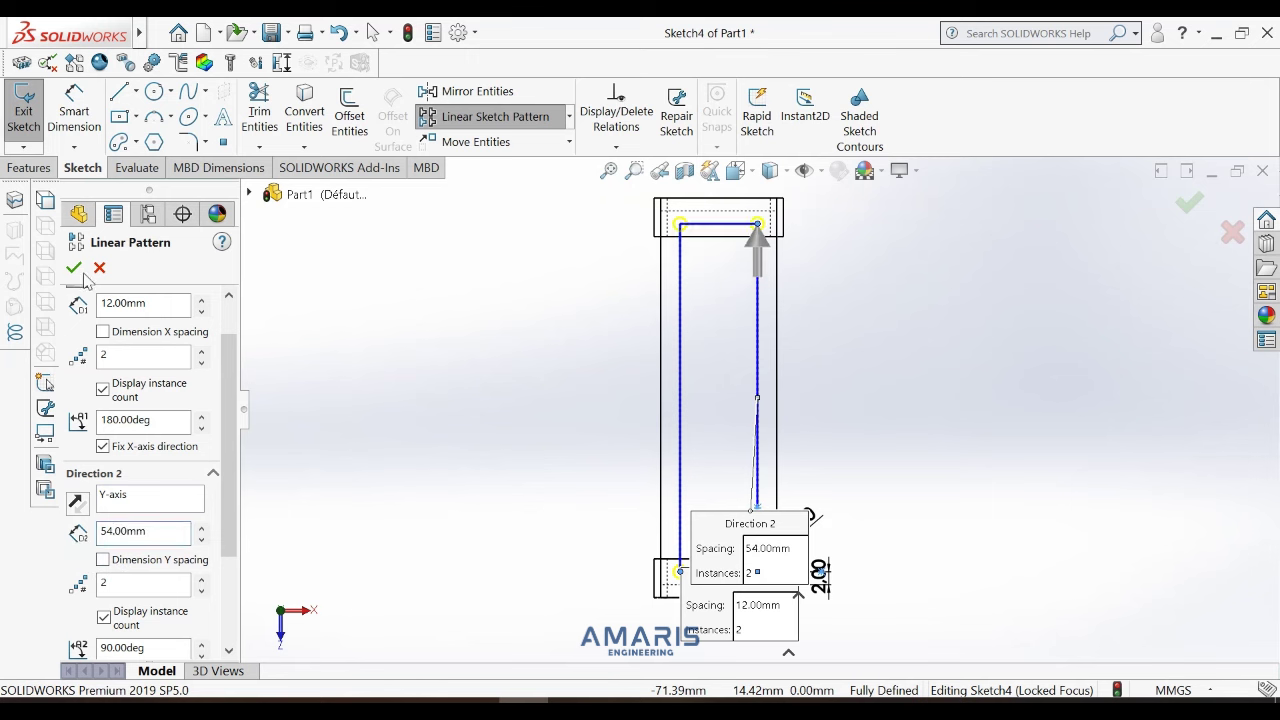
left_click(73, 268)
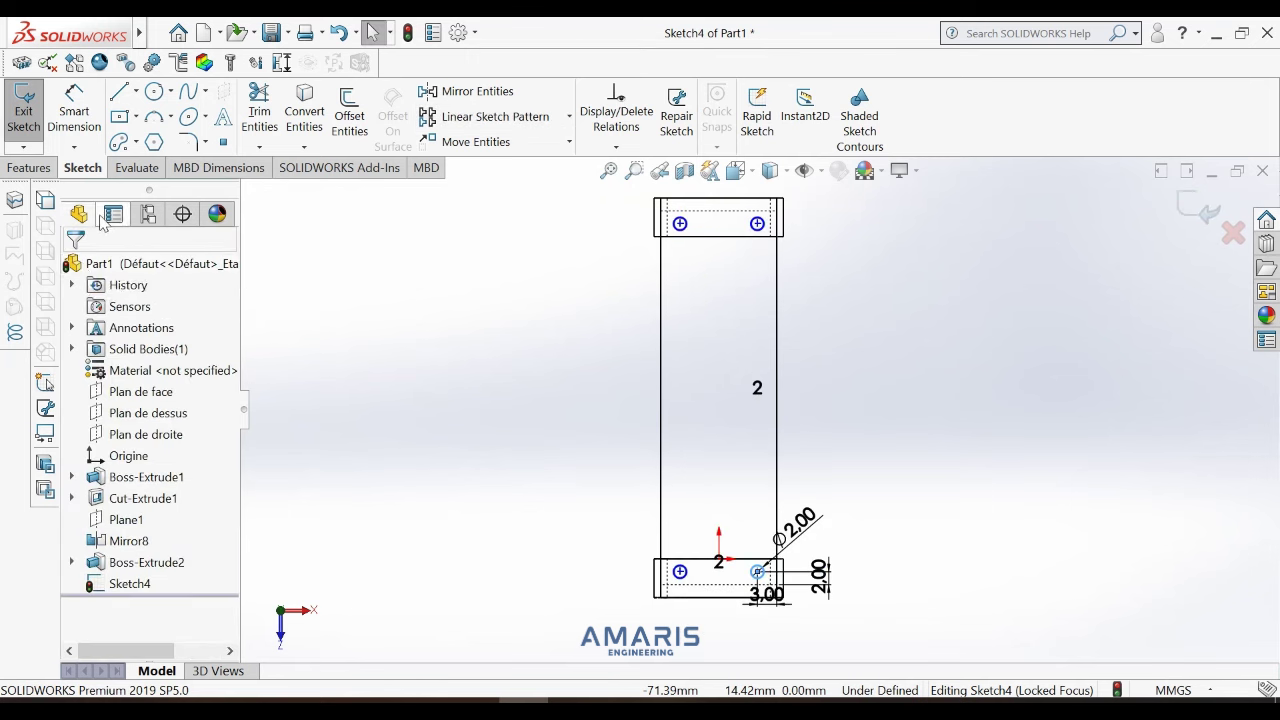
Set the display style to Shaded With Edges and return to the feature commands.
left_click(780, 172)
left_click(772, 198)
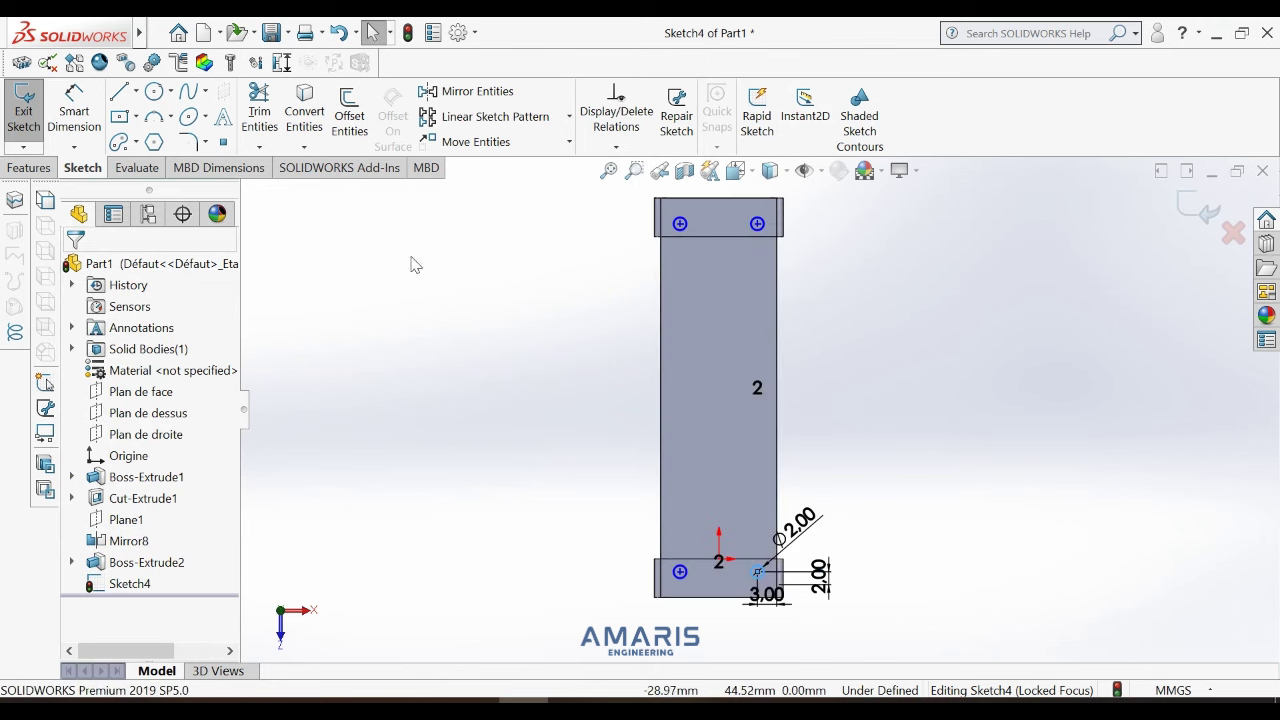
left_click(29, 167)
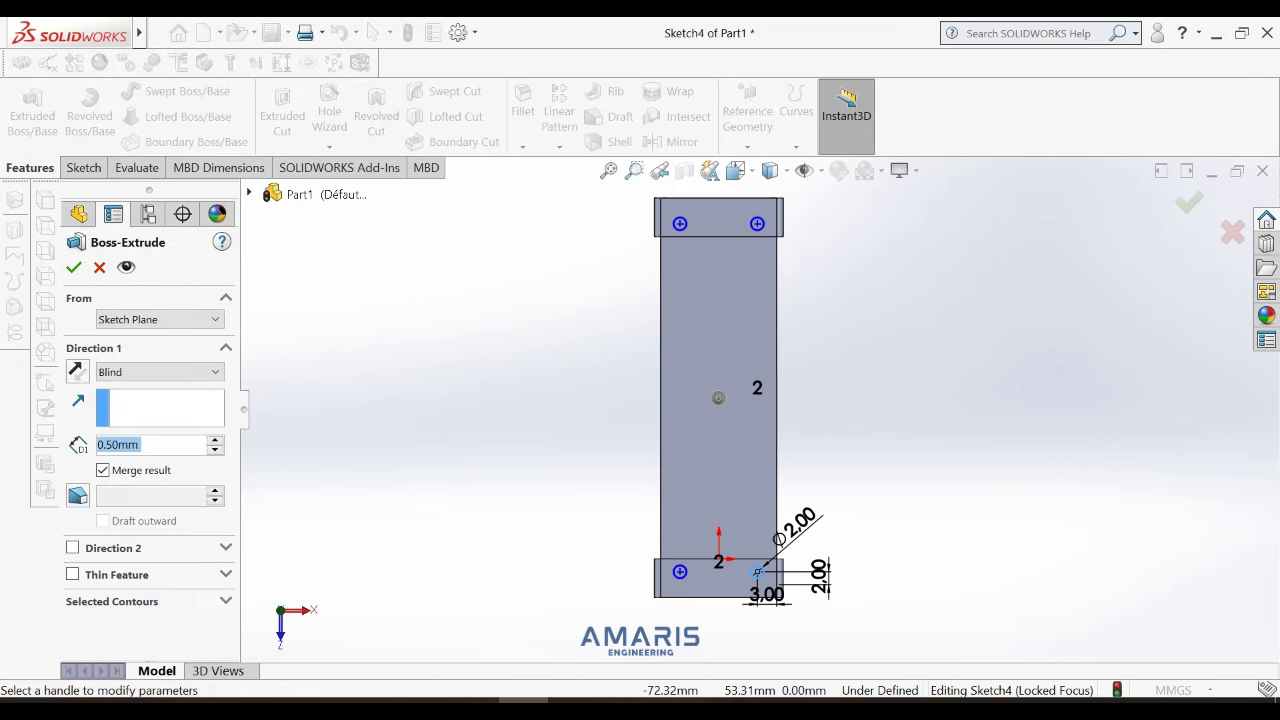
Orbit the view, then extrude the four pin circles 15 mm into Boss-Extrude3.
right_click(380, 355)
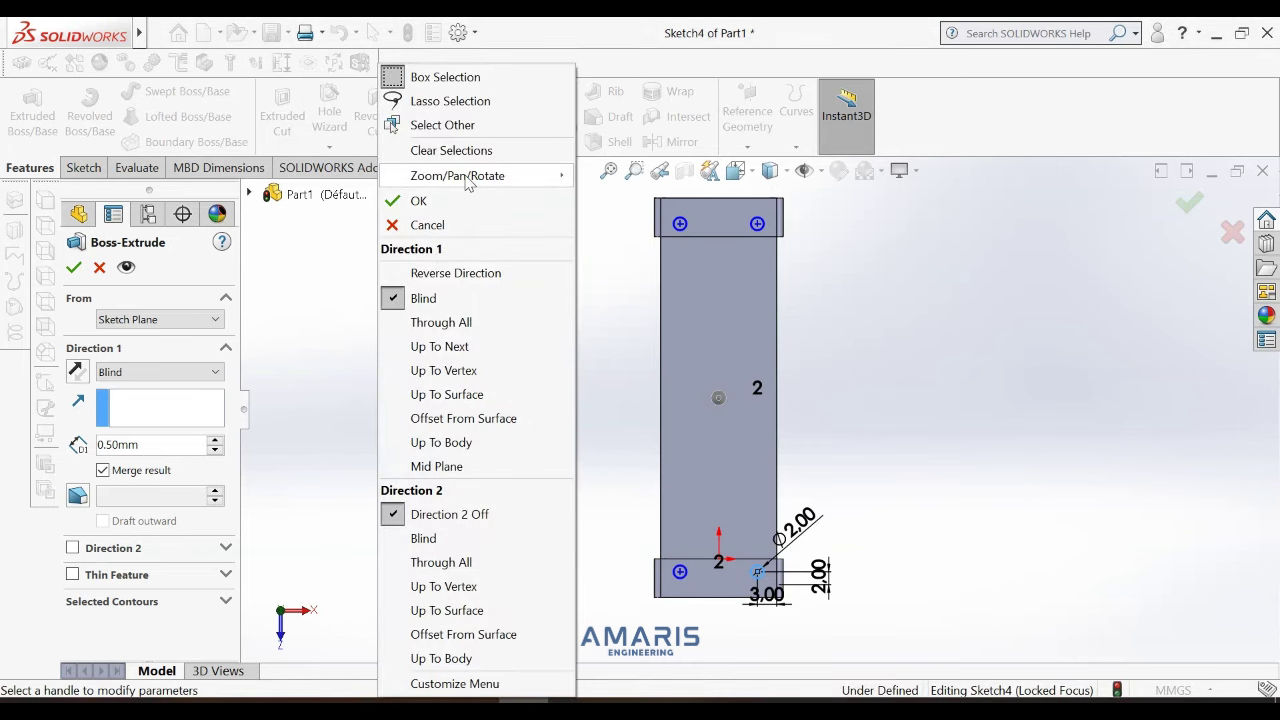
mouse_move(457, 175)
left_click(600, 277)
mouse_move(494, 323)
left_mouse_down()
mouse_move(558, 208)
mouse_move(520, 394)
mouse_move(474, 417)
mouse_move(449, 374)
mouse_move(485, 424)
mouse_move(534, 366)
mouse_move(666, 427)
mouse_move(677, 463)
left_mouse_up()
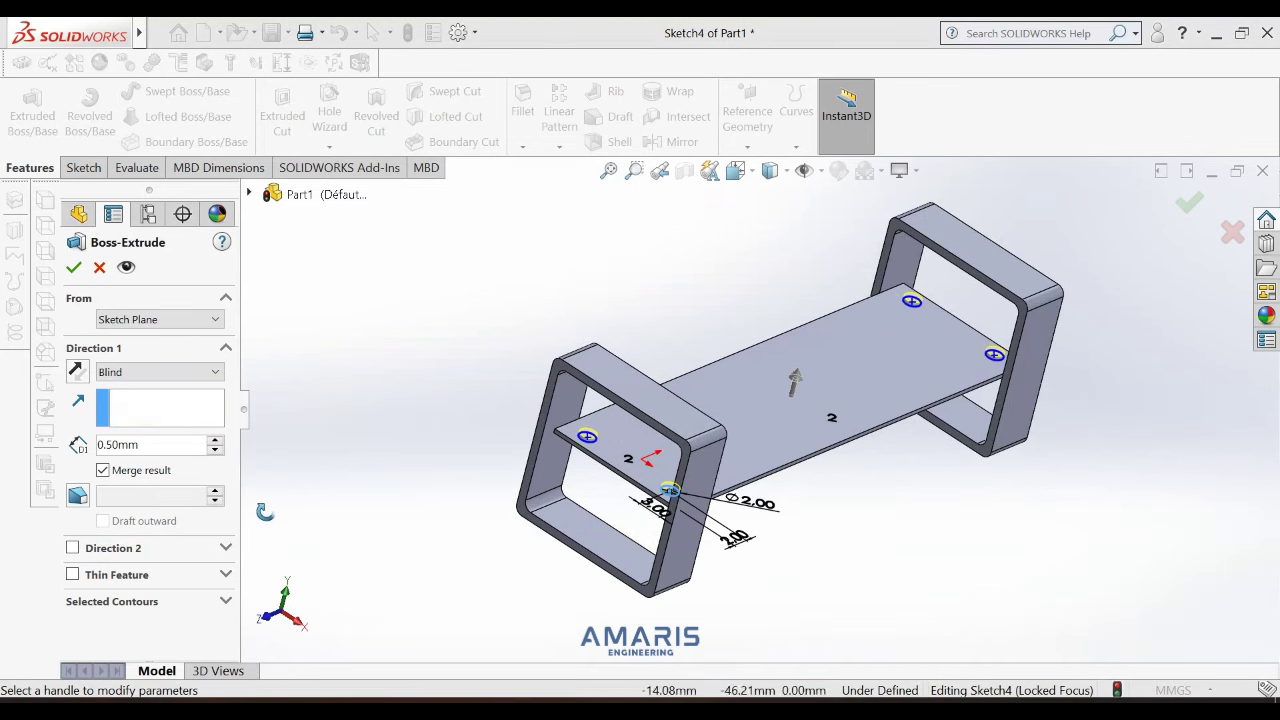
right_click(370, 460)
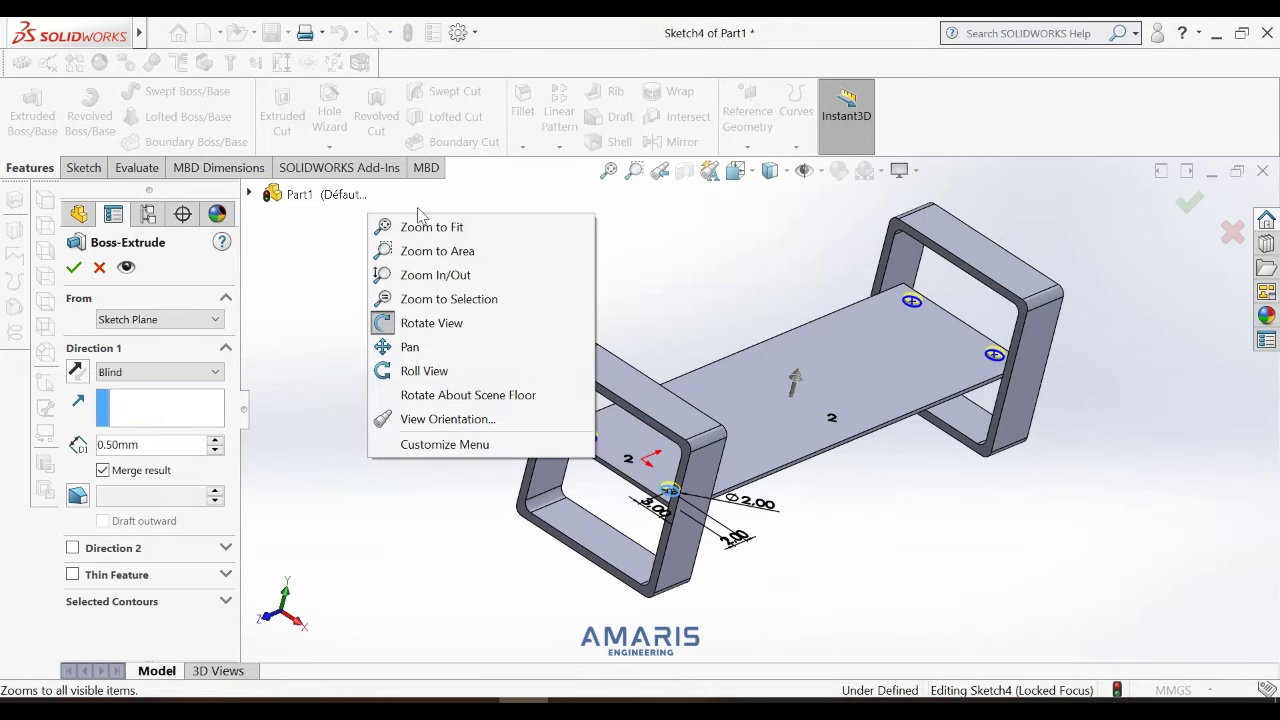
left_click(121, 449)
type("15")
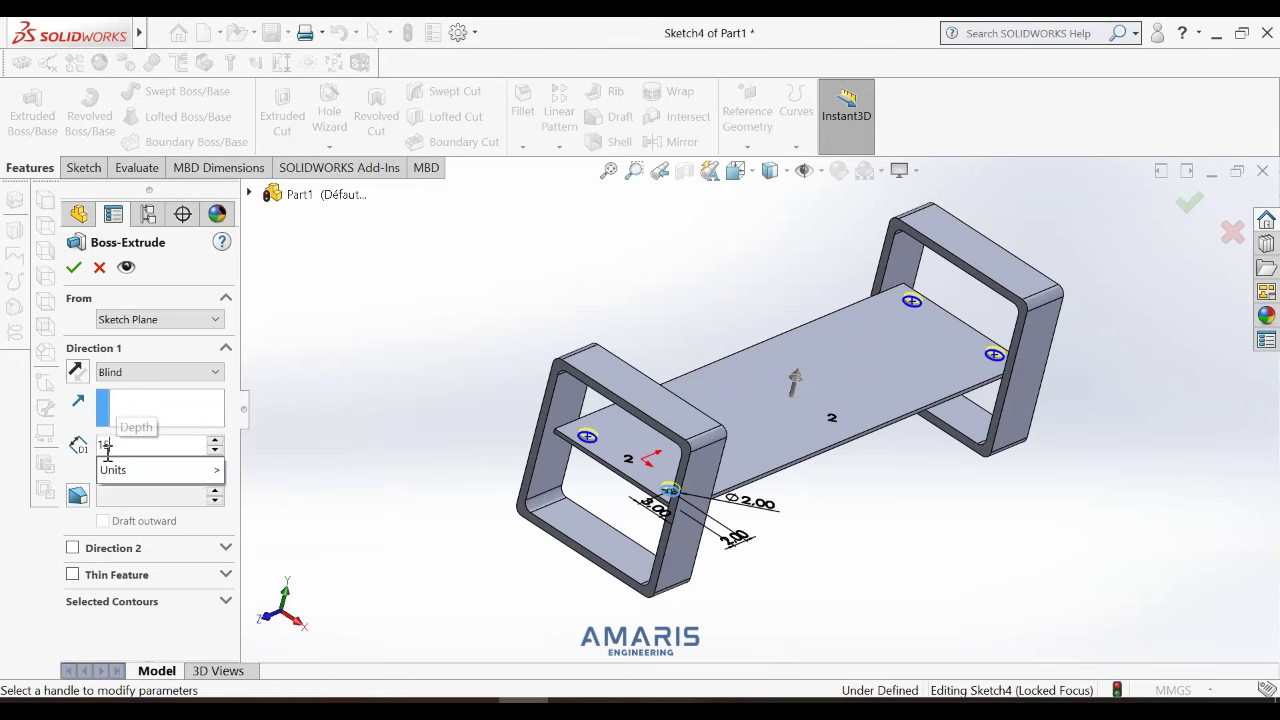
key("Return")
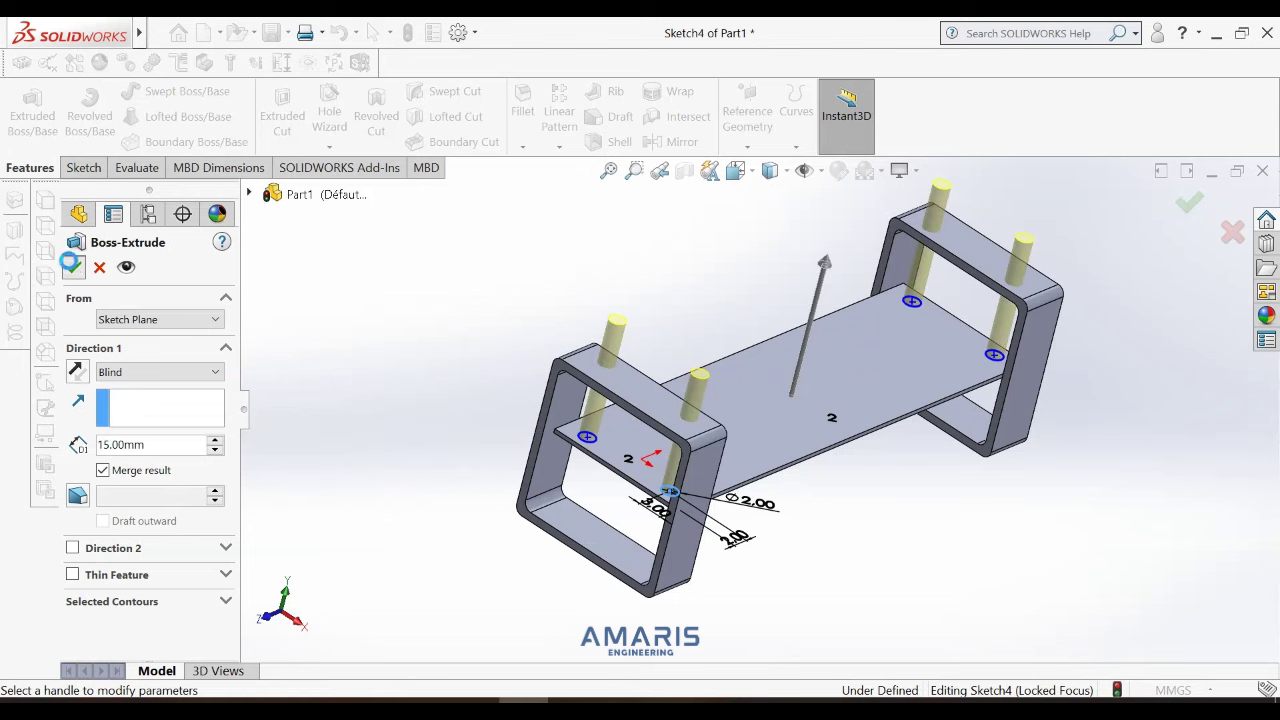
left_click(70, 264)
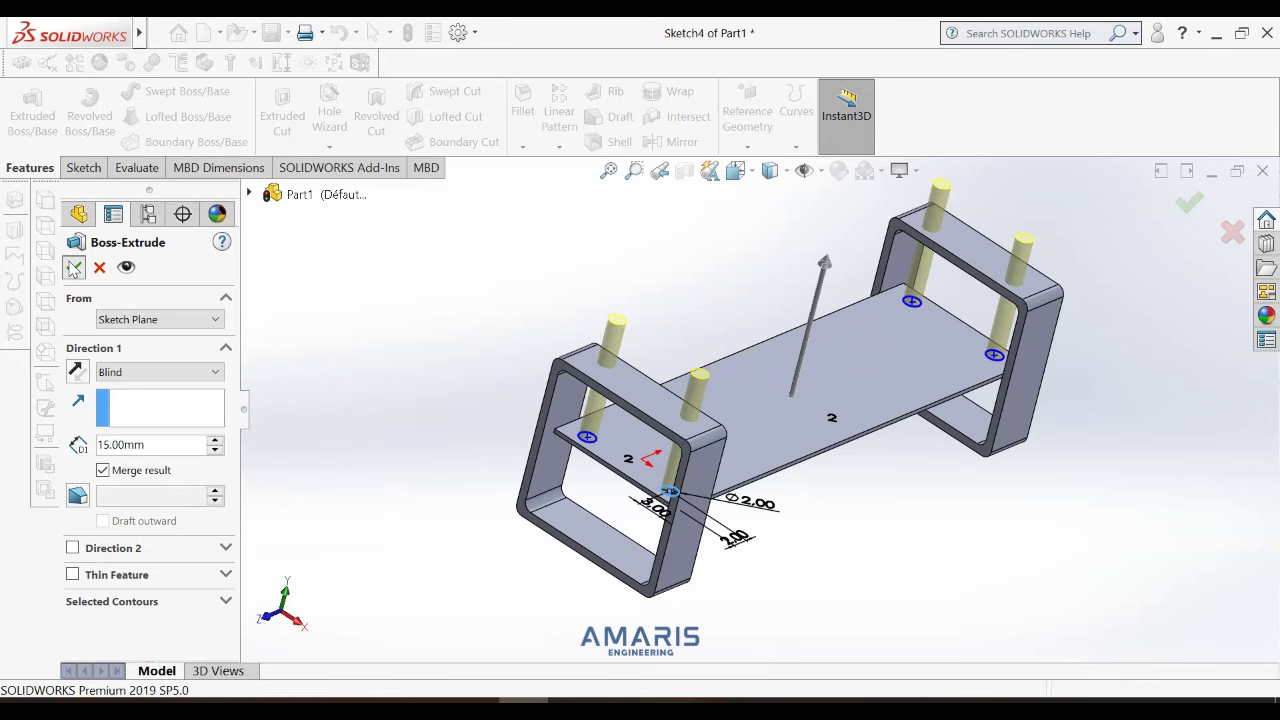
Clear the selection, zoom to fit and switch to the isometric view.
left_click(348, 357)
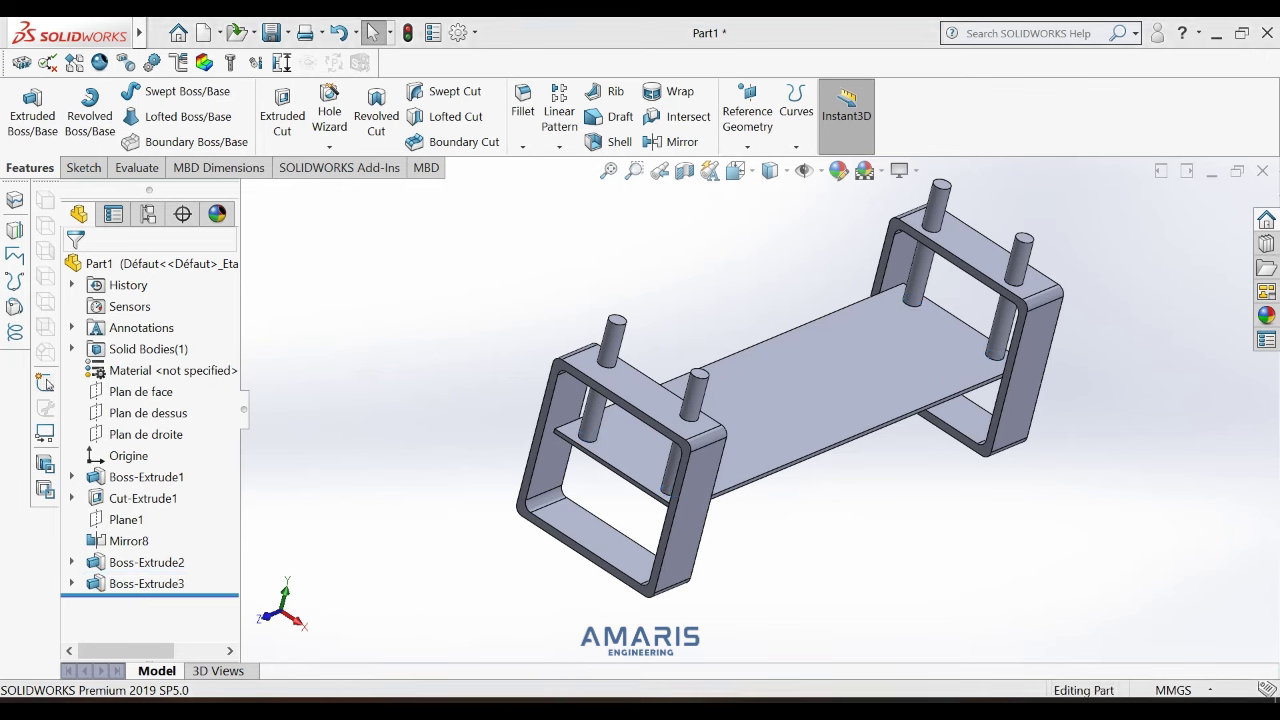
left_click(607, 173)
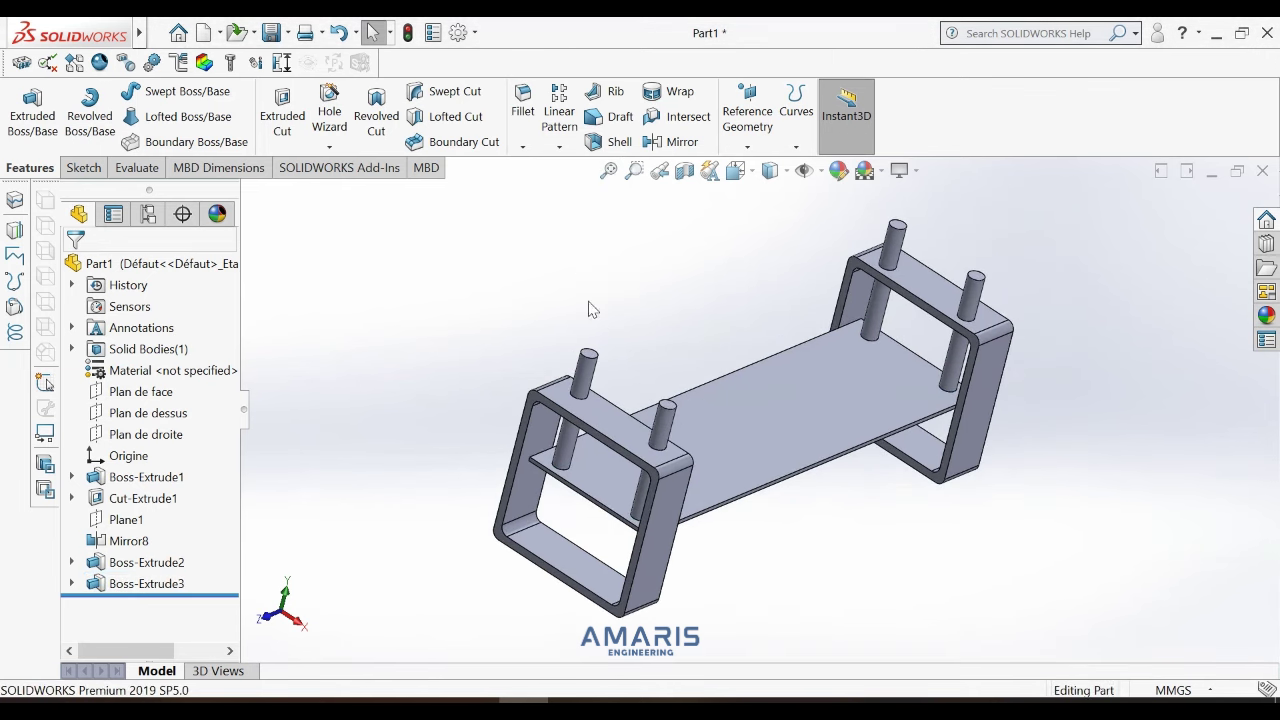
left_click(736, 170)
left_click(603, 477)
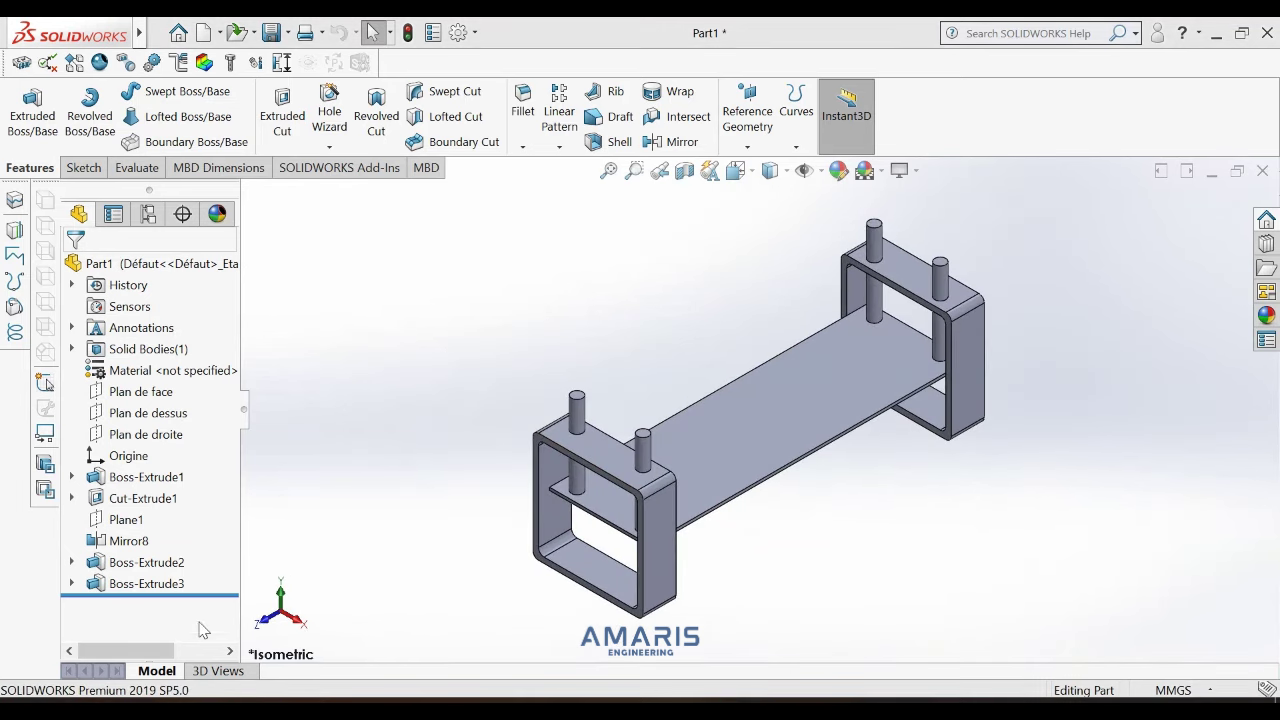
Start a new reference plane offset from Plan de dessus.
left_click(750, 146)
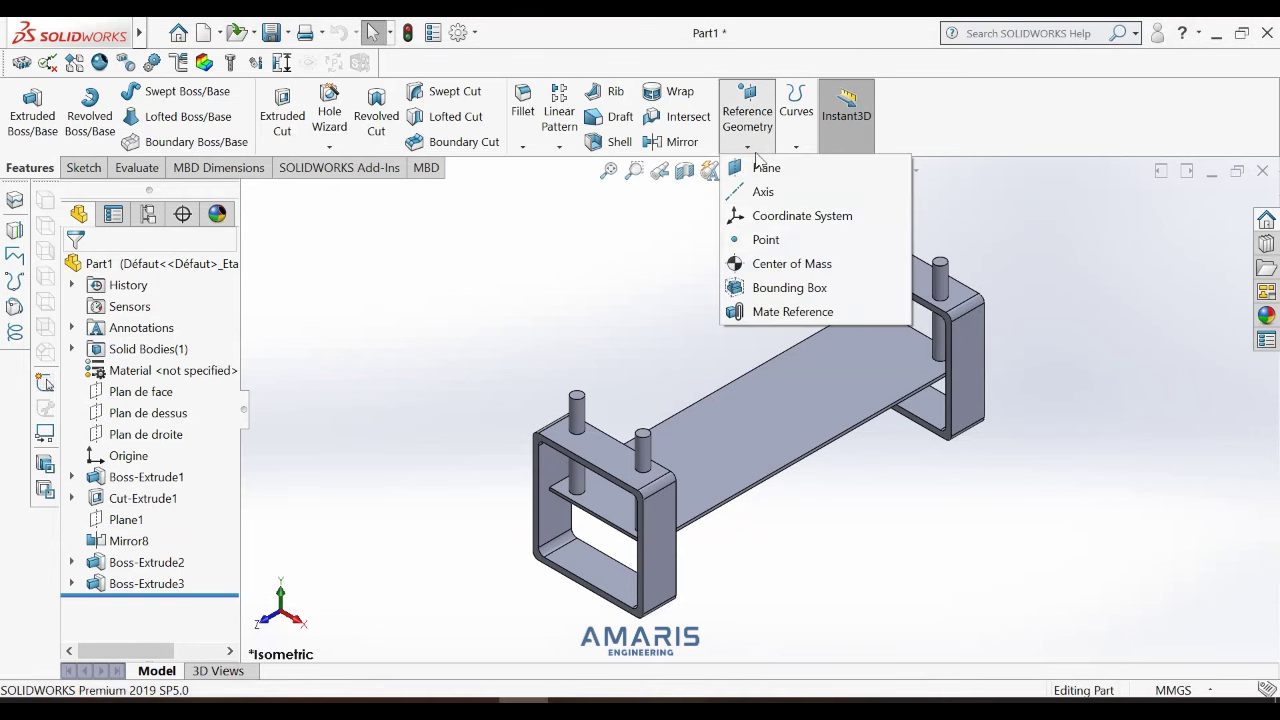
left_click(770, 166)
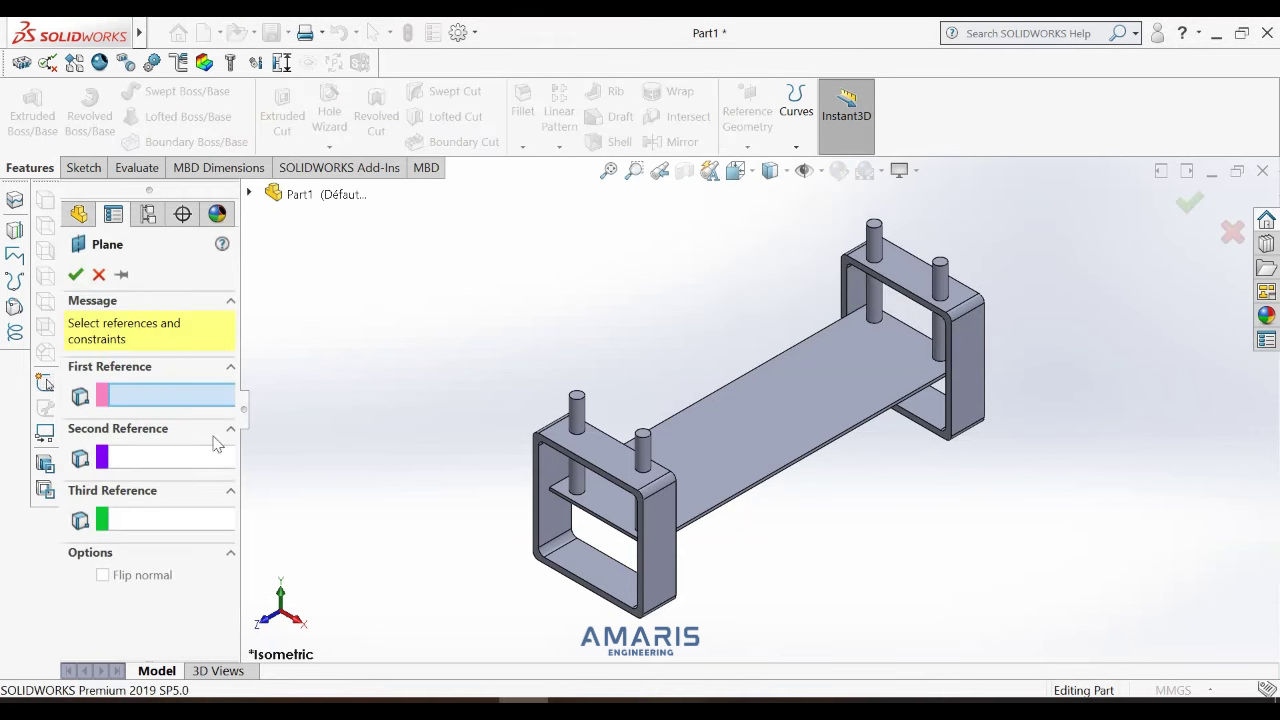
left_click(250, 194)
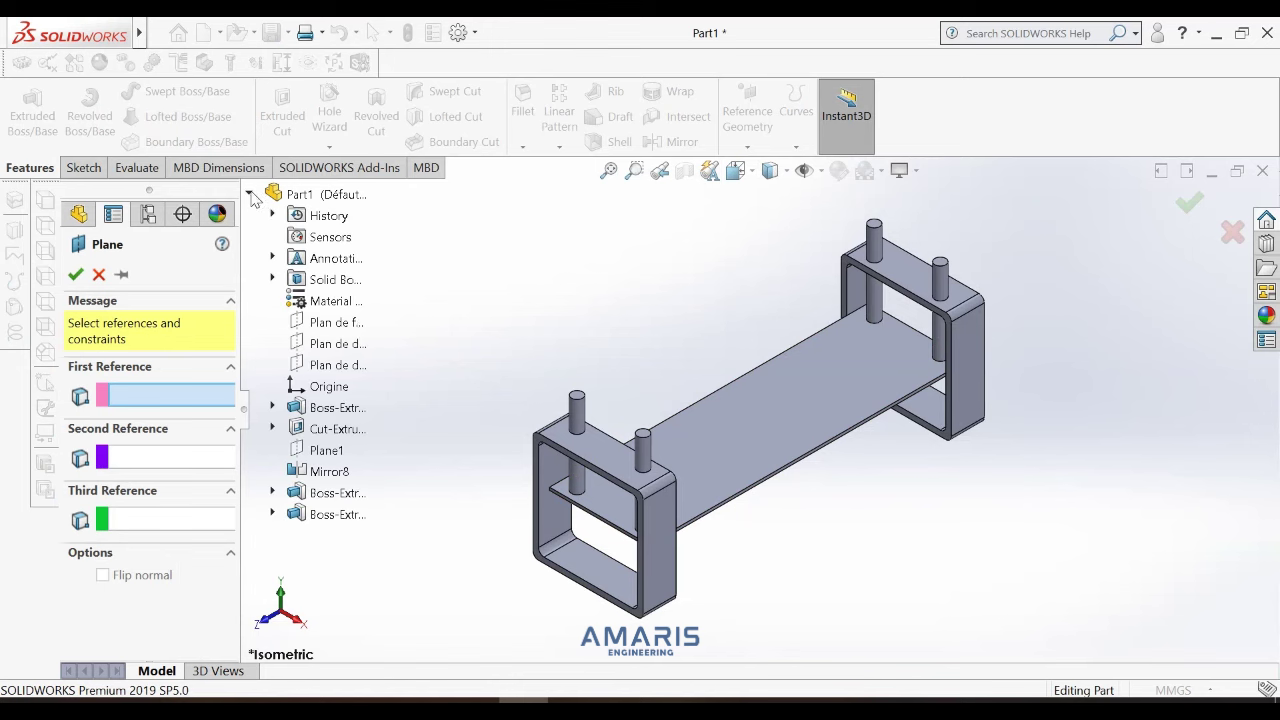
left_click(341, 343)
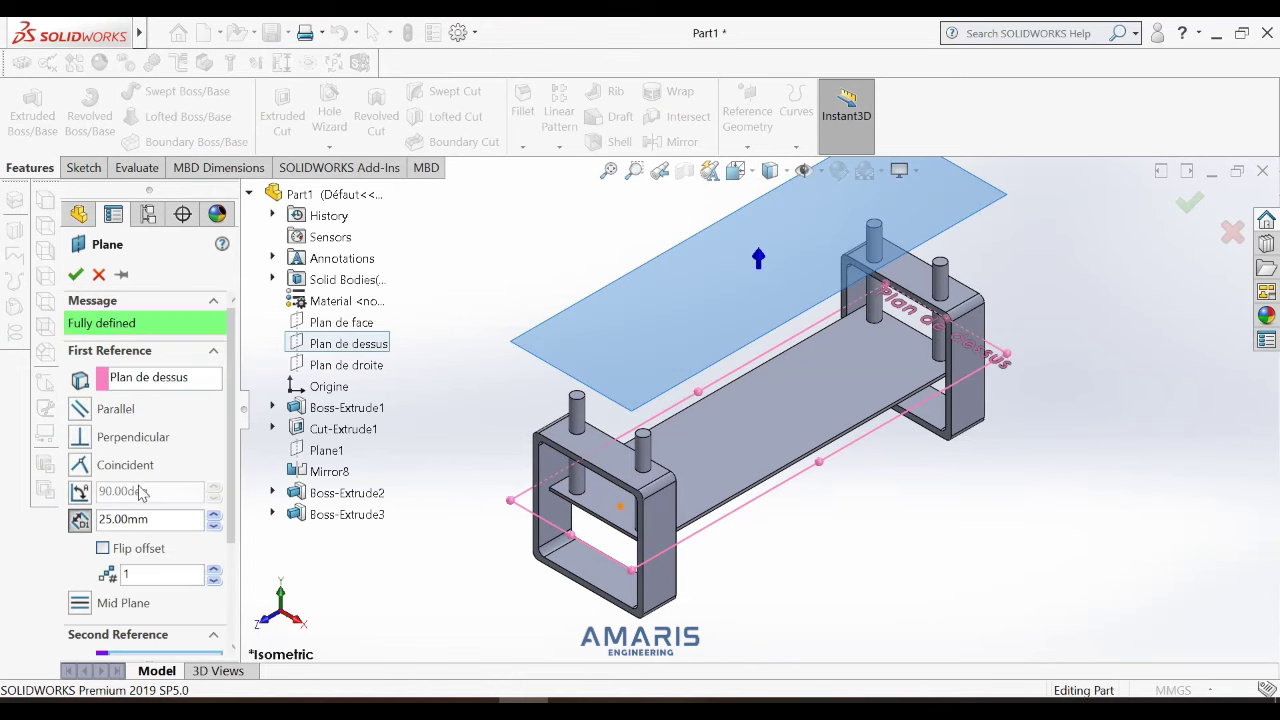
double_click(138, 520)
type("16")
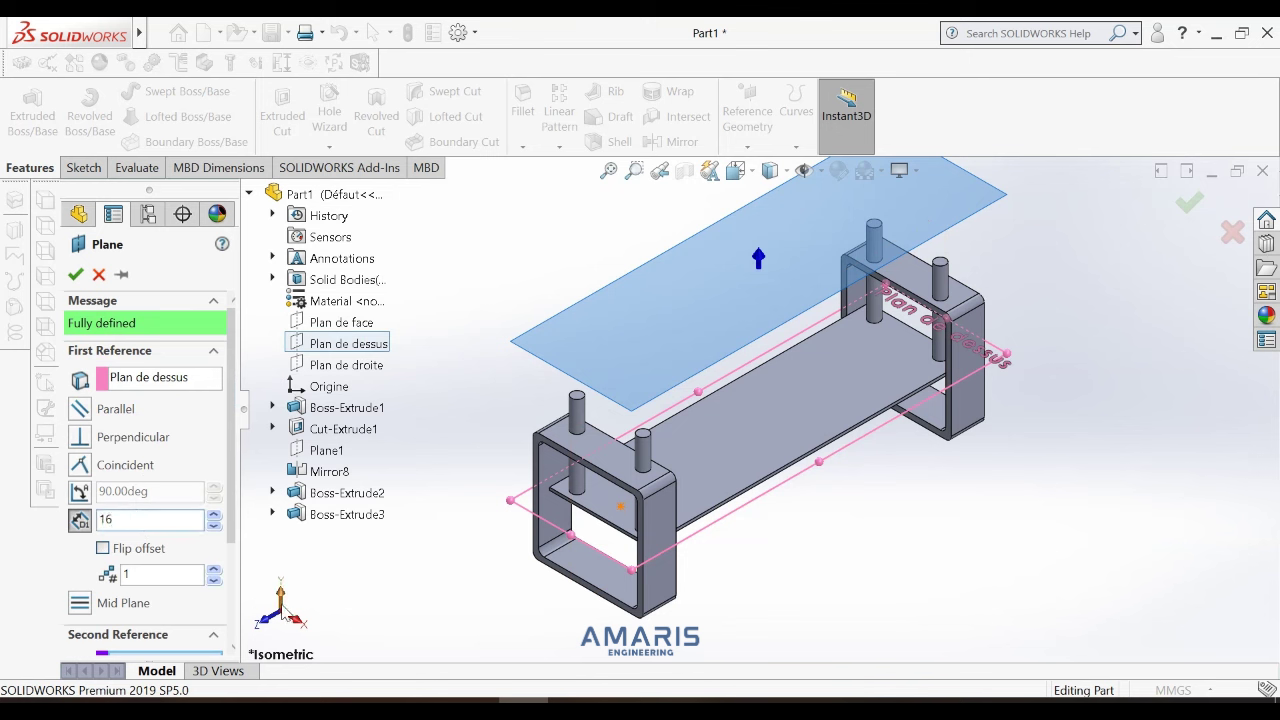
key("Return")
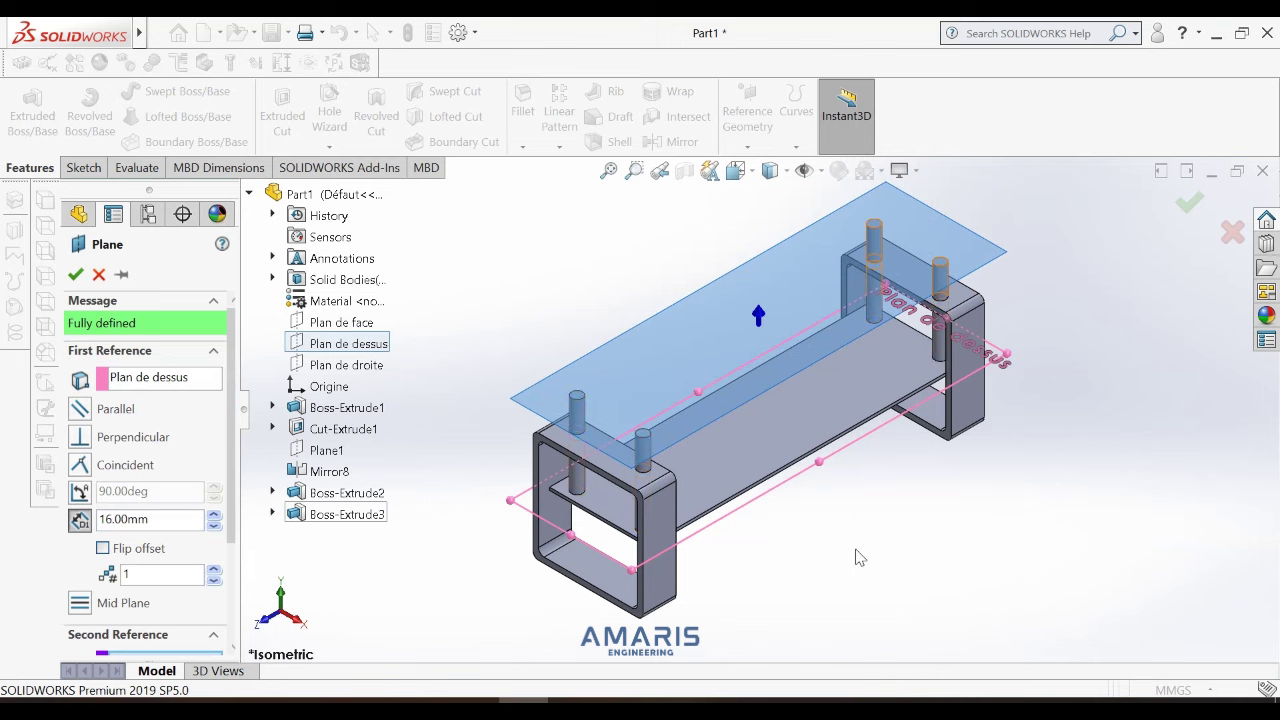
Orbit to see the plane edge-on, set its offset to 15 mm and accept Plane2.
right_click(864, 562)
mouse_move(936, 388)
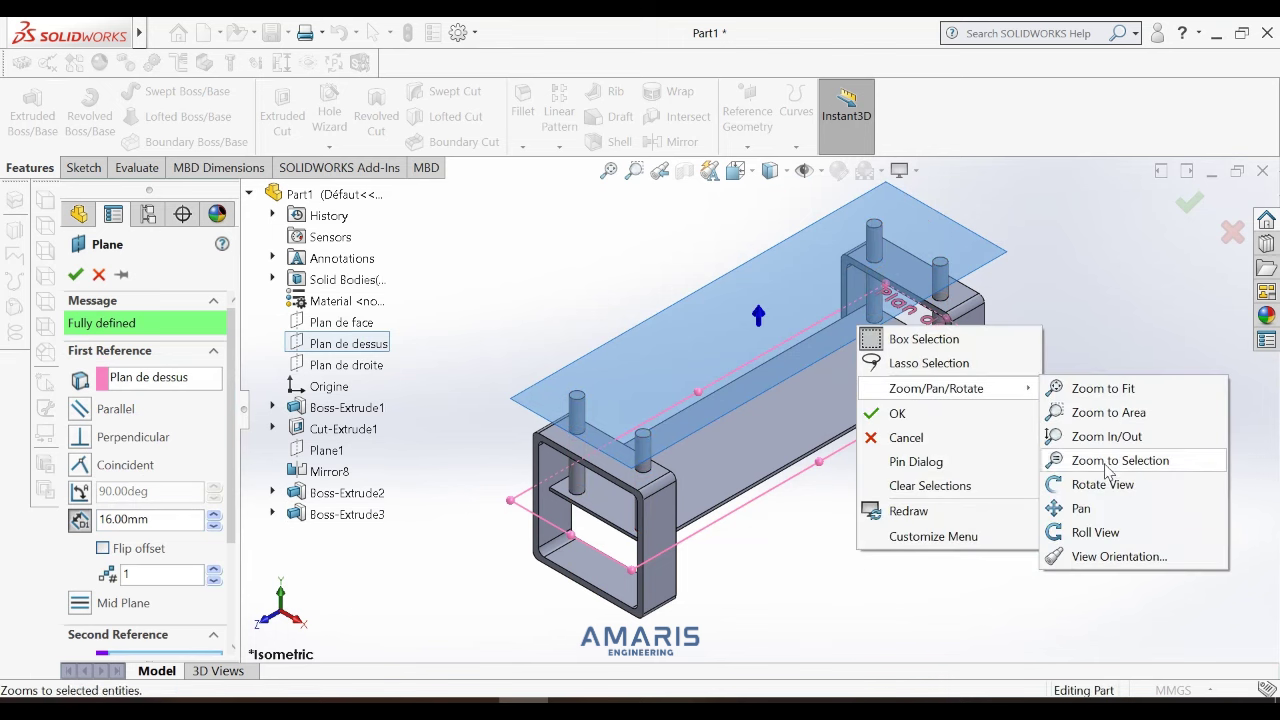
left_click(1100, 484)
mouse_move(777, 491)
left_mouse_down()
mouse_move(784, 430)
mouse_move(830, 432)
left_mouse_up()
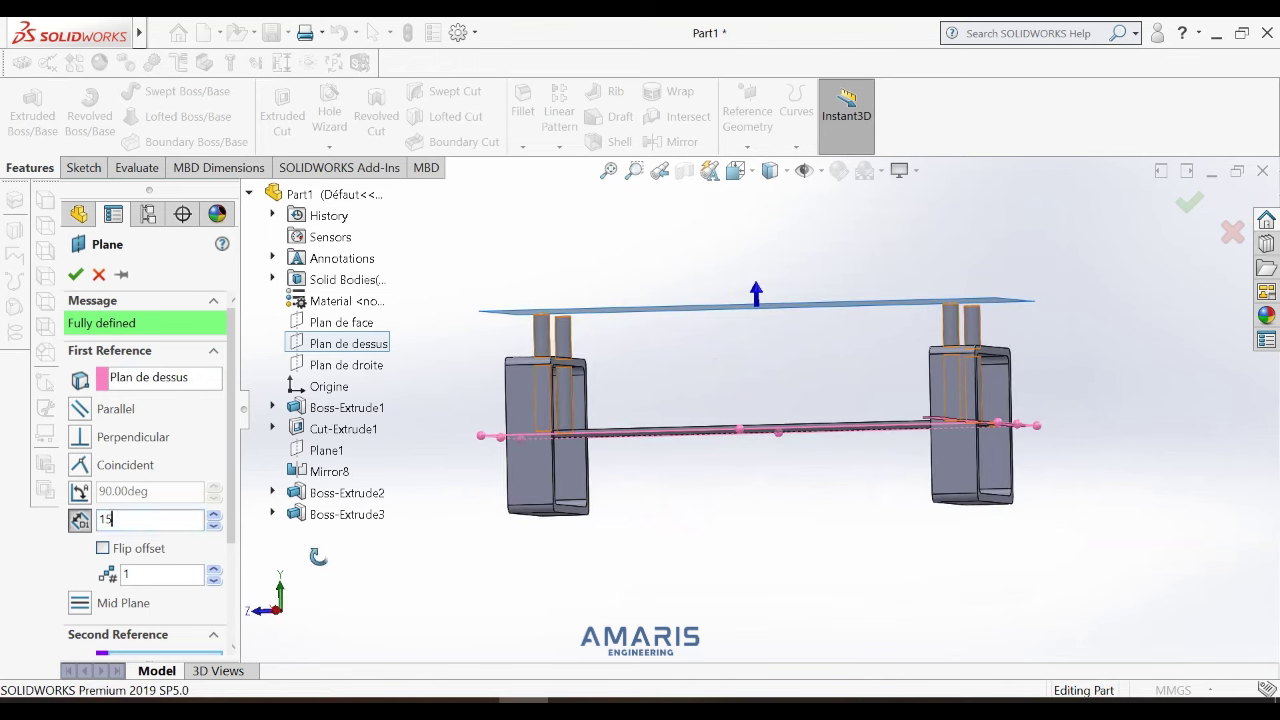
left_click_drag(744, 558, 762, 574)
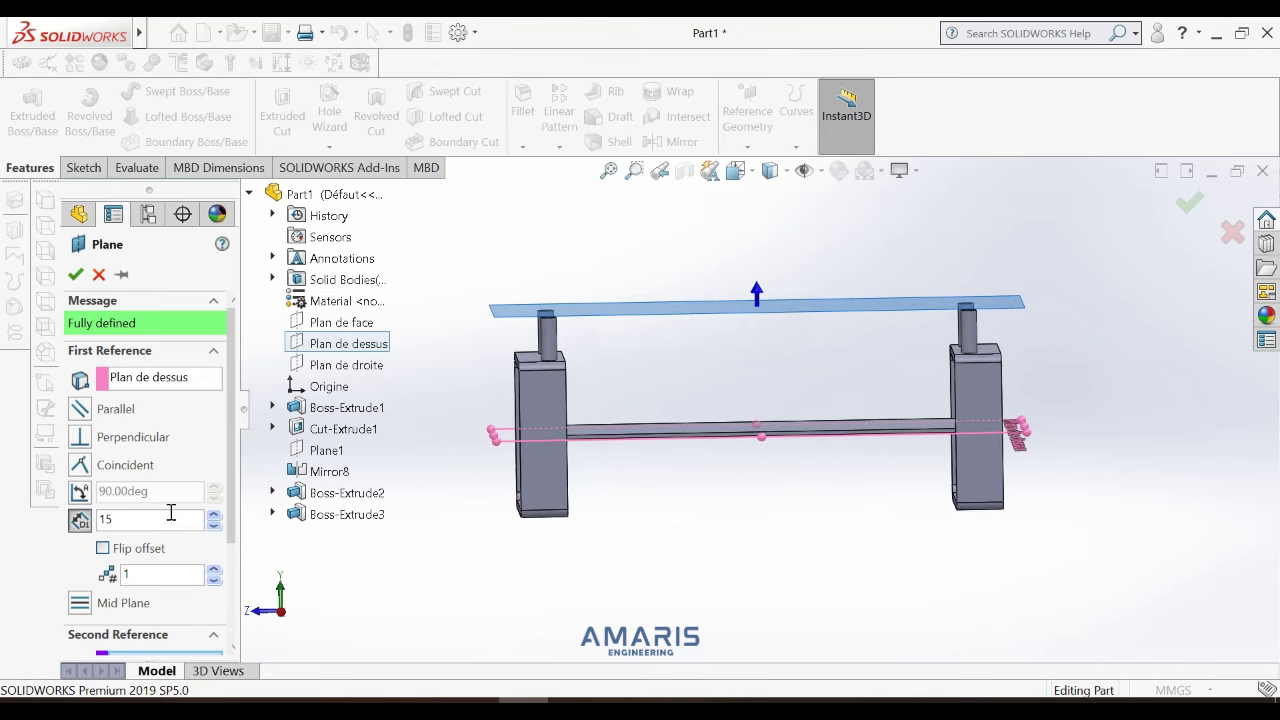
key("Return")
left_click_drag(585, 580, 576, 571)
left_click(75, 275)
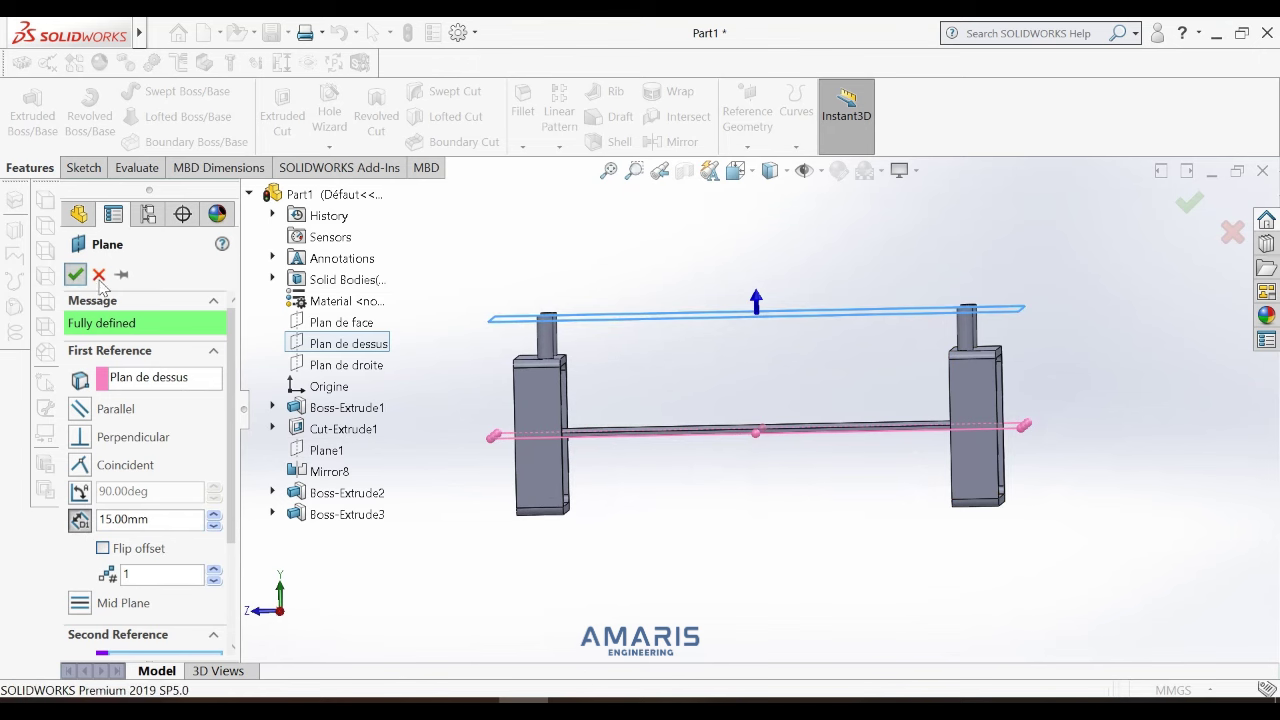
View Plane2 face-on and start a centre rectangle sketch on it.
right_click(125, 607)
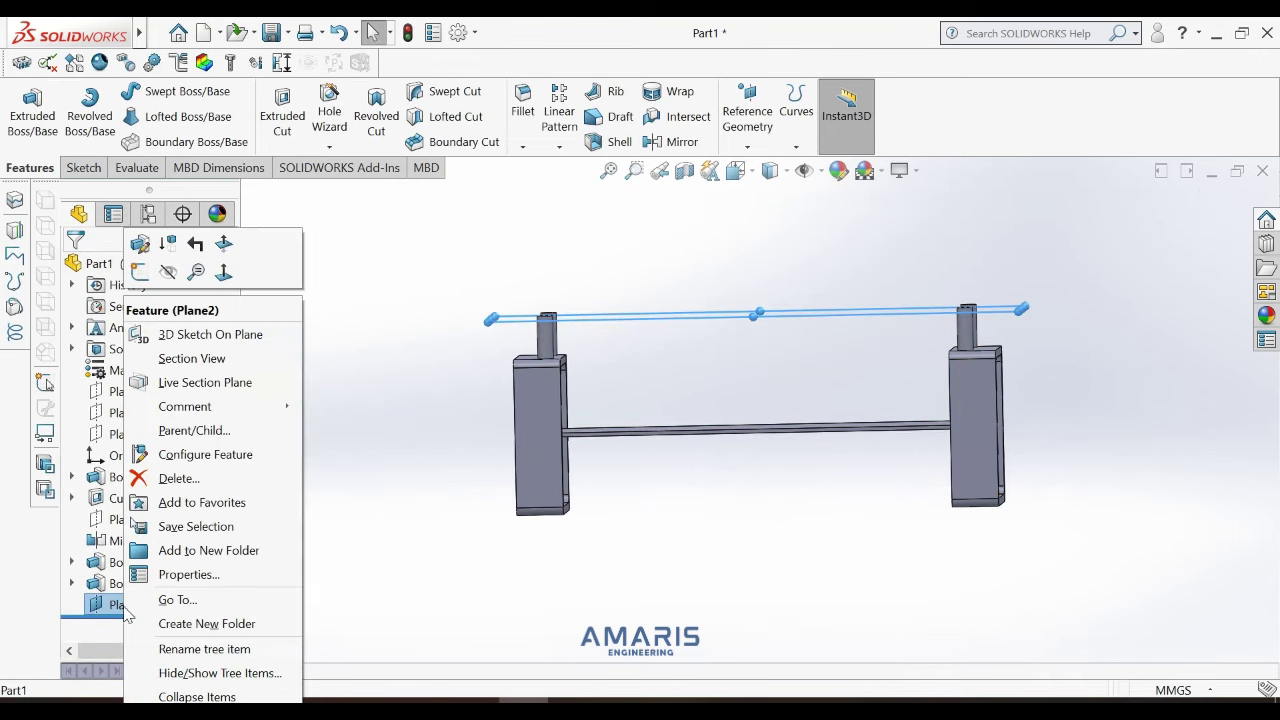
left_click(222, 272)
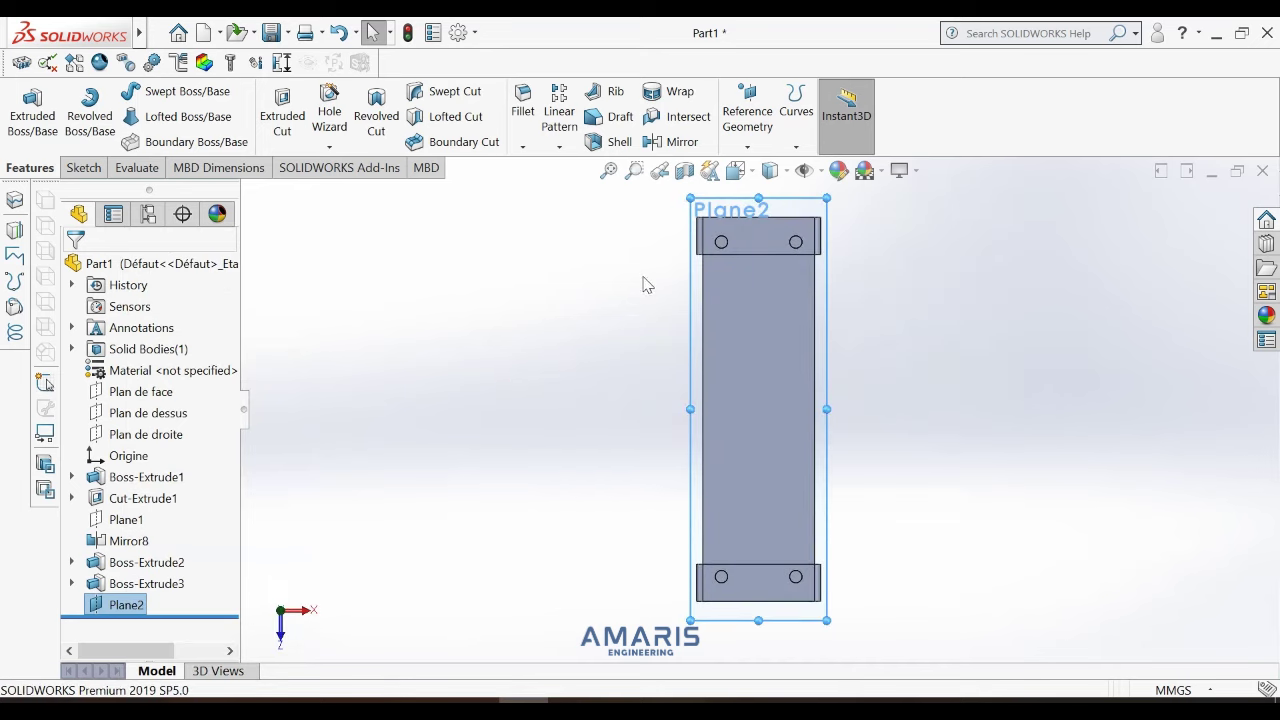
left_click(86, 168)
left_click(120, 116)
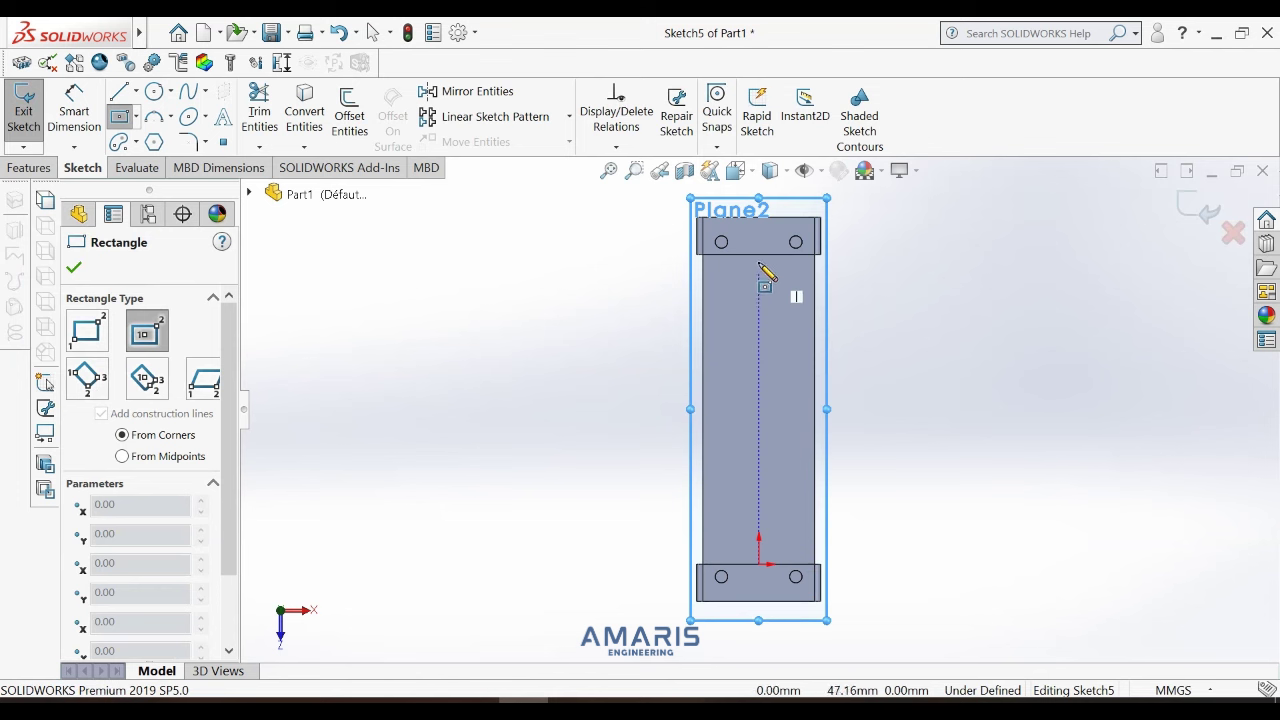
Draw a centre rectangle centred above the origin with its corner beyond the leg frame.
left_click(136, 91)
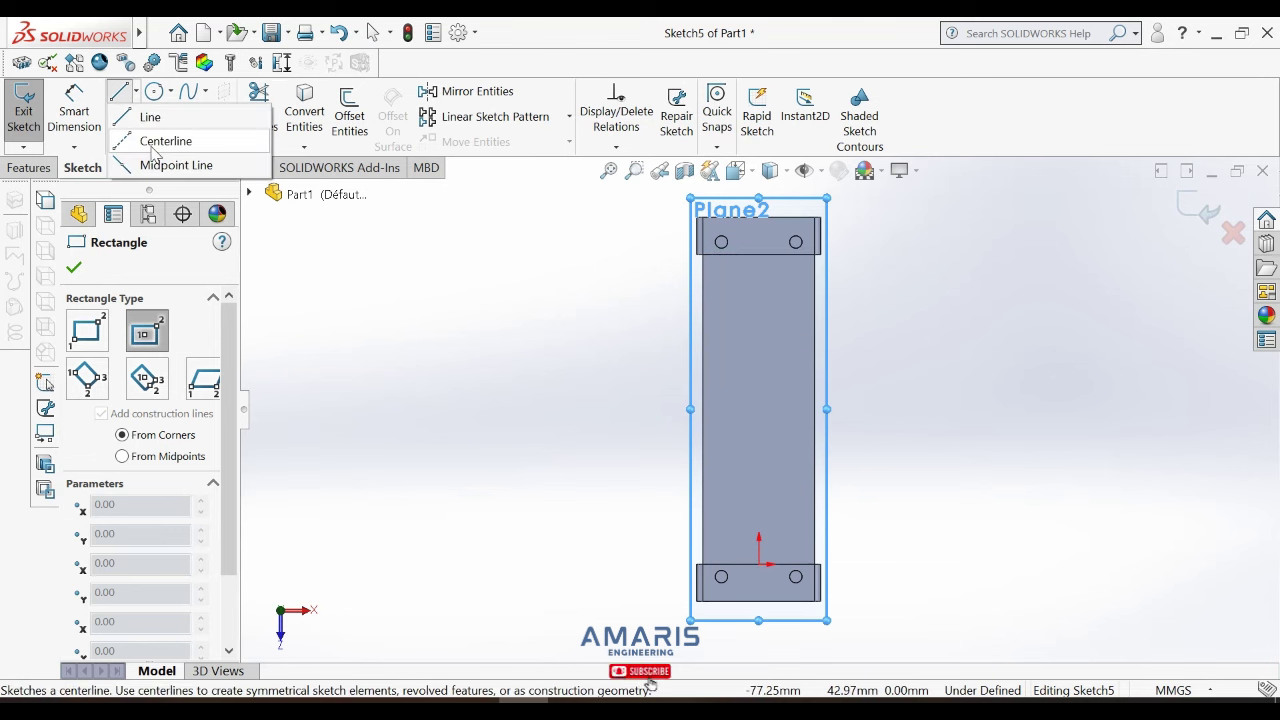
key("Escape")
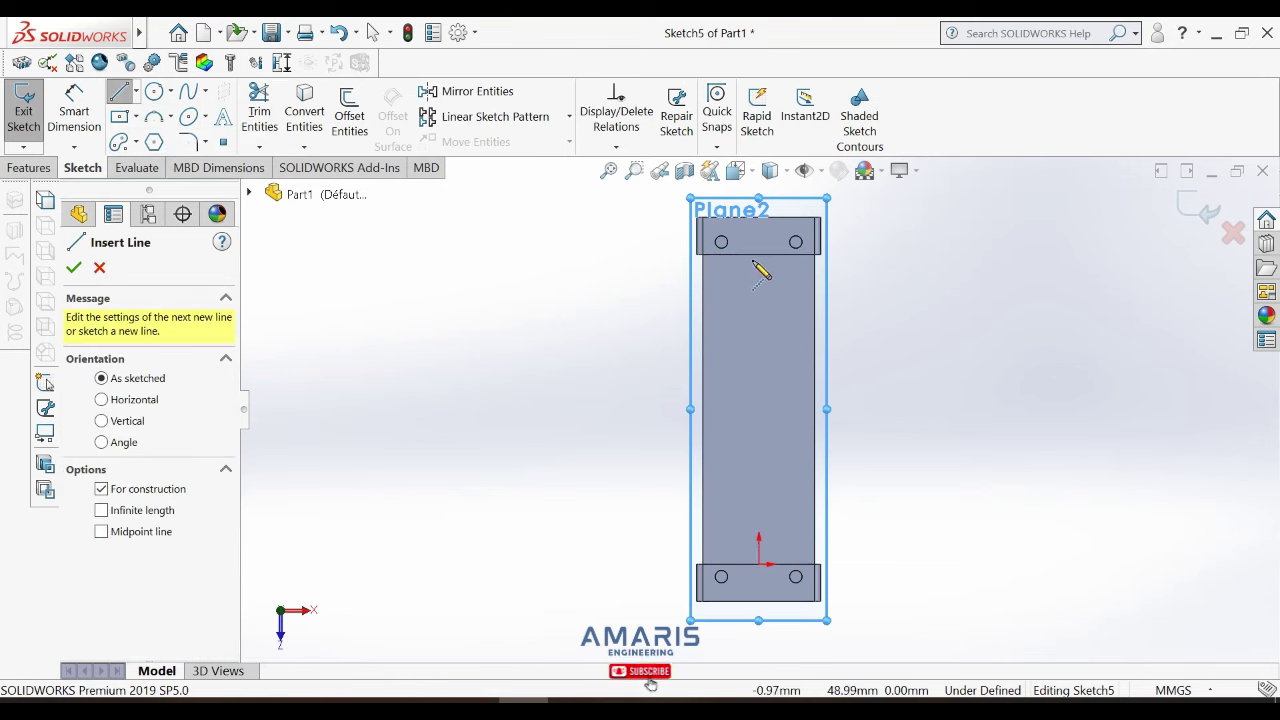
key("Escape")
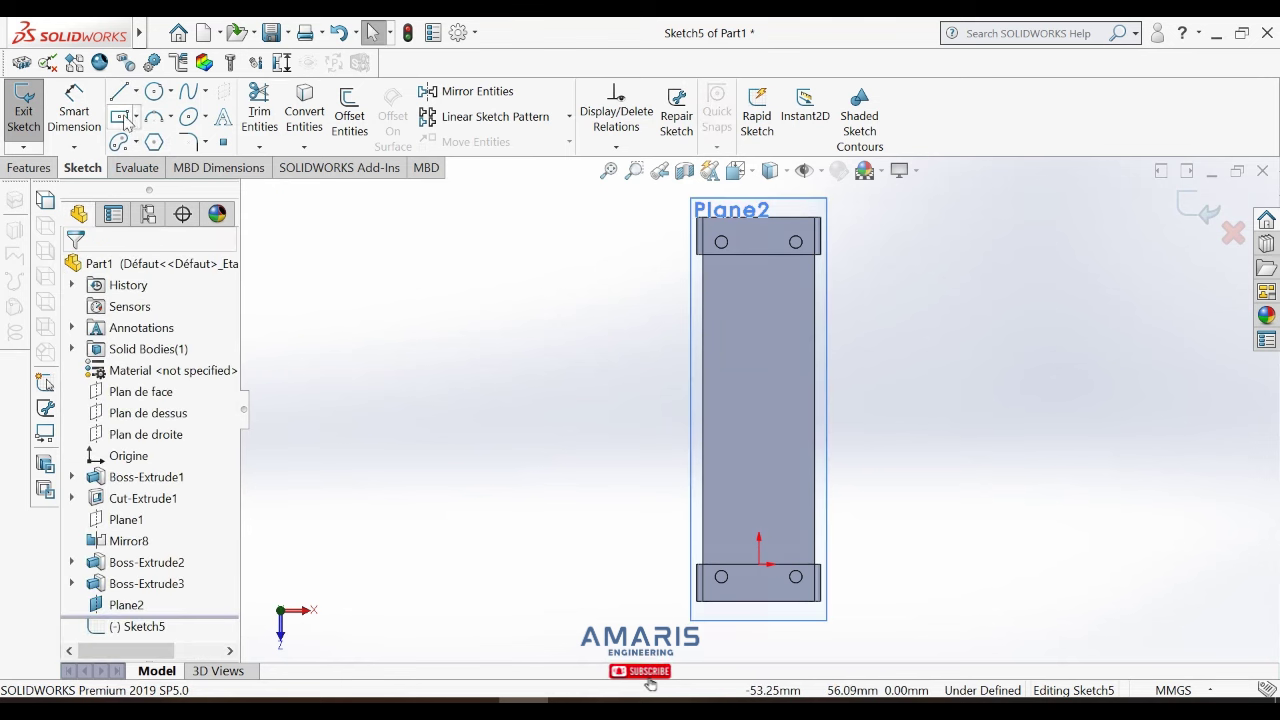
left_click(127, 121)
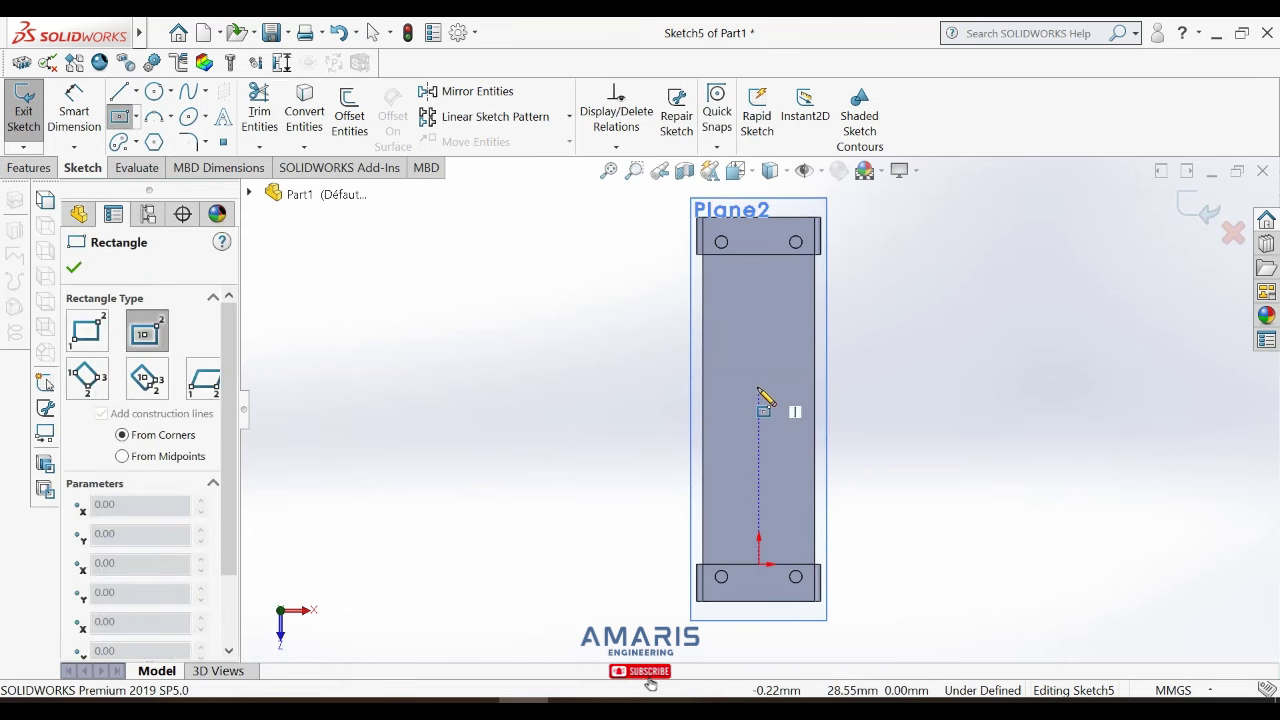
left_click(758, 401)
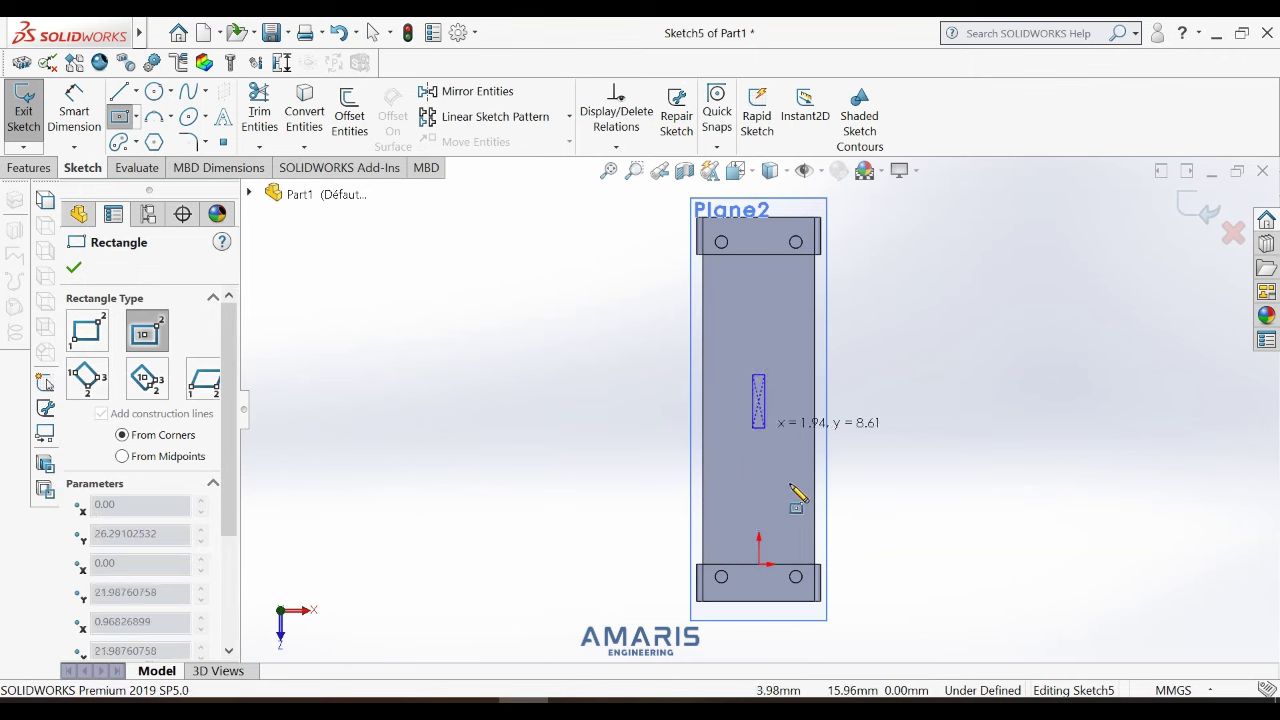
left_click(853, 626)
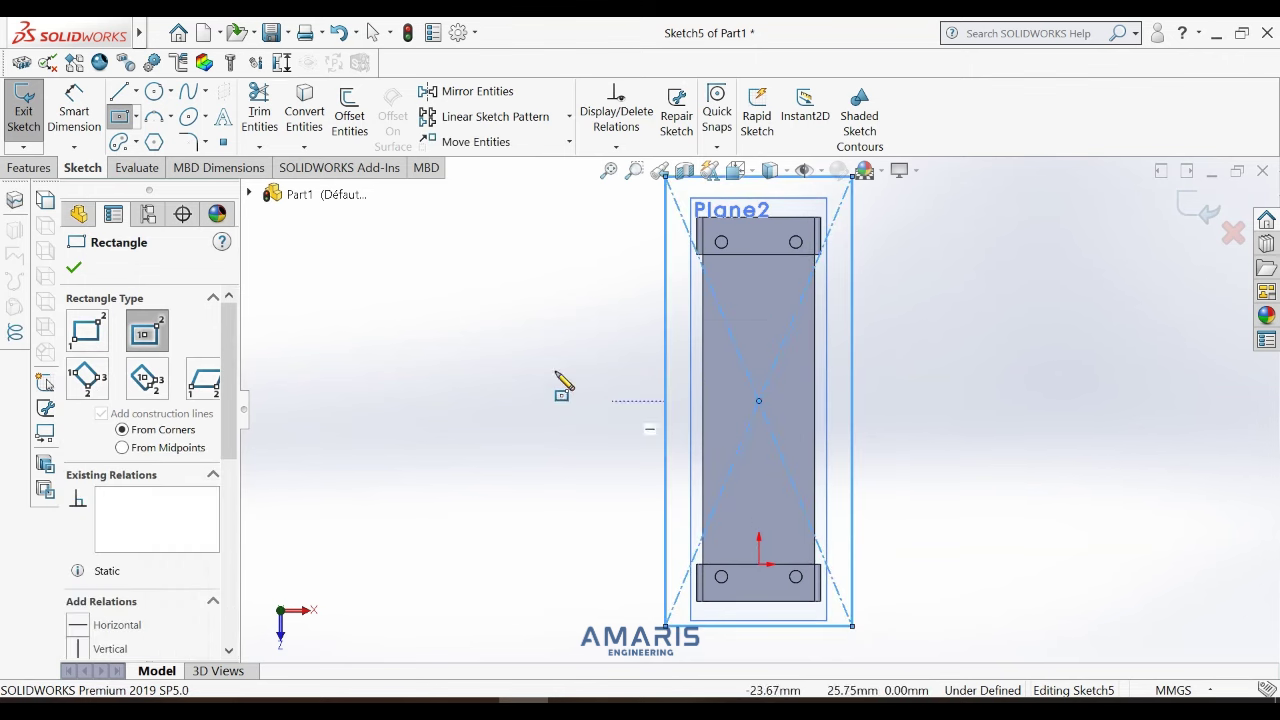
Dimension the rectangle's centre 25 mm above the origin.
left_click(88, 108)
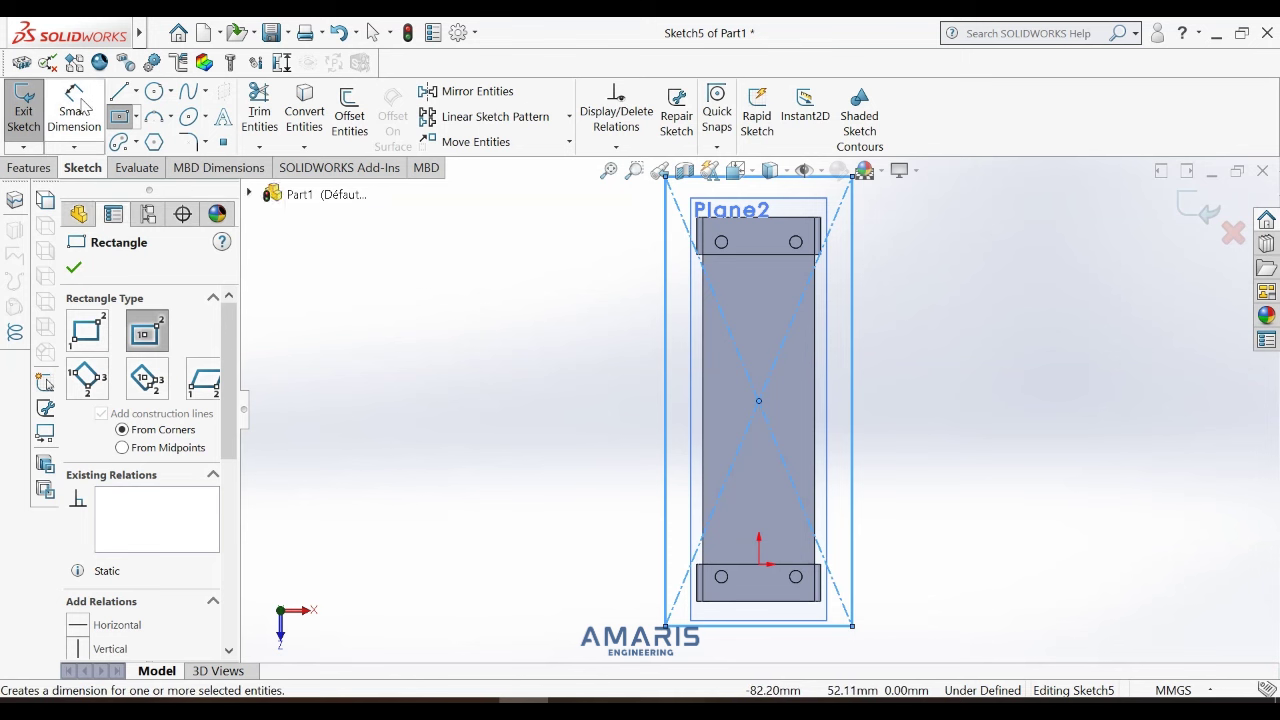
left_click(759, 401)
left_click(759, 564)
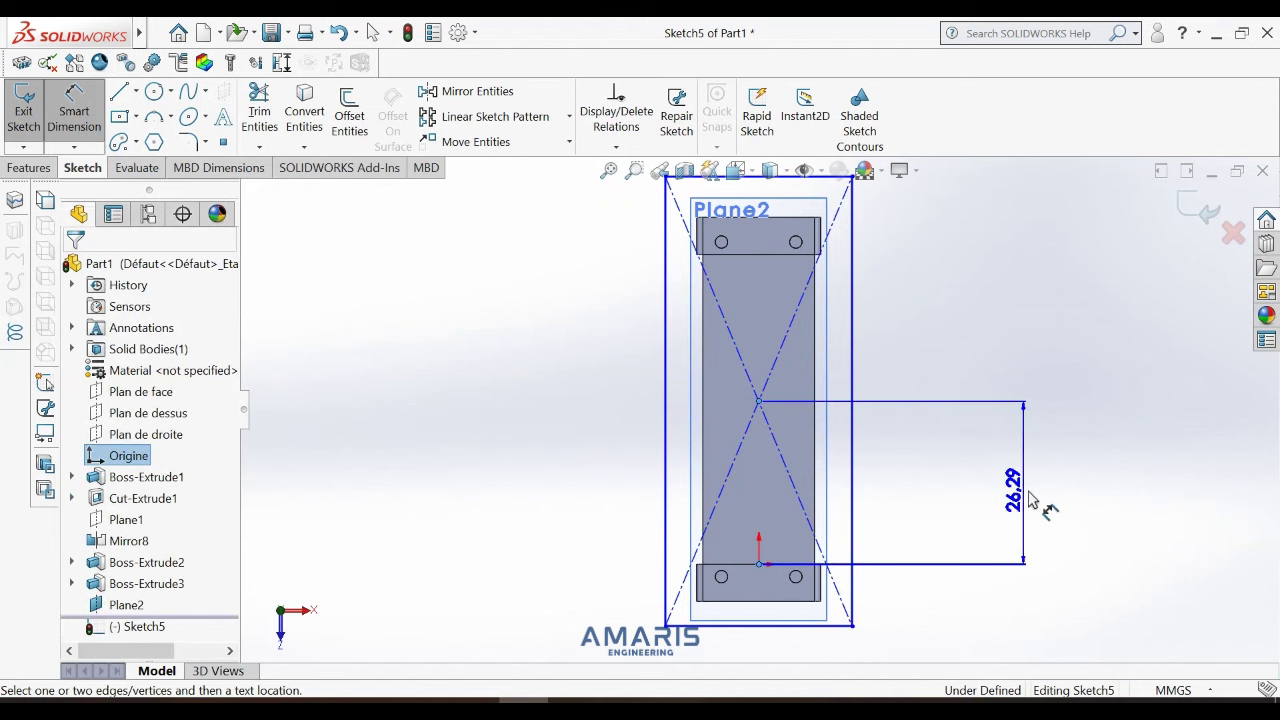
left_click(1034, 500)
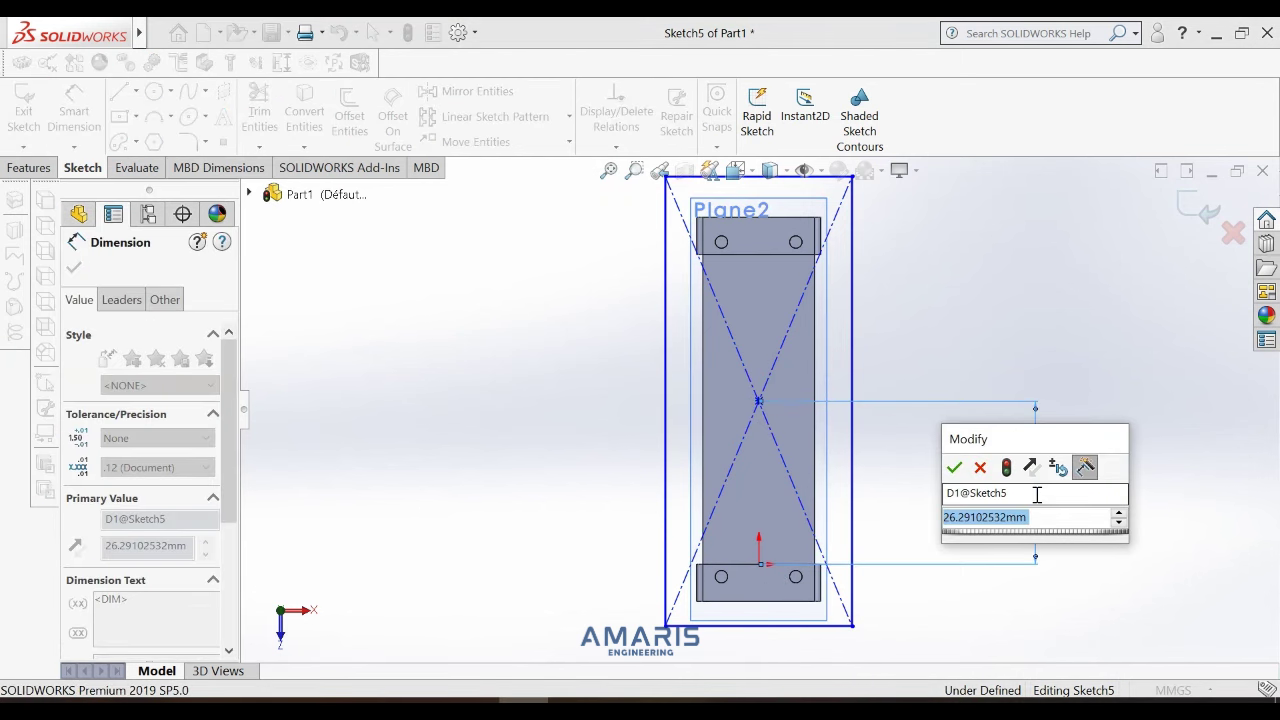
type("25")
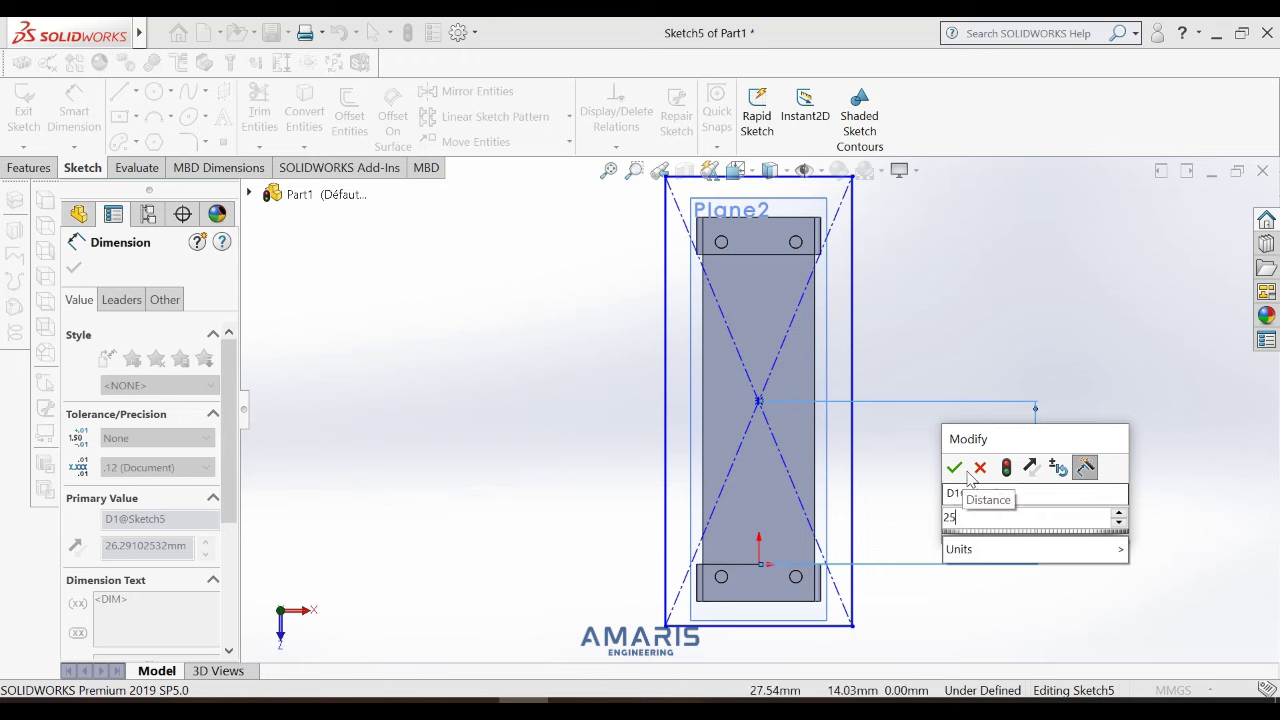
left_click(956, 469)
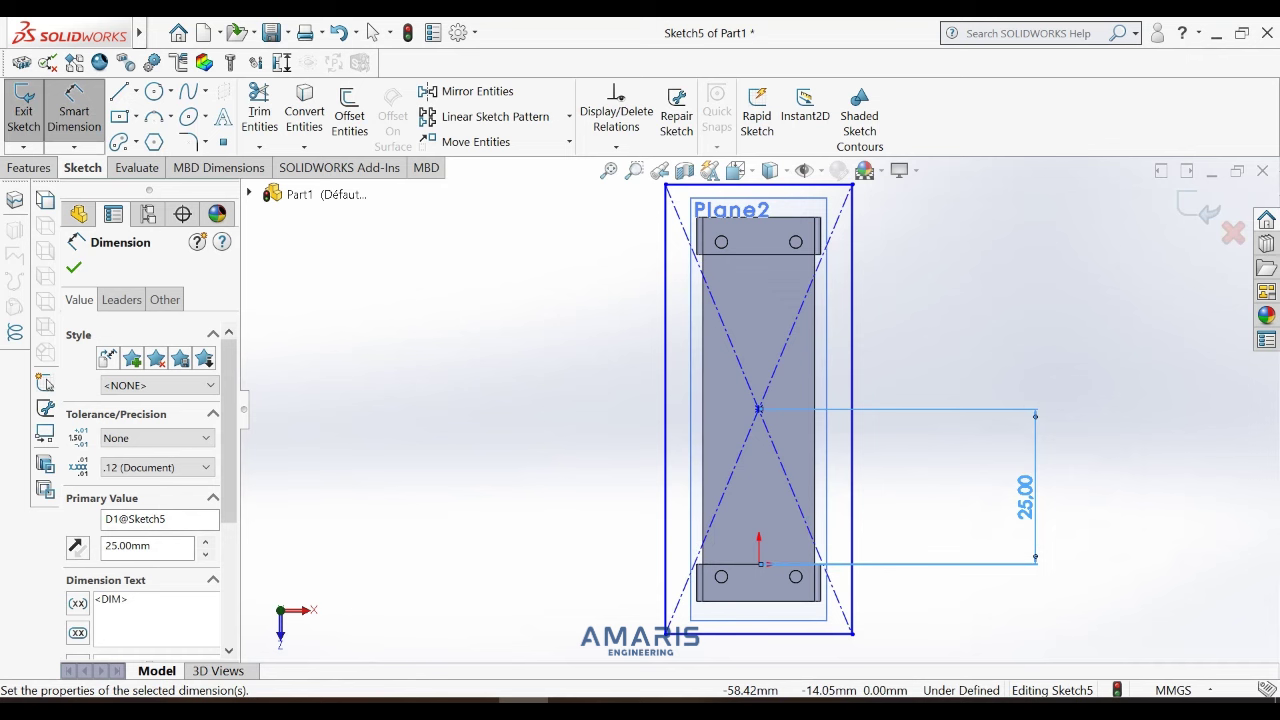
Dimension the rectangle 36 mm wide and 74 mm tall.
left_click(735, 635)
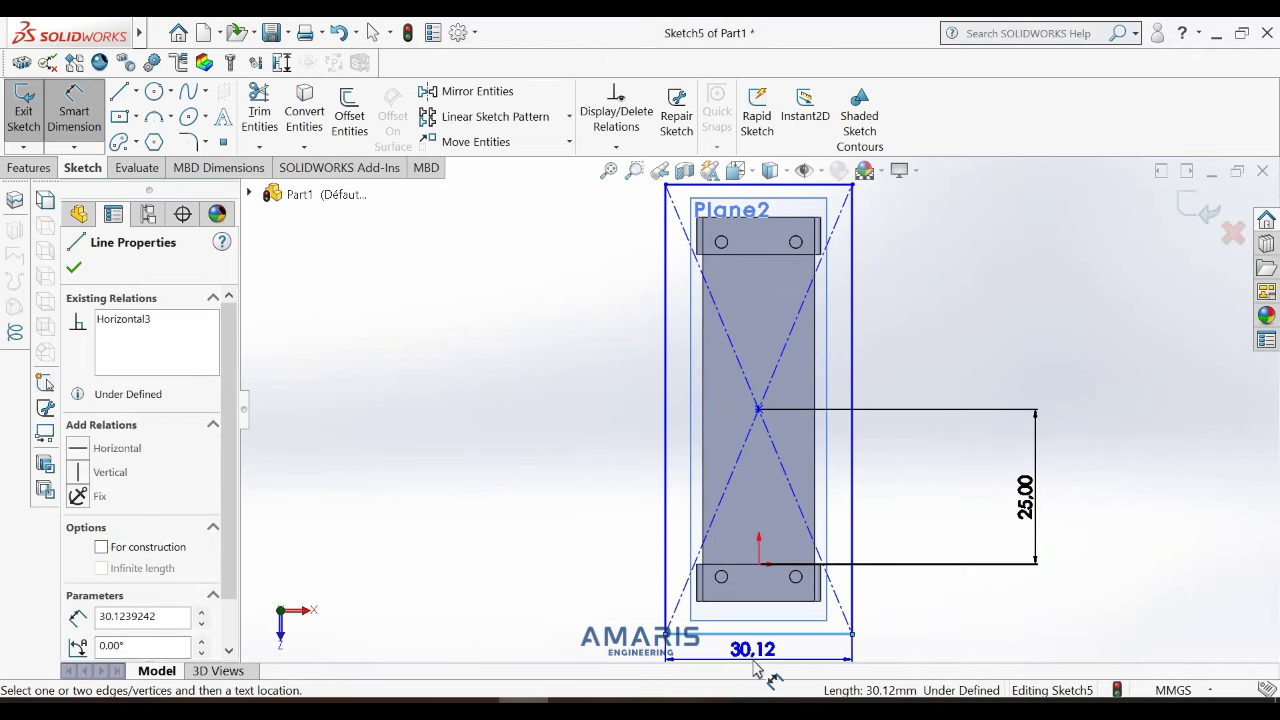
left_click(757, 670)
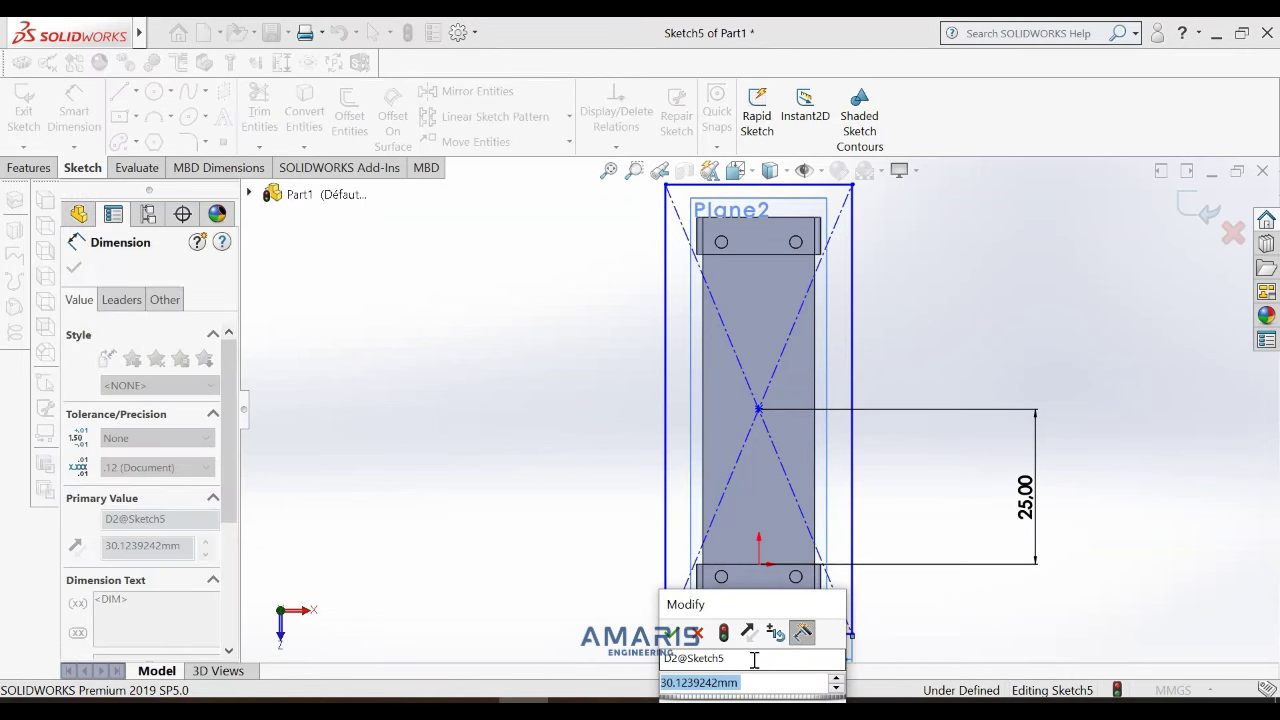
type("36")
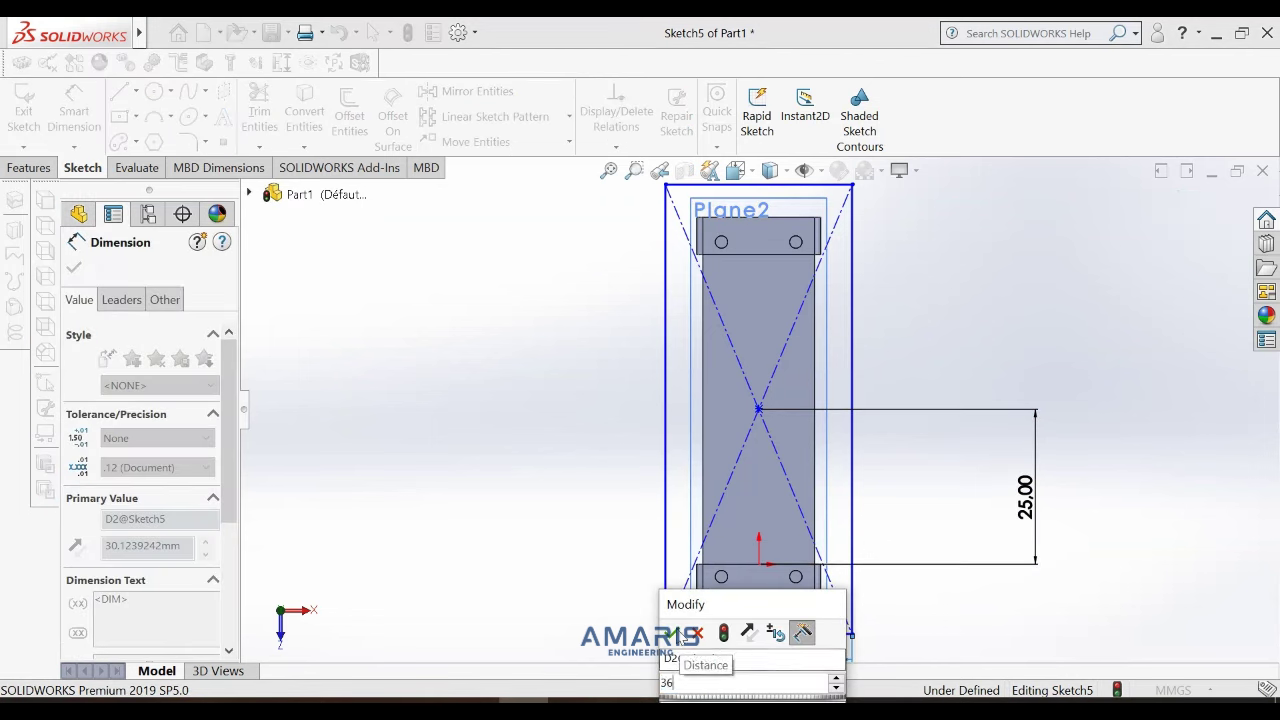
left_click(674, 633)
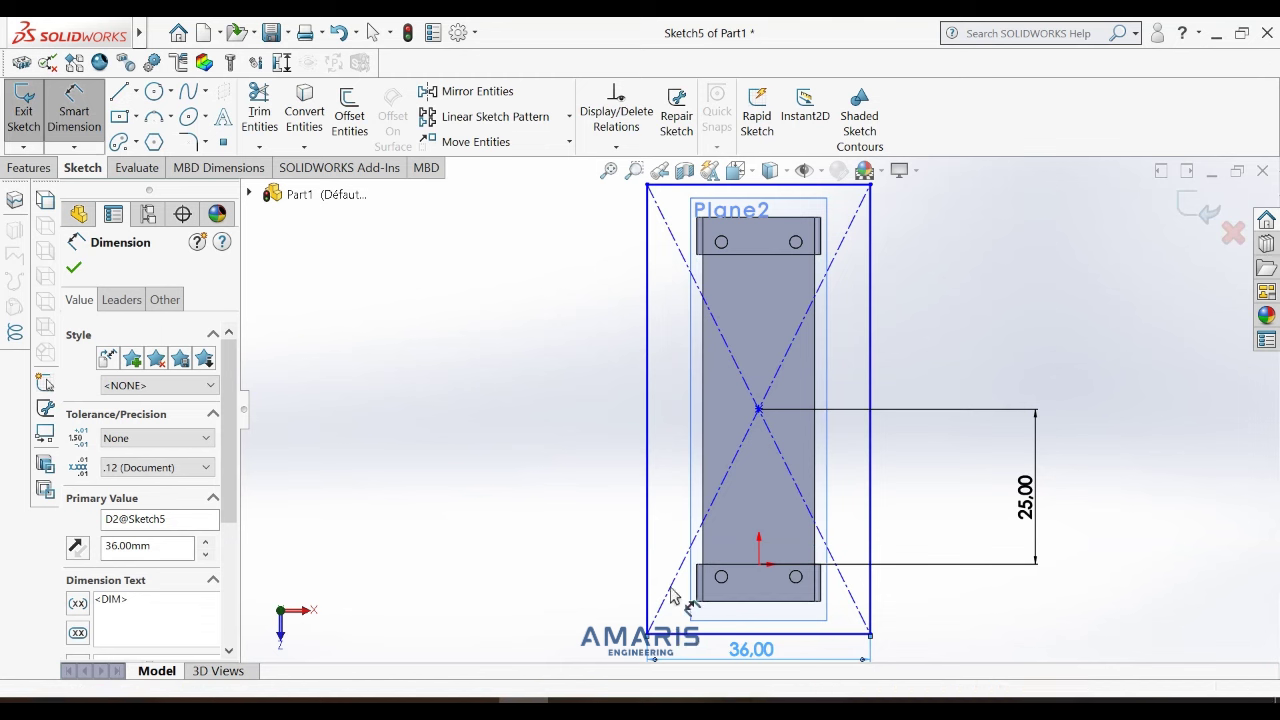
left_click(648, 387)
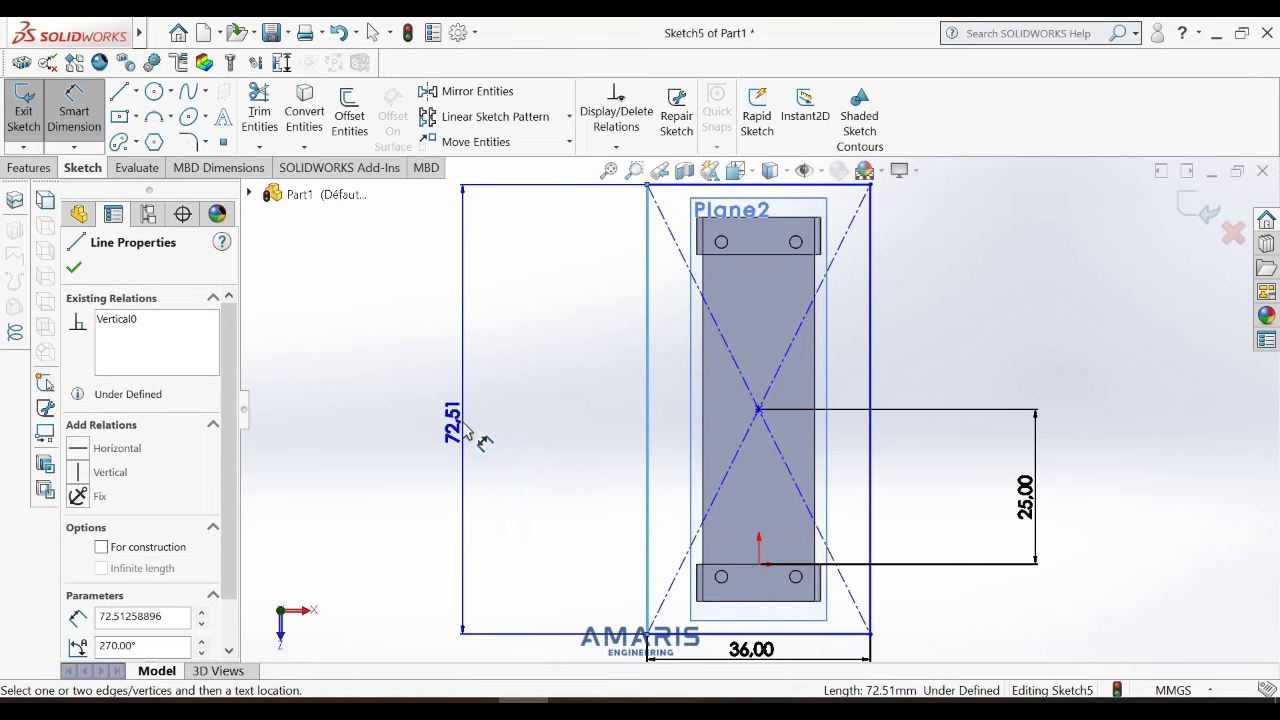
left_click(463, 428)
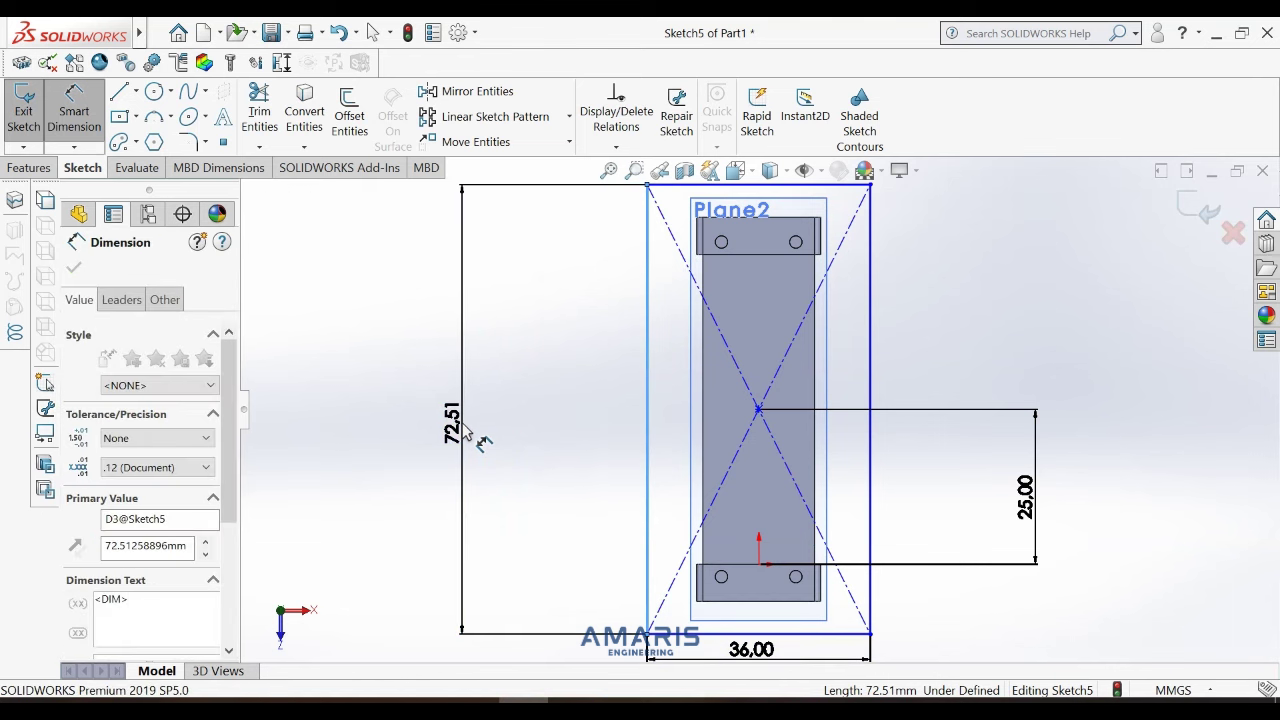
type("74")
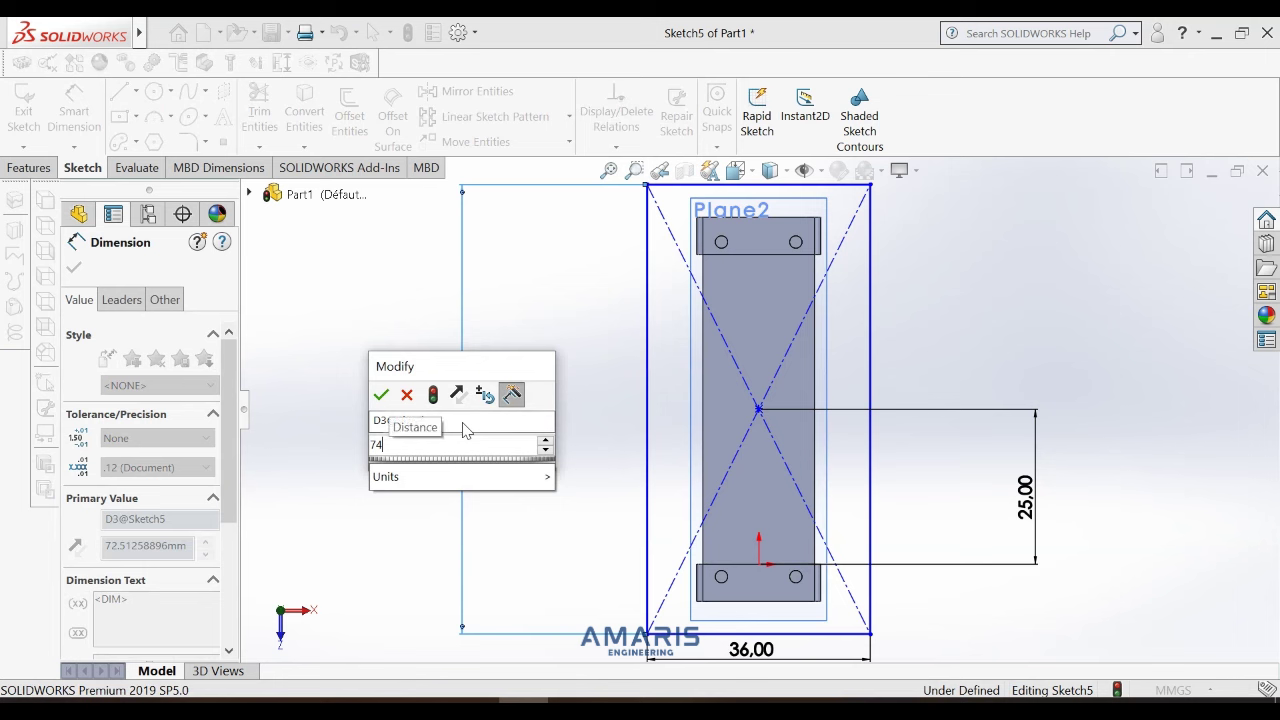
left_click(385, 397)
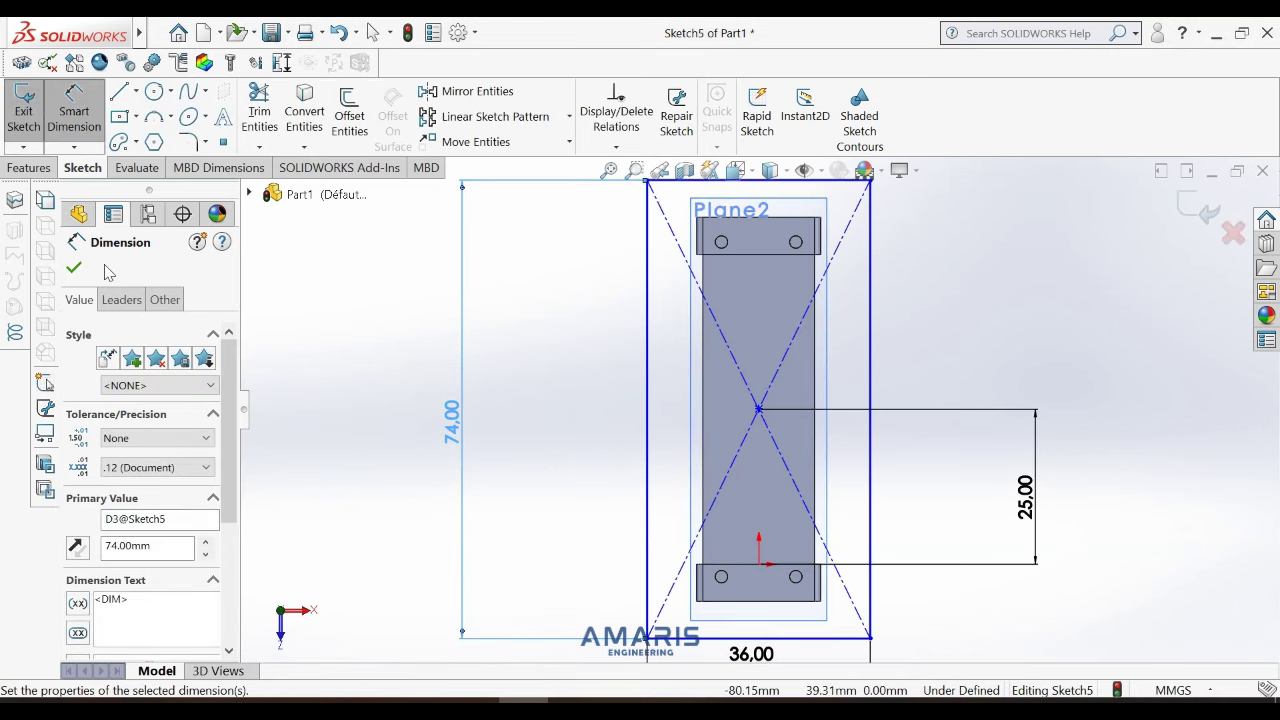
left_click(74, 269)
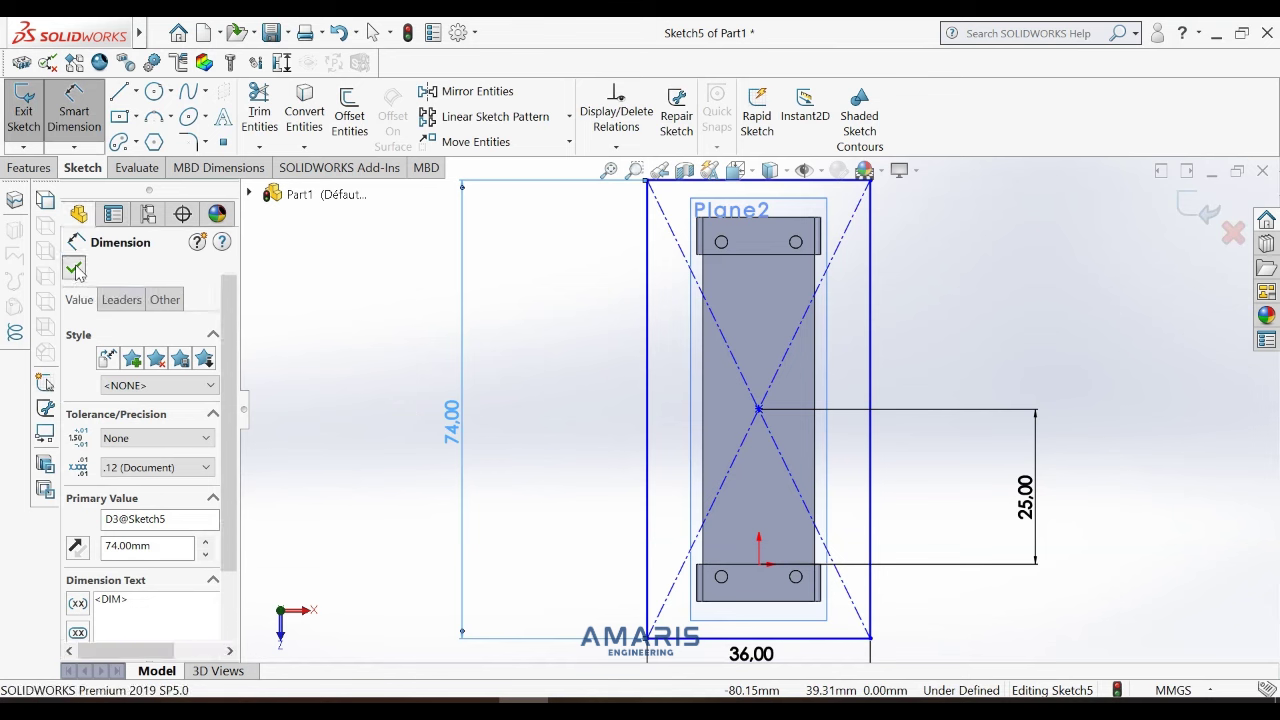
Extrude the rectangle 1 mm as a thin tabletop plate.
left_click(48, 170)
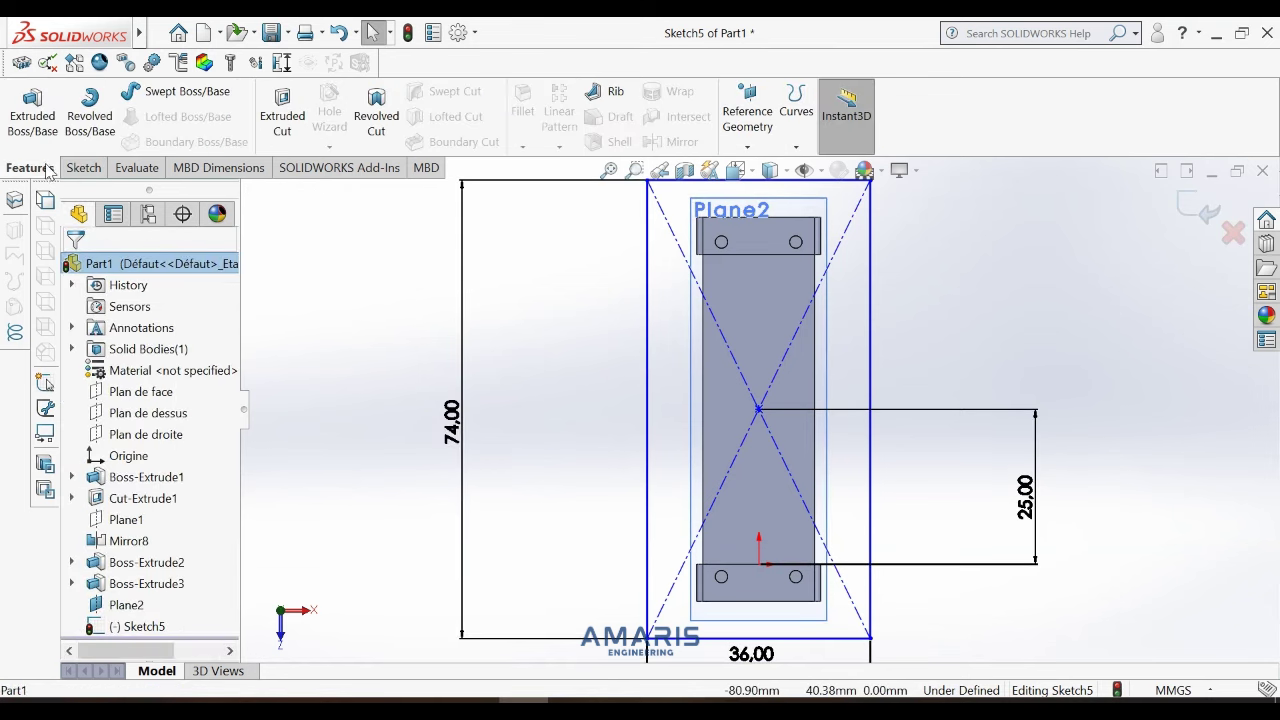
left_click(33, 115)
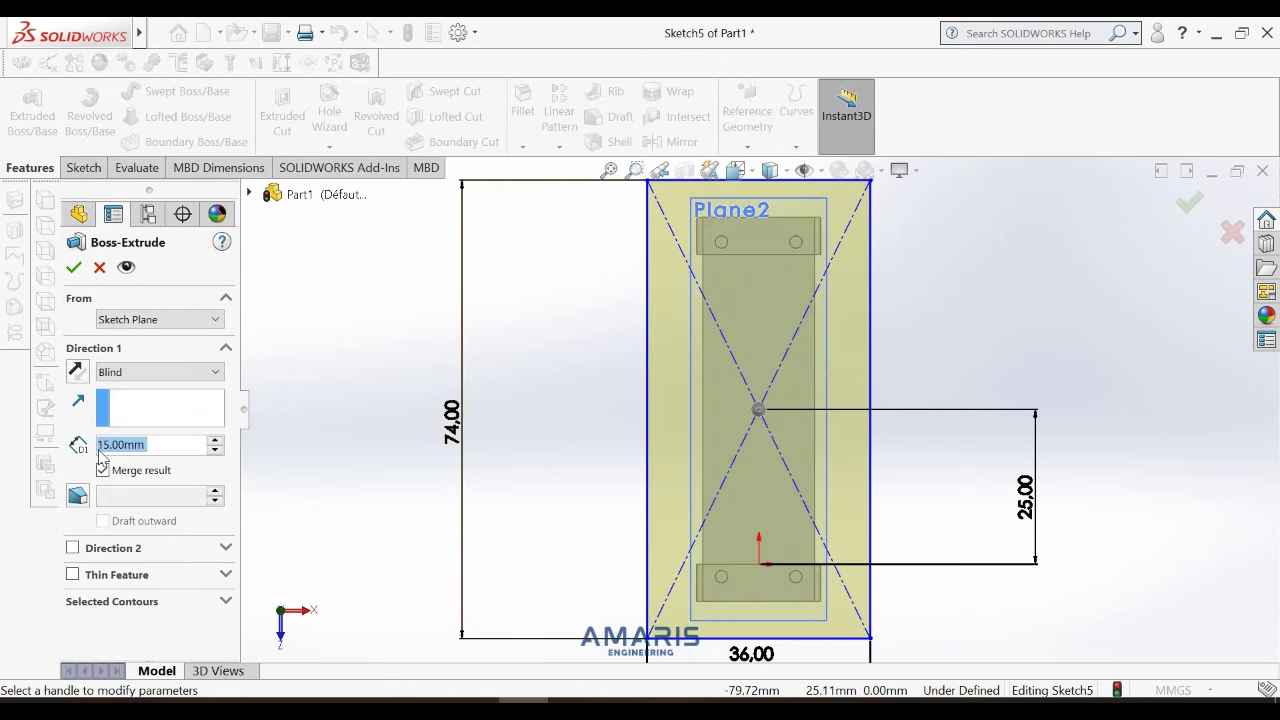
type("1")
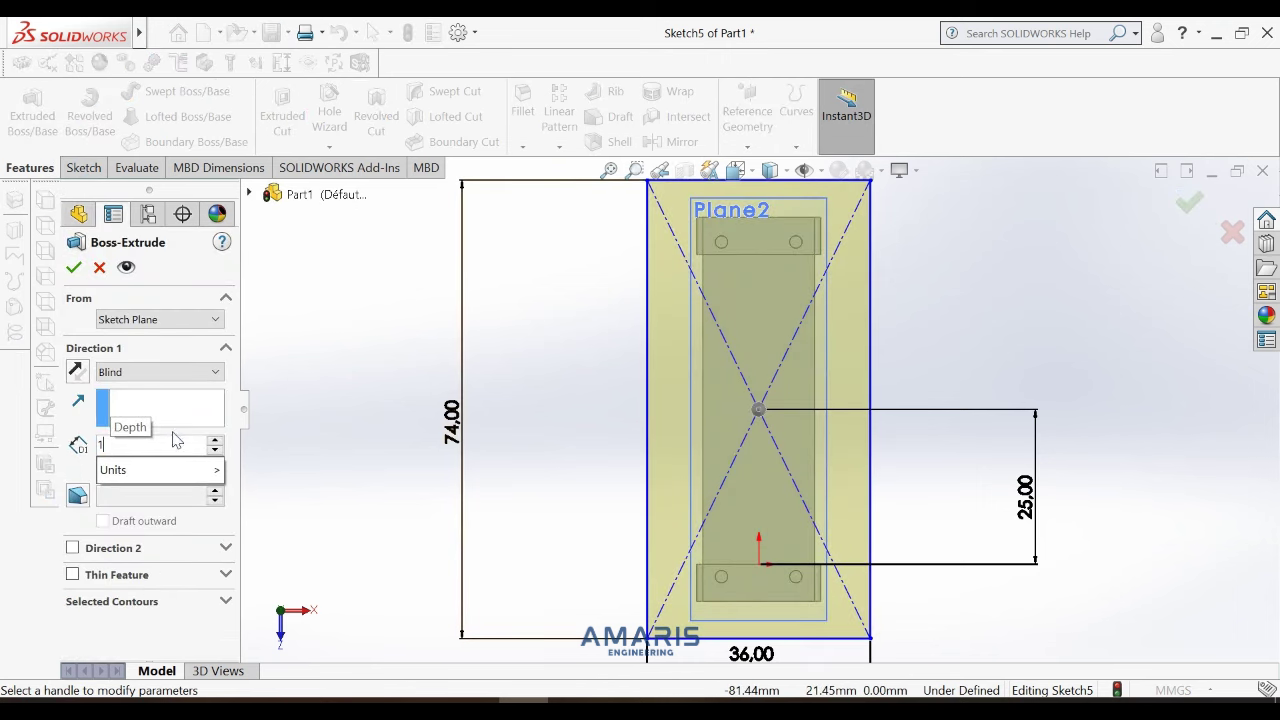
key("Return")
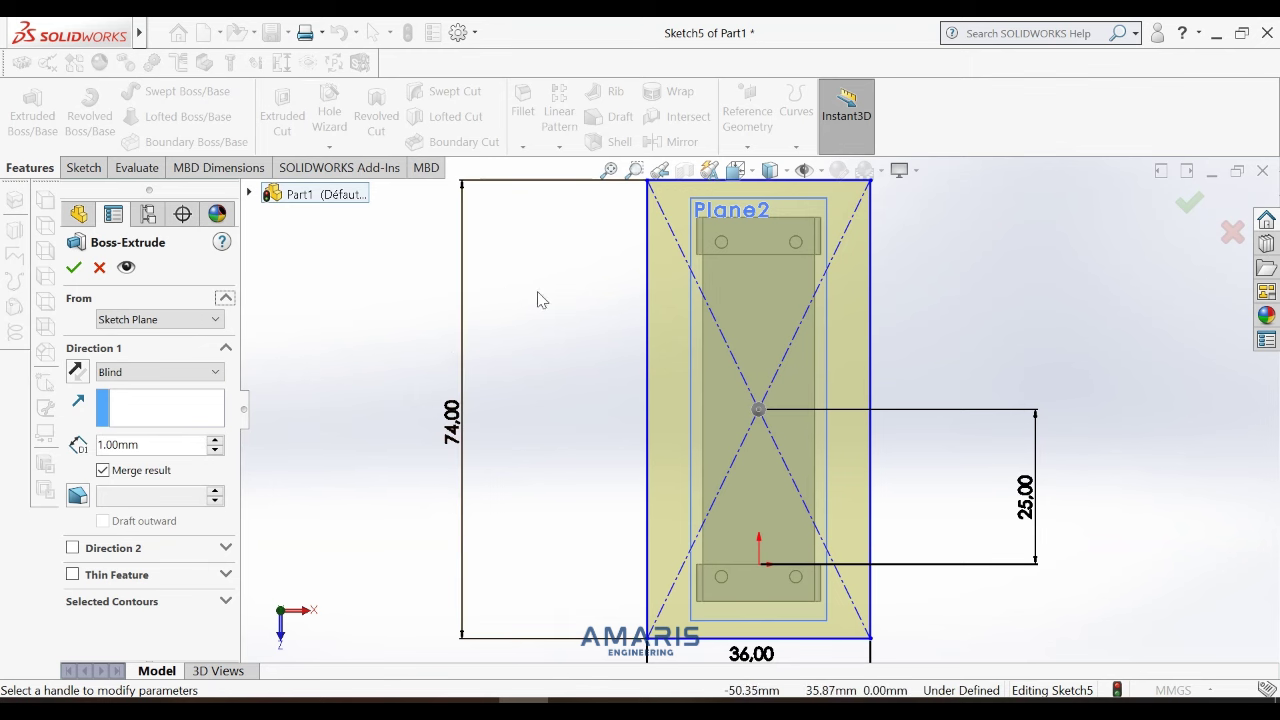
Switch to isometric, then orbit and pan to inspect the tabletop preview.
left_click(737, 170)
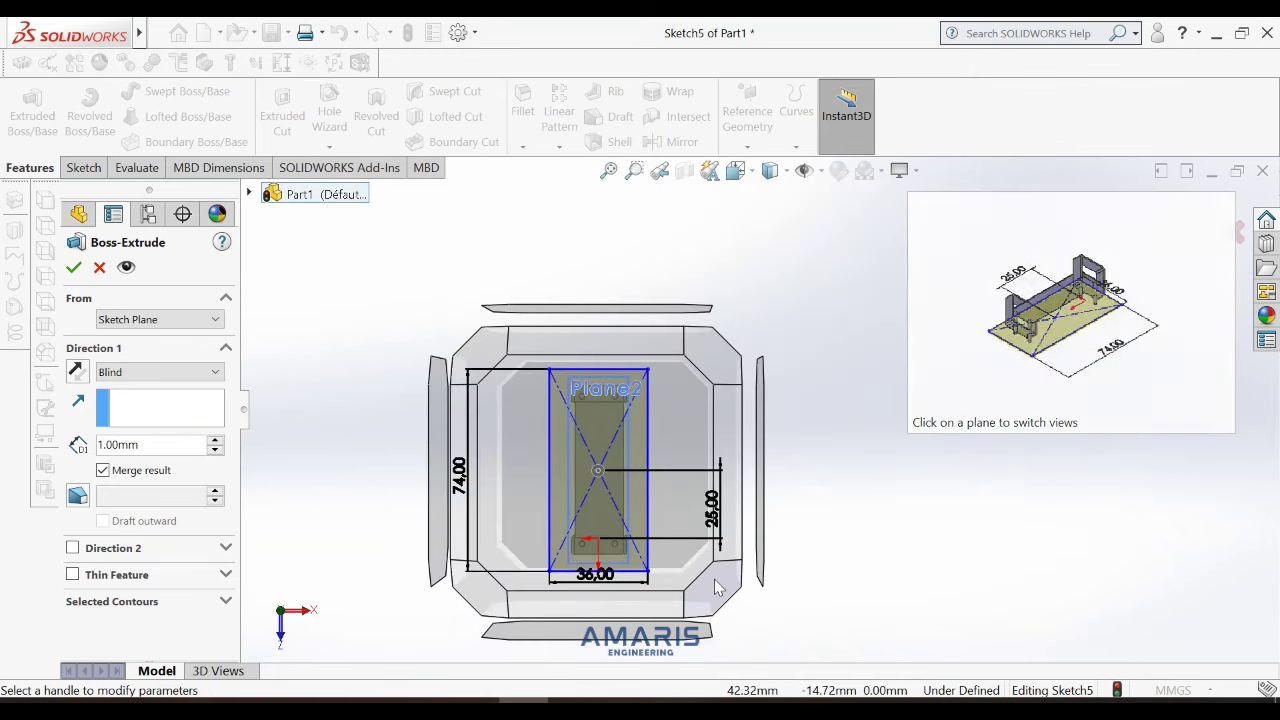
left_click(715, 588)
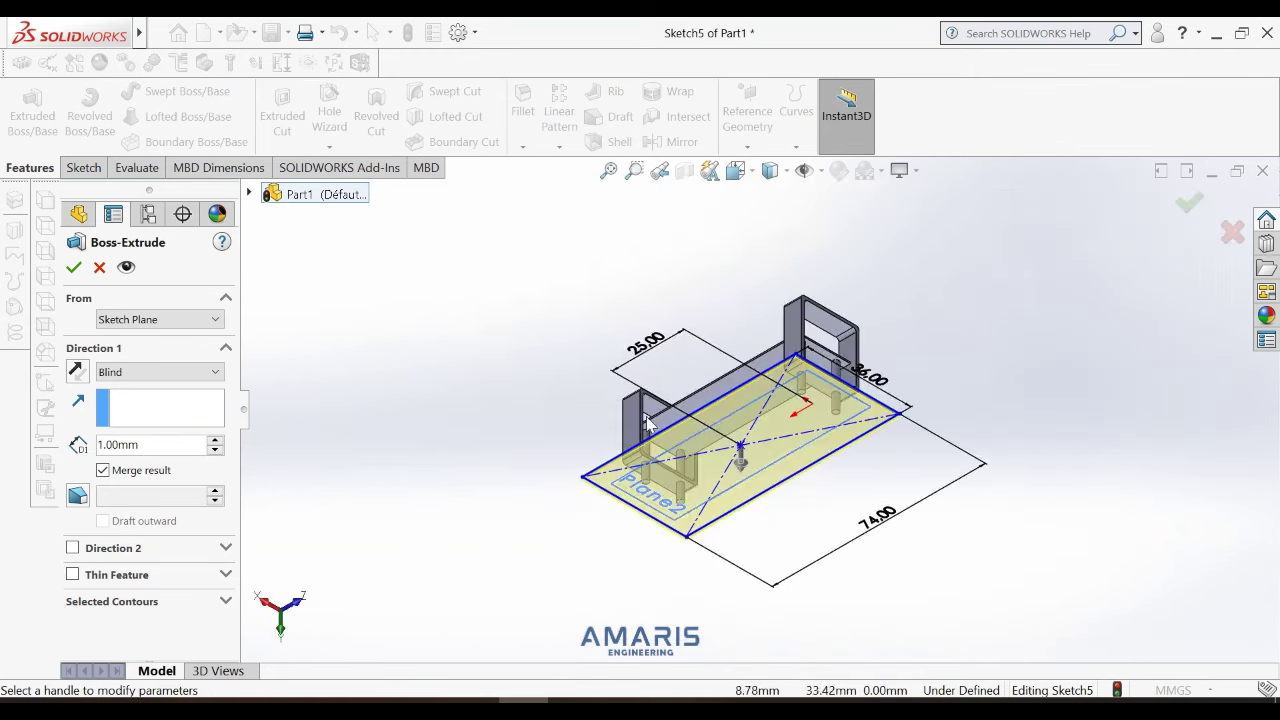
right_click(478, 371)
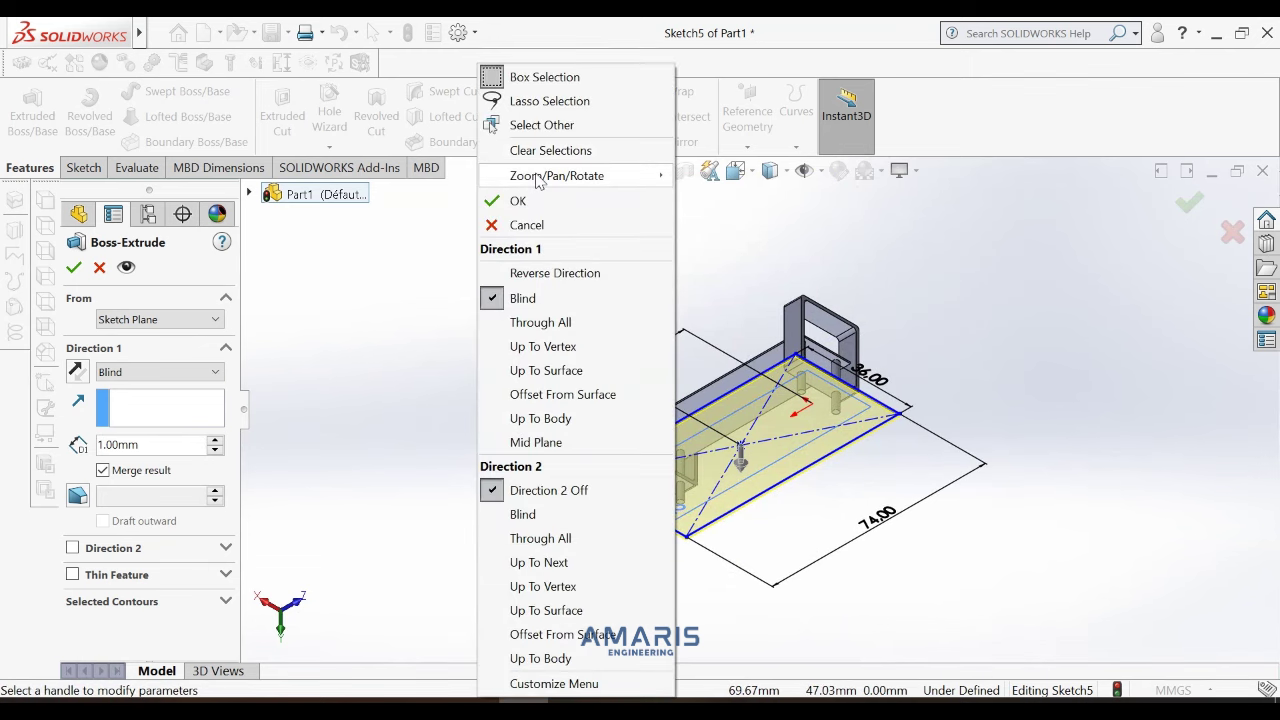
mouse_move(557, 175)
left_click(785, 276)
mouse_move(785, 276)
left_mouse_down()
mouse_move(807, 498)
mouse_move(837, 580)
mouse_move(771, 603)
mouse_move(820, 554)
mouse_move(838, 438)
mouse_move(945, 391)
mouse_move(966, 449)
mouse_move(603, 232)
left_mouse_up()
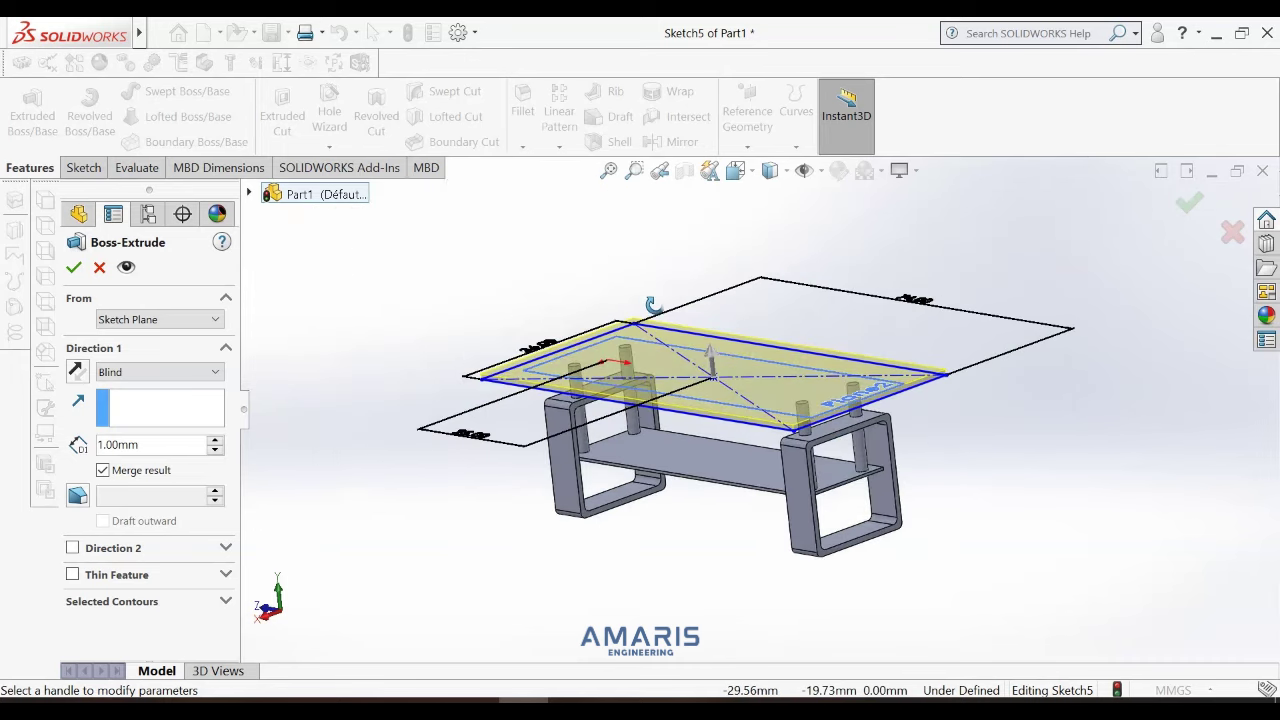
middle_click_drag(603, 232, 690, 319, "ctrl")
Confirm the plate extrusion and select Boss-Extrude1 and Cut-Extrude1.
left_click(72, 268)
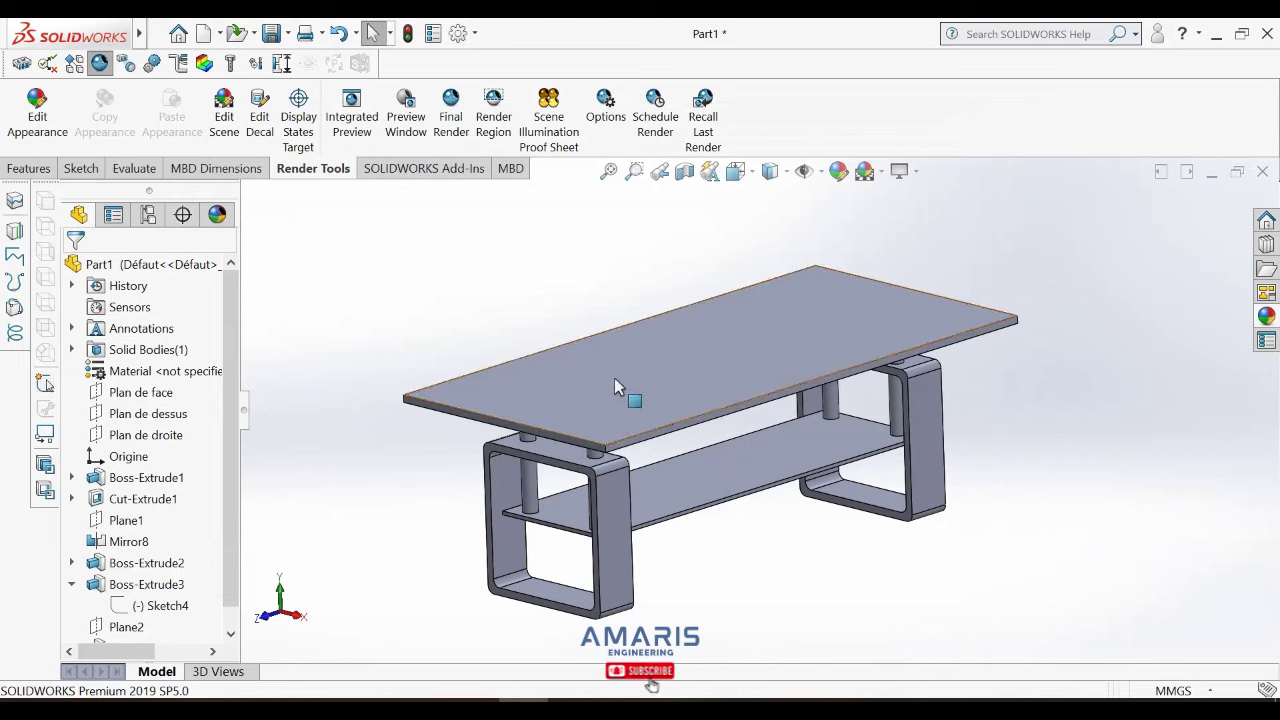
left_click(135, 479)
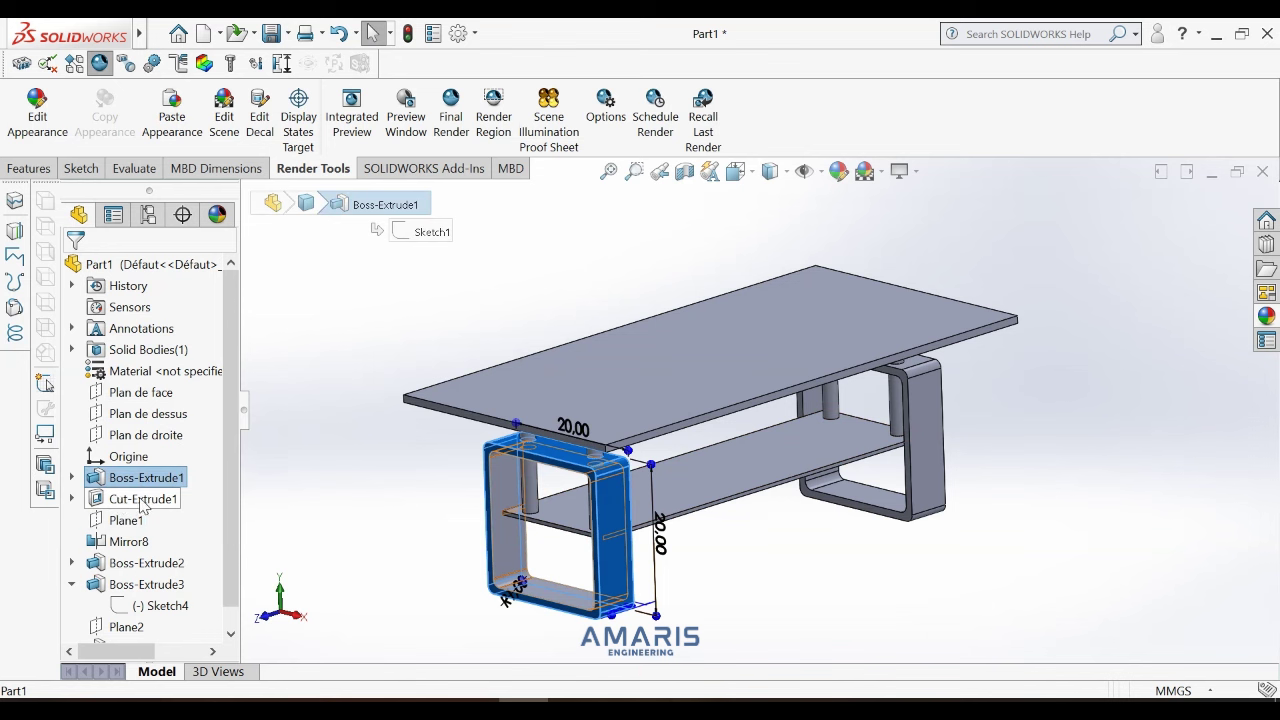
left_click(142, 499, "ctrl")
Apply the Organic > Wood polished rosewood 2d appearance to the front leg frame.
left_click(1266, 320)
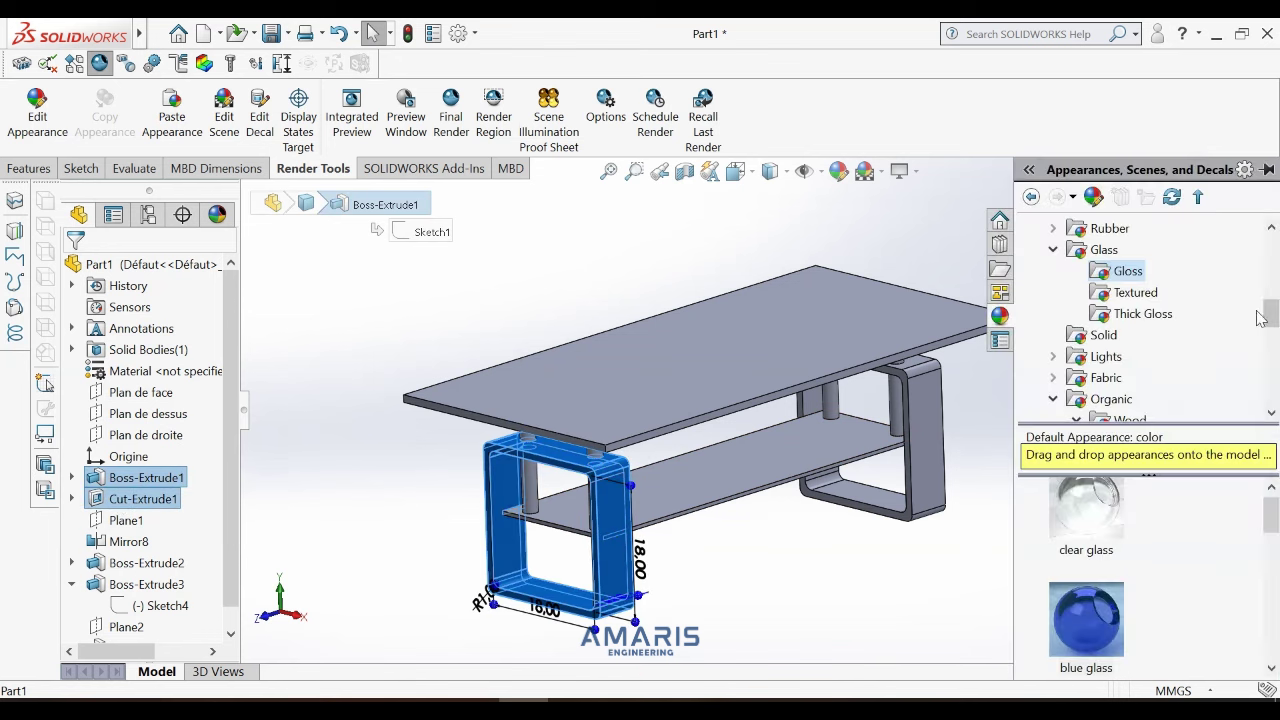
scroll(1057, 275, "up", 5)
scroll(1057, 275, "up", 3)
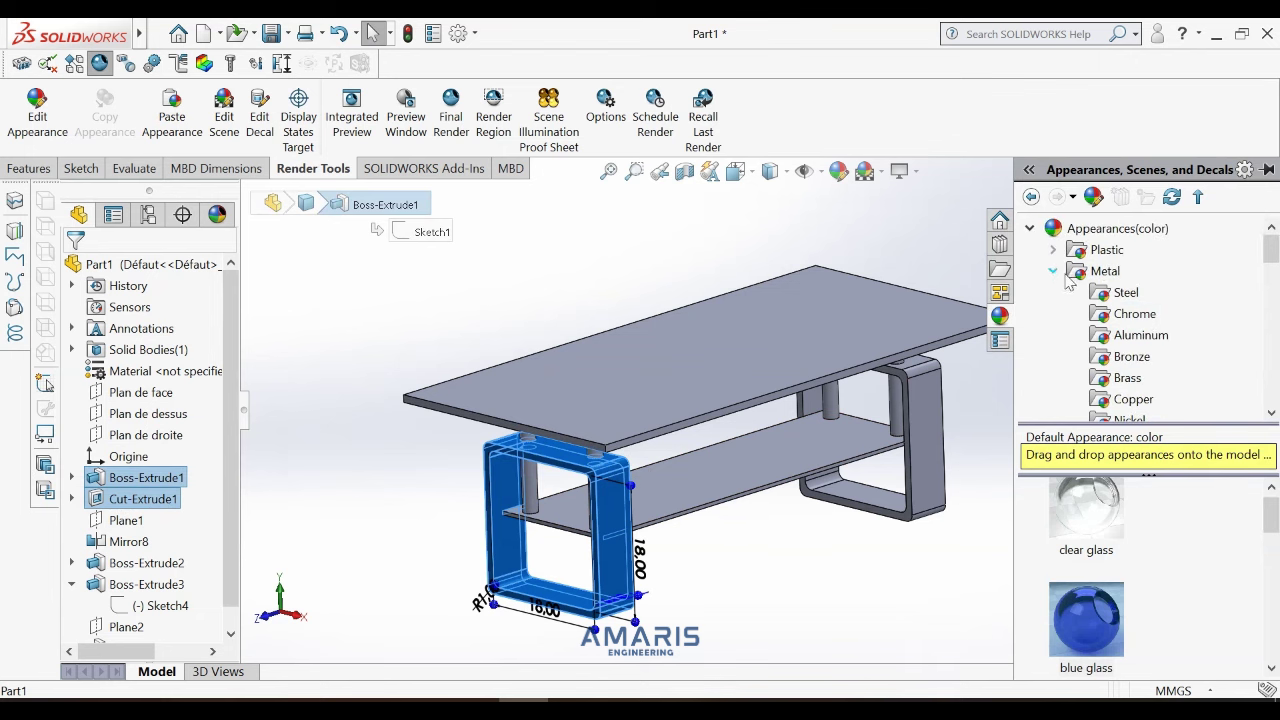
scroll(1085, 288, "down", 5)
scroll(1110, 300, "down", 5)
scroll(1112, 303, "up", 3)
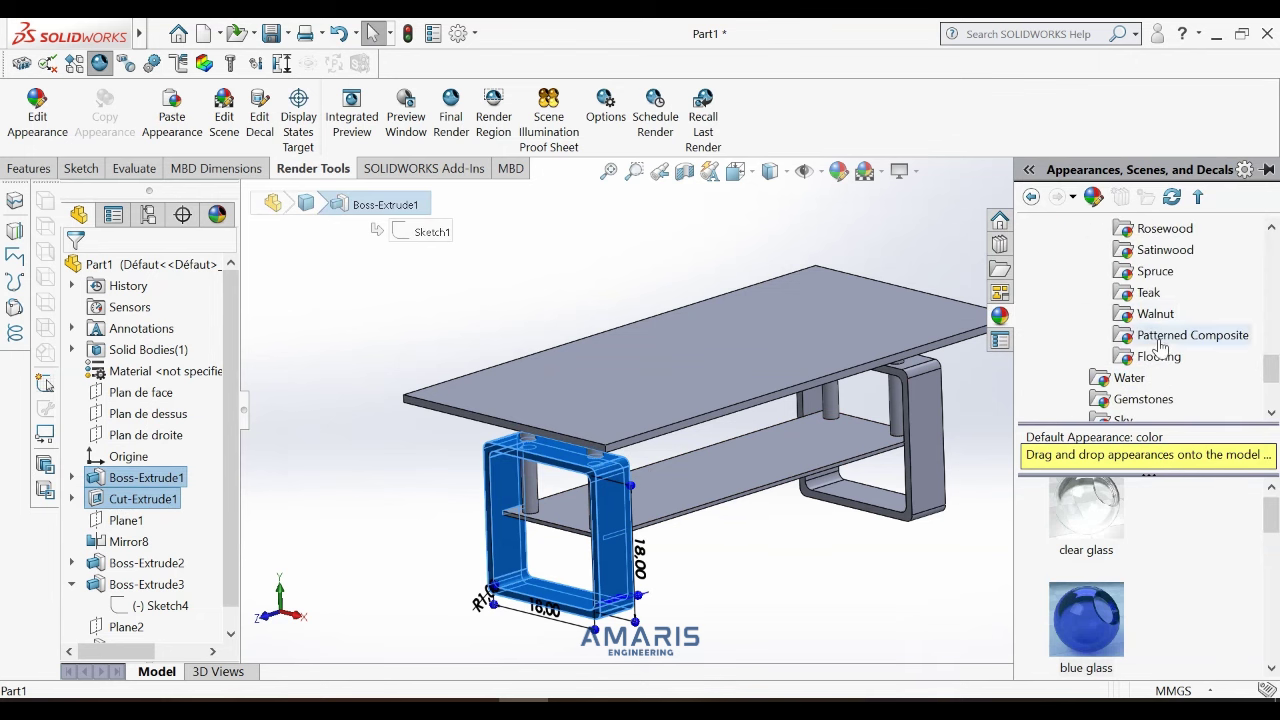
scroll(1112, 303, "down", 3)
scroll(1130, 335, "up", 5)
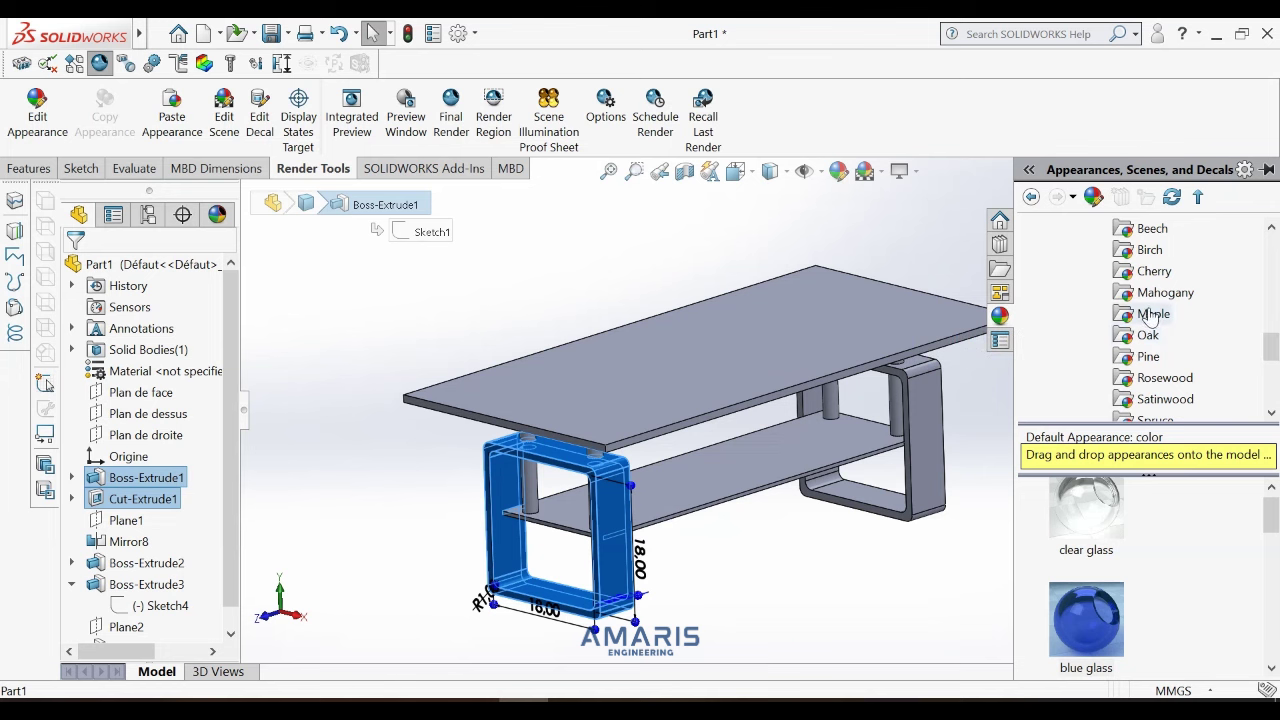
scroll(1150, 316, "up", 3)
left_click(1133, 336)
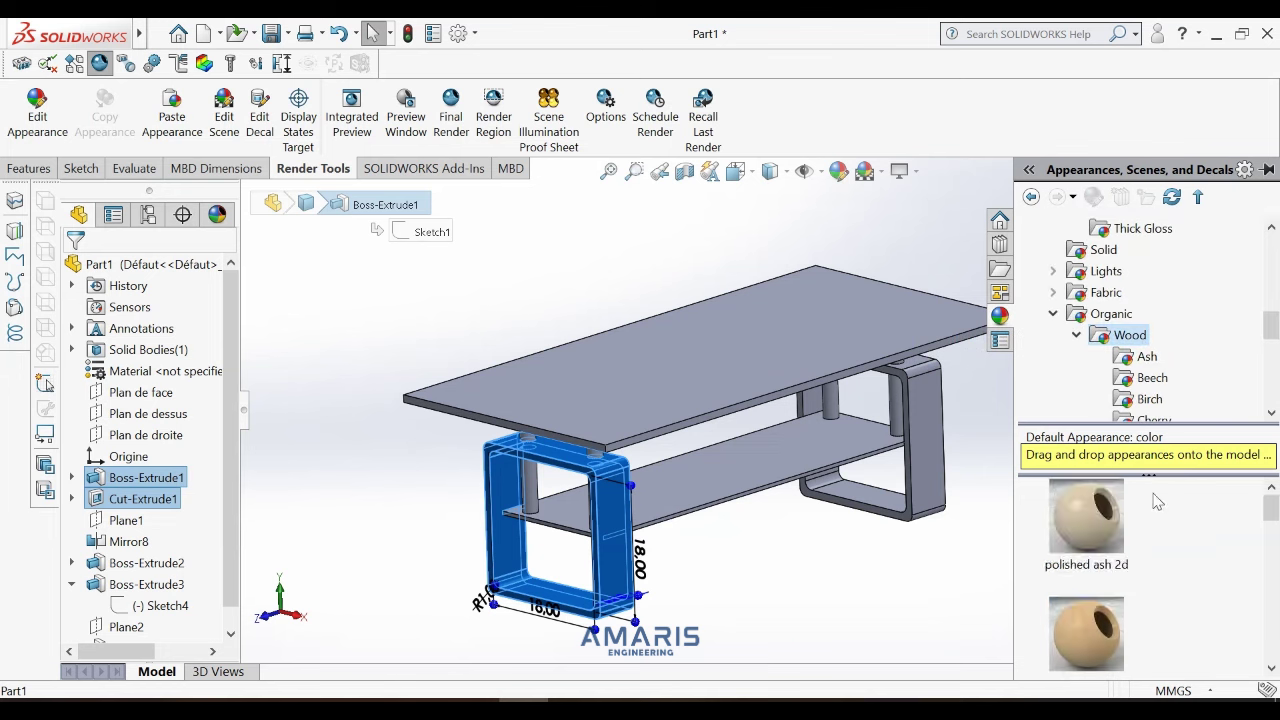
scroll(1150, 540, "down", 10)
scroll(1096, 533, "up", 1)
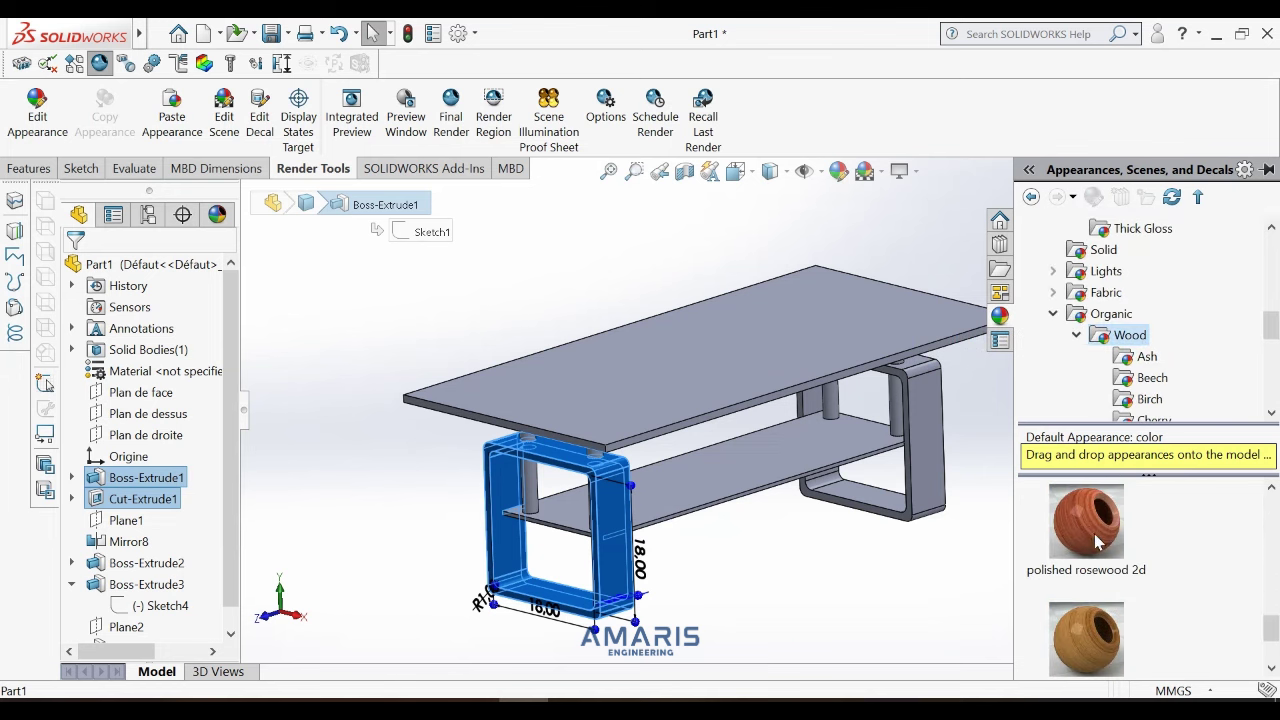
left_click(1090, 525)
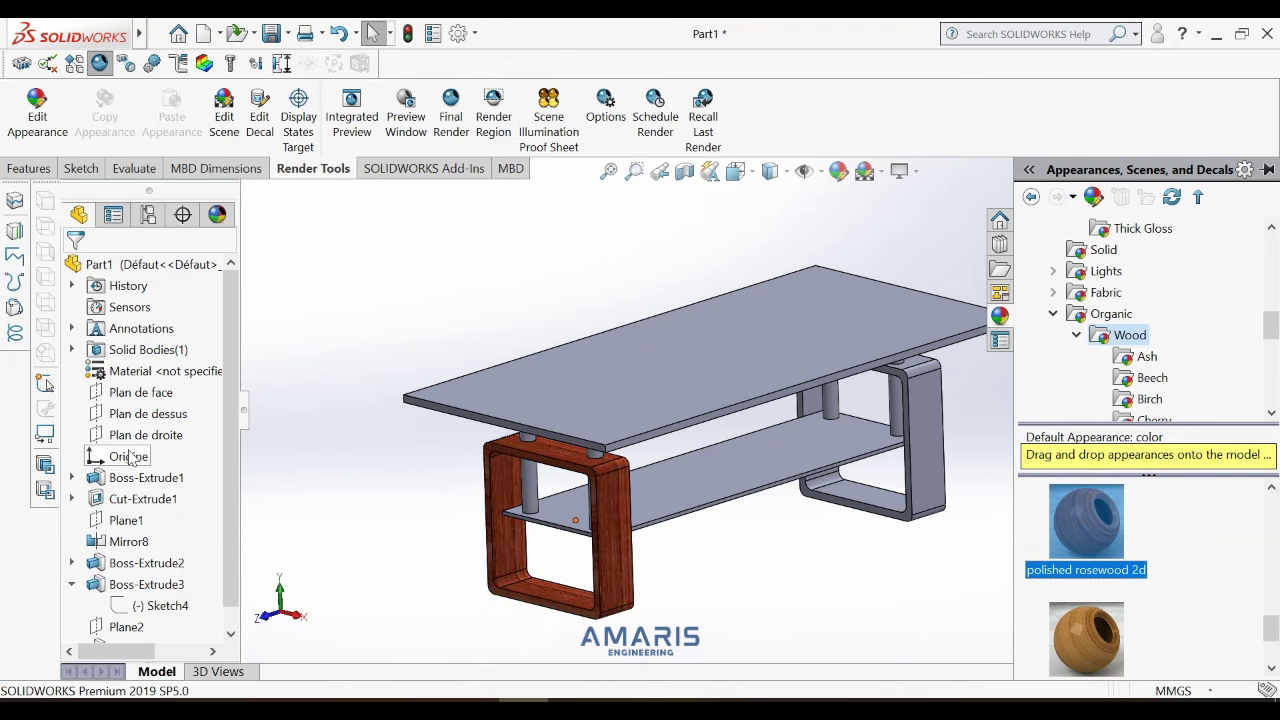
Begin editing the appearance of the mirrored rear leg frame at feature level.
left_click(133, 543)
right_click(133, 546)
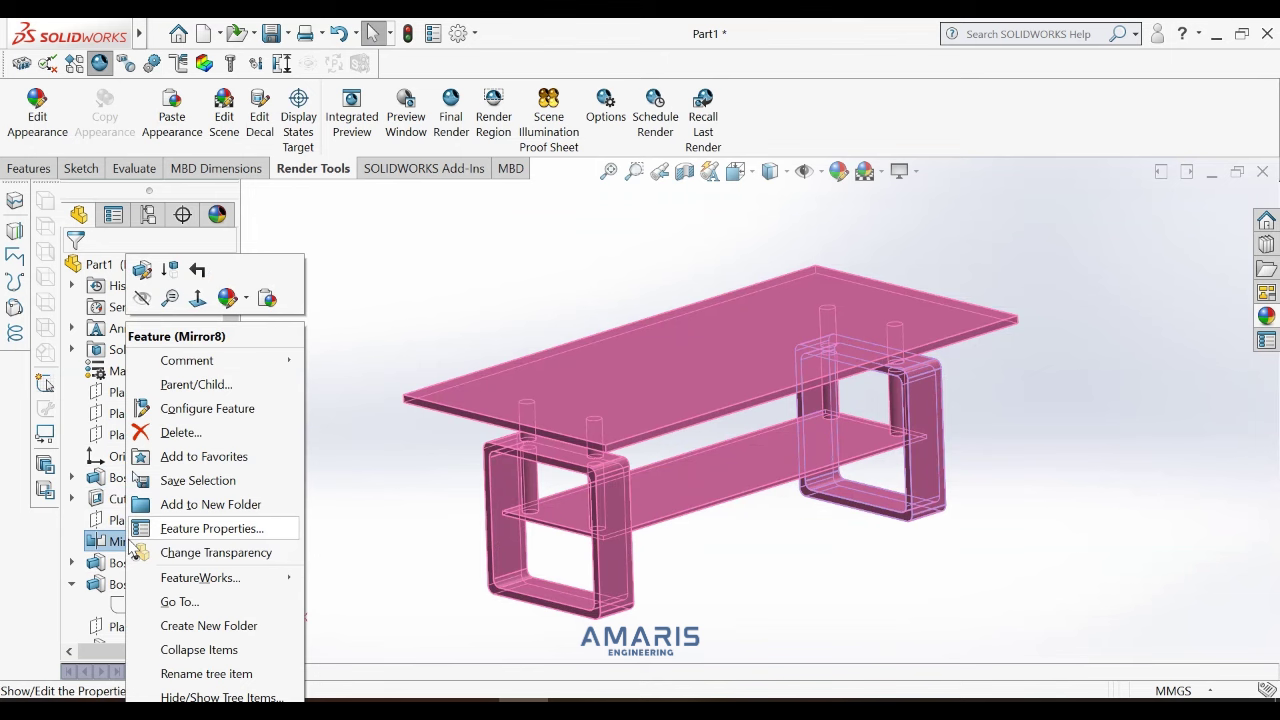
left_click(249, 300)
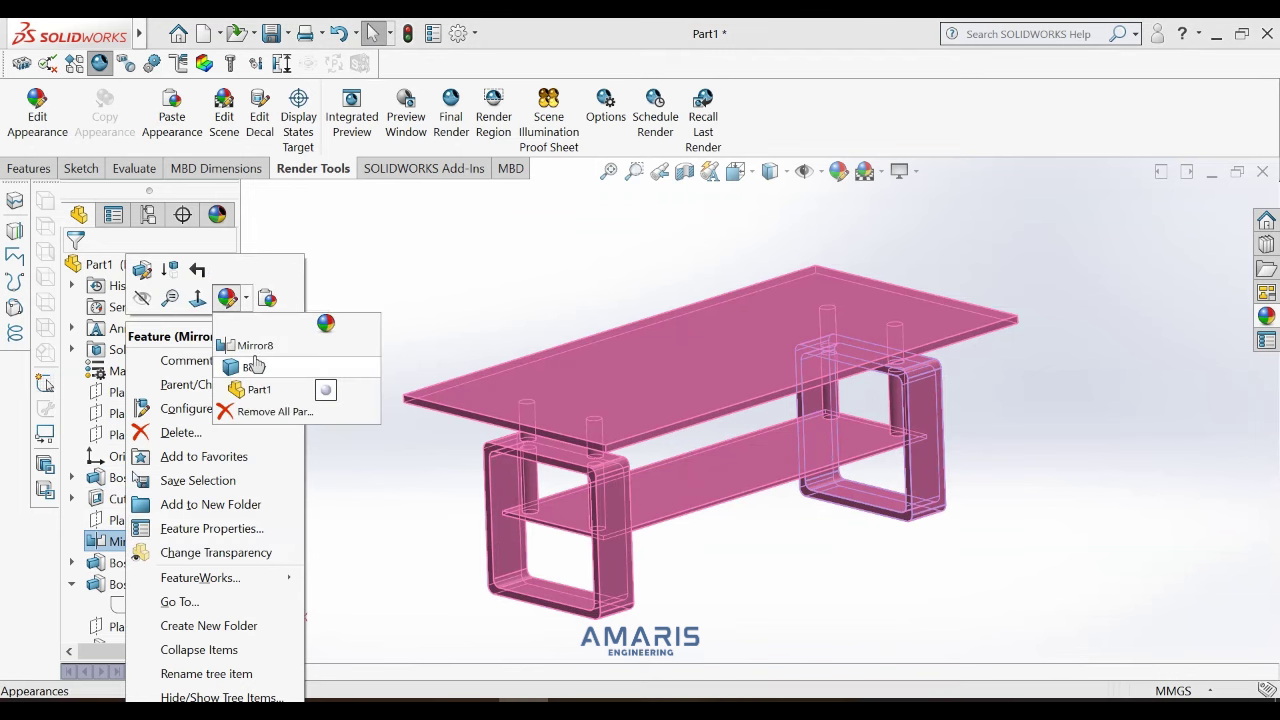
left_click(258, 366)
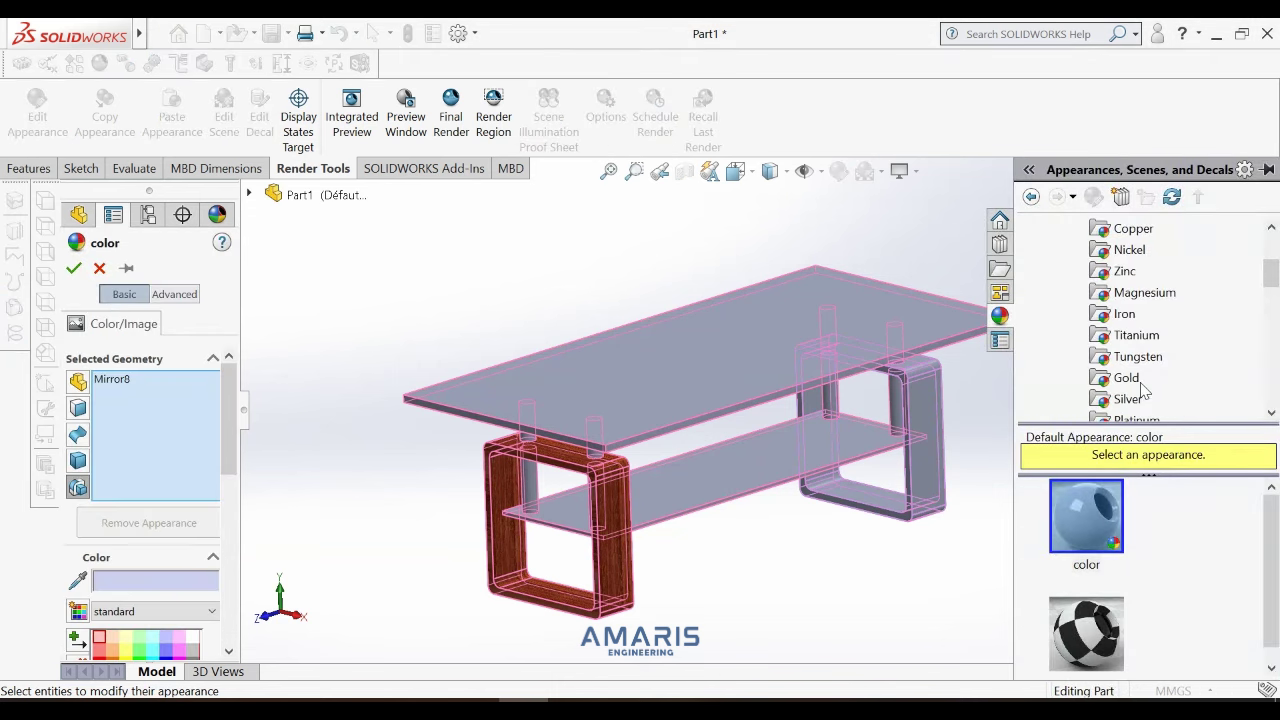
Apply polished rosewood 2d from Organic > Wood to the mirrored frame and confirm.
scroll(1143, 390, "down", 2)
scroll(1120, 334, "down", 2)
double_click(1102, 378)
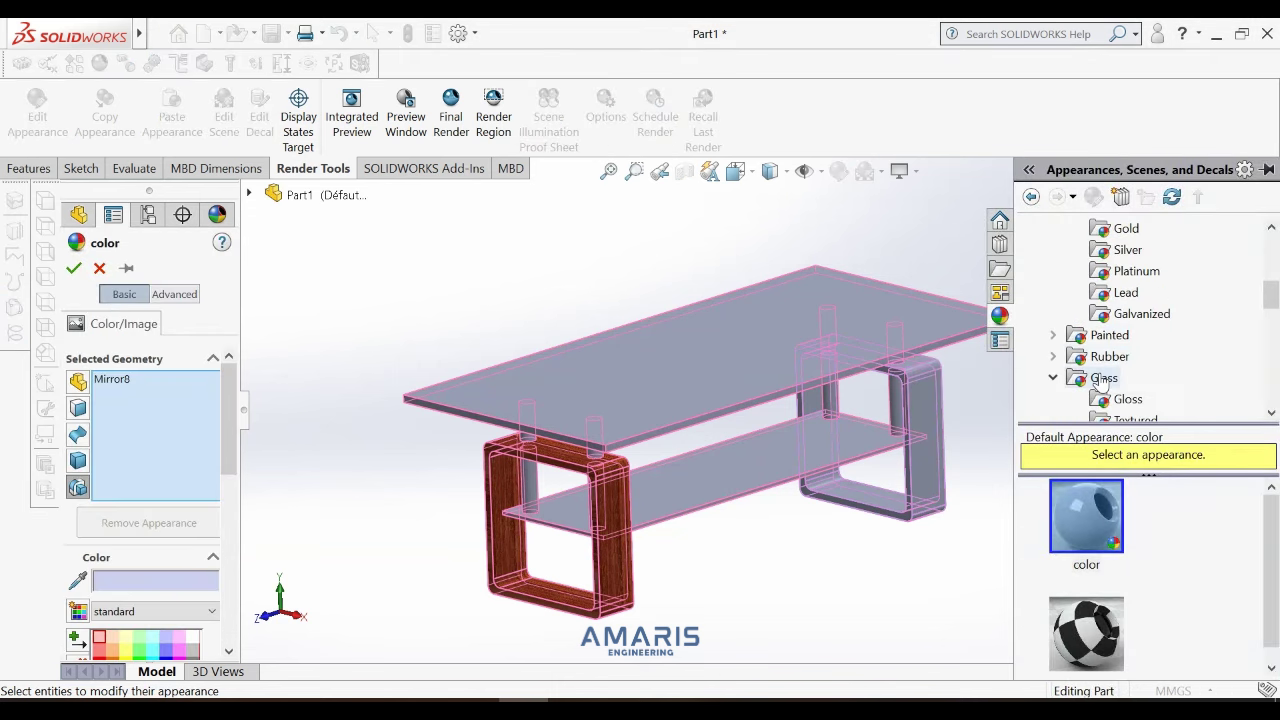
scroll(1102, 382, "down", 2)
double_click(1110, 378)
double_click(1128, 400)
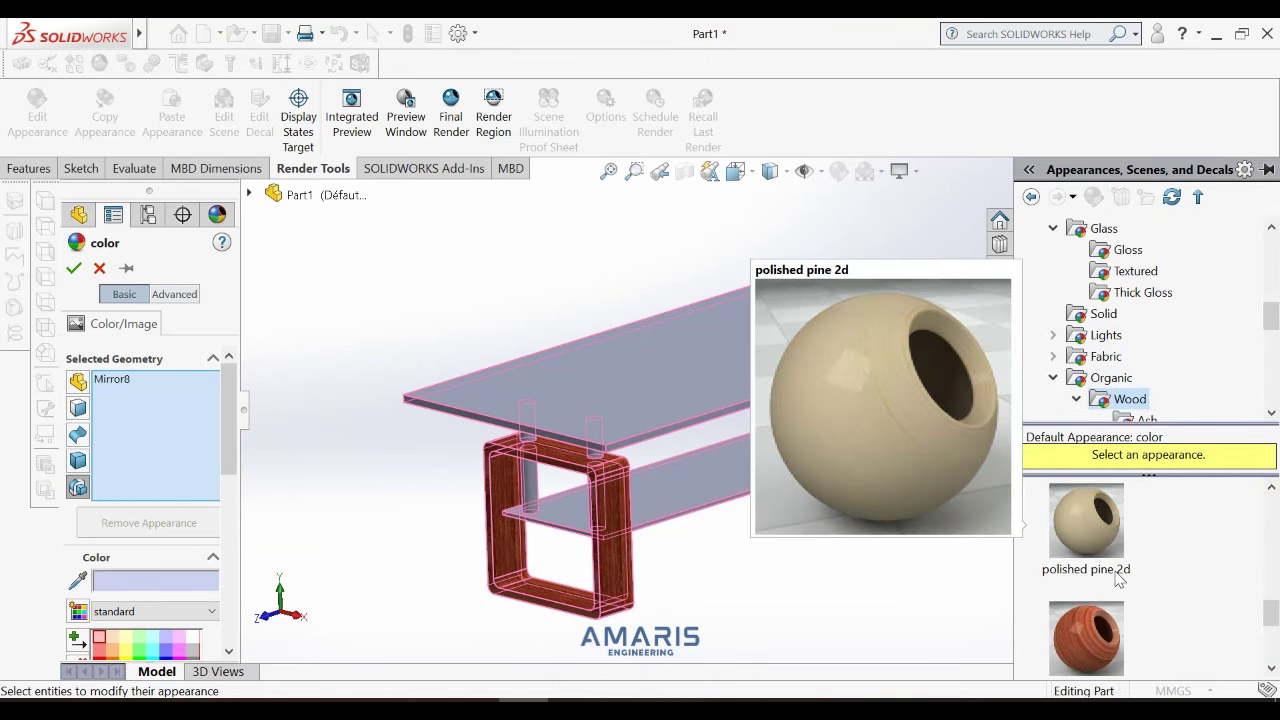
scroll(1118, 580, "down", 1)
left_click(1086, 520)
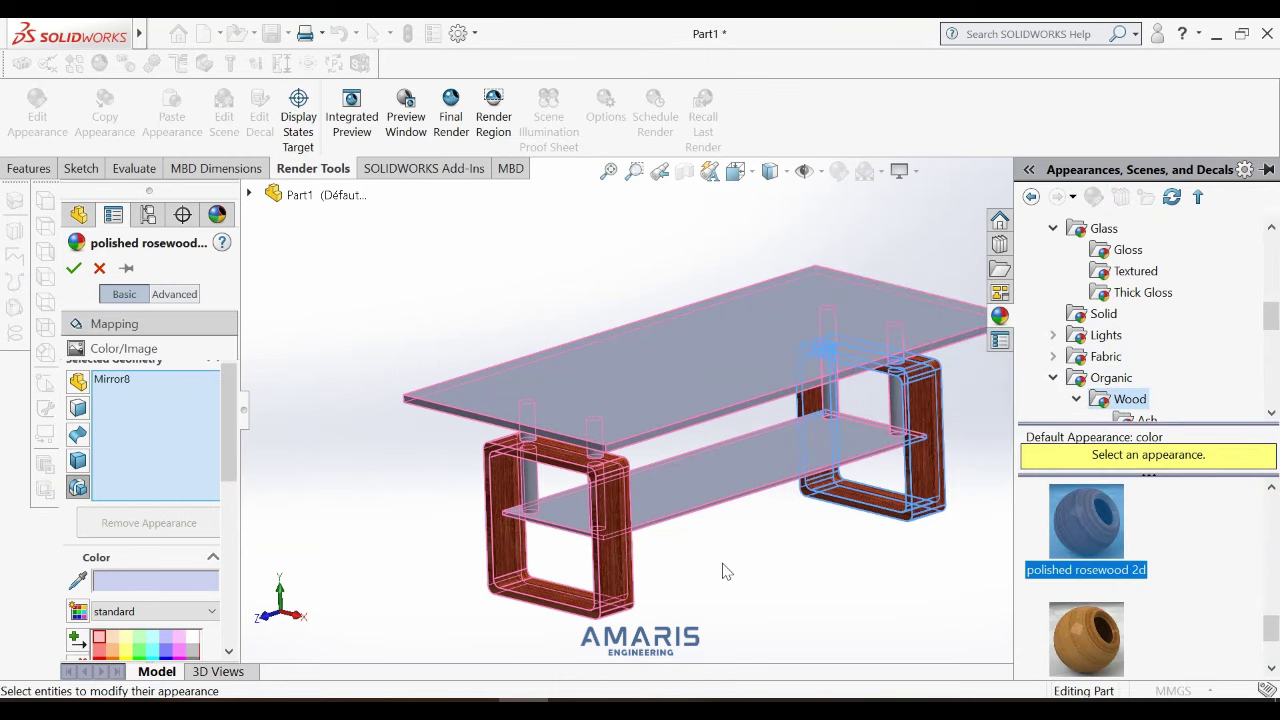
left_click(73, 269)
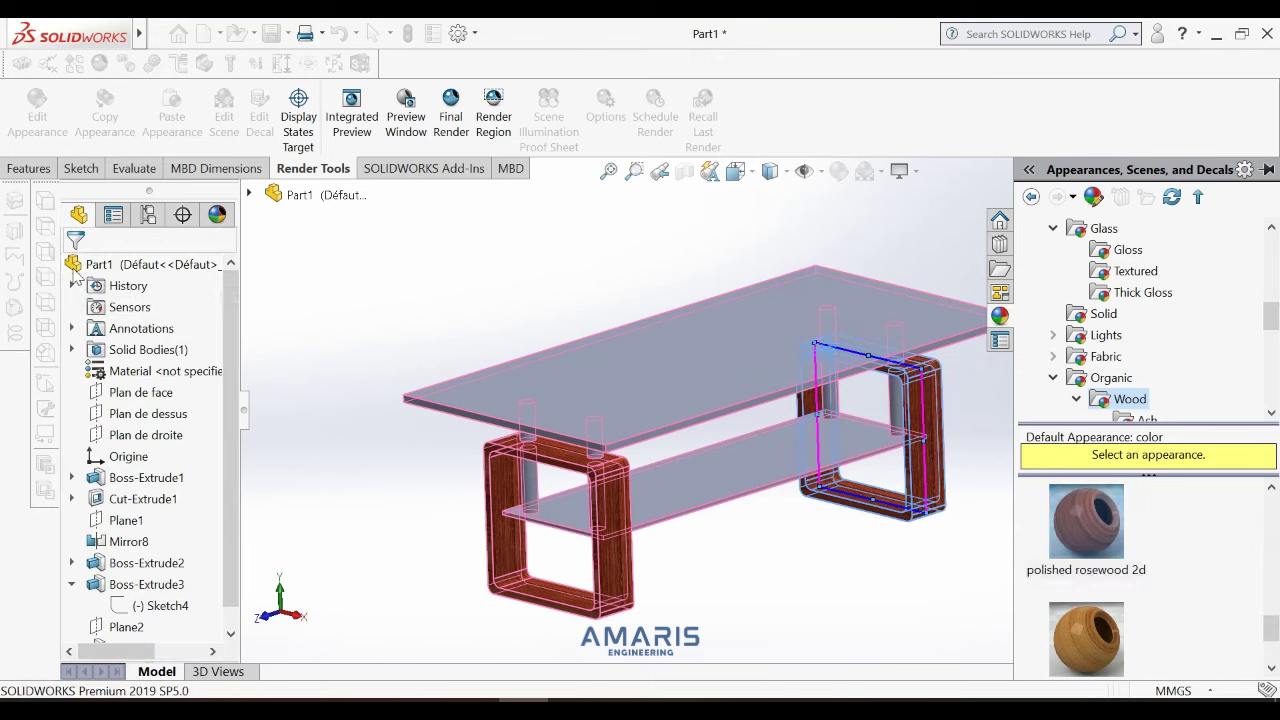
Give the Boss-Extrude3 pins the Metal > Aluminum polished aluminum finish.
left_click(127, 587)
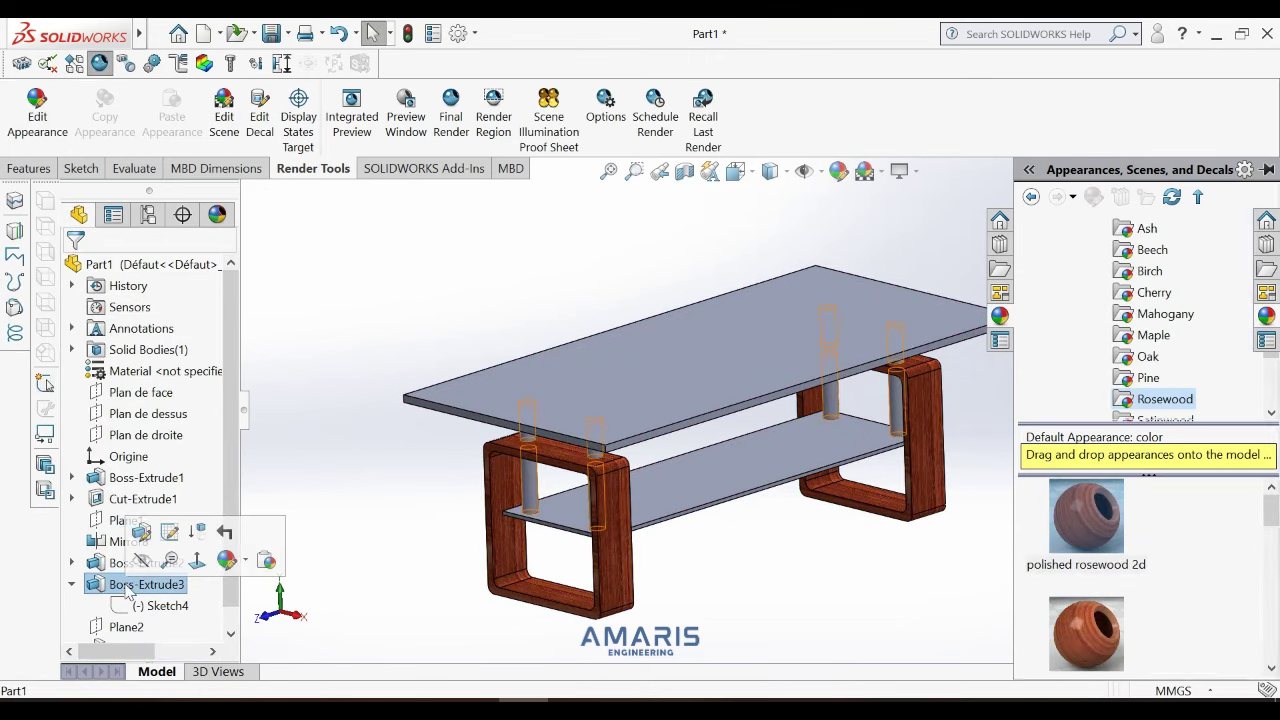
left_click(1266, 318)
scroll(1205, 295, "up", 3)
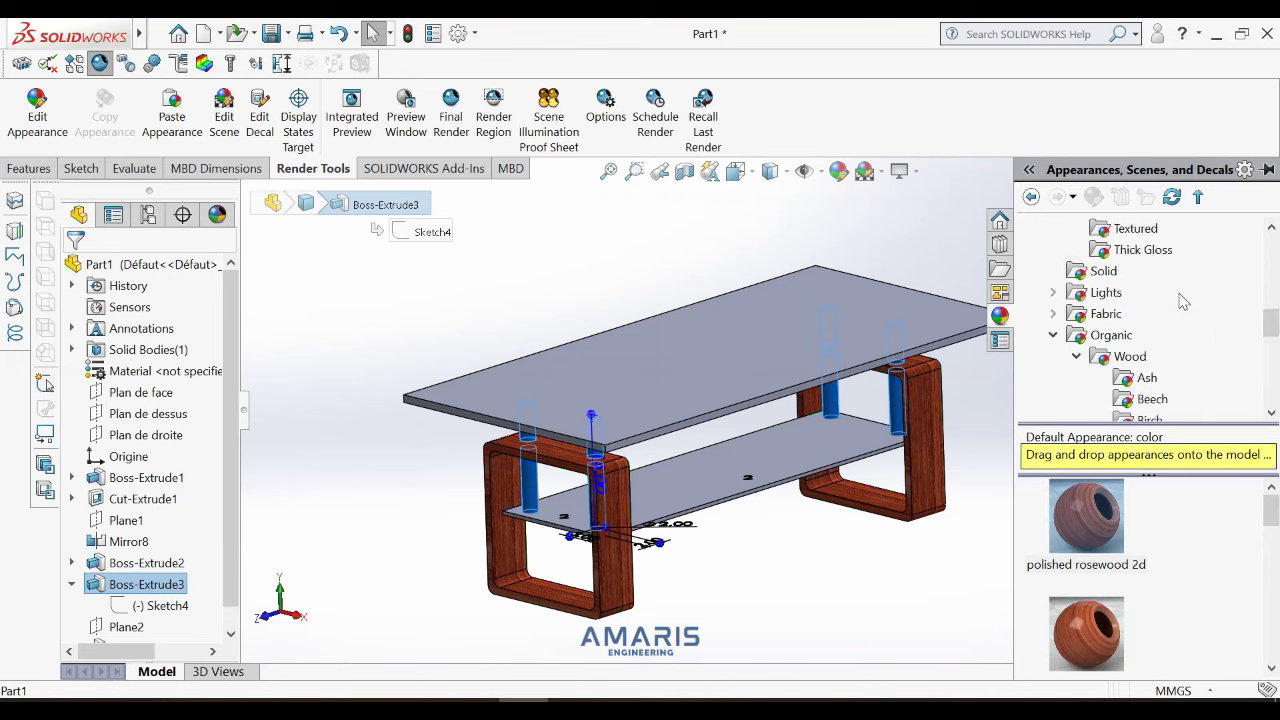
scroll(1183, 302, "up", 5)
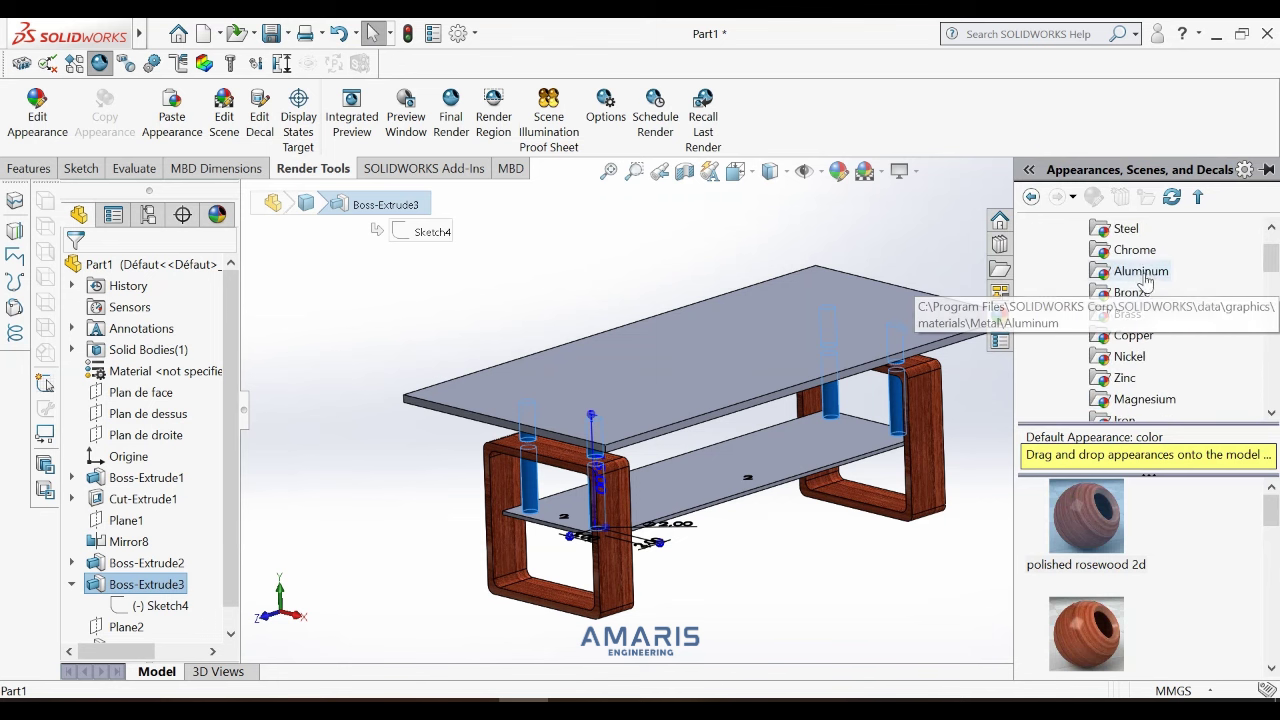
left_click(1143, 273)
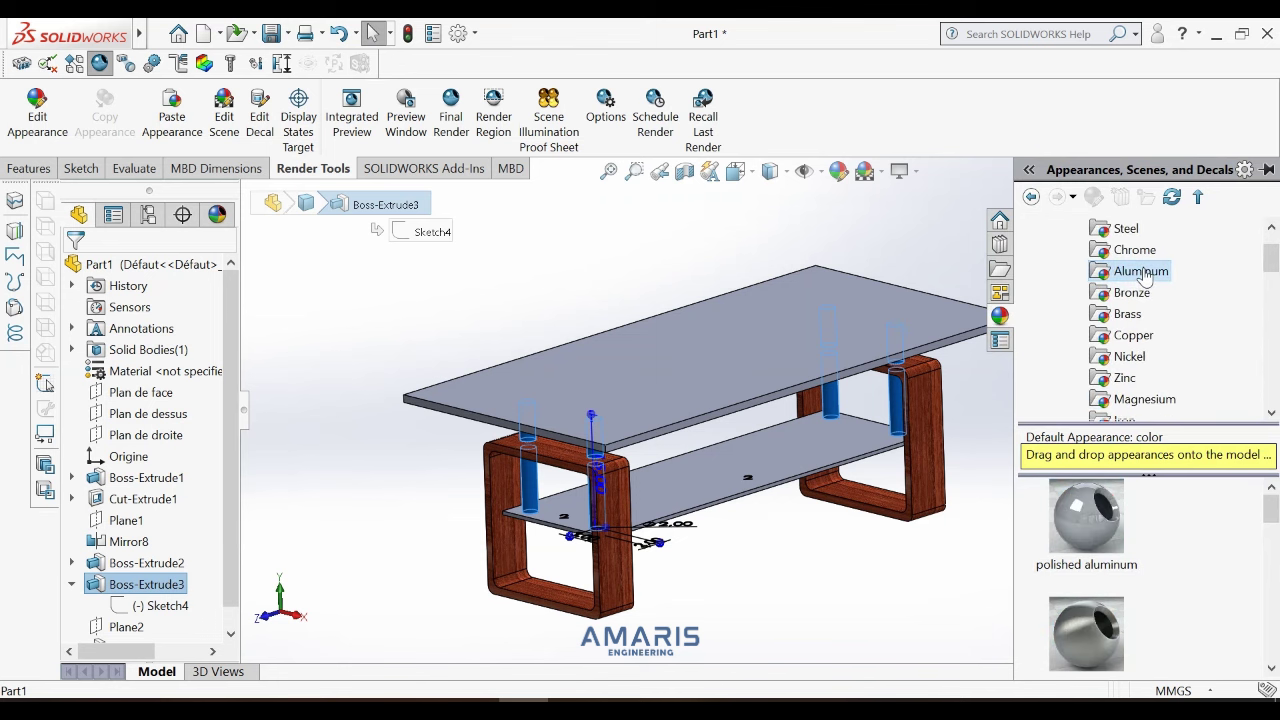
double_click(1105, 533)
scroll(1115, 274, "up", 3)
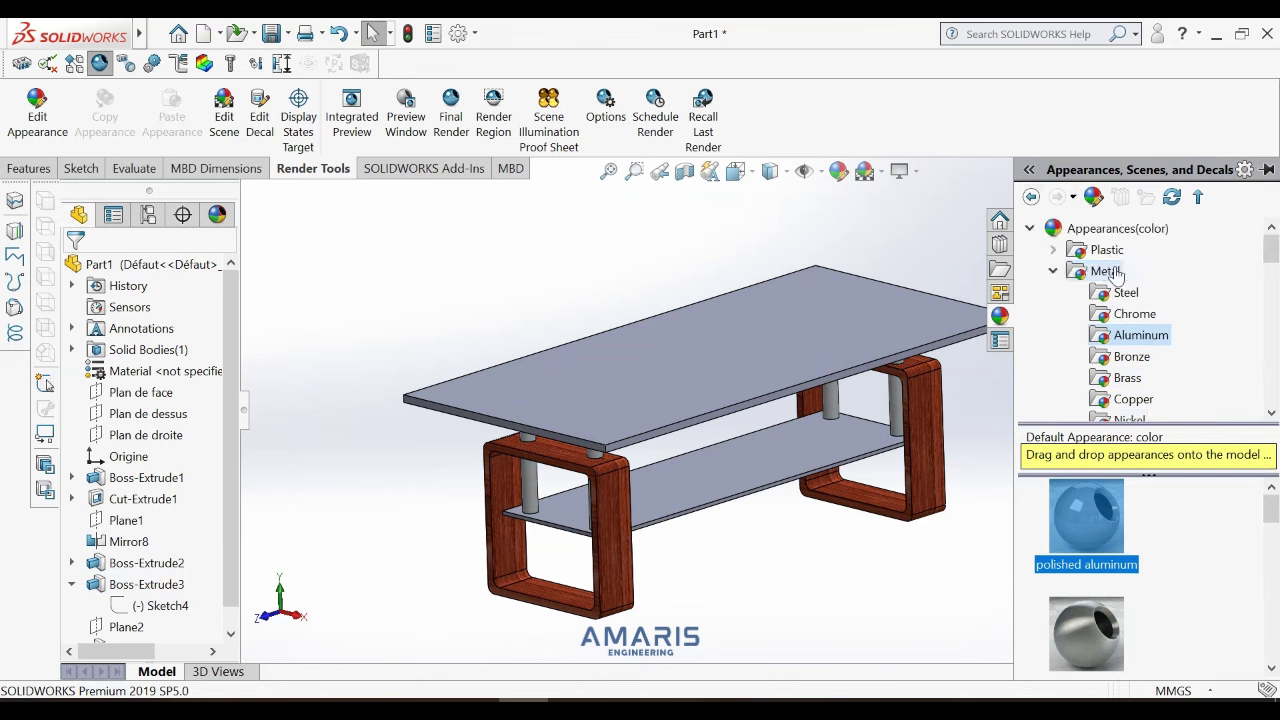
left_click(1056, 272)
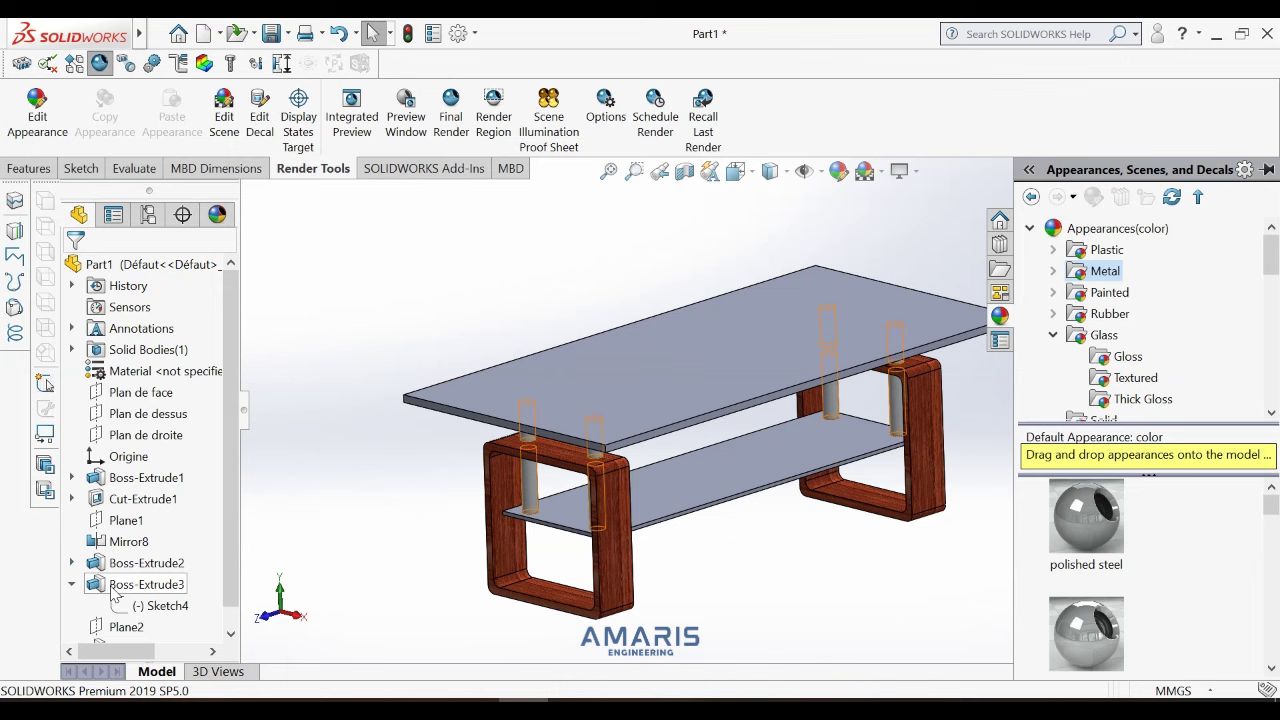
Apply the Glass > Gloss blue glass appearance to the Boss-Extrude4 tabletop.
scroll(125, 607, "down", 1)
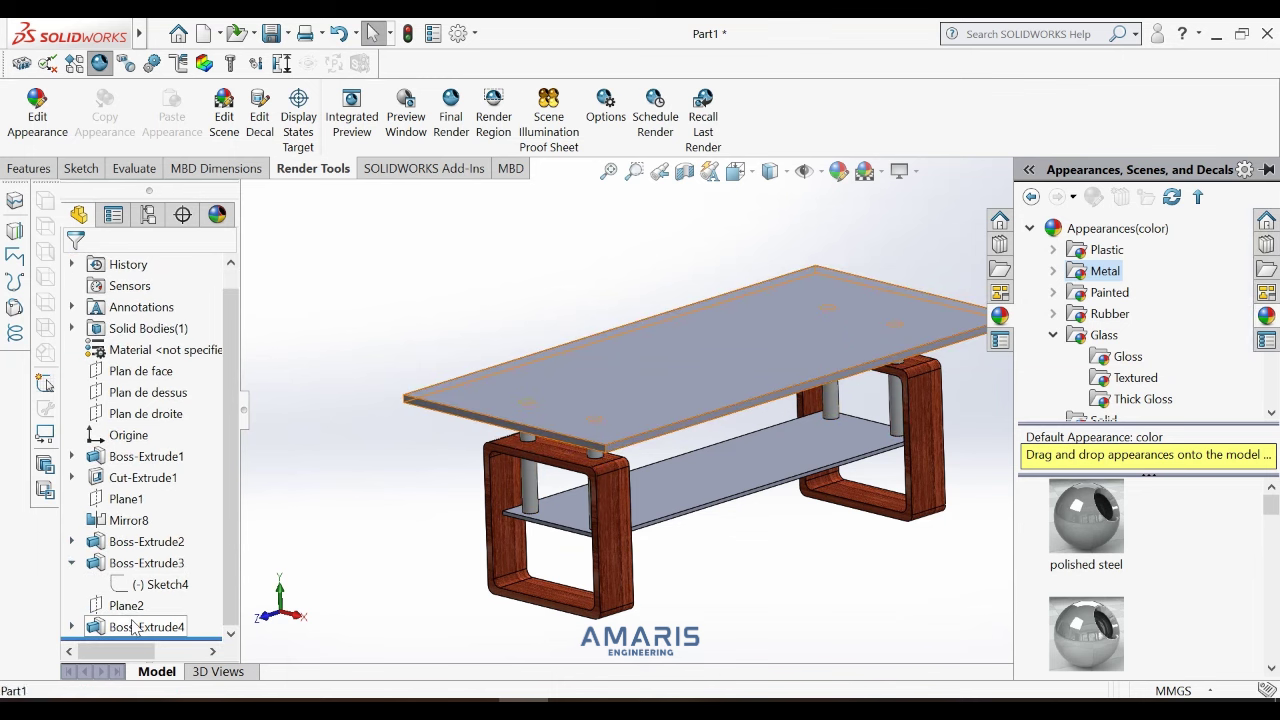
left_click(140, 626)
left_click(1274, 316)
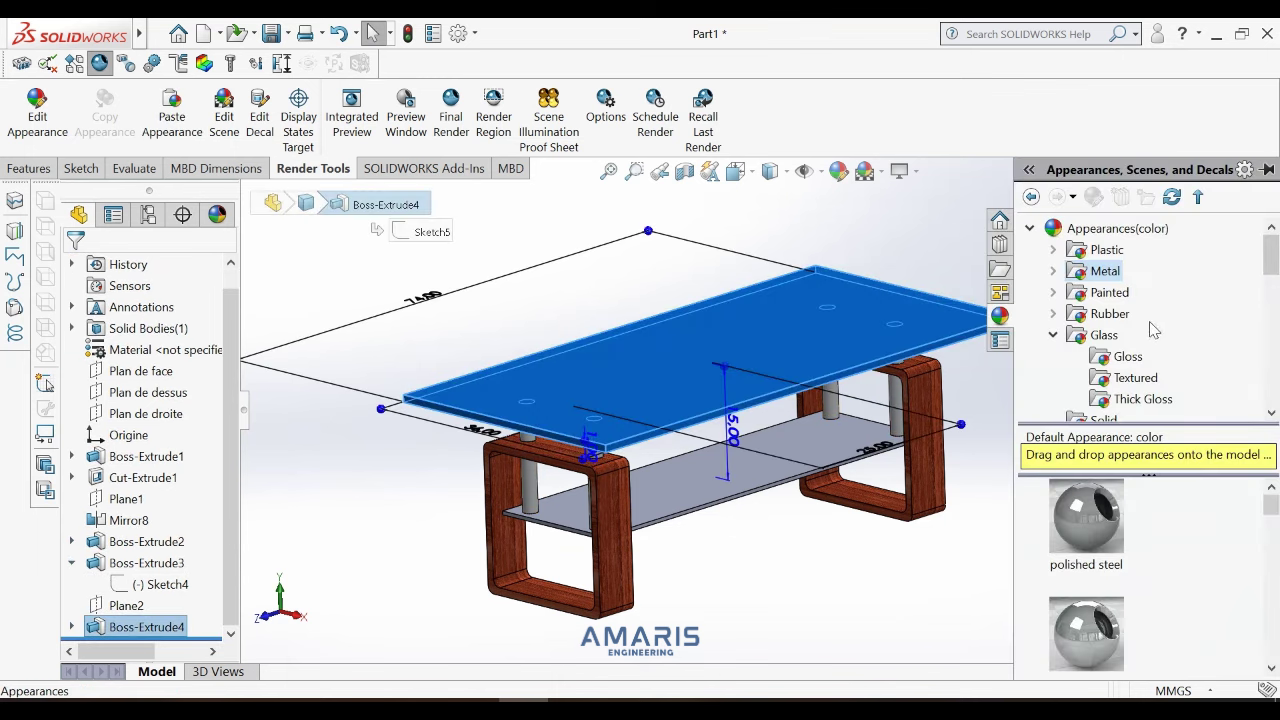
left_click(1135, 378)
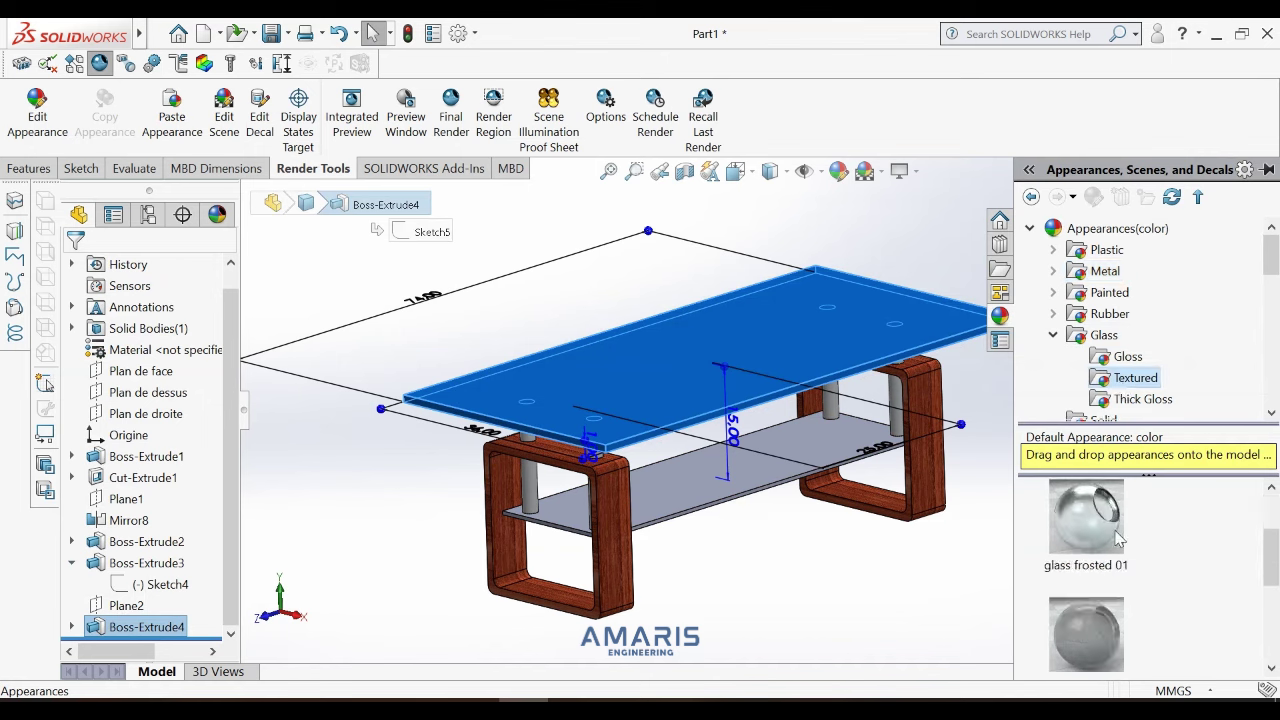
left_click(1128, 360)
double_click(1097, 628)
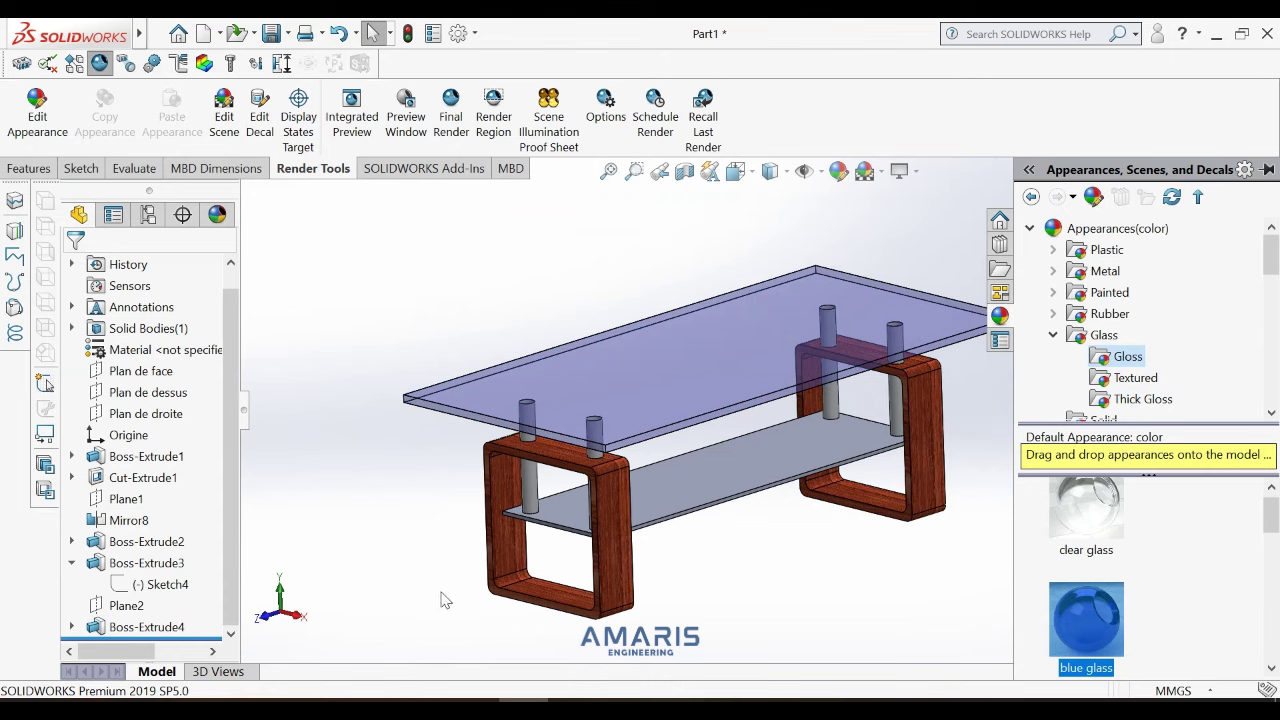
Apply blue glass to the Boss-Extrude2 lower shelf as well.
left_click(133, 548)
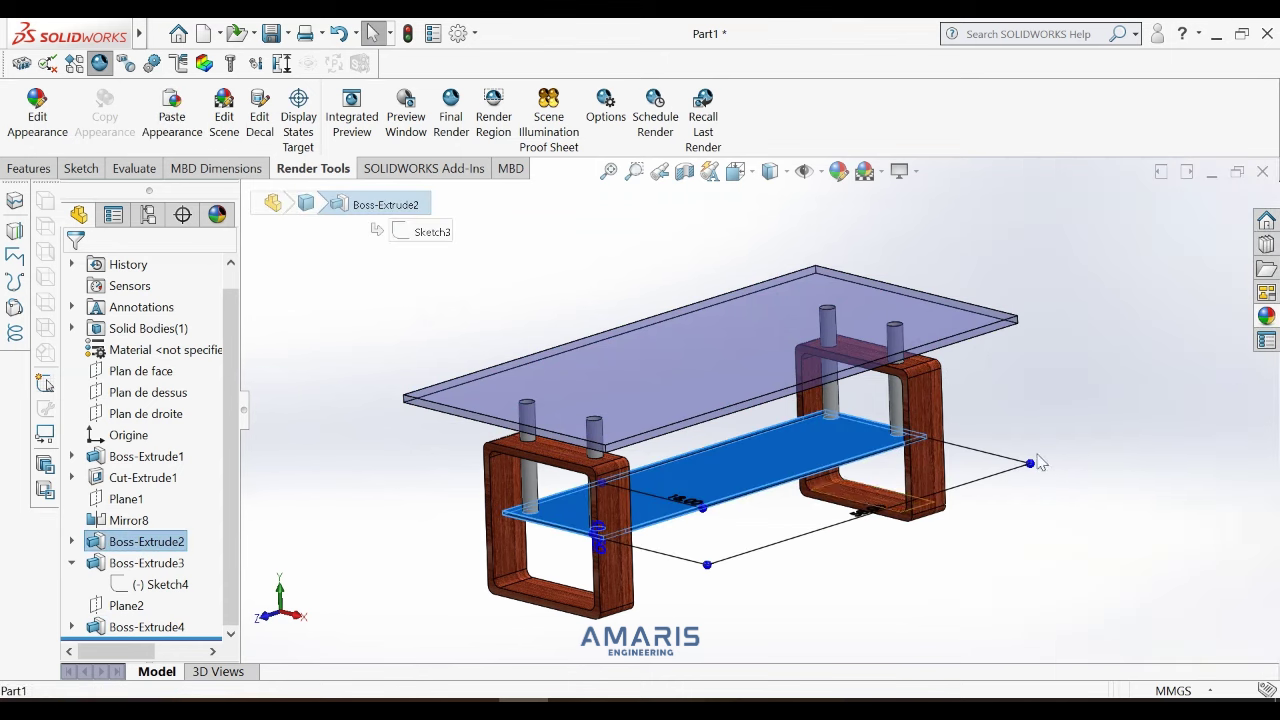
left_click(1265, 317)
left_click(1075, 638)
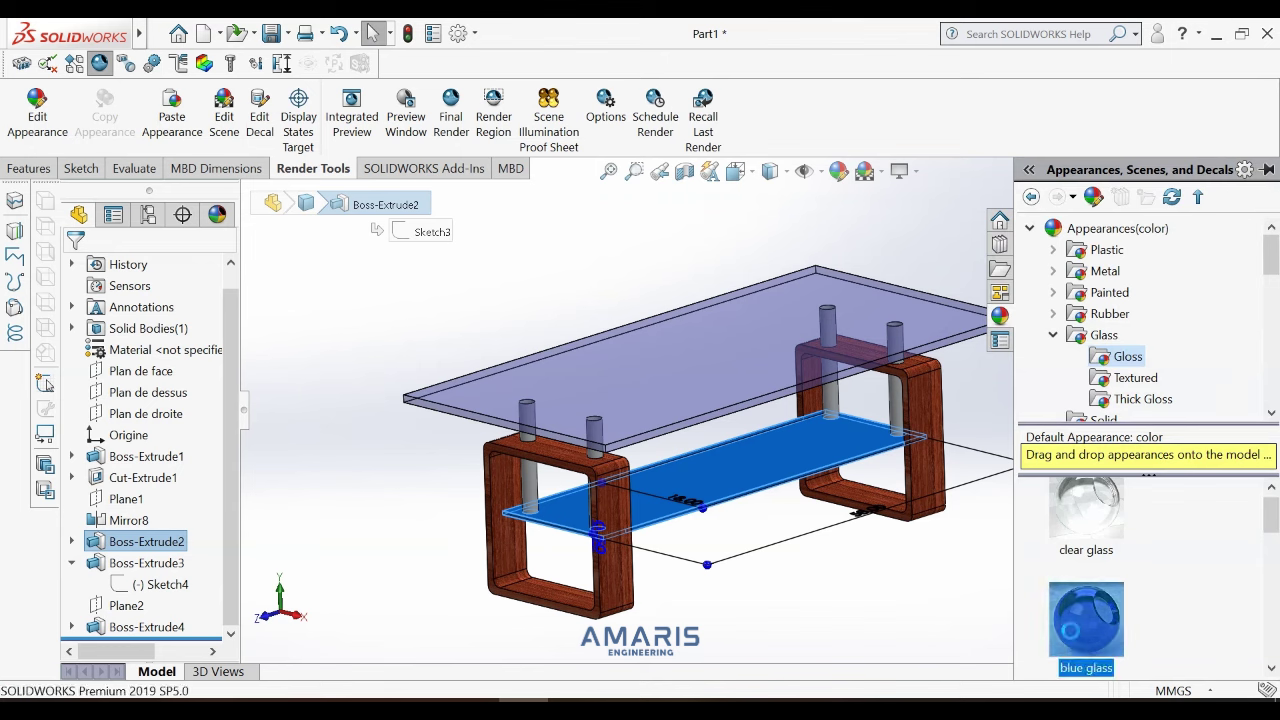
right_click(908, 583)
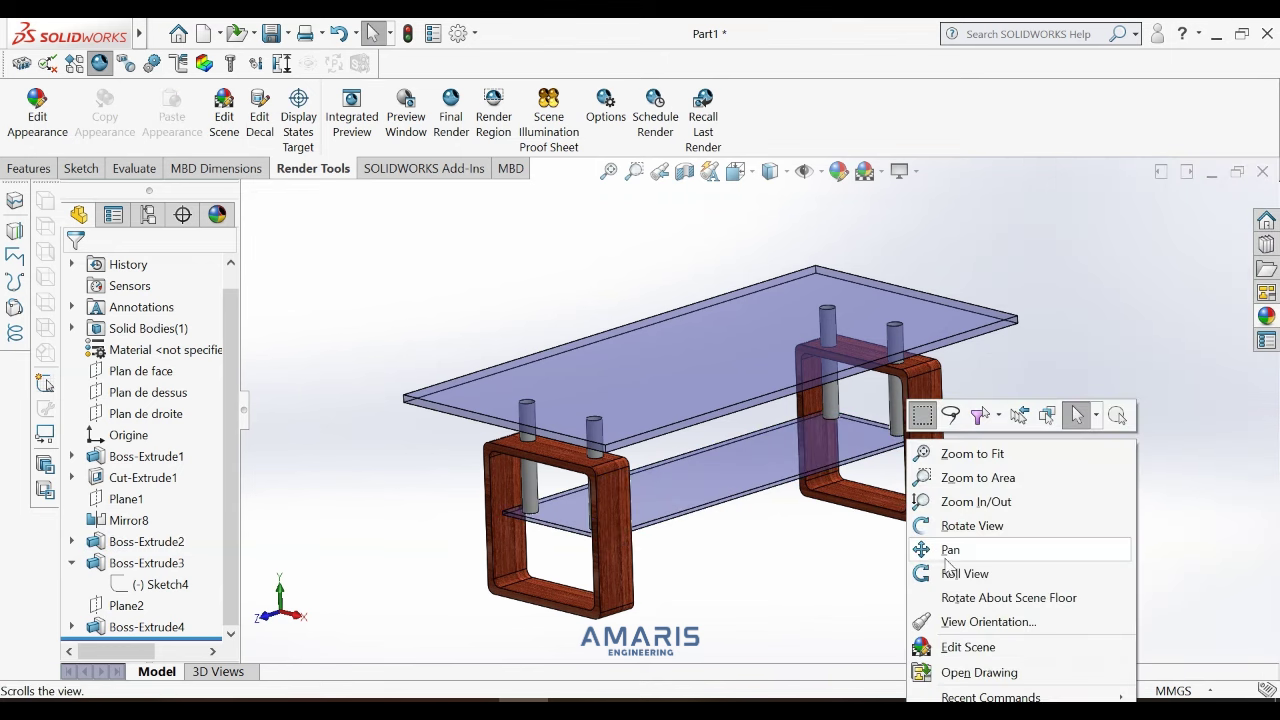
left_click(948, 523)
mouse_move(851, 594)
left_mouse_down()
mouse_move(916, 588)
mouse_move(736, 576)
mouse_move(540, 695)
mouse_move(940, 534)
left_mouse_up()
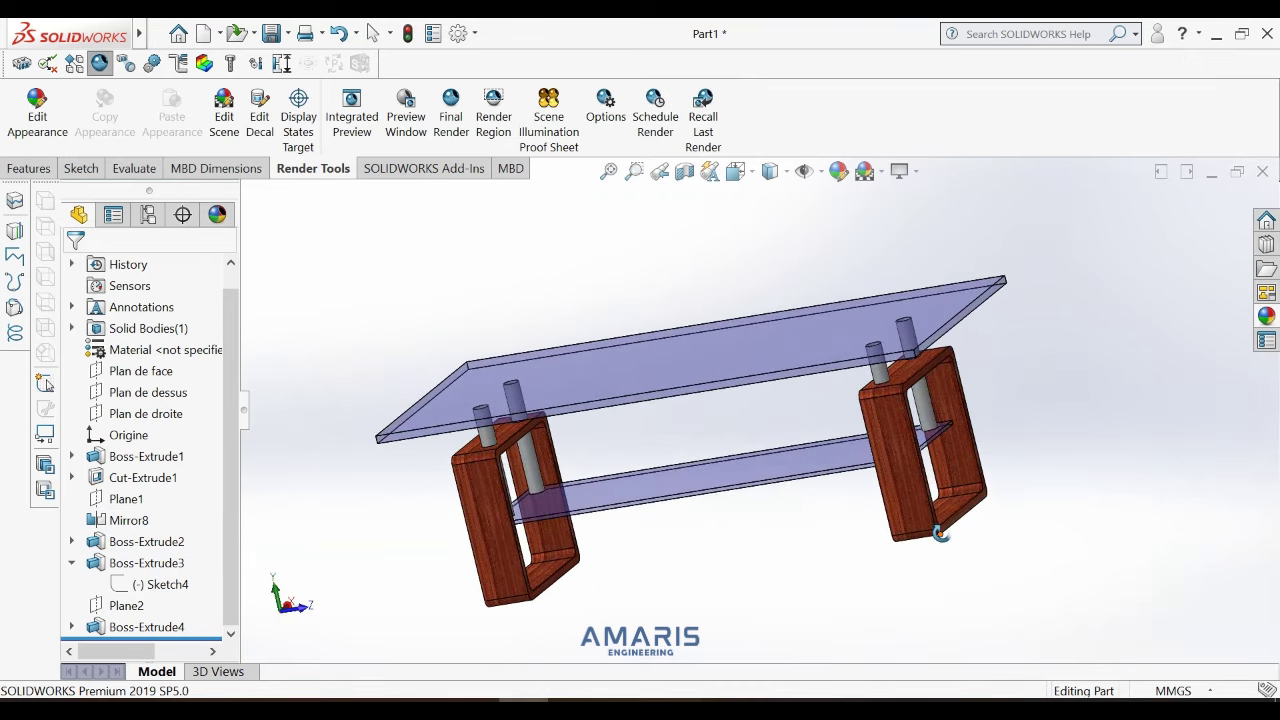
right_click(940, 534)
left_click(1036, 428)
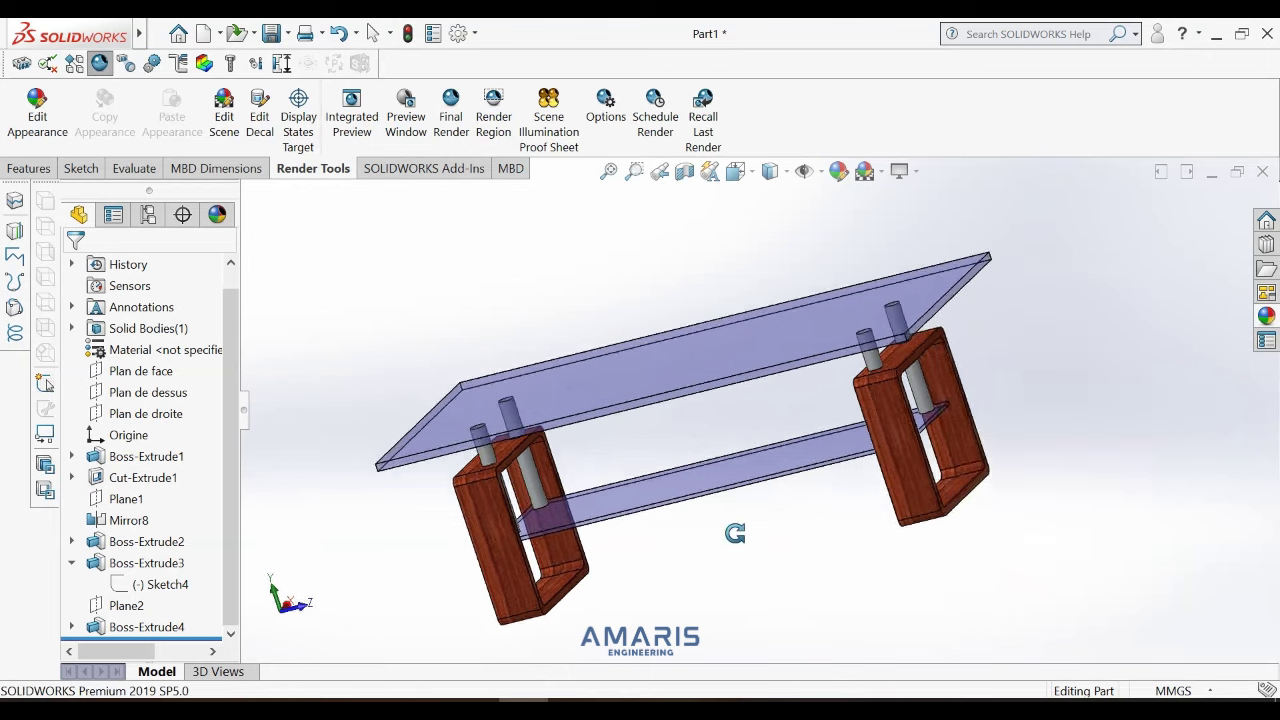
mouse_move(734, 531)
left_mouse_down()
mouse_move(687, 574)
mouse_move(684, 560)
mouse_move(717, 554)
mouse_move(751, 560)
mouse_move(766, 586)
mouse_move(702, 577)
mouse_move(880, 480)
mouse_move(1090, 410)
mouse_move(1063, 486)
mouse_move(998, 565)
mouse_move(1057, 583)
mouse_move(1069, 531)
mouse_move(969, 541)
left_mouse_up()
right_click(697, 577)
left_click(710, 409)
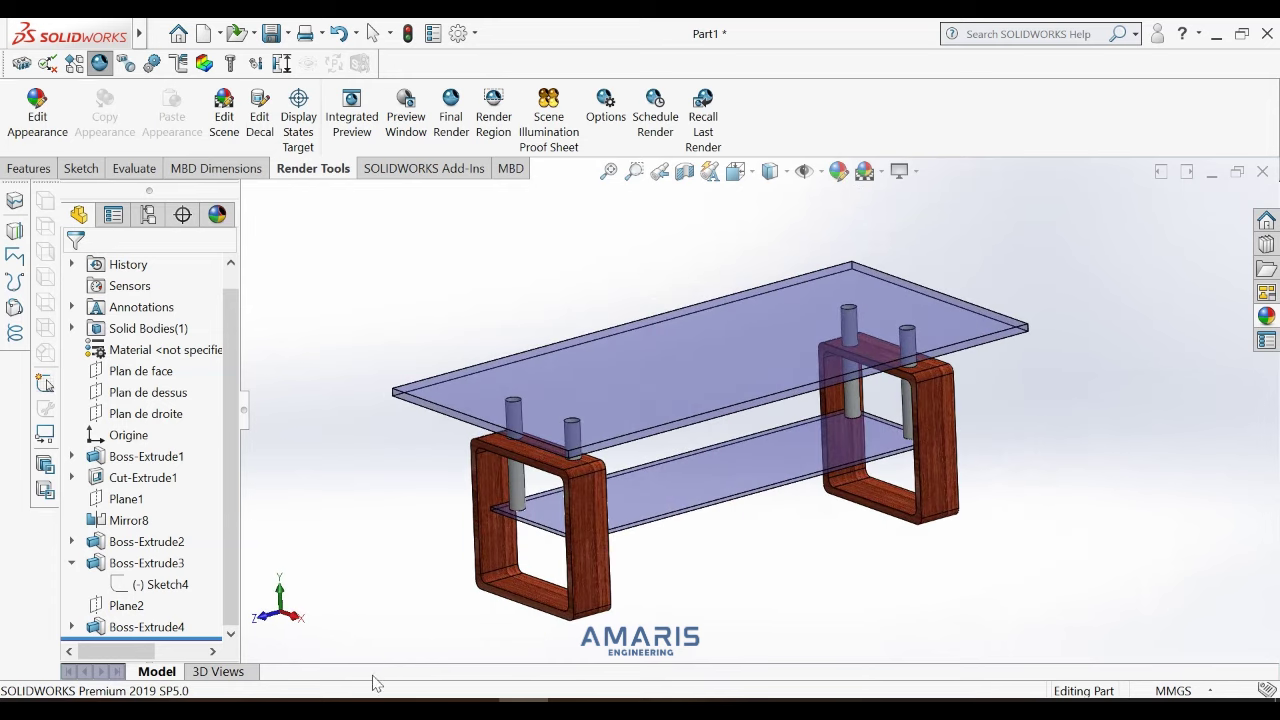